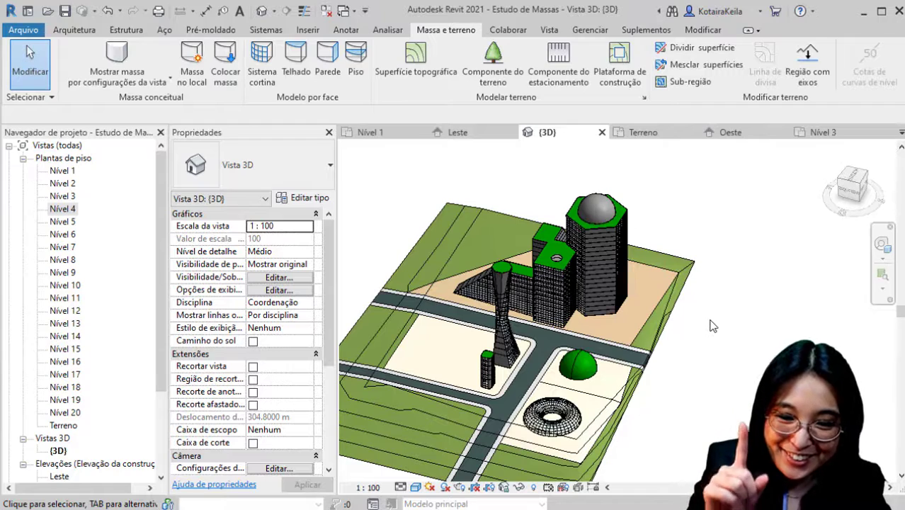
# Switch the mass display to "Mostrar formas e pisos da massa" so mass forms and floors show in the 3D view.
pyautogui.scroll(5, 582, 379)
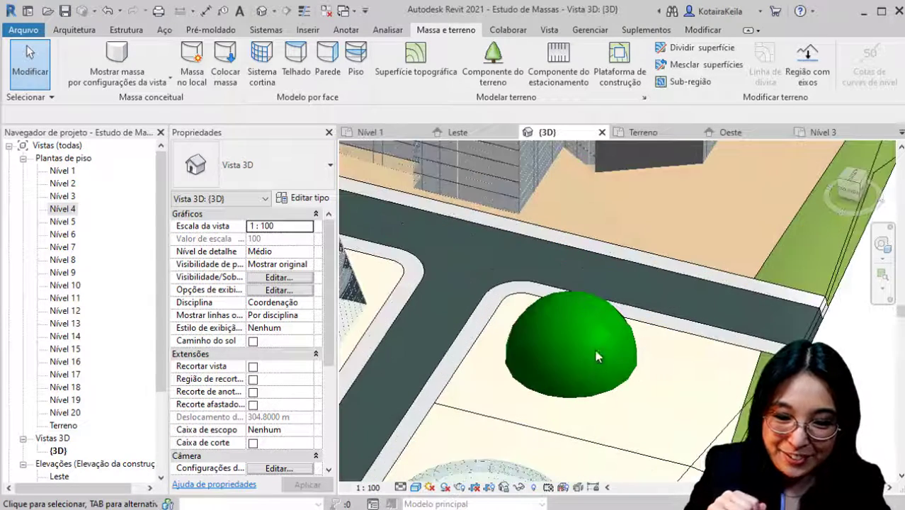
pyautogui.click(142, 80)
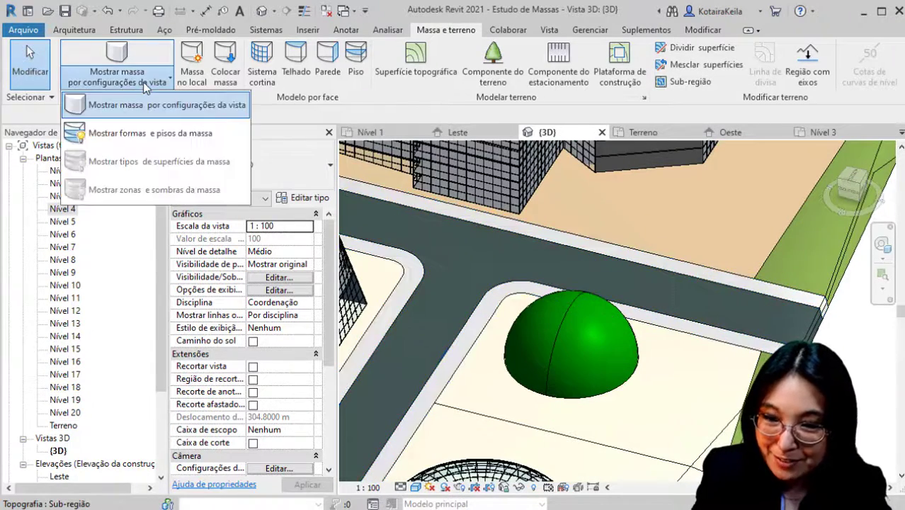
pyautogui.click(135, 132)
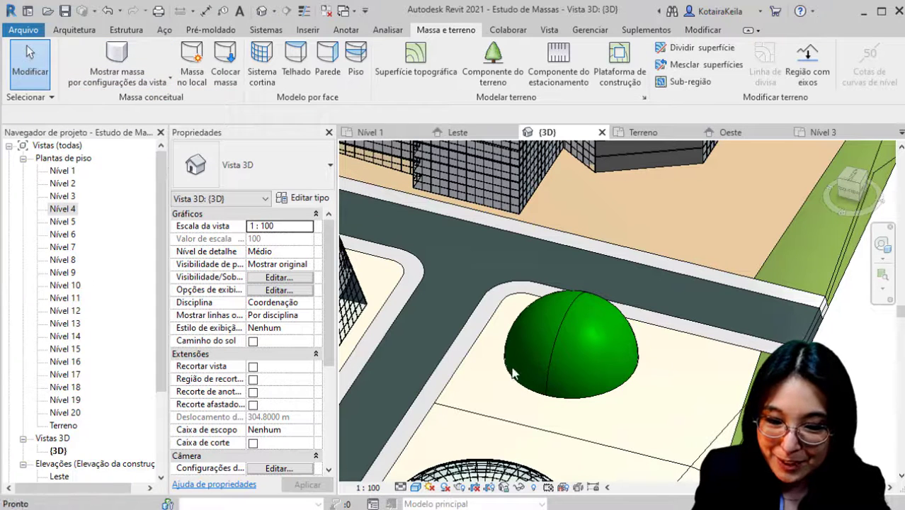
# Delete the generic 125 mm roof covering the dome mass, keeping the mass itself.
pyautogui.click(554, 345)
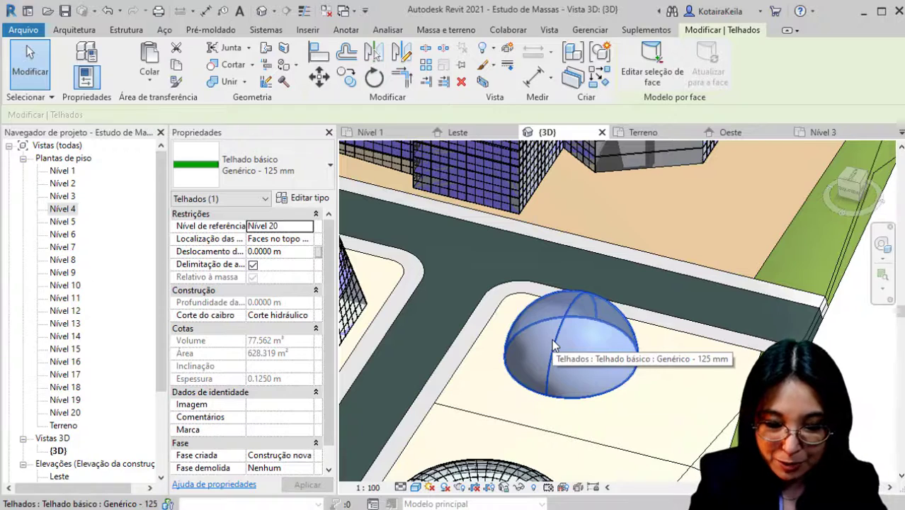
pyautogui.press('Escape')
pyautogui.keyDown('shift'); pyautogui.moveTo(555, 345); pyautogui.dragTo(556, 234, button='middle'); pyautogui.keyUp('shift')
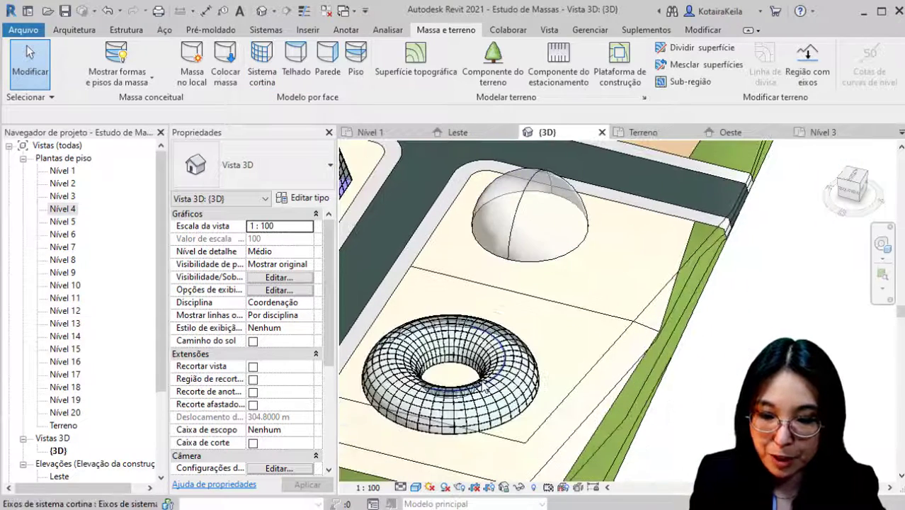
pyautogui.moveTo(489, 358); pyautogui.dragTo(482, 434, button='middle')
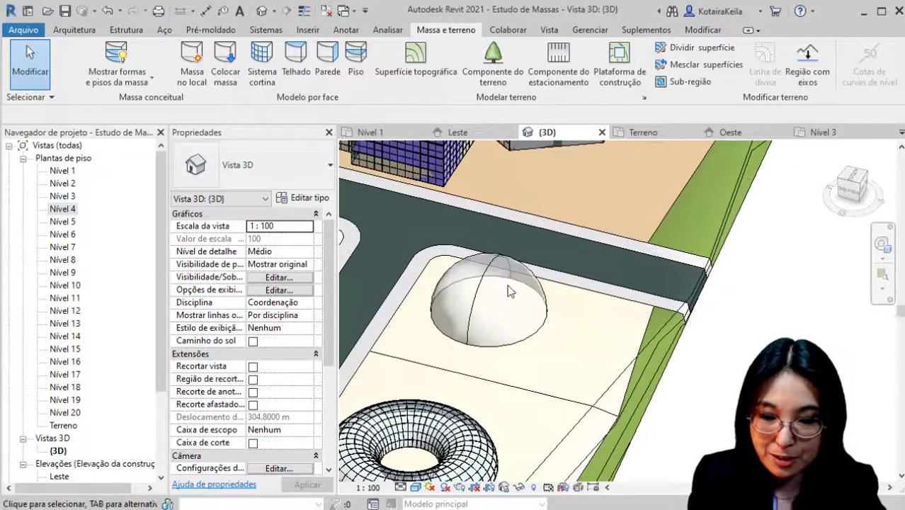
# Try to create a 1500 x 3000mm curtain system by face on the dome mass.
pyautogui.click(262, 74)
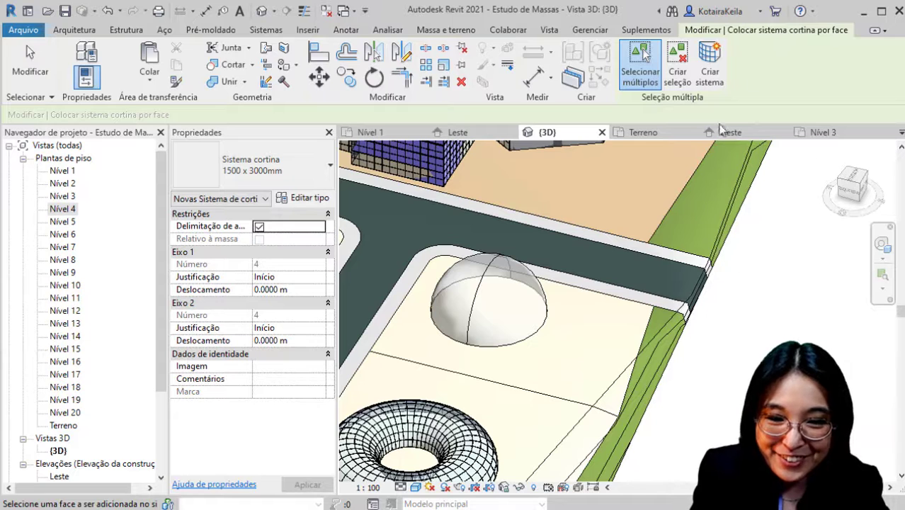
pyautogui.click(514, 282)
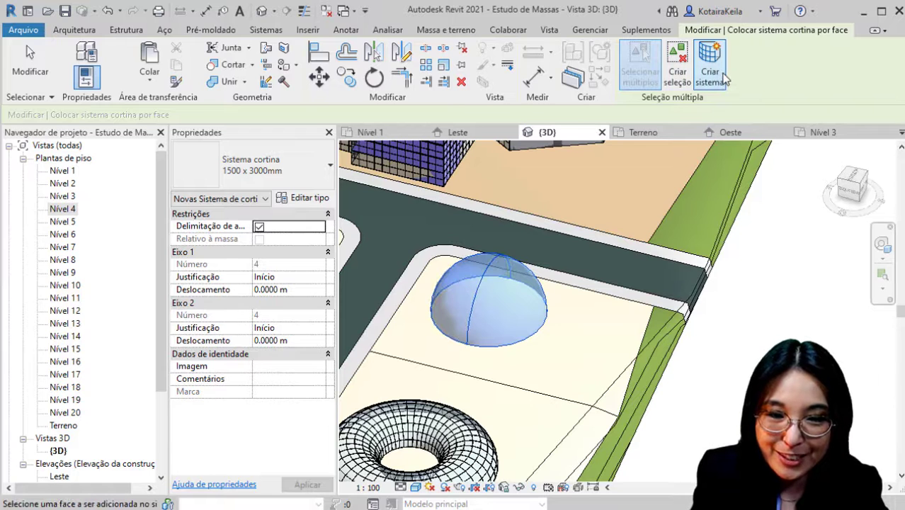
pyautogui.click(717, 70)
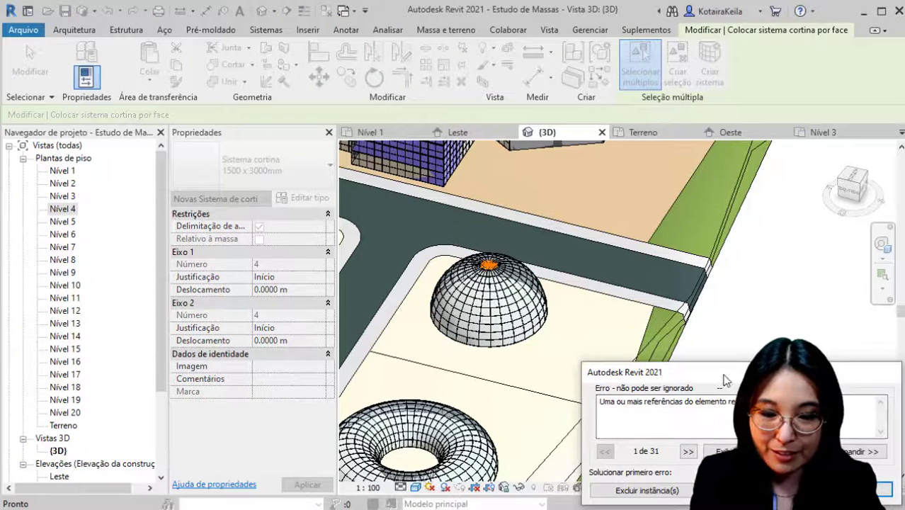
pyautogui.moveTo(724, 381); pyautogui.dragTo(429, 78)
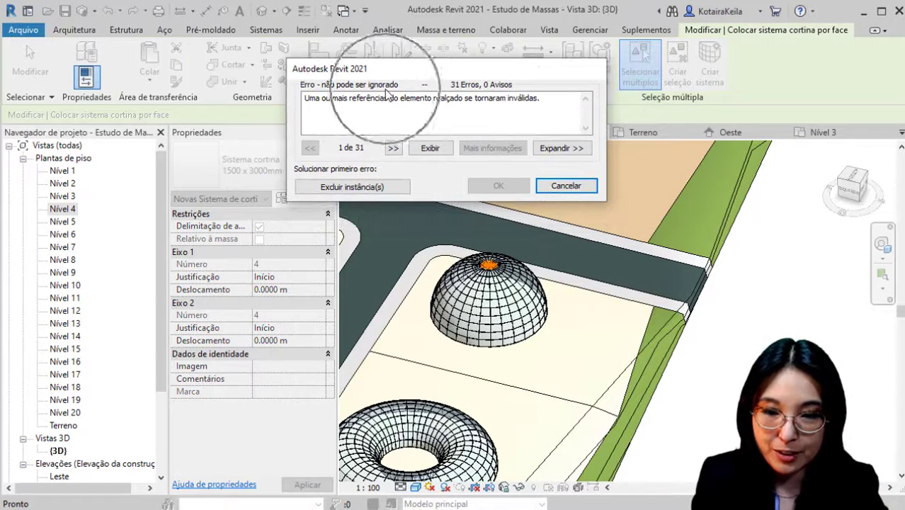
pyautogui.moveTo(309, 98); pyautogui.dragTo(537, 192)
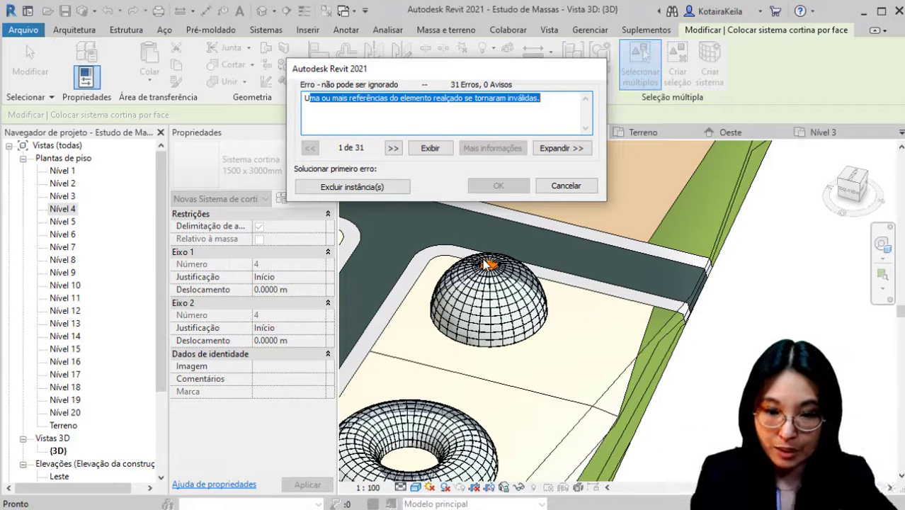
# Try to resolve the curtain system errors by deleting the invalid instances and replacing the missing panels, and cancel the creation.
pyautogui.click(383, 191)
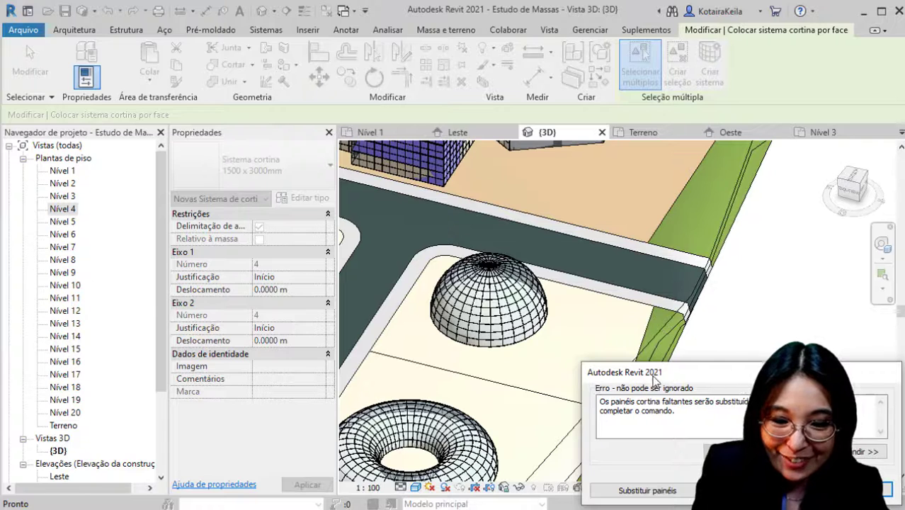
pyautogui.moveTo(656, 374); pyautogui.dragTo(426, 130)
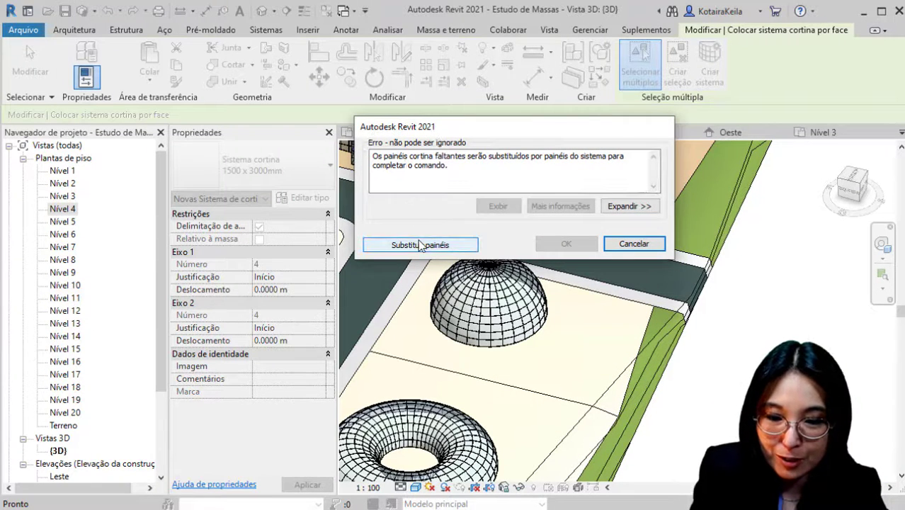
pyautogui.click(429, 249)
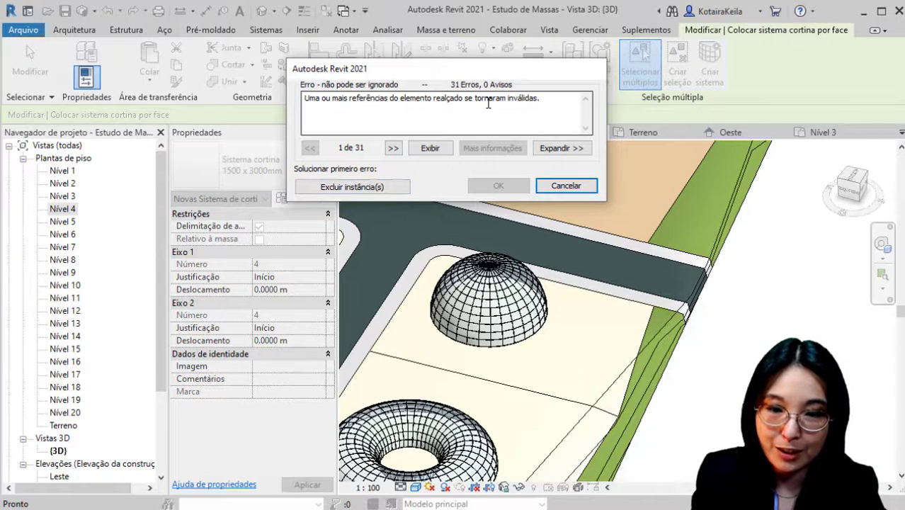
pyautogui.press('ctrl')
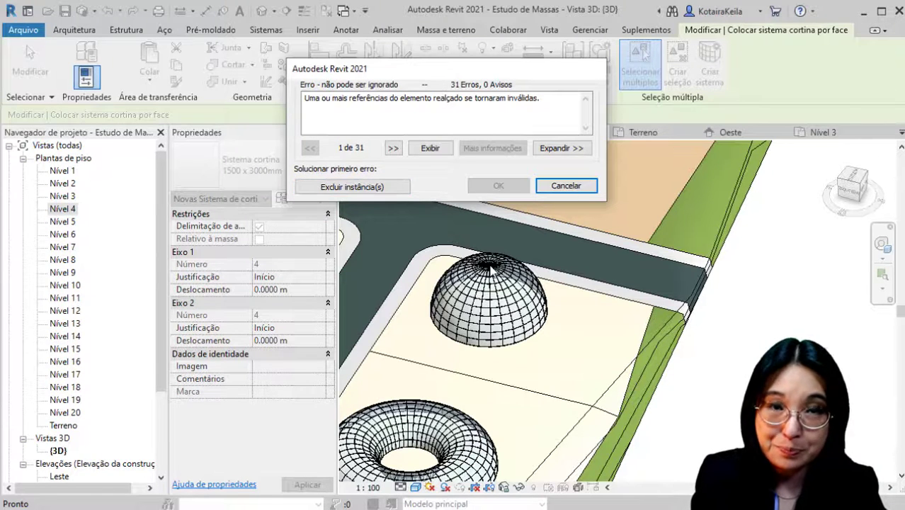
pyautogui.press('ctrl')
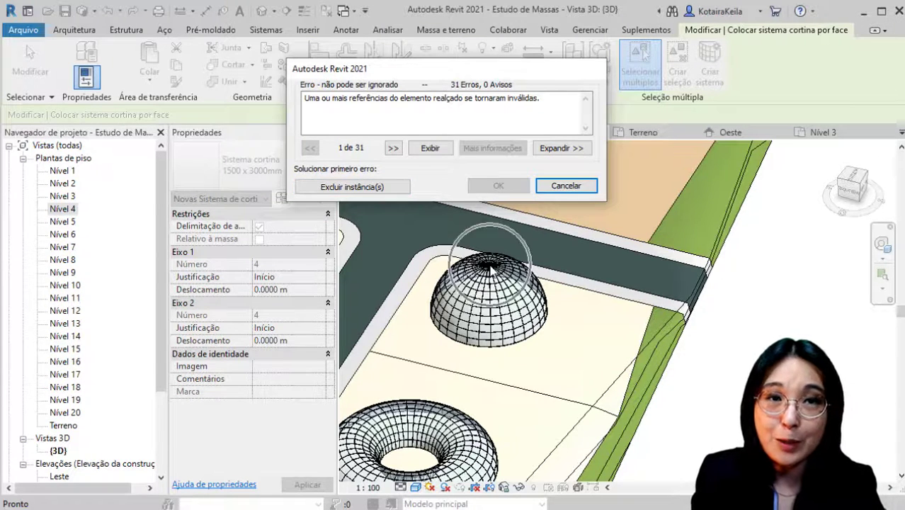
pyautogui.press('ctrl')
pyautogui.click(365, 187)
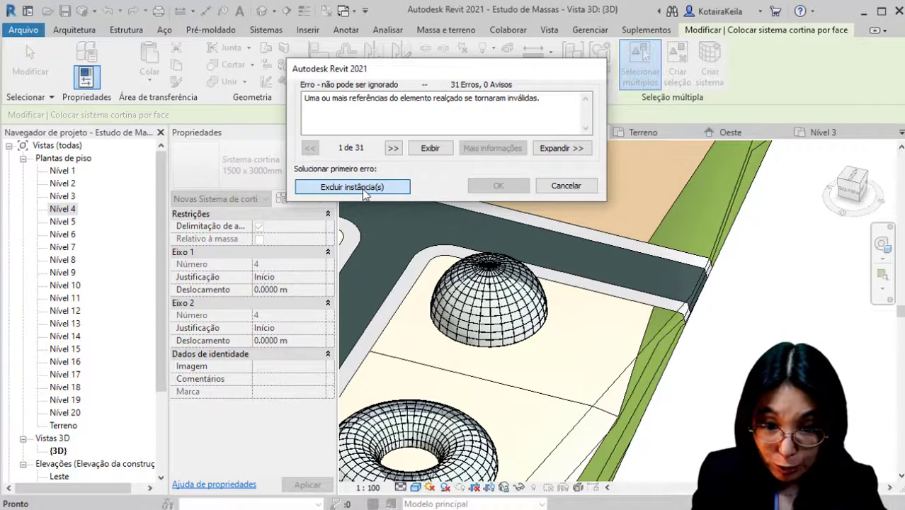
pyautogui.press('ctrl')
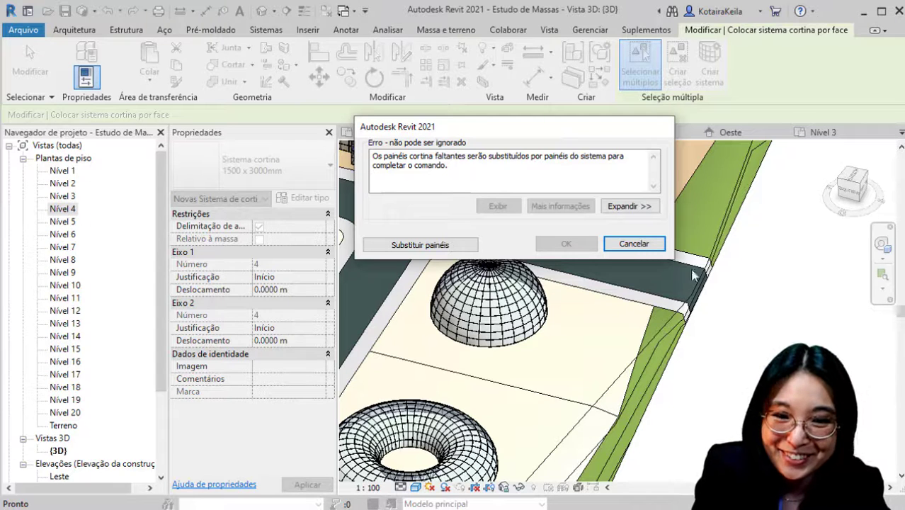
pyautogui.click(649, 244)
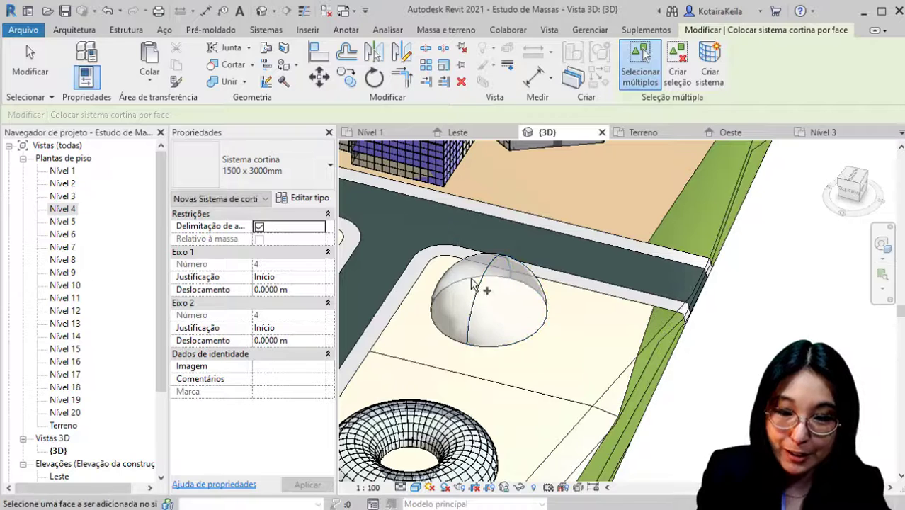
# Create a roof by face on the dome mass using the basic roof type Genérico - 125 mm.
pyautogui.click(266, 30)
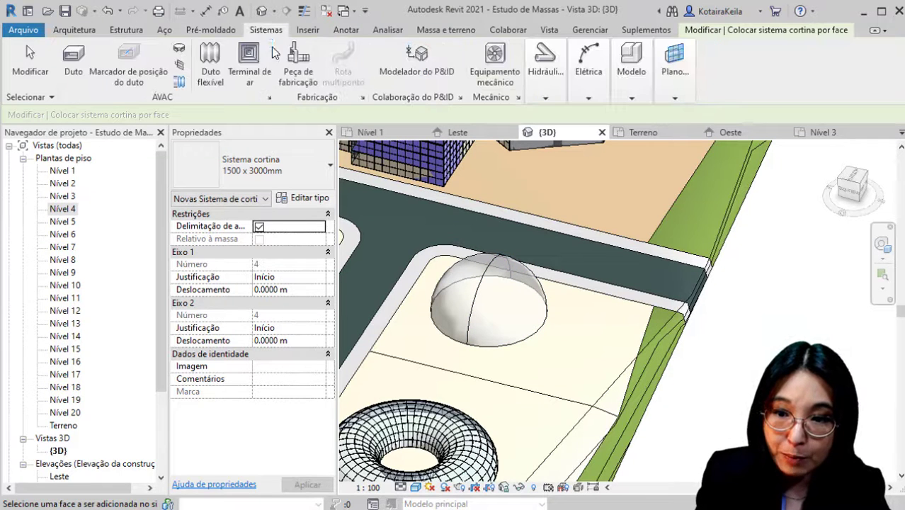
pyautogui.click(431, 29)
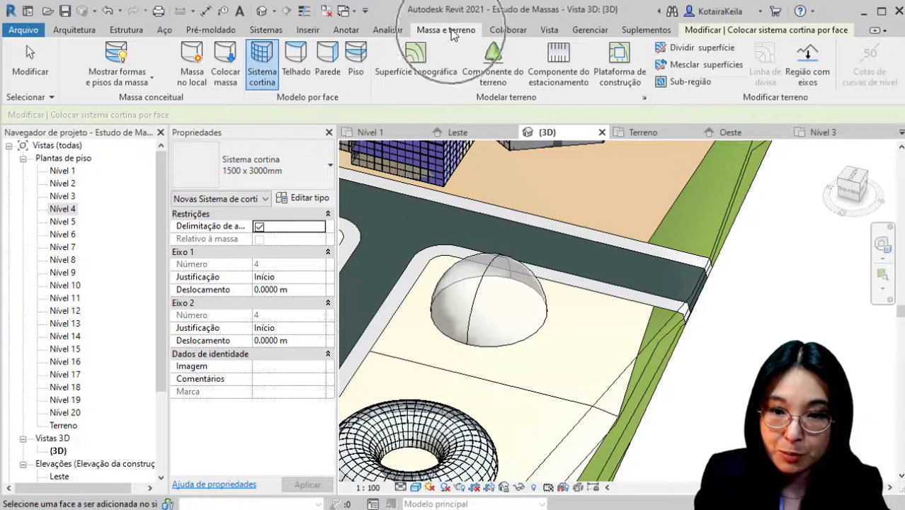
pyautogui.click(300, 69)
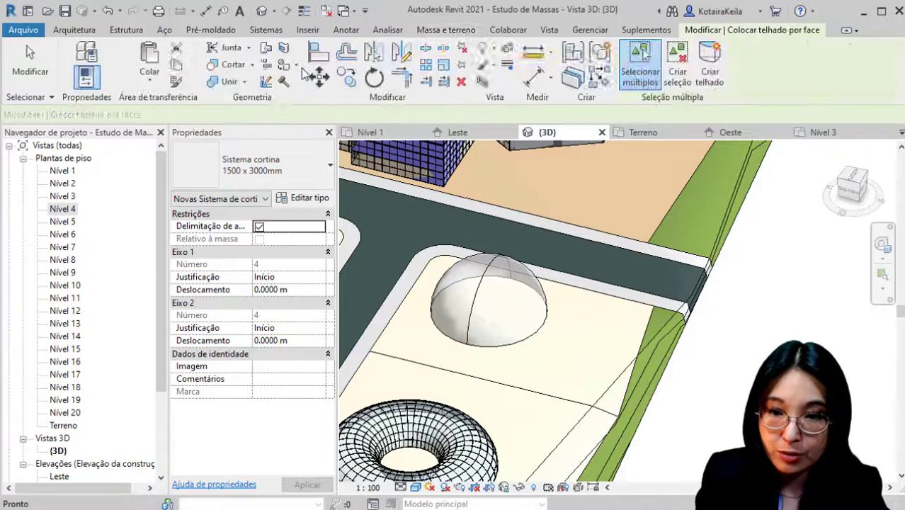
pyautogui.click(482, 286)
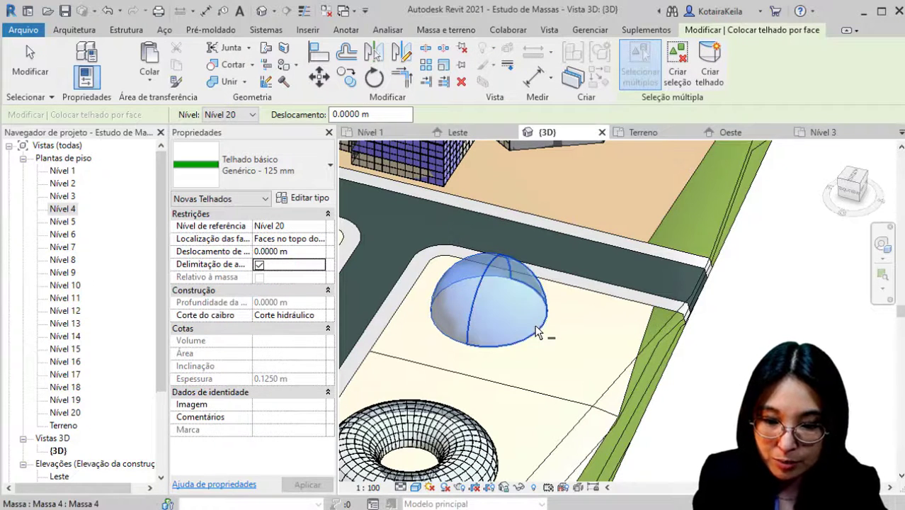
pyautogui.click(709, 71)
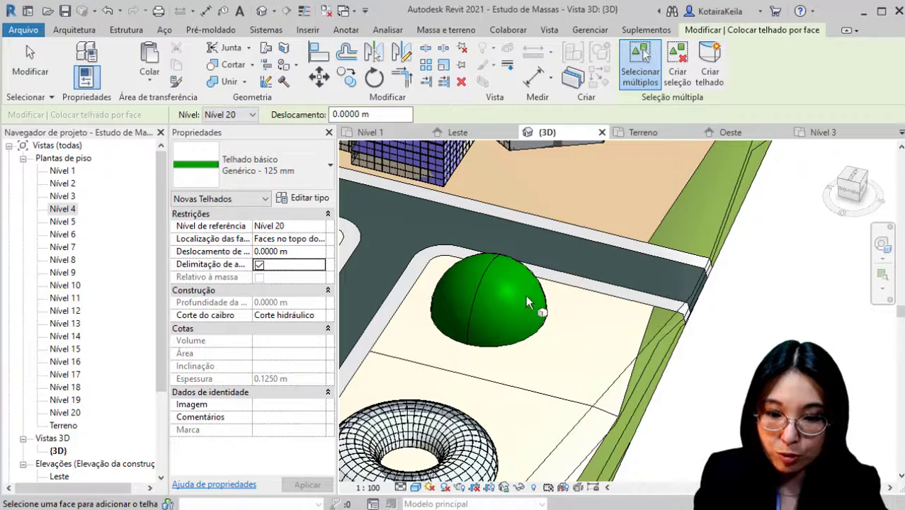
pyautogui.press('Escape')
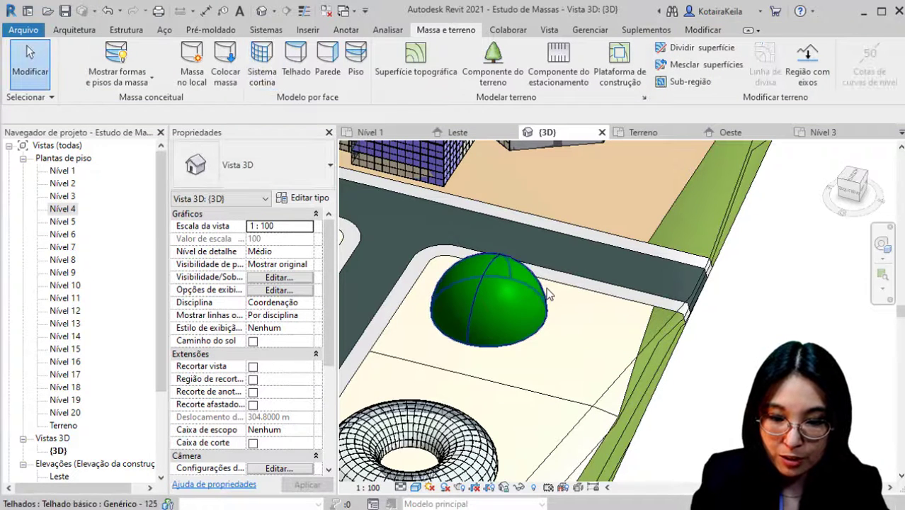
# Change the dome roof's type to Vidraça inclinada.
pyautogui.click(549, 294)
pyautogui.click(301, 171)
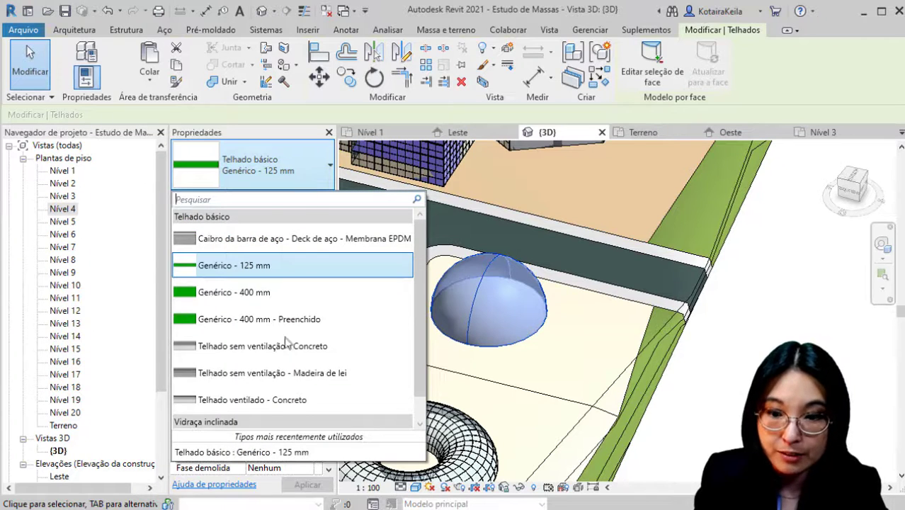
pyautogui.scroll(2, 523, 250)
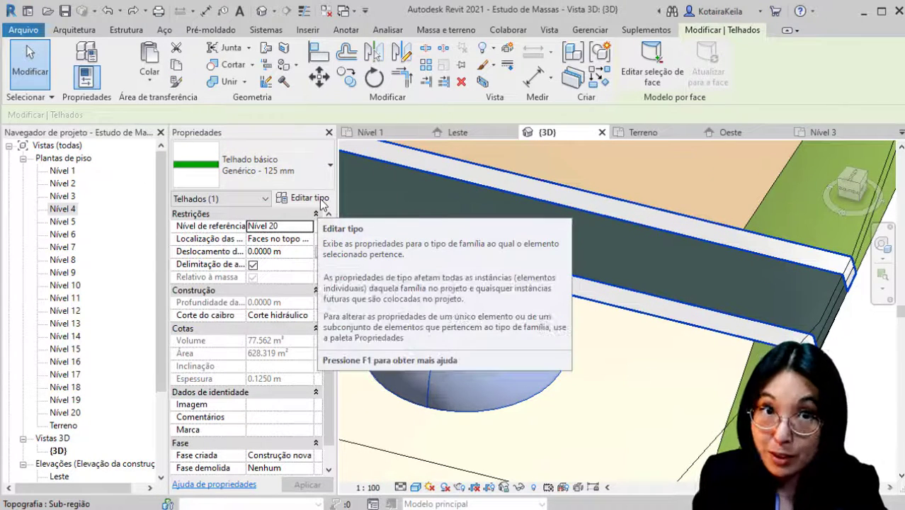
pyautogui.click(306, 162)
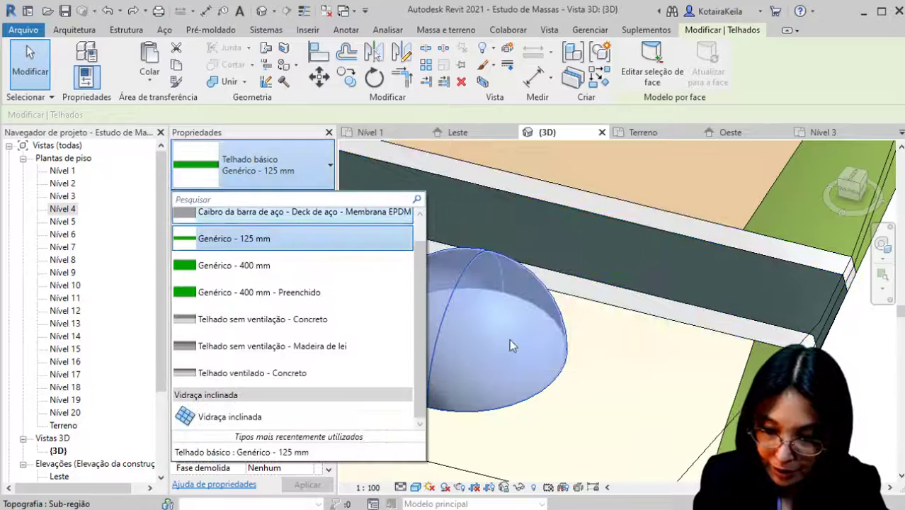
pyautogui.click(217, 418)
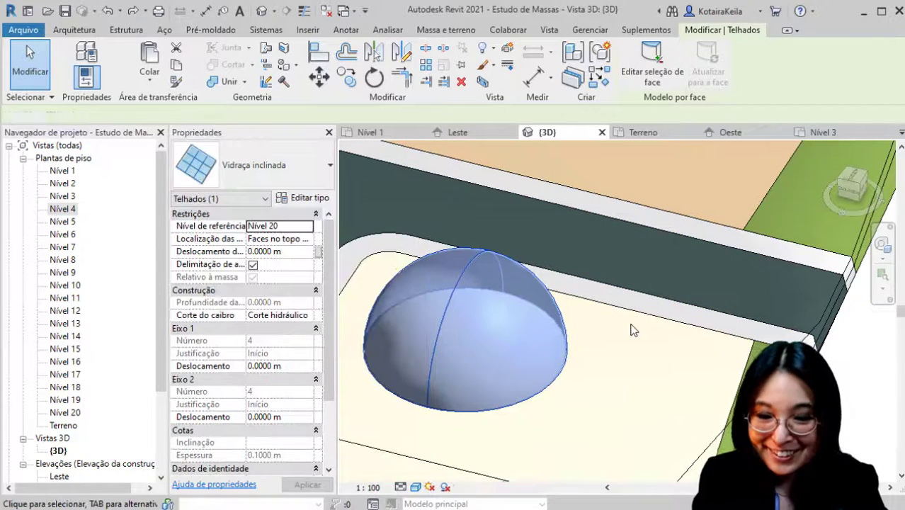
# Set the Vidraça inclinada type's layout to Espaçamento máximo for both Eixo 1 and Eixo 2, and apply it to the dome.
pyautogui.click(325, 201)
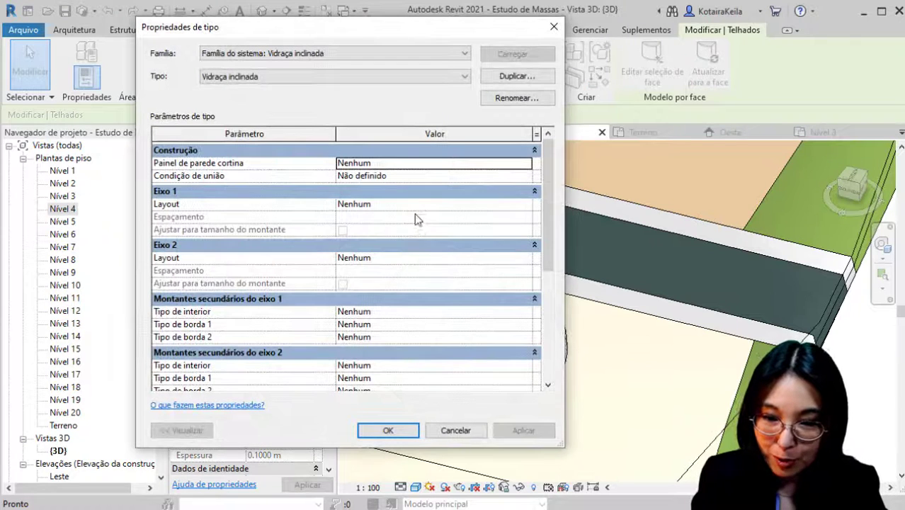
pyautogui.click(461, 204)
pyautogui.click(526, 204)
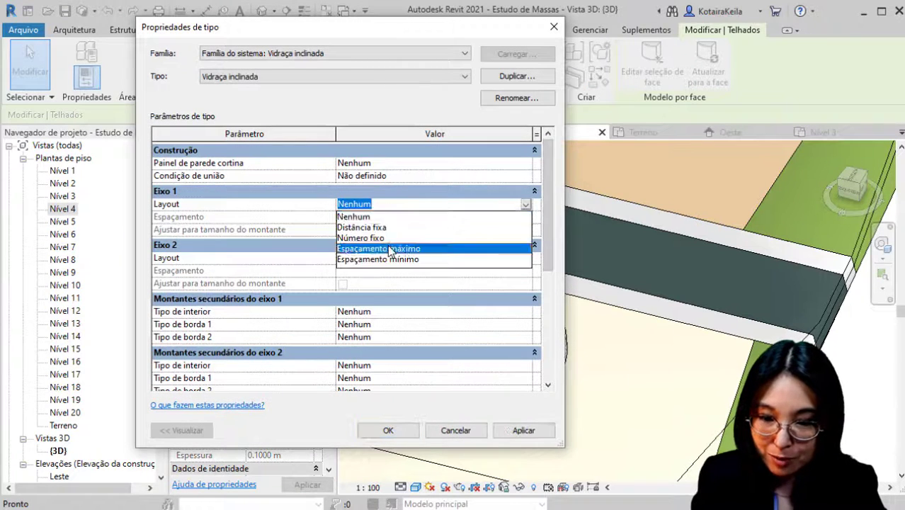
pyautogui.click(376, 251)
pyautogui.click(532, 259)
pyautogui.click(532, 260)
pyautogui.click(379, 273)
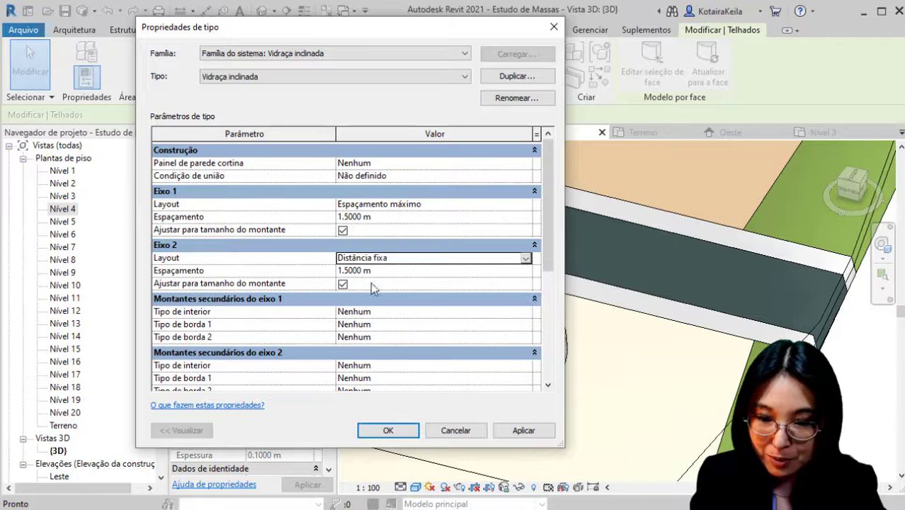
pyautogui.click(526, 260)
pyautogui.click(526, 259)
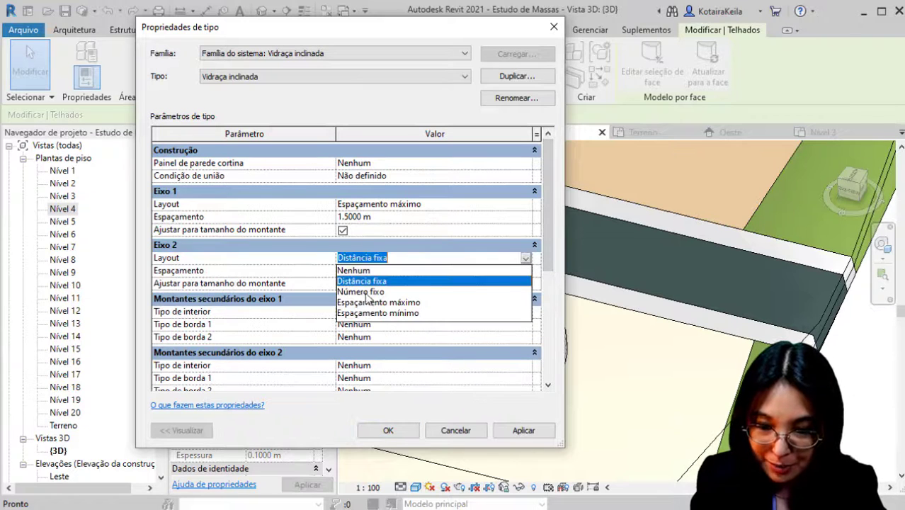
pyautogui.click(394, 303)
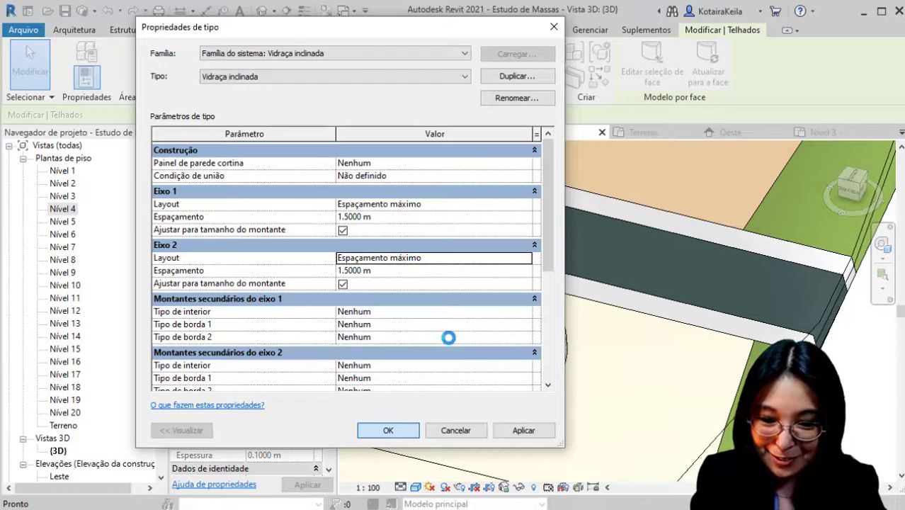
pyautogui.press('Escape')
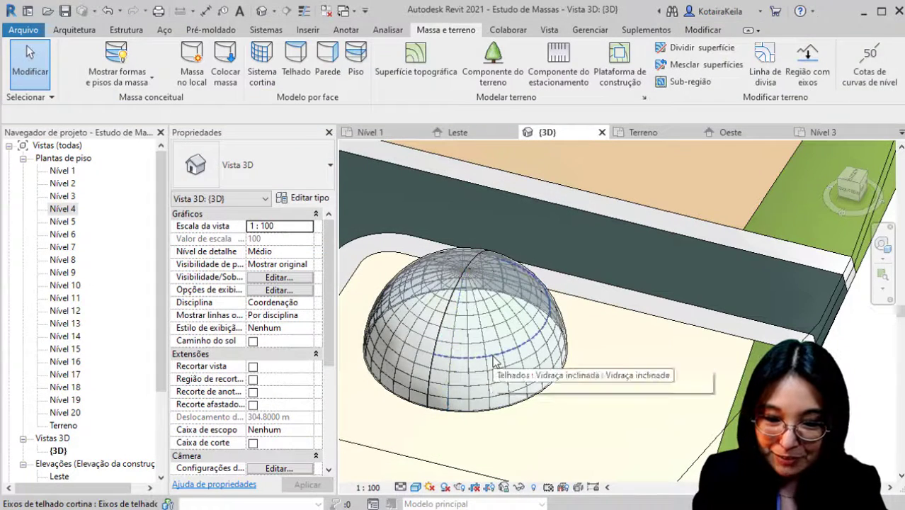
# Set the mass display to follow the view settings, hiding the masses, and open the dome glazing roof's type properties.
pyautogui.scroll(4, 470, 266)
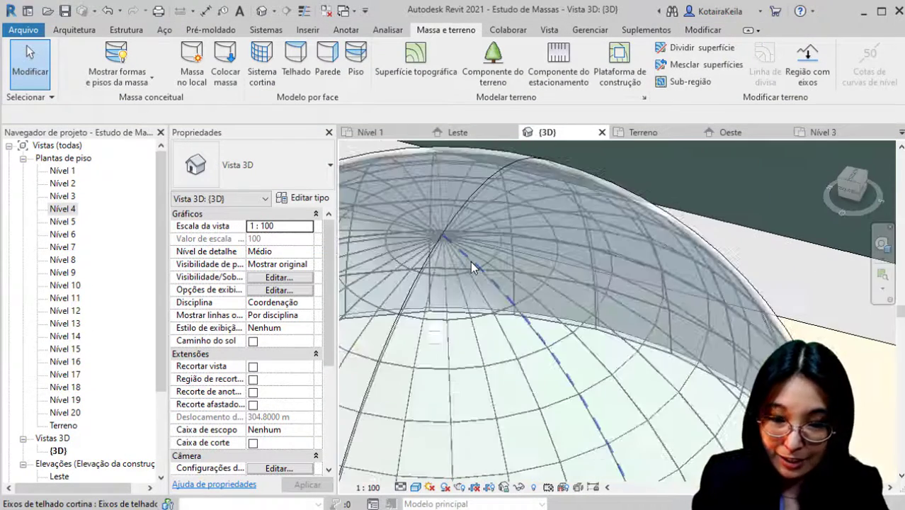
pyautogui.keyDown('shift'); pyautogui.moveTo(446, 239); pyautogui.dragTo(457, 261, button='middle'); pyautogui.keyUp('shift')
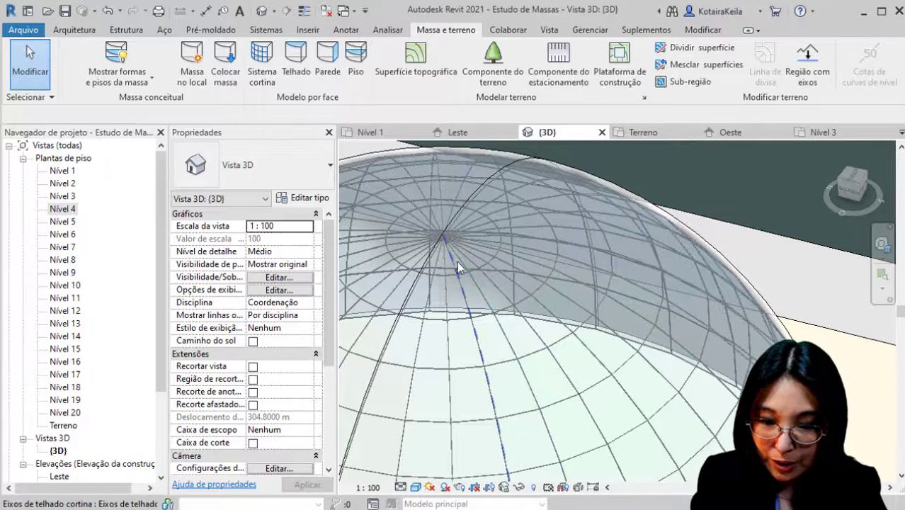
pyautogui.scroll(-4, 450, 266)
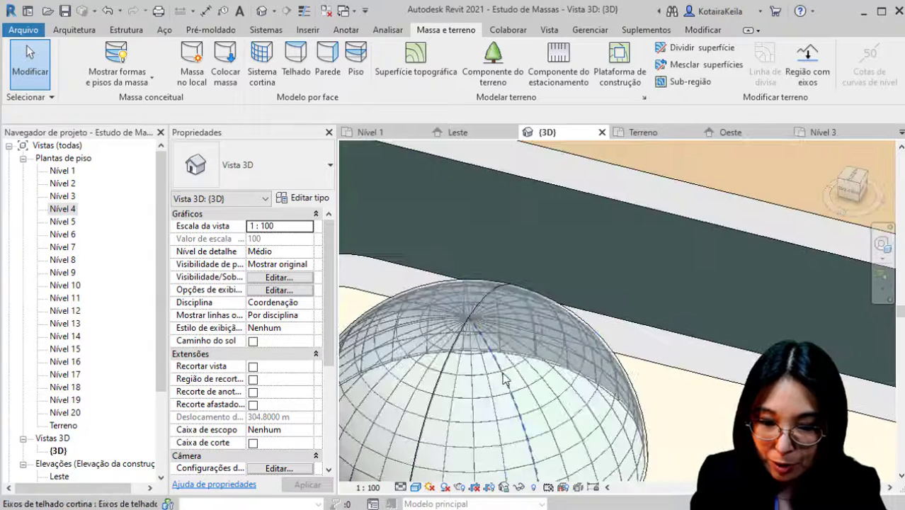
pyautogui.keyDown('shift'); pyautogui.moveTo(505, 379); pyautogui.dragTo(507, 265, button='middle'); pyautogui.keyUp('shift')
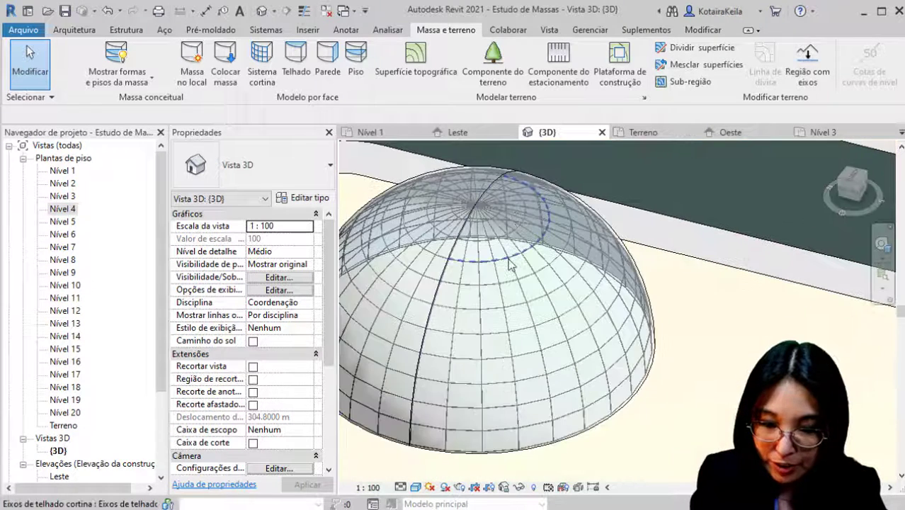
pyautogui.click(435, 451)
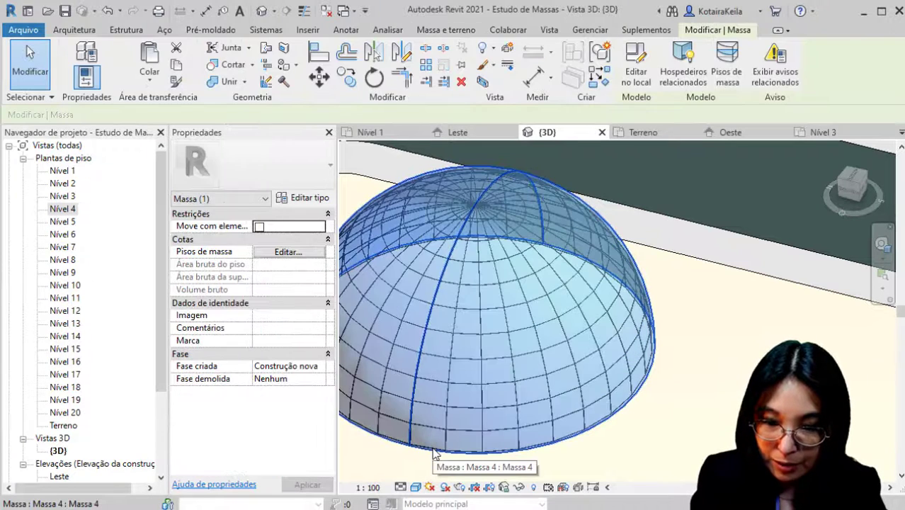
pyautogui.press('Escape')
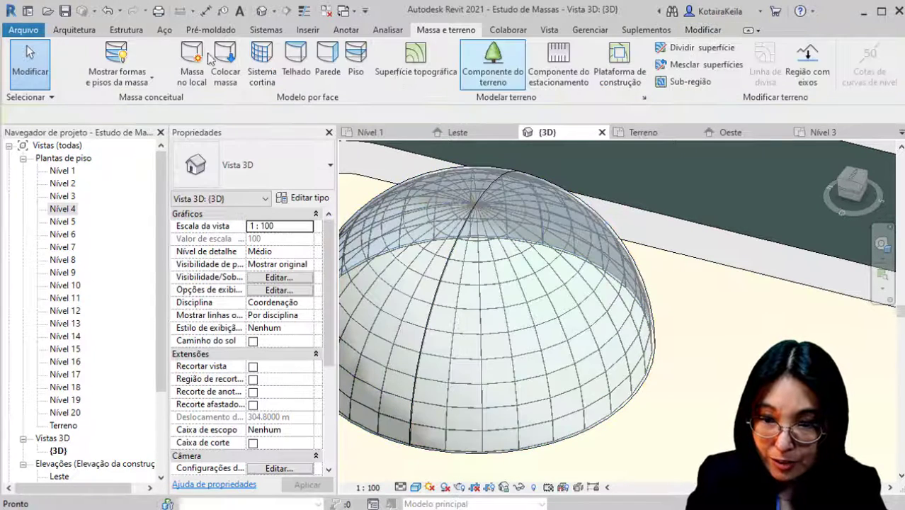
pyautogui.click(117, 78)
pyautogui.click(139, 109)
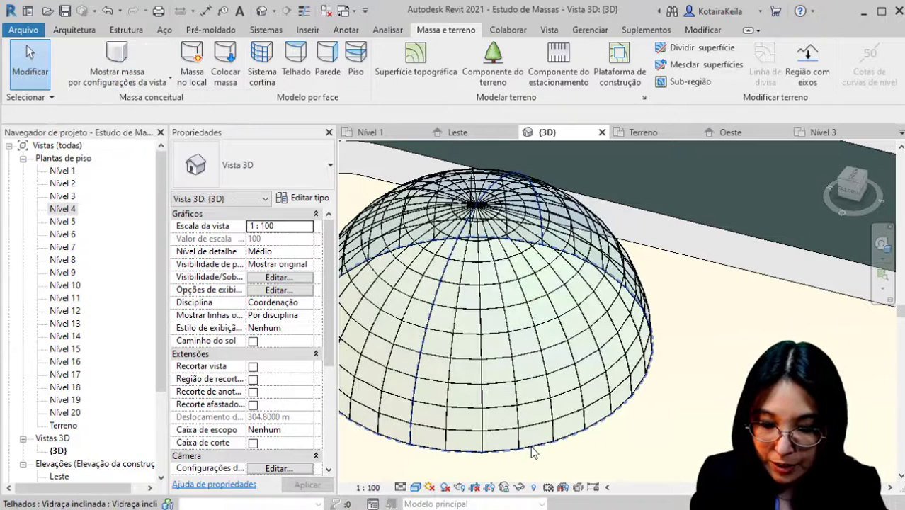
pyautogui.click(535, 454)
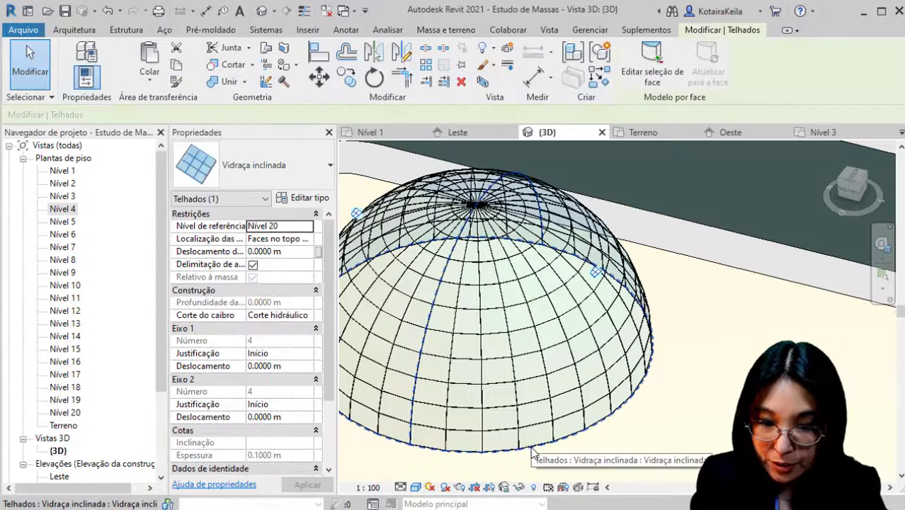
pyautogui.click(320, 198)
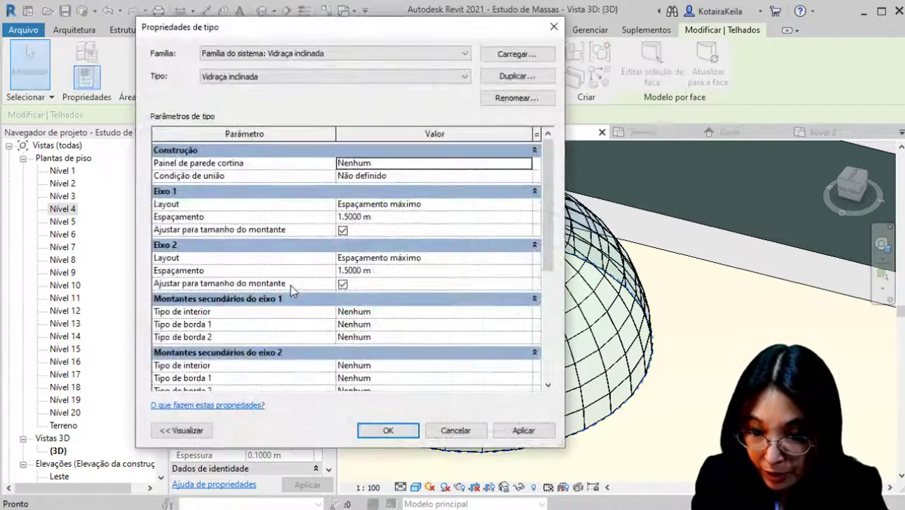
# Try to apply Montante retangular : 30mm Quadrado to the Eixo 1 interior, borda 1 and borda 2 mullions.
pyautogui.click(526, 313)
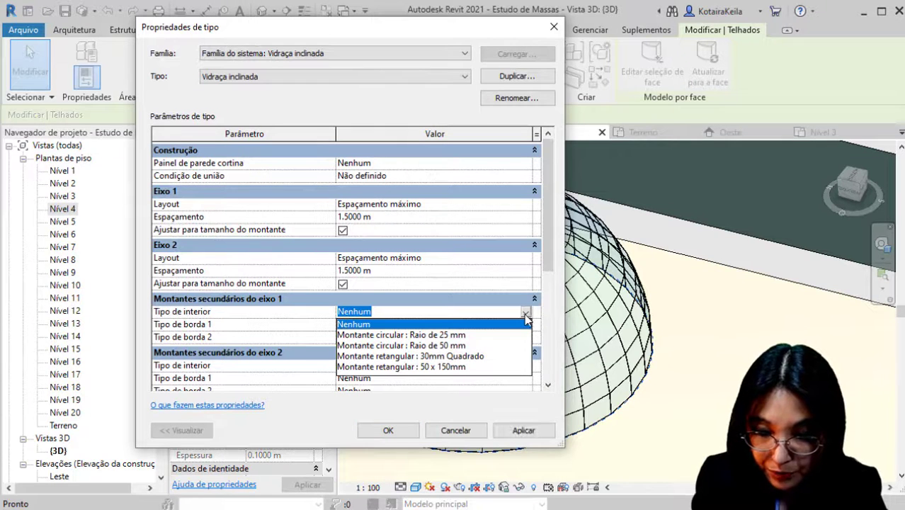
pyautogui.click(469, 357)
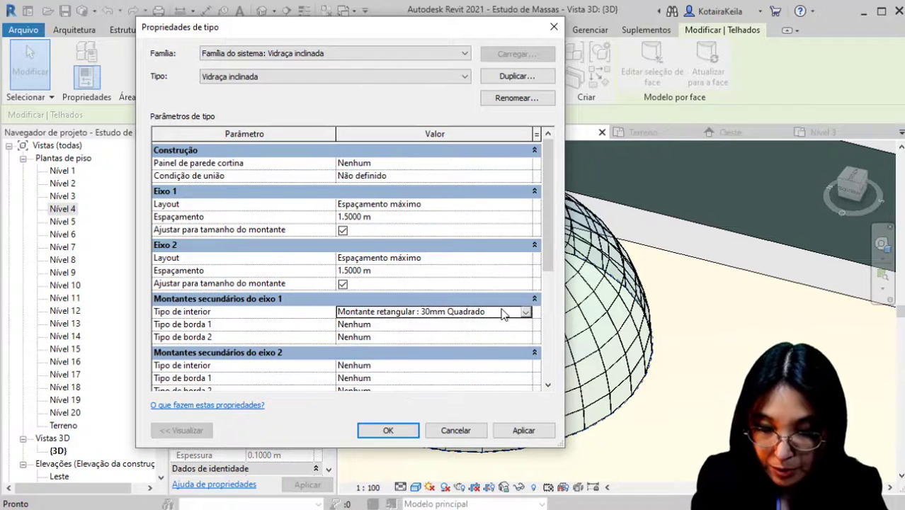
pyautogui.click(437, 325)
pyautogui.click(437, 327)
pyautogui.click(436, 337)
pyautogui.click(436, 337)
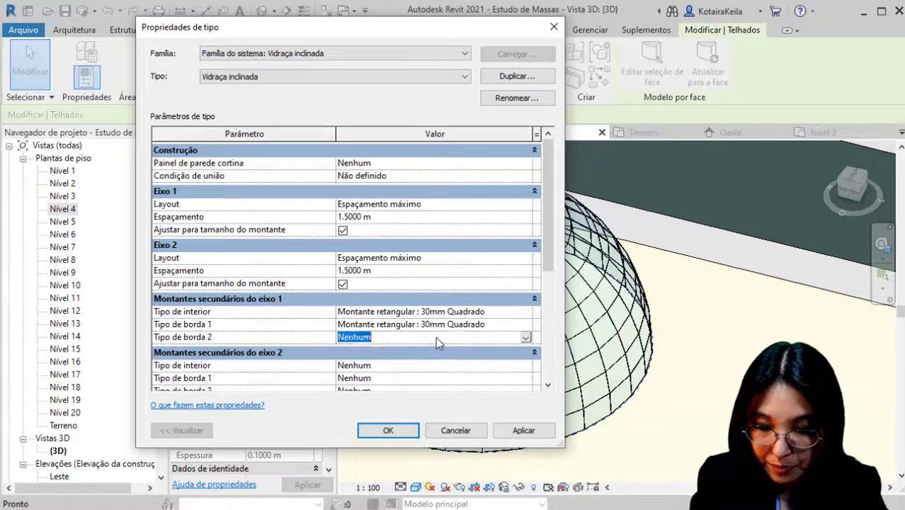
pyautogui.click(436, 337)
pyautogui.click(436, 352)
pyautogui.click(535, 435)
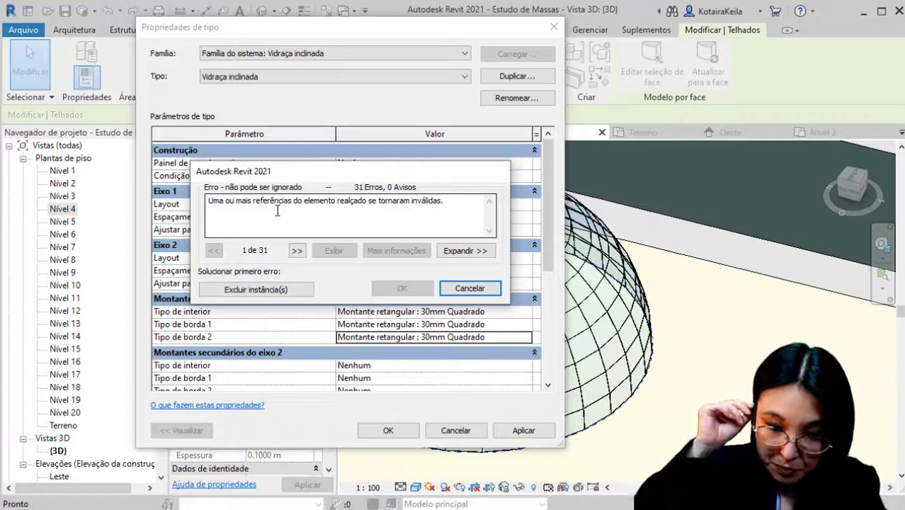
pyautogui.click(470, 288)
# Reset the Eixo 1 mullion types to Nenhum.
pyautogui.click(495, 312)
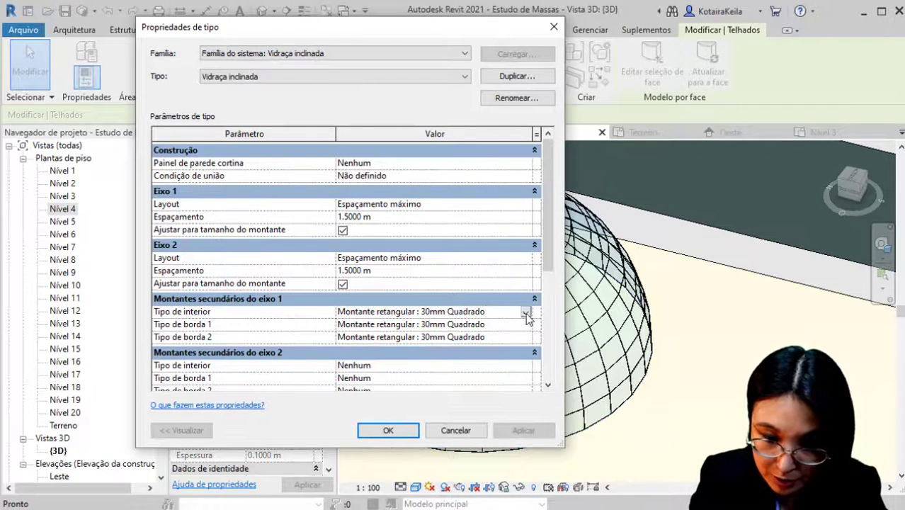
pyautogui.click(527, 313)
pyautogui.click(425, 354)
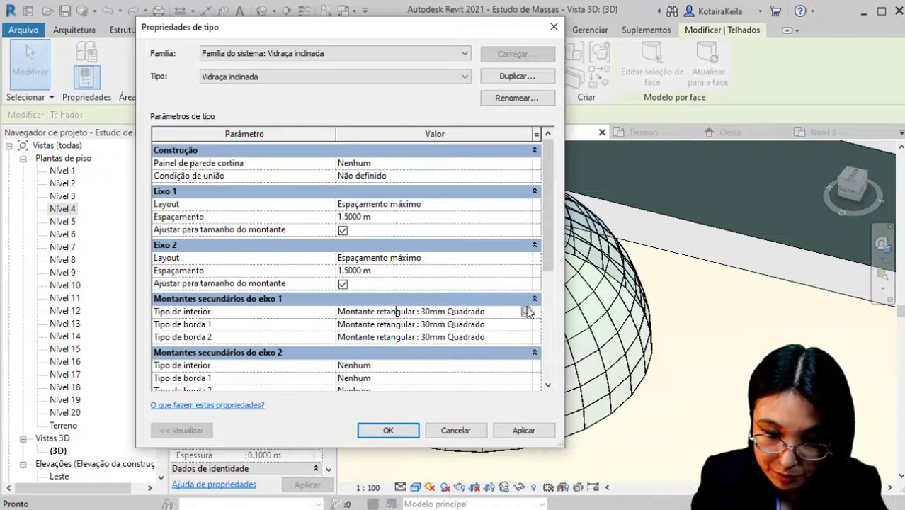
pyautogui.click(528, 313)
pyautogui.click(511, 323)
pyautogui.scroll(-1, 510, 353)
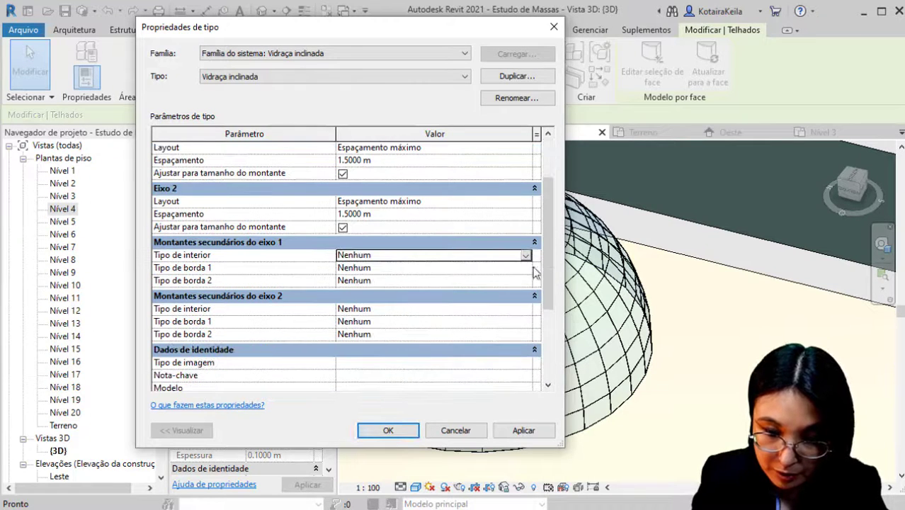
# Set Tipo de borda 1 and Tipo de borda 2 of the Eixo 1 mullions to Montante retangular : 30mm Quadrado and apply it.
pyautogui.click(525, 268)
pyautogui.click(526, 268)
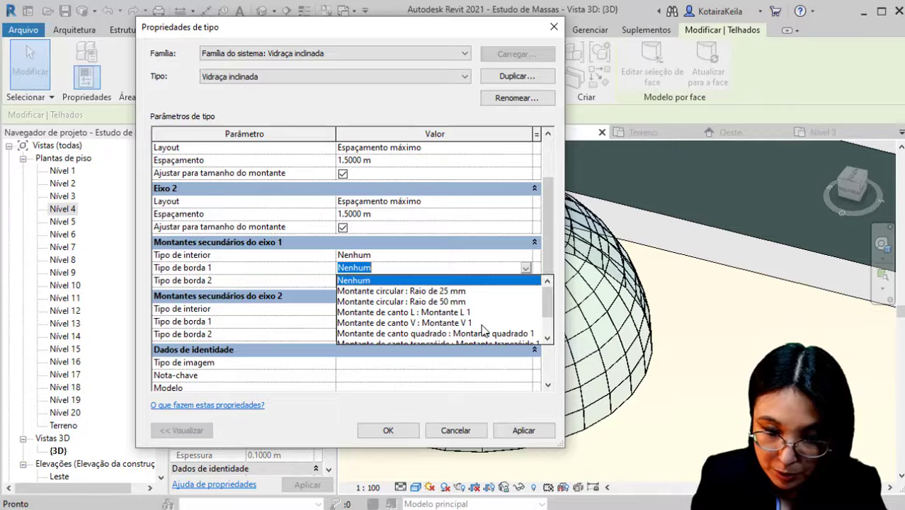
pyautogui.write('Montante retangular : 30mm Quadrado')
pyautogui.click(481, 280)
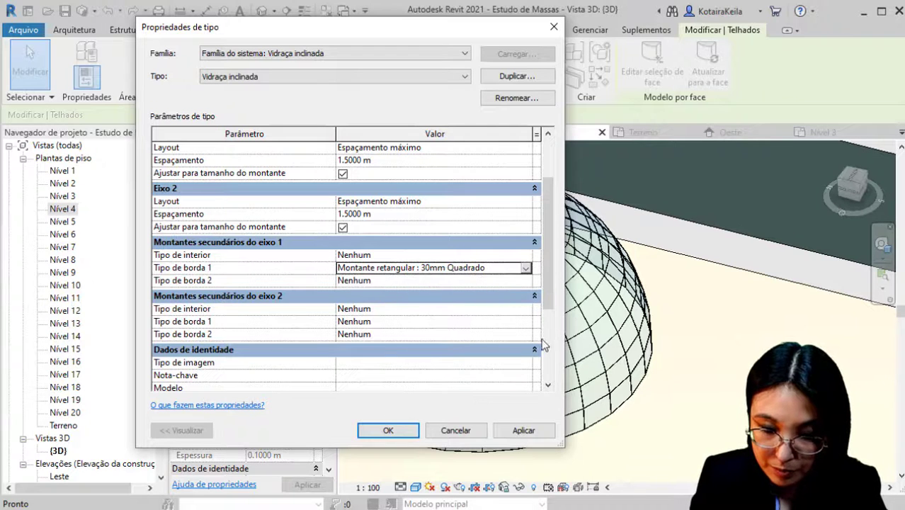
pyautogui.click(524, 430)
pyautogui.click(401, 280)
pyautogui.write('Montante retangular : 30mm Quadrado')
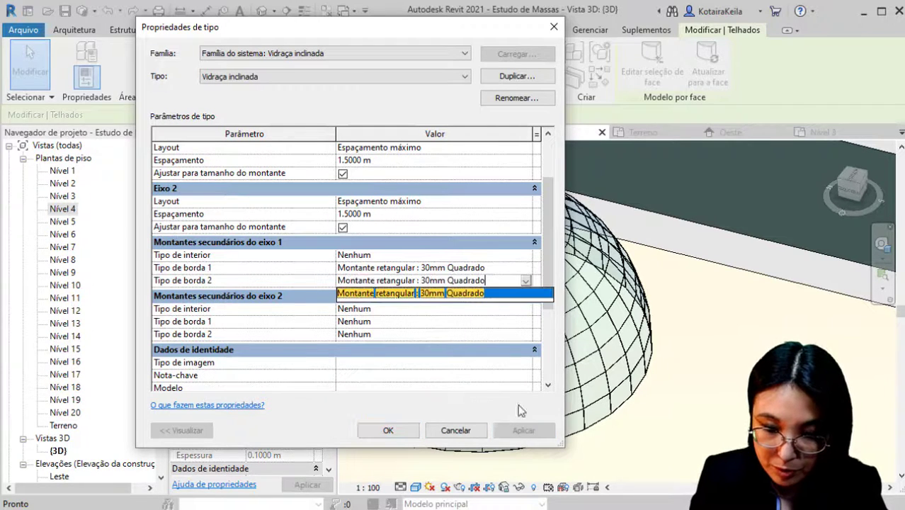
pyautogui.click(536, 433)
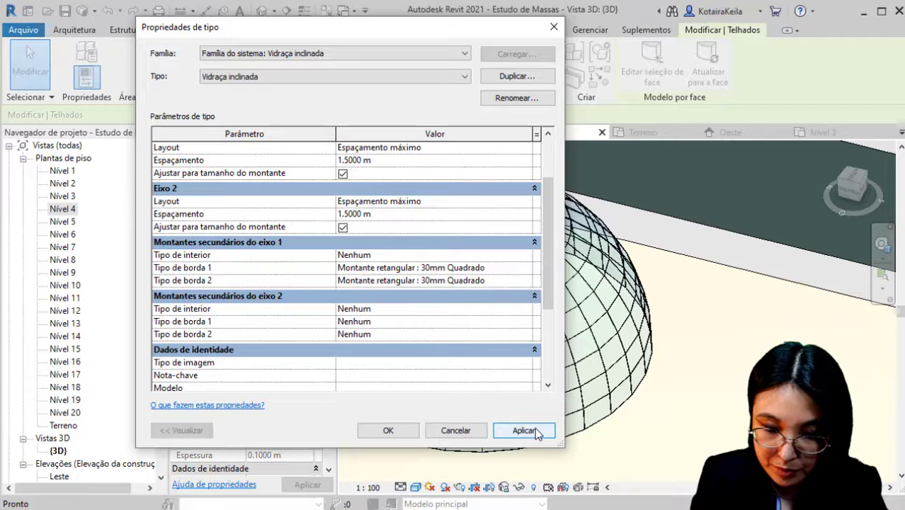
# Set Tipo de borda 1 and Tipo de borda 2 of the Eixo 2 mullions to Montante retangular : 30mm Quadrado and apply it.
pyautogui.click(444, 322)
pyautogui.write('Montante retangular : 30mm Quadrado')
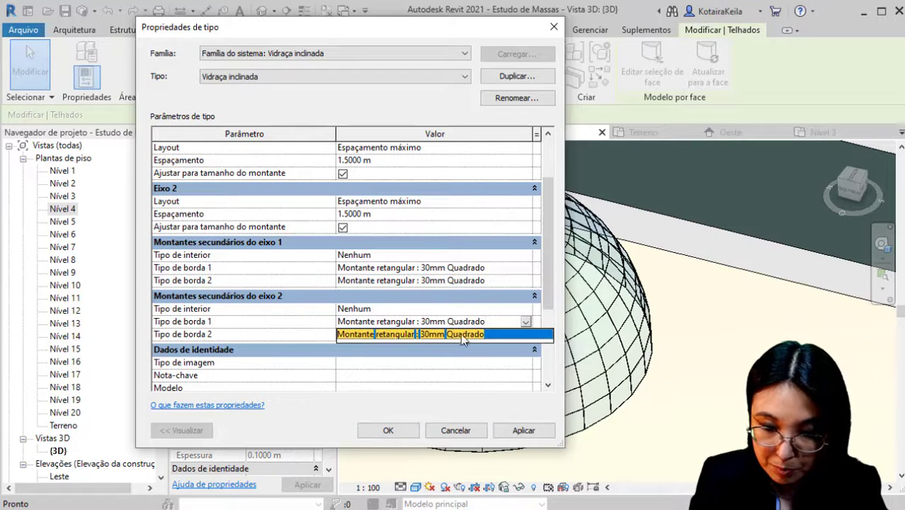
pyautogui.click(525, 432)
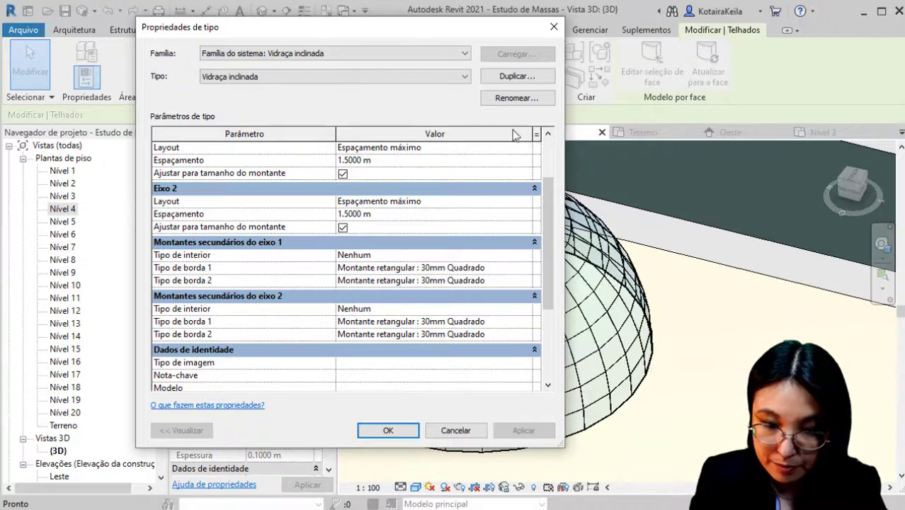
# Try Montante retangular : 30mm Quadrado as the Eixo 2 interior mullion type, and set it back to Nenhum.
pyautogui.moveTo(471, 32); pyautogui.dragTo(432, 16)
pyautogui.click(450, 292)
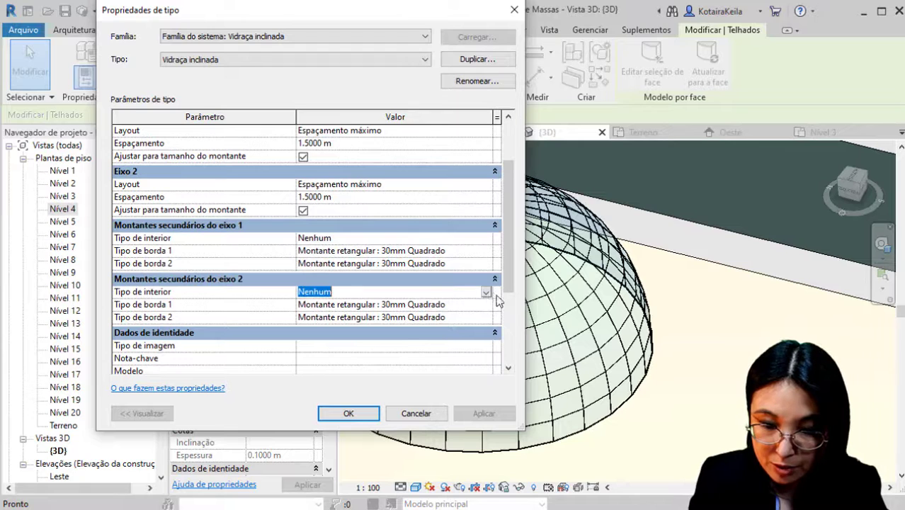
pyautogui.click(486, 293)
pyautogui.click(416, 337)
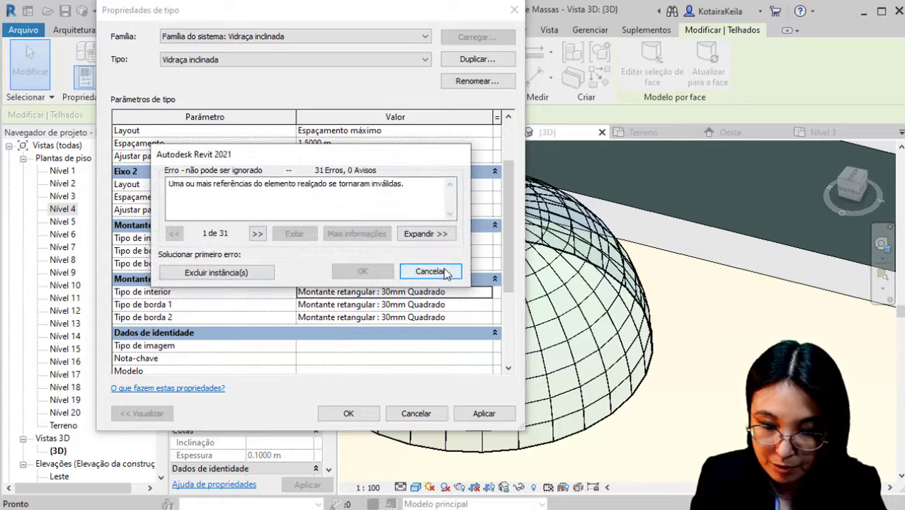
pyautogui.click(445, 275)
pyautogui.click(486, 293)
pyautogui.click(486, 293)
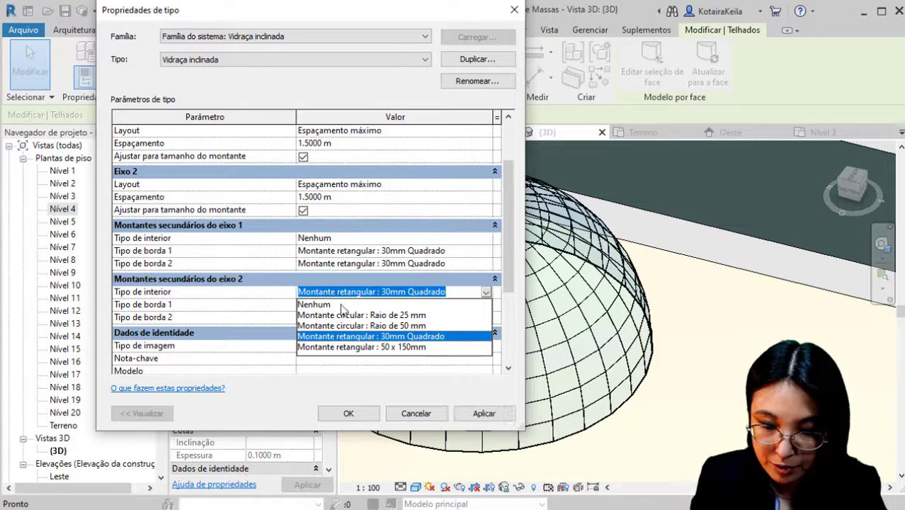
pyautogui.click(409, 303)
# Try Montante retangular : 30mm Quadrado as the Eixo 1 interior mullion, deleting the invalid instances, and cancel the panel replacement.
pyautogui.click(486, 240)
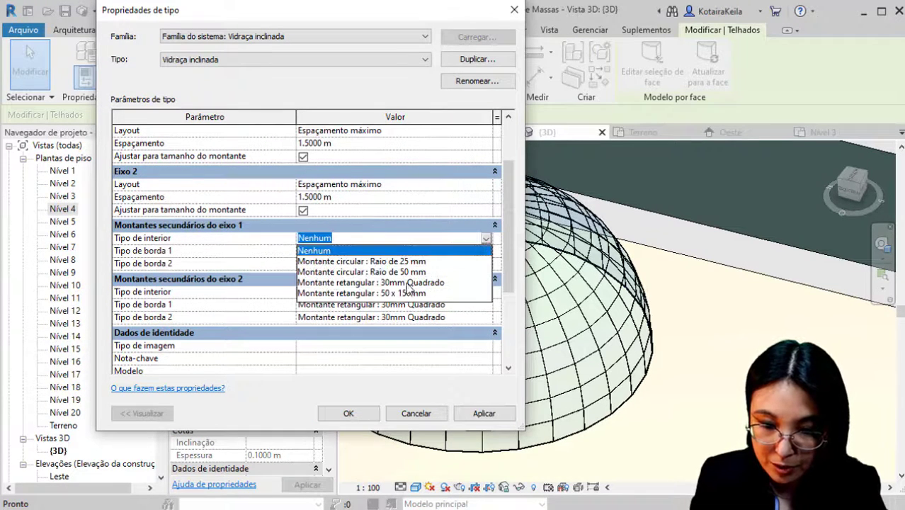
pyautogui.click(408, 283)
pyautogui.click(479, 415)
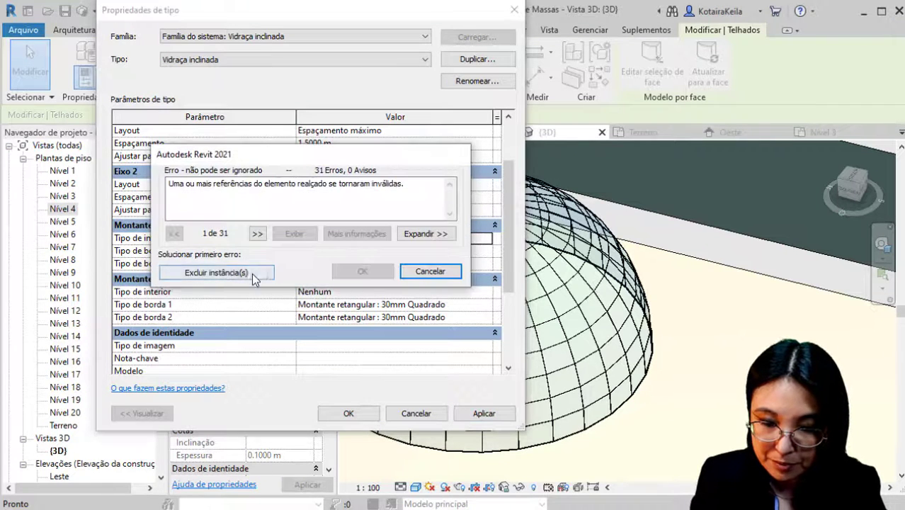
pyautogui.click(216, 272)
pyautogui.click(348, 413)
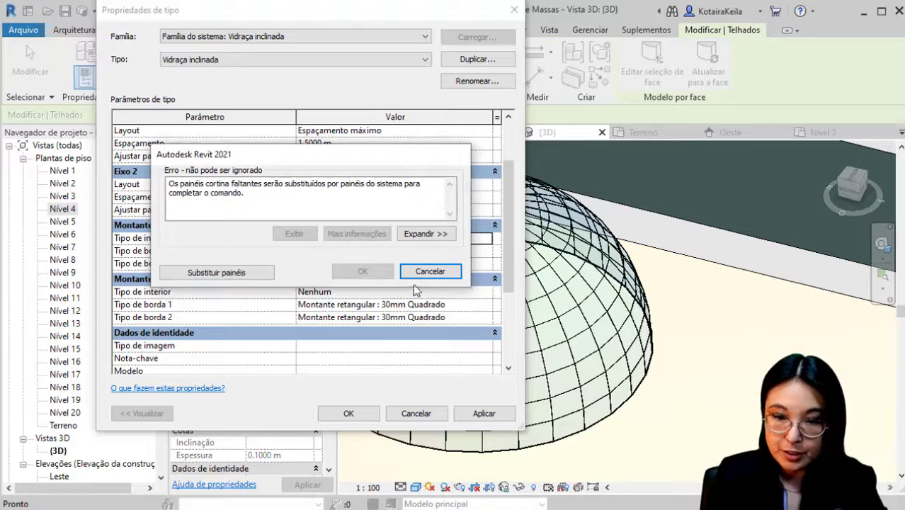
pyautogui.click(417, 275)
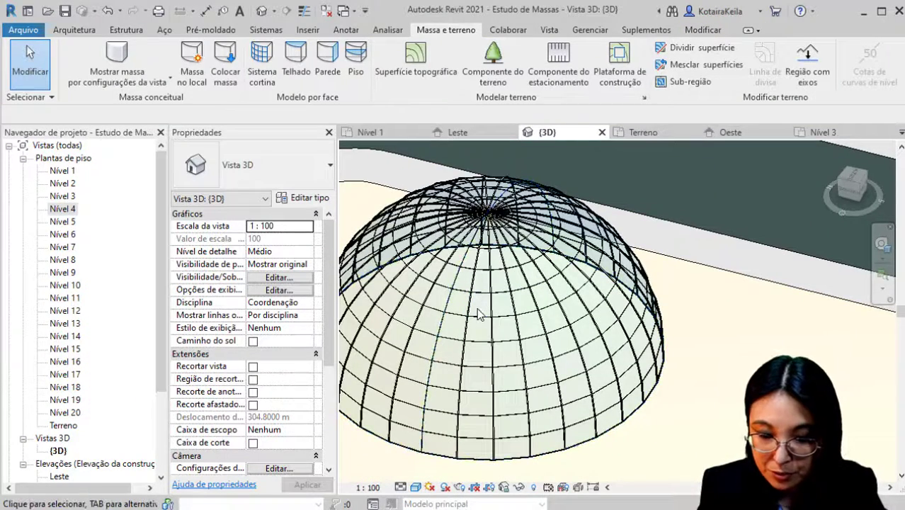
# Set Tipo de interior of the sloped glazing's Eixo 1 mullions to Montante retangular : 30mm Quadrado and apply it.
pyautogui.scroll(5, 467, 322)
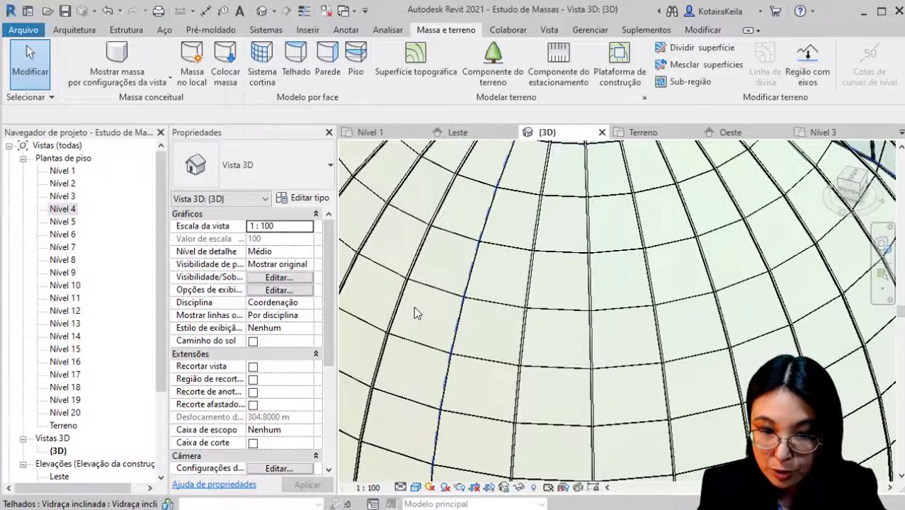
pyautogui.scroll(-5, 417, 311)
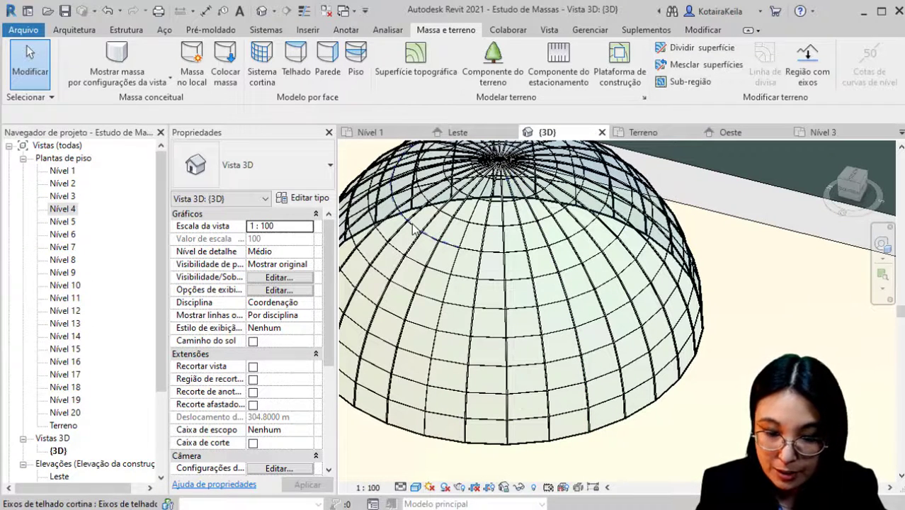
pyautogui.click(454, 446)
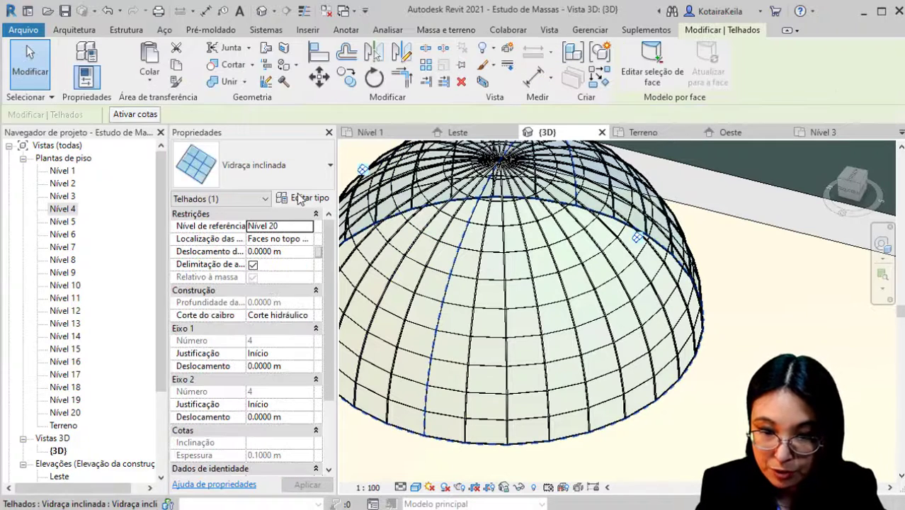
pyautogui.click(298, 199)
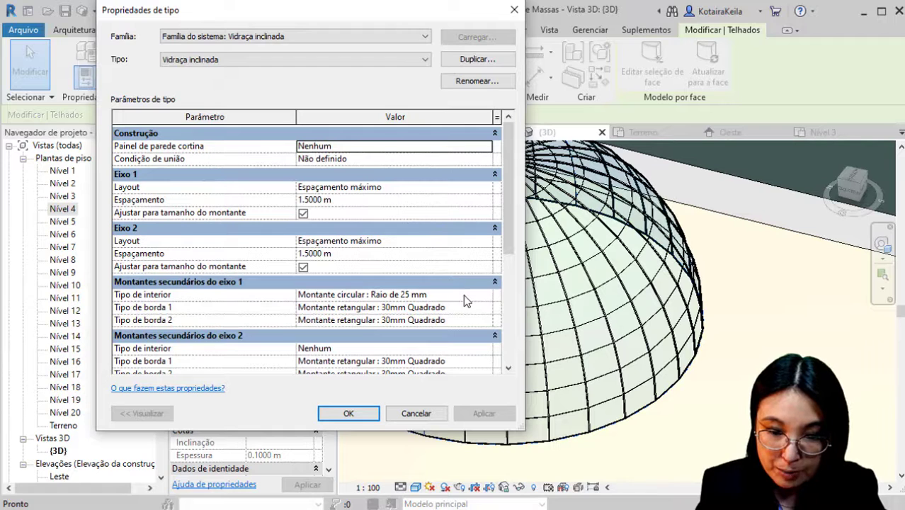
pyautogui.click(464, 308)
pyautogui.click(459, 320)
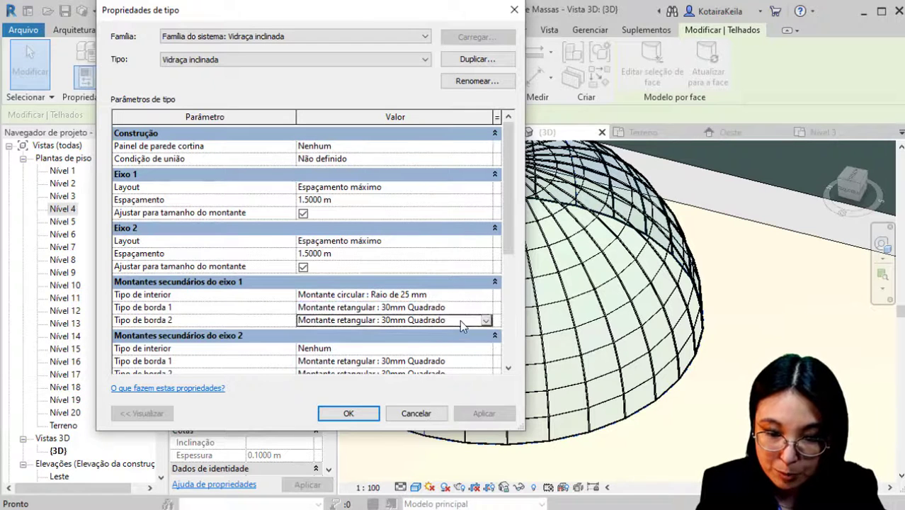
pyautogui.scroll(-2, 466, 296)
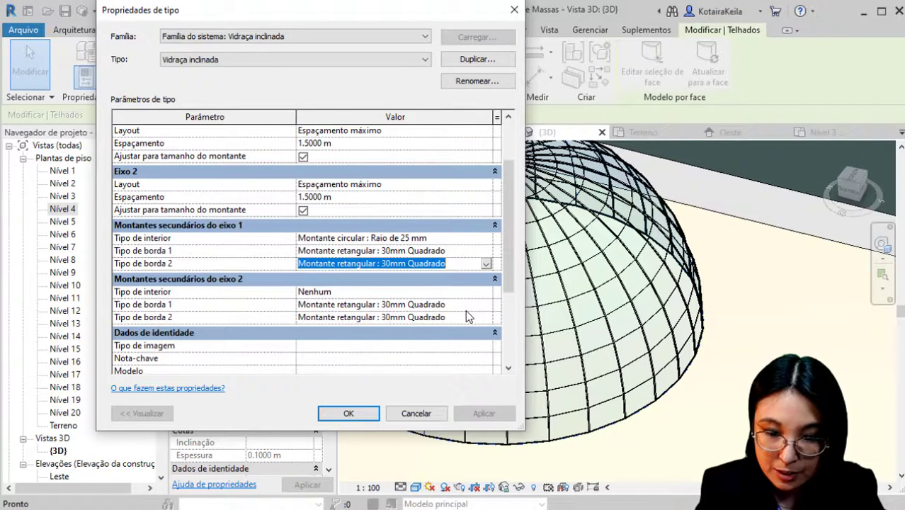
pyautogui.click(459, 238)
pyautogui.click(488, 239)
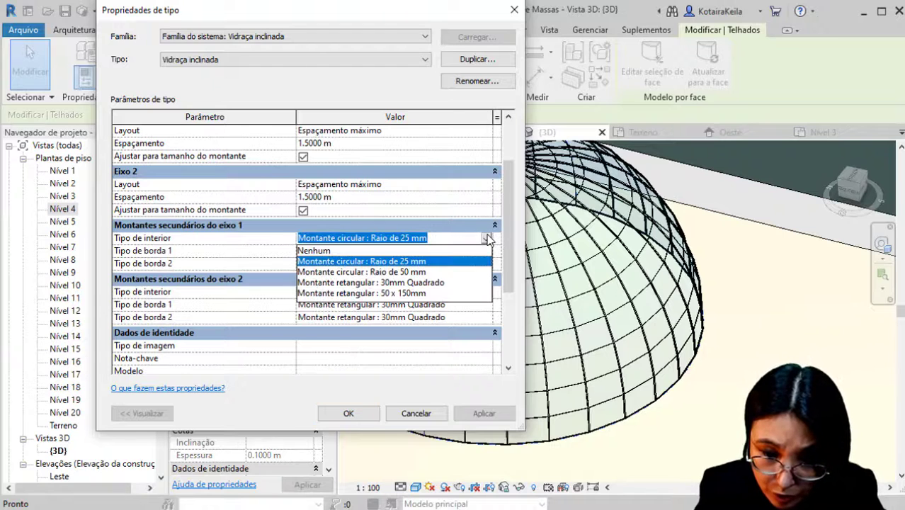
pyautogui.click(430, 283)
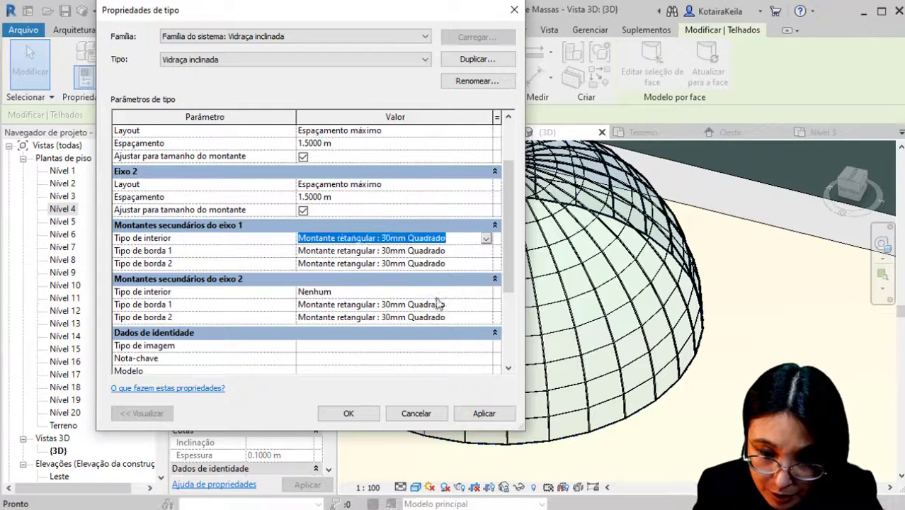
pyautogui.click(478, 415)
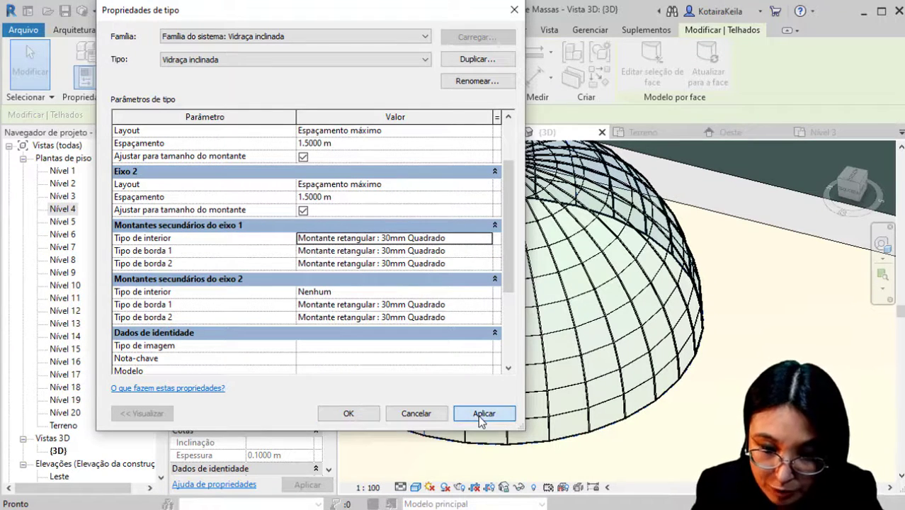
# Set the Eixo 1 interior mullion type to Nenhum and accept the type changes, keeping the existing mullions as non-type-driven.
pyautogui.click(432, 269)
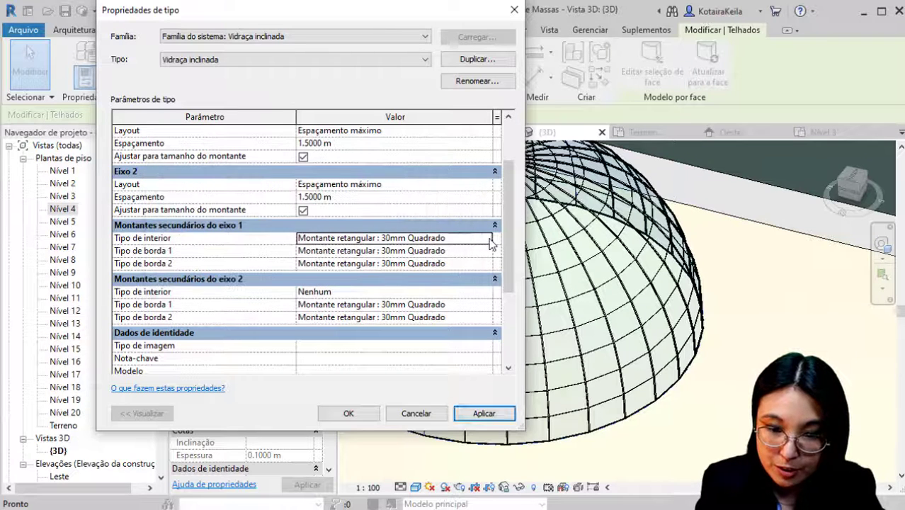
pyautogui.click(486, 238)
pyautogui.click(329, 251)
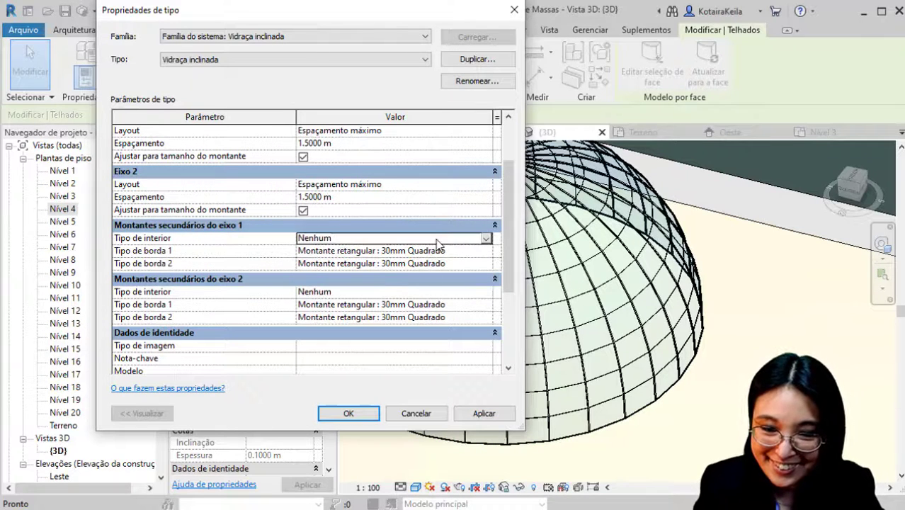
pyautogui.click(451, 251)
pyautogui.click(454, 263)
pyautogui.click(452, 292)
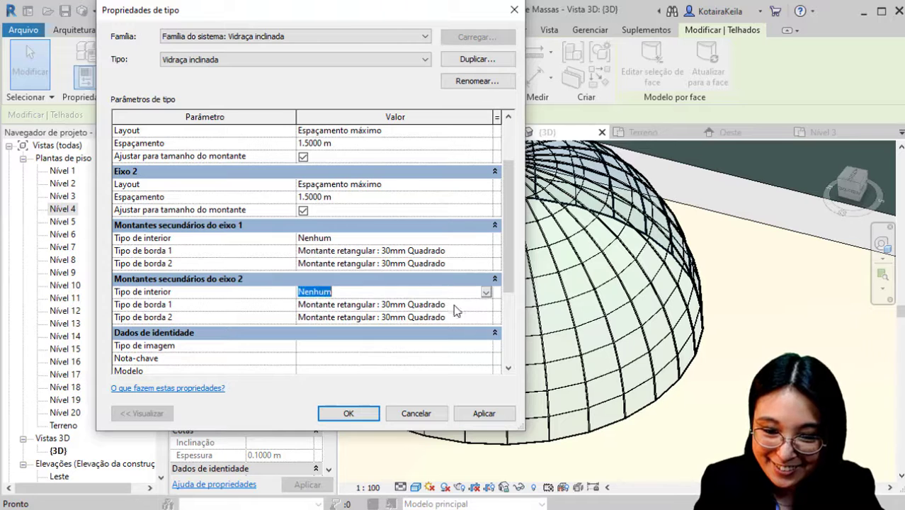
pyautogui.click(455, 304)
pyautogui.click(454, 318)
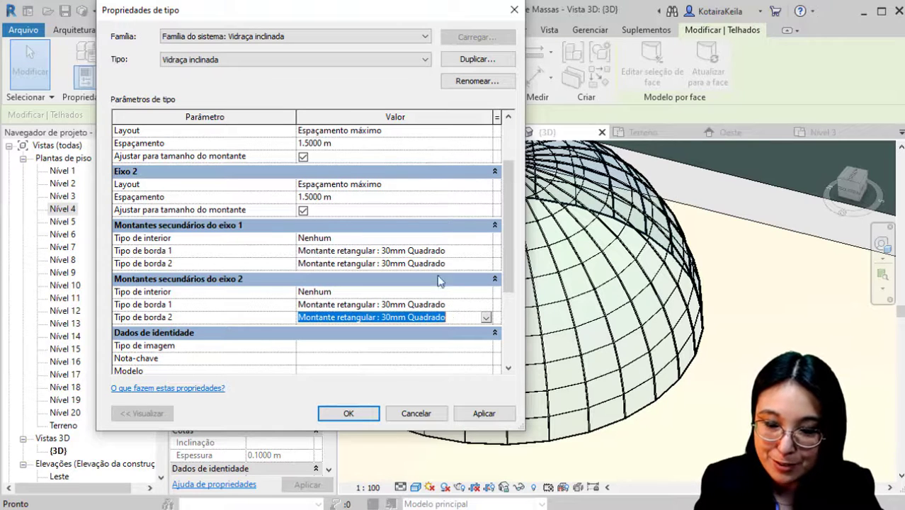
pyautogui.scroll(2, 397, 233)
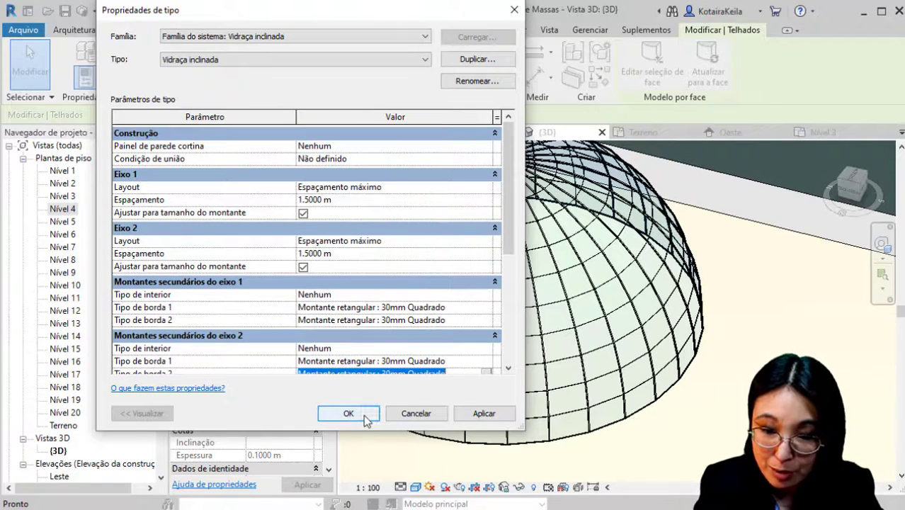
pyautogui.click(340, 295)
pyautogui.click(345, 349)
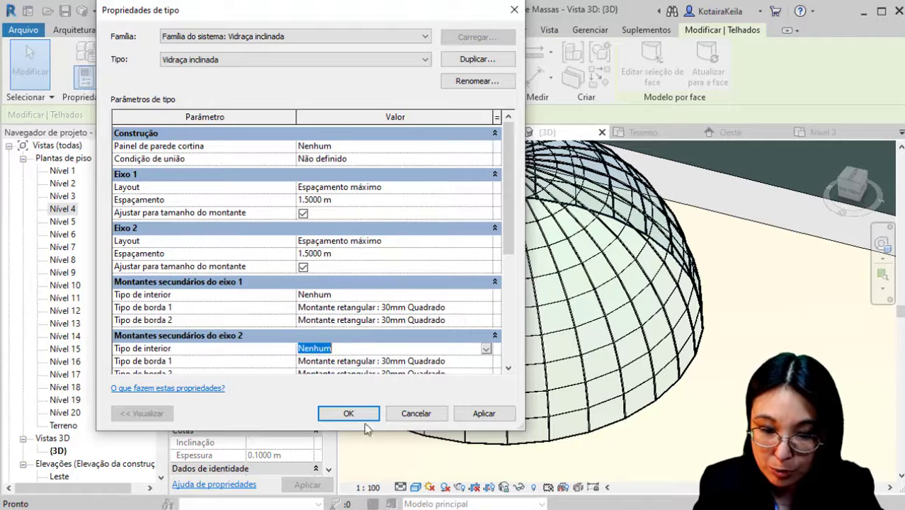
pyautogui.click(348, 413)
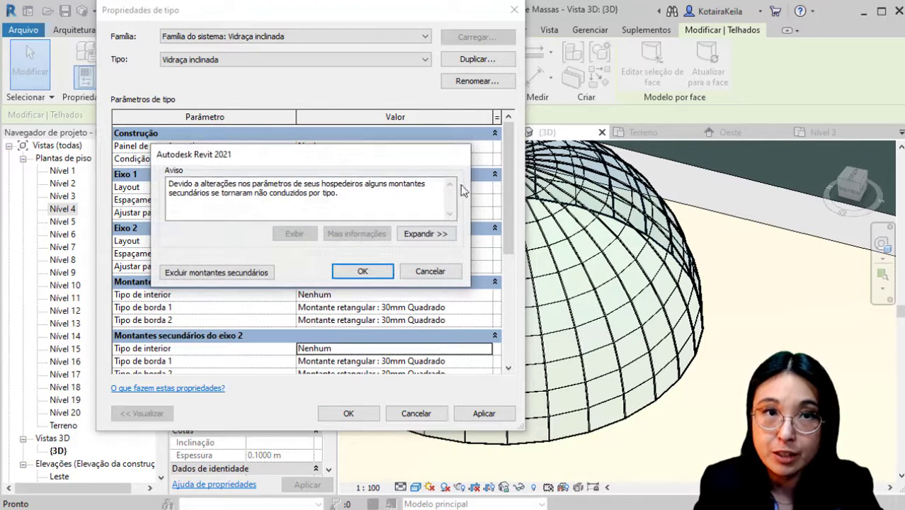
pyautogui.click(363, 271)
# Place Montante retangular 30mm Quadrado mullions along the innermost ring grid line around the dome's apex.
pyautogui.scroll(10, 507, 164)
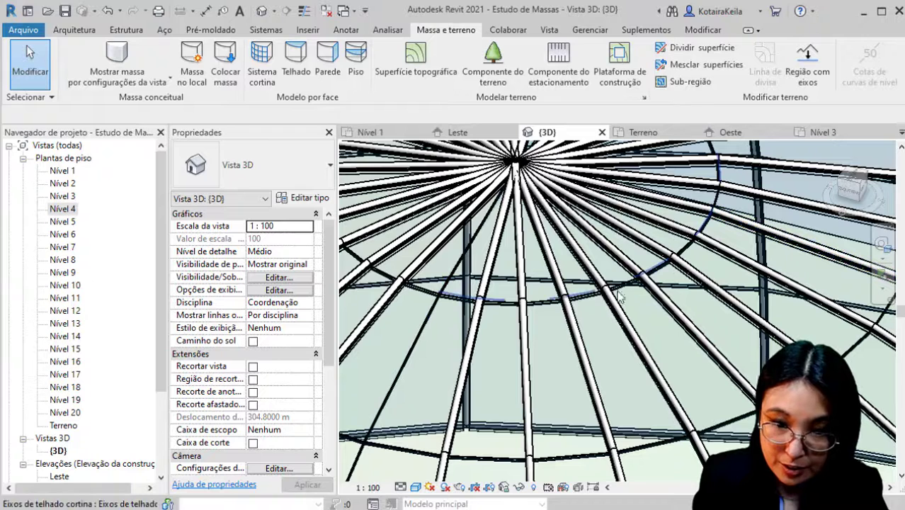
pyautogui.click(74, 29)
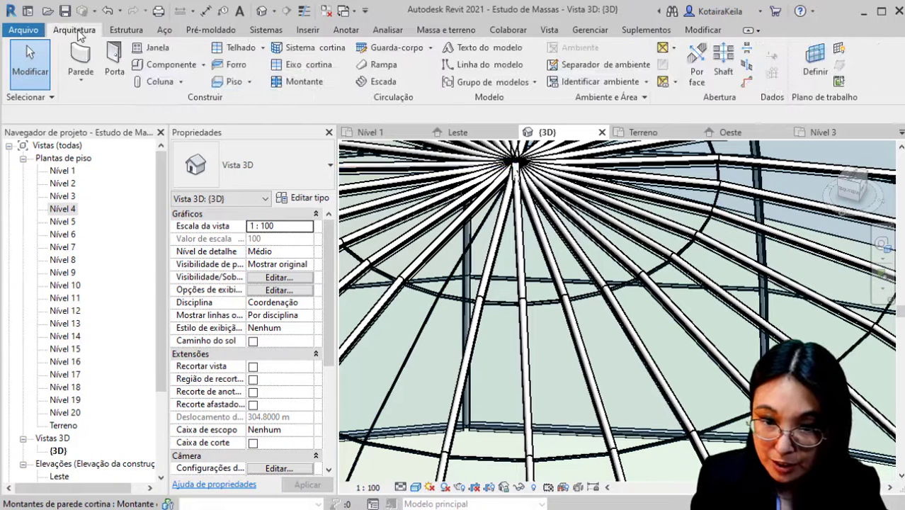
pyautogui.click(304, 83)
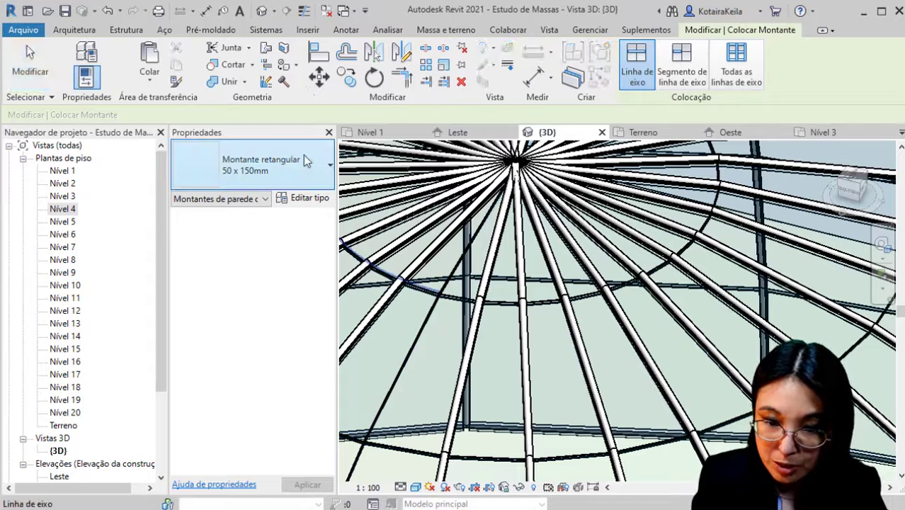
pyautogui.click(304, 157)
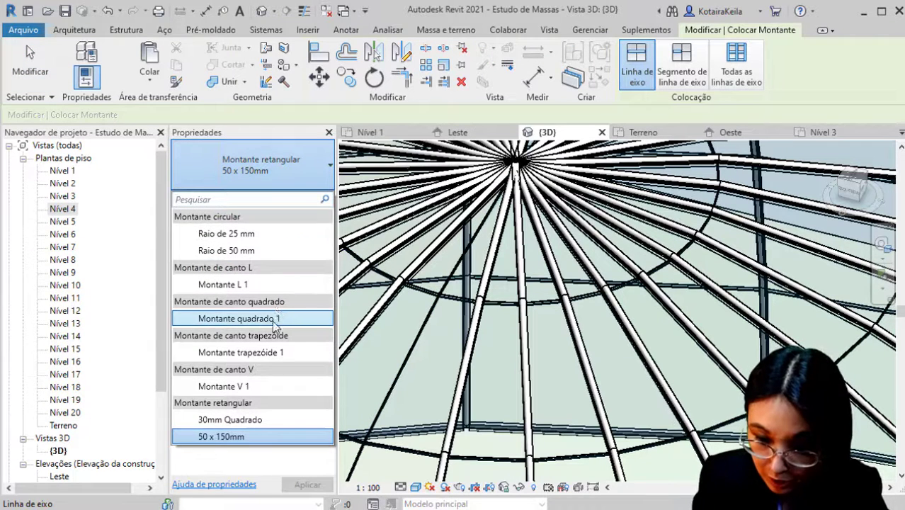
pyautogui.click(271, 418)
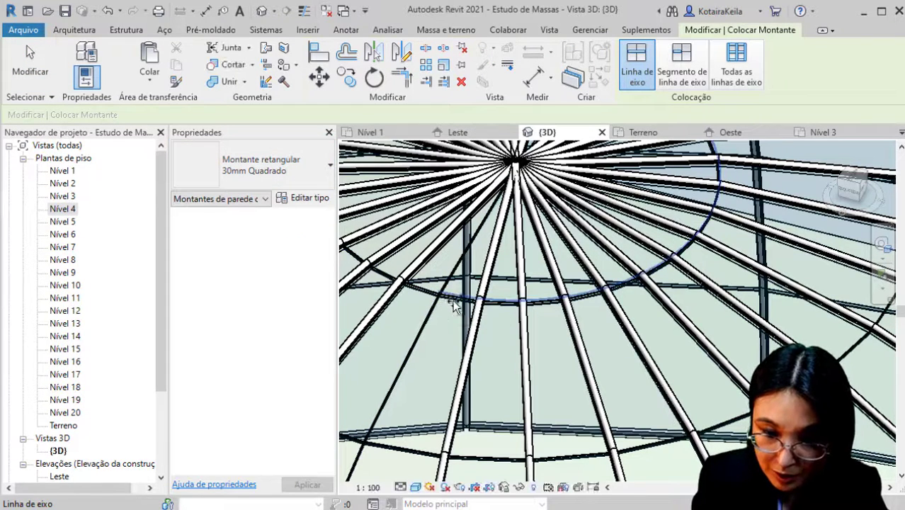
pyautogui.click(453, 300)
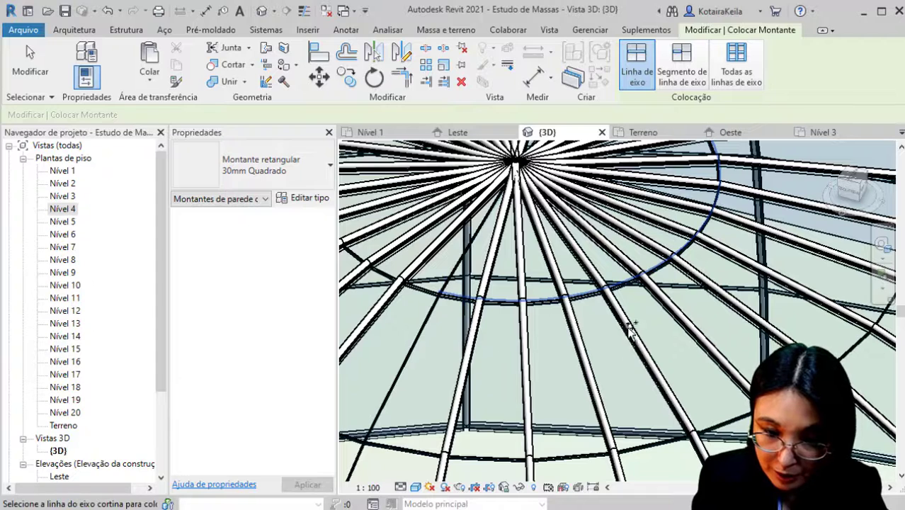
pyautogui.click(443, 304)
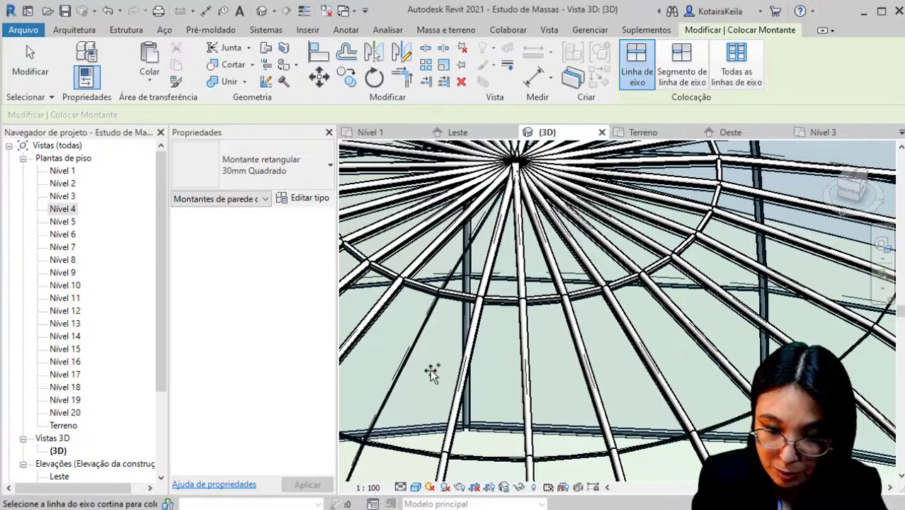
# Add 30mm Quadrado mullions to both portions of the second and third ring grid lines from the apex.
pyautogui.click(491, 460)
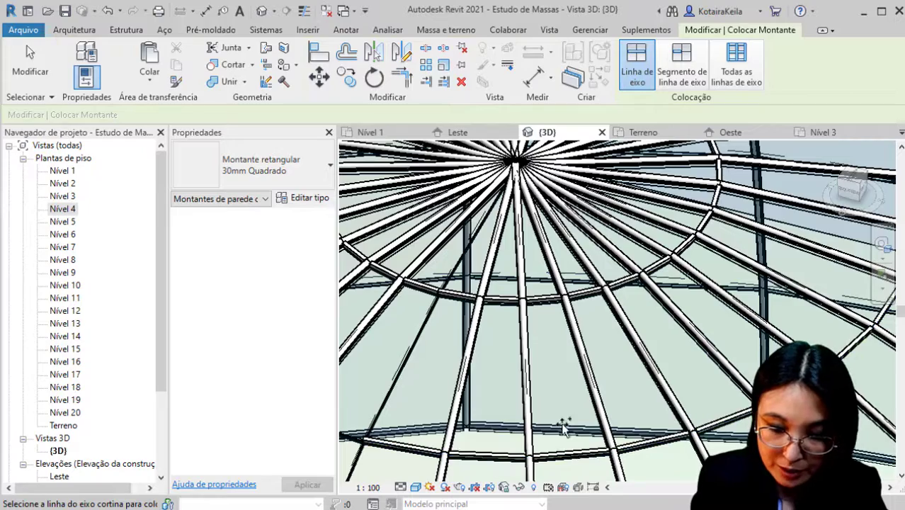
pyautogui.scroll(-2, 562, 422)
pyautogui.click(430, 433)
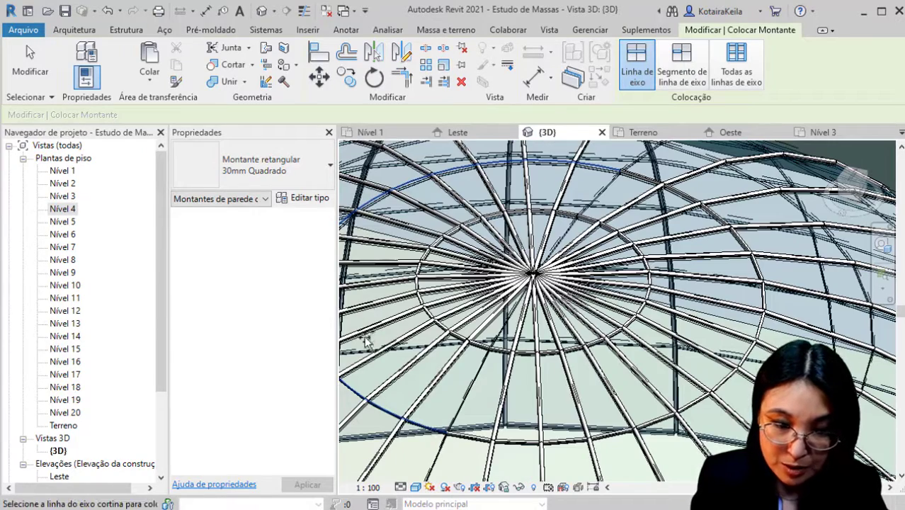
pyautogui.scroll(-1, 460, 426)
pyautogui.moveTo(461, 418); pyautogui.dragTo(457, 263, button='middle')
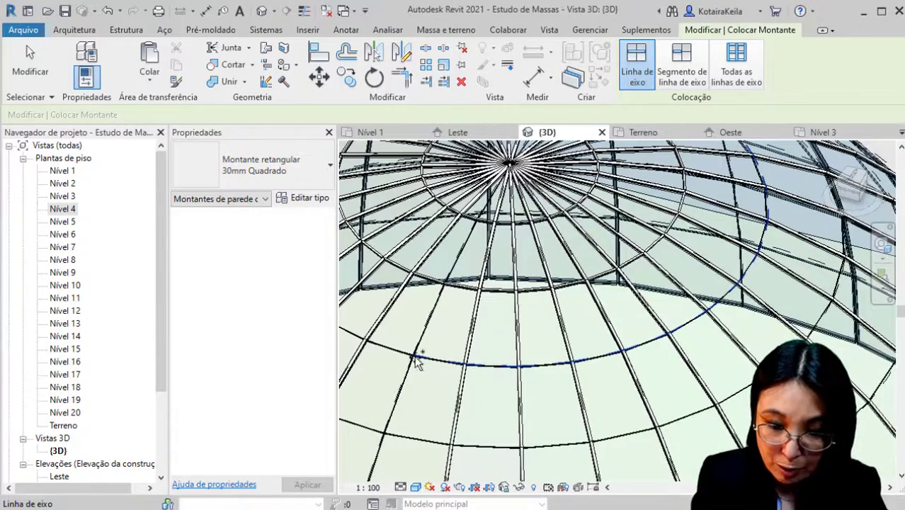
pyautogui.click(399, 354)
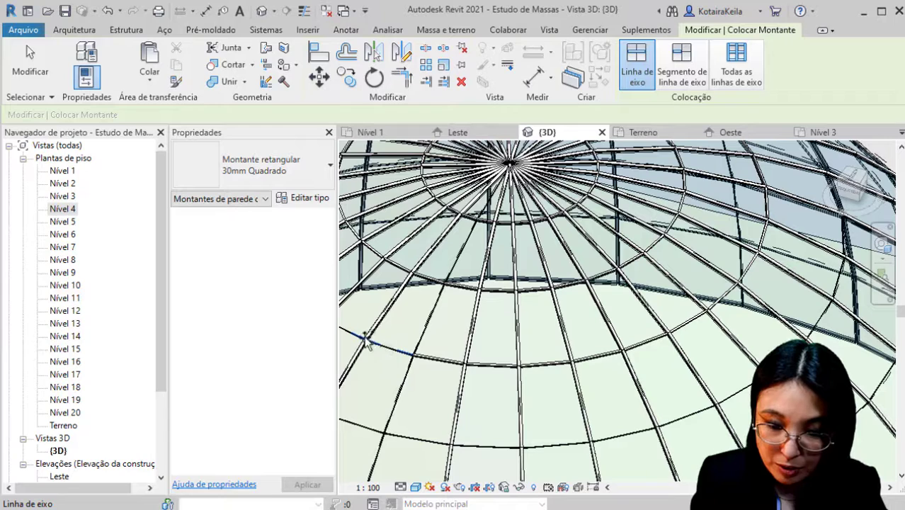
pyautogui.click(398, 385)
# Add 30mm Quadrado mullions along the fourth and fifth ring grid lines from the dome's apex.
pyautogui.scroll(-1, 415, 394)
pyautogui.moveTo(415, 394); pyautogui.dragTo(429, 348, button='middle')
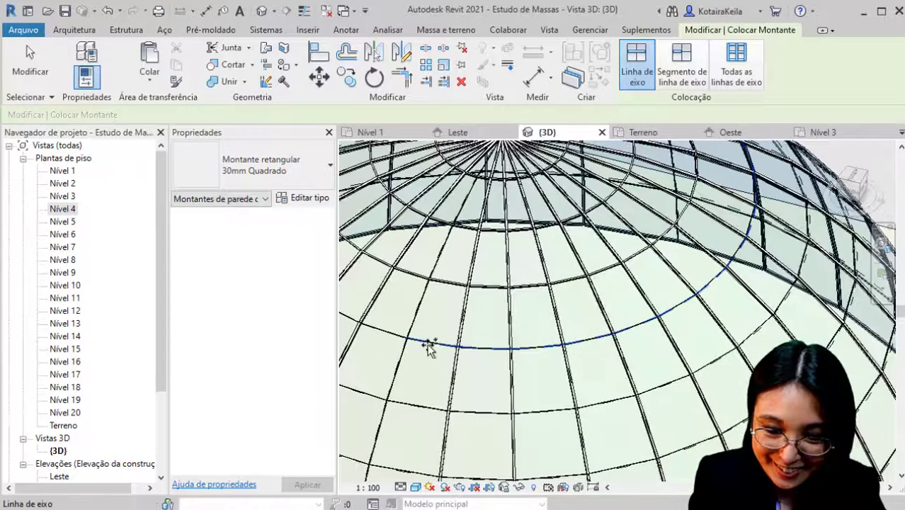
pyautogui.click(376, 334)
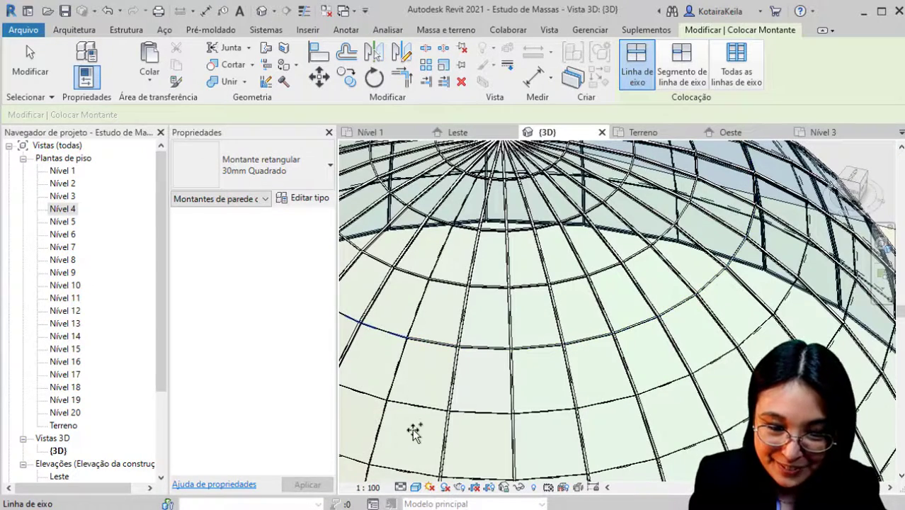
pyautogui.click(373, 396)
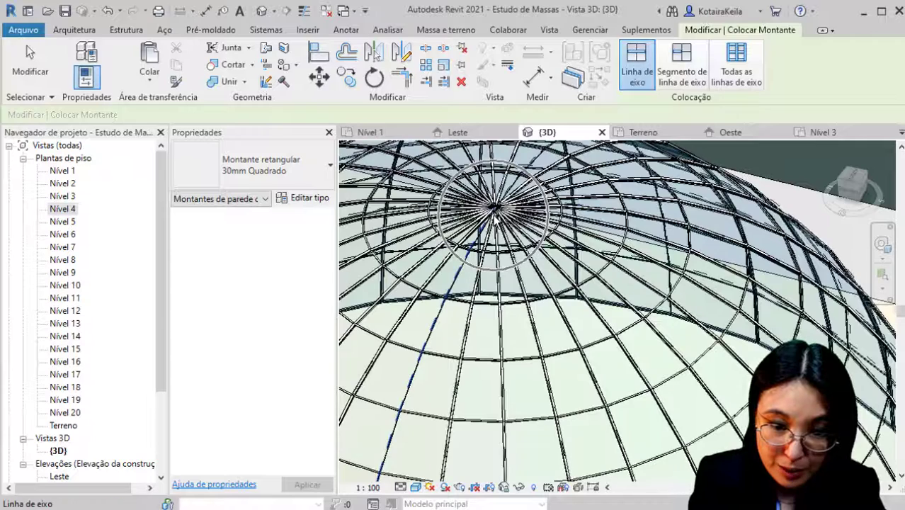
# Add 30mm Quadrado mullions along the remaining ring grid lines on the lower part of the dome, completing both portions, and end mullion placement.
pyautogui.scroll(5, 550, 234)
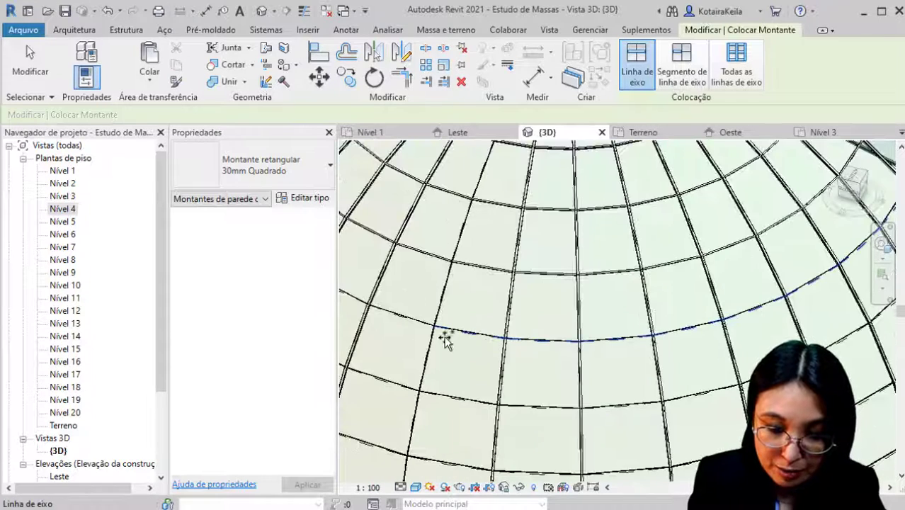
pyautogui.click(410, 317)
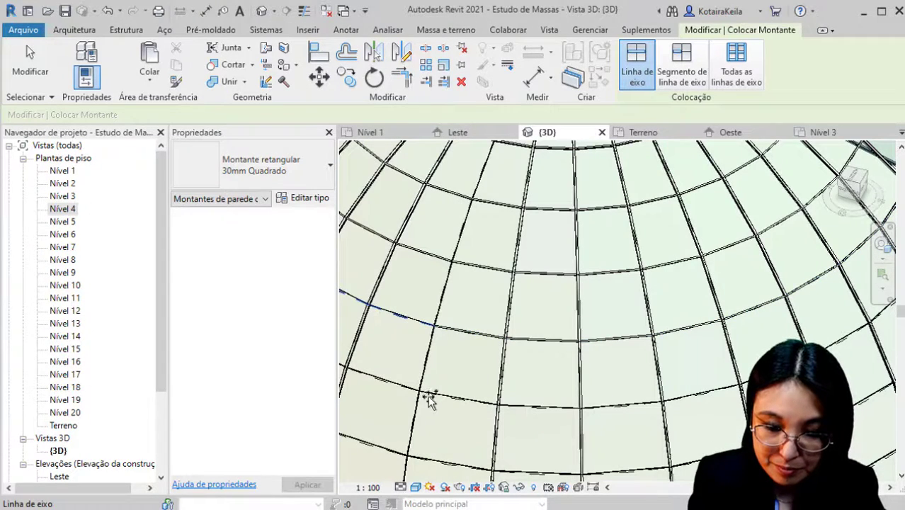
pyautogui.click(395, 370)
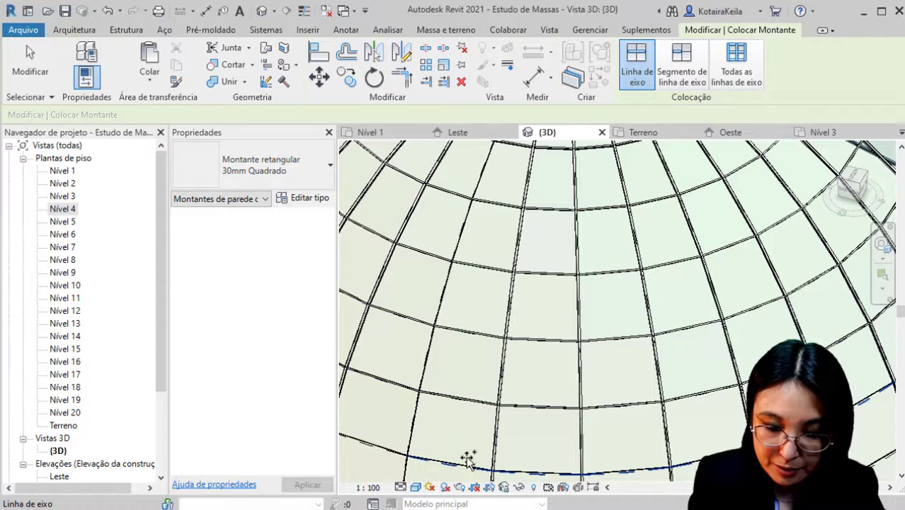
pyautogui.moveTo(519, 291); pyautogui.dragTo(507, 361, button='middle')
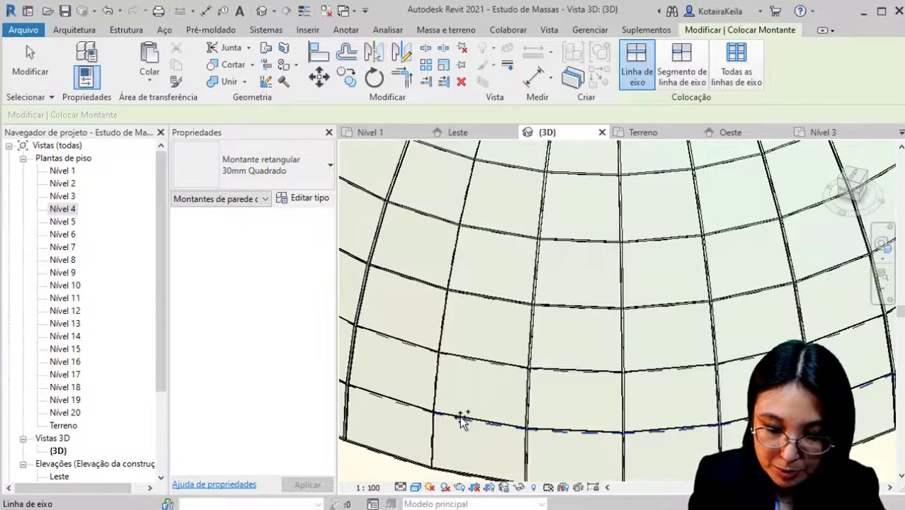
pyautogui.click(414, 348)
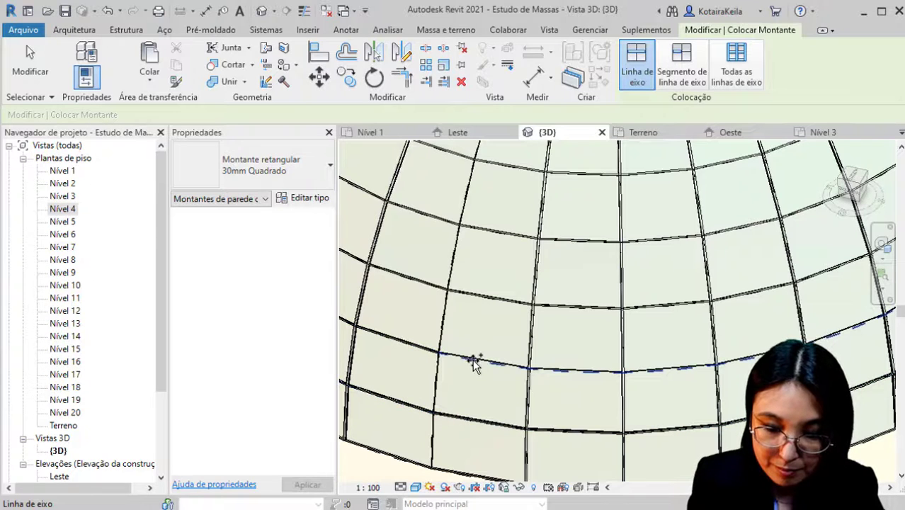
pyautogui.scroll(3, 420, 357)
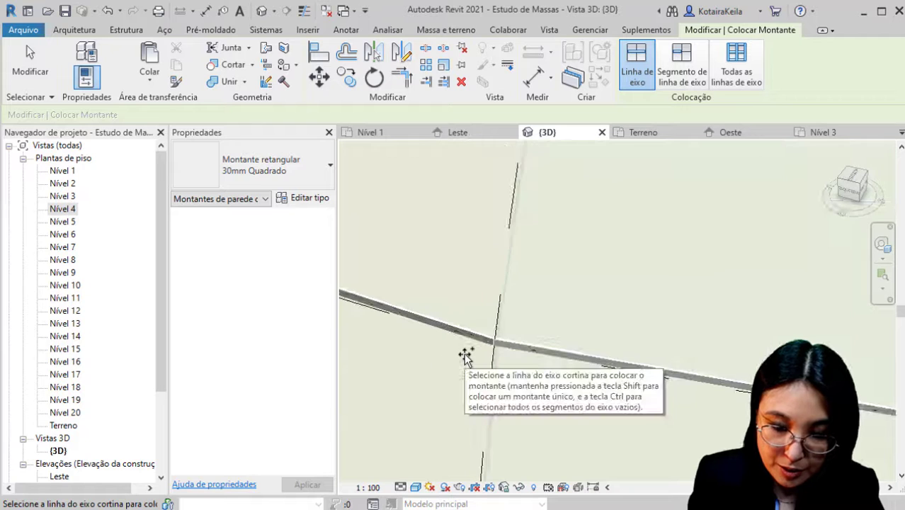
pyautogui.scroll(-5, 466, 356)
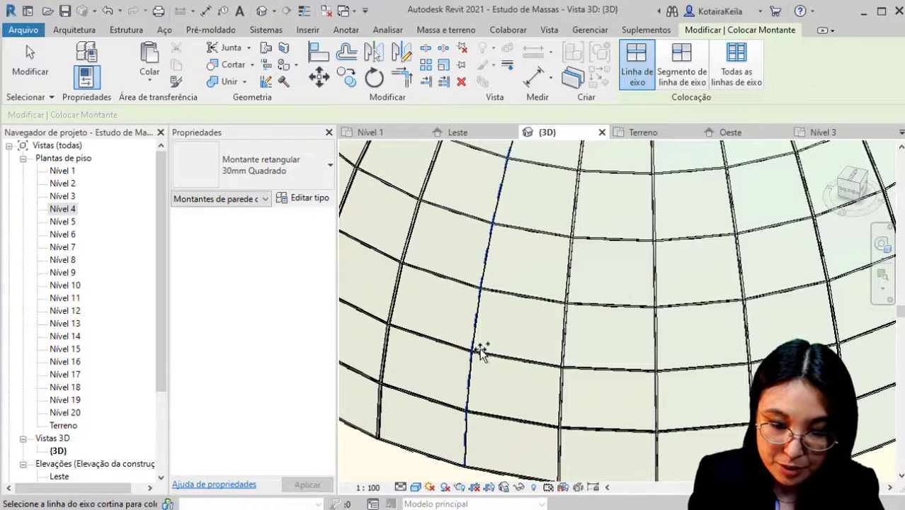
pyautogui.scroll(-5, 657, 263)
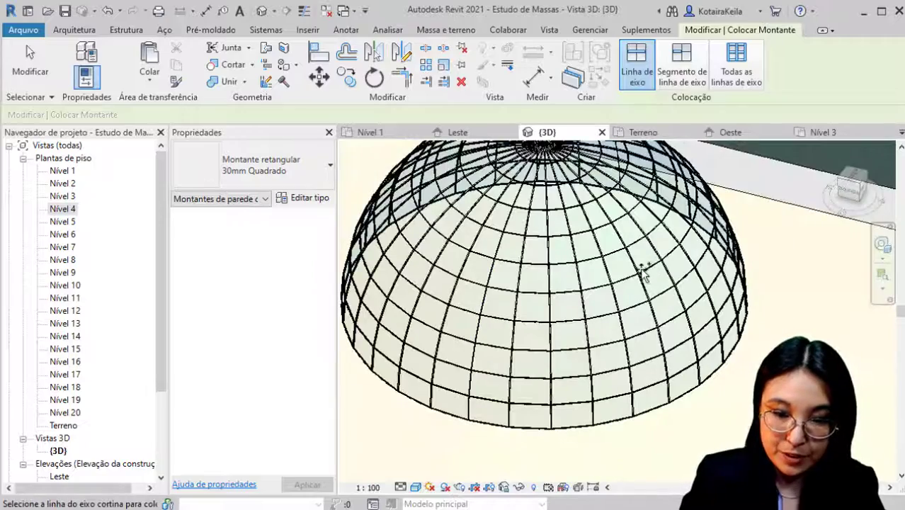
pyautogui.press('Escape')
pyautogui.press('Escape')
pyautogui.scroll(-3, 634, 282)
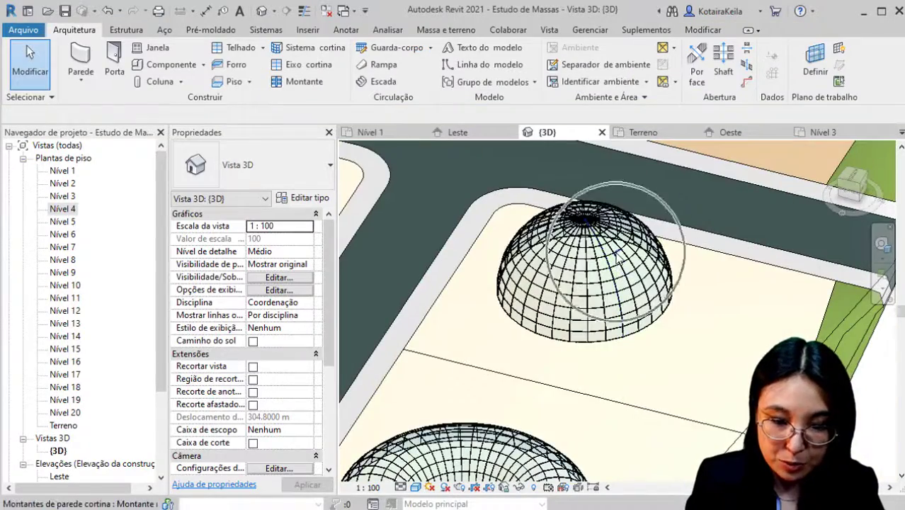
pyautogui.scroll(2, 603, 198)
pyautogui.scroll(-2, 671, 346)
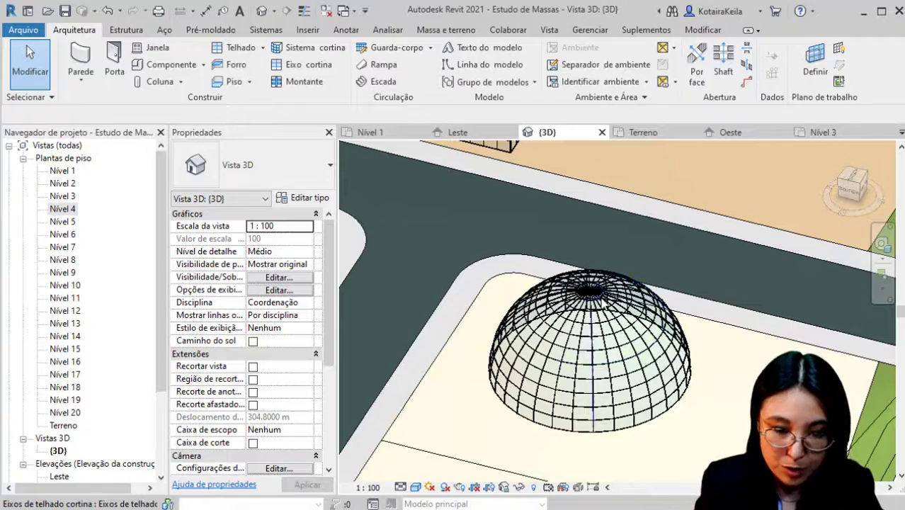
pyautogui.scroll(6, 599, 292)
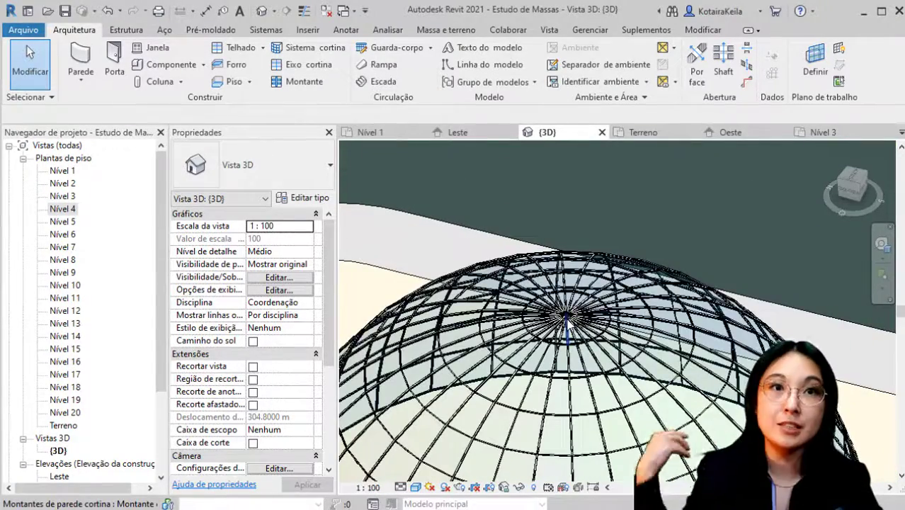
pyautogui.scroll(-4, 567, 318)
# Switch the conceptual mass display to Mostrar formas e pisos da massa so the masses show across the whole site.
pyautogui.scroll(-6, 567, 318)
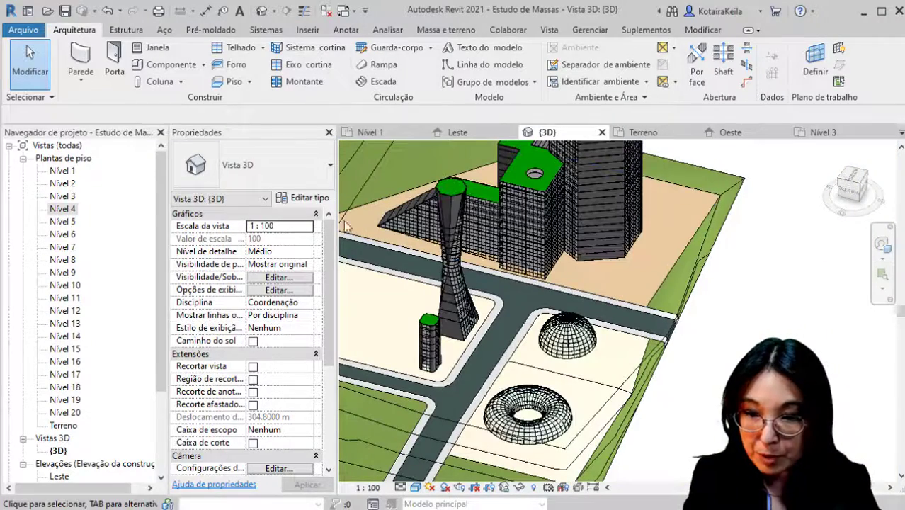
pyautogui.click(446, 30)
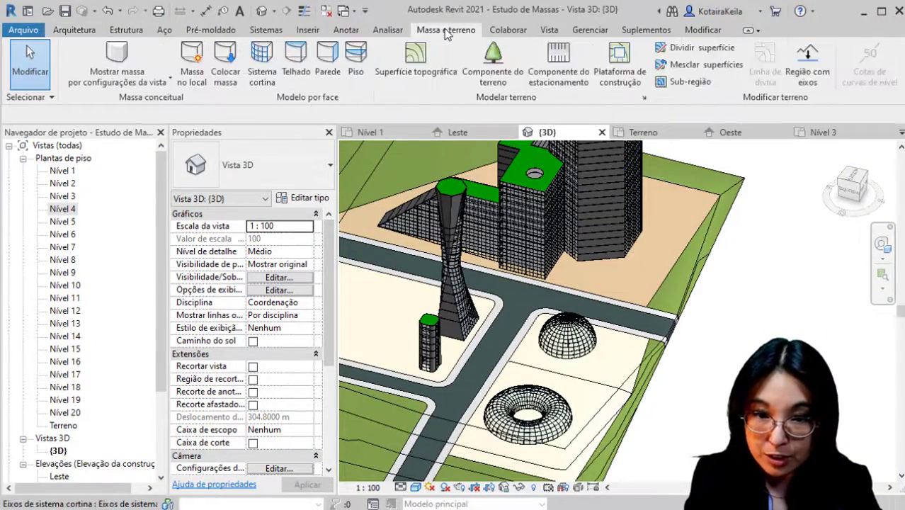
pyautogui.click(149, 82)
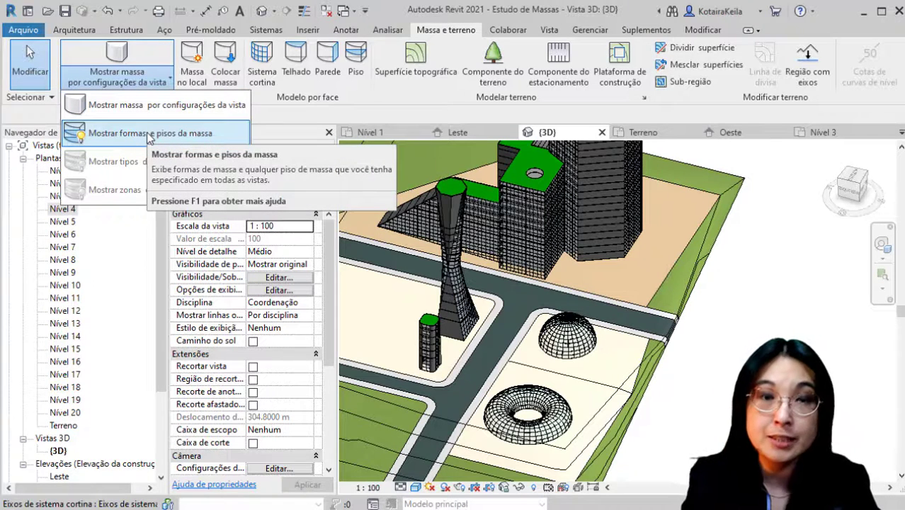
pyautogui.click(276, 134)
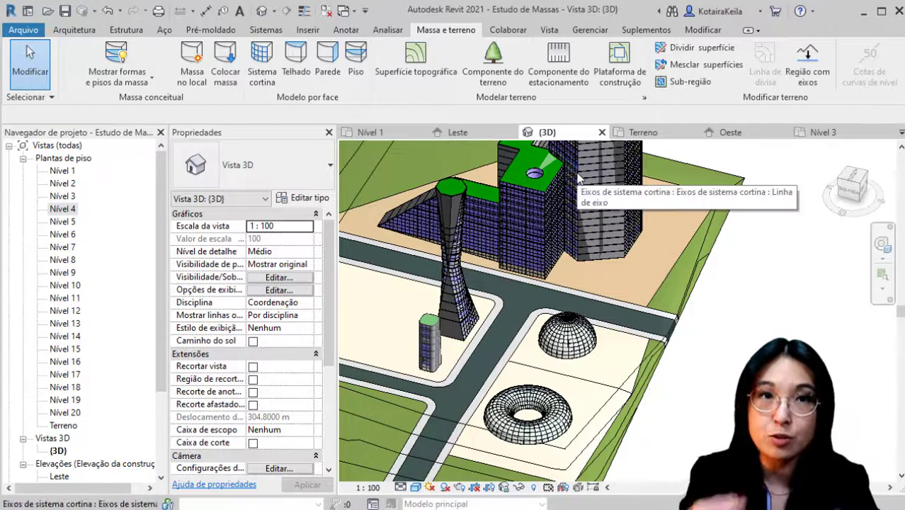
pyautogui.moveTo(643, 263); pyautogui.dragTo(623, 347, button='middle')
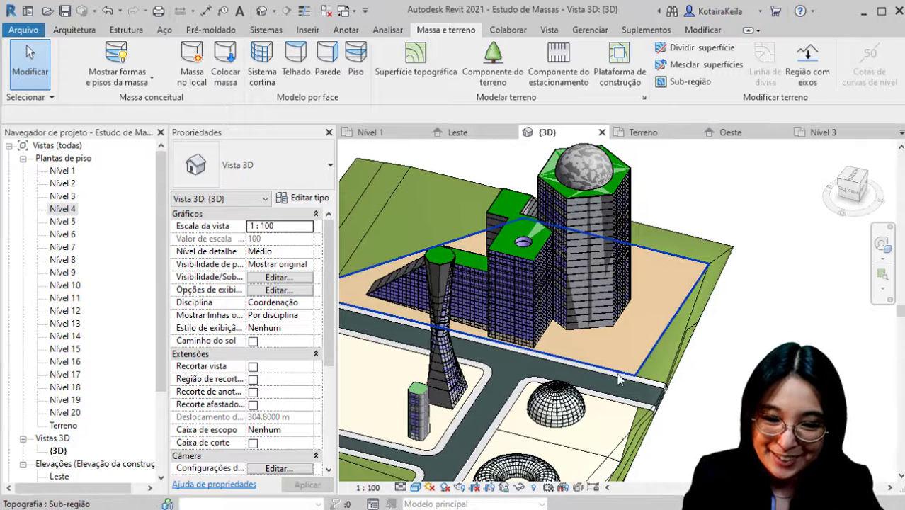
# Duplicate the {3D} view without detailing.
pyautogui.click(59, 452)
pyautogui.rightClick(60, 452)
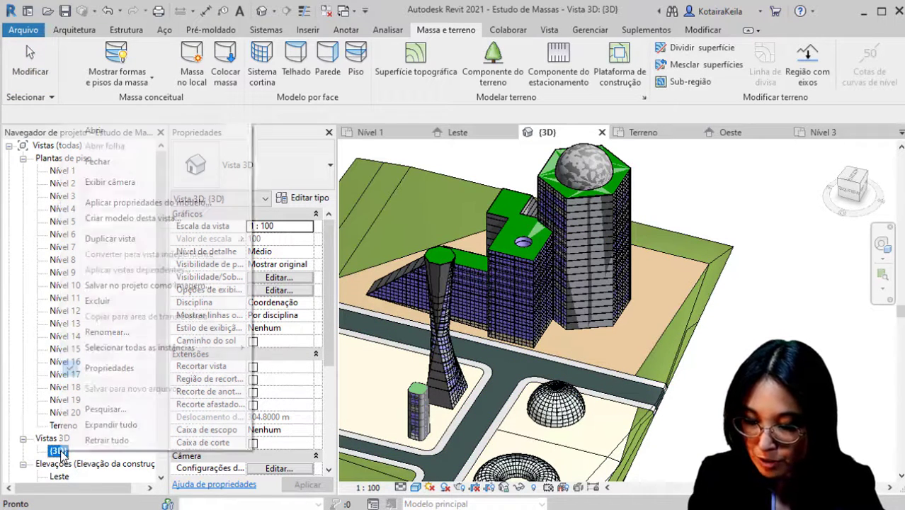
pyautogui.moveTo(214, 245)
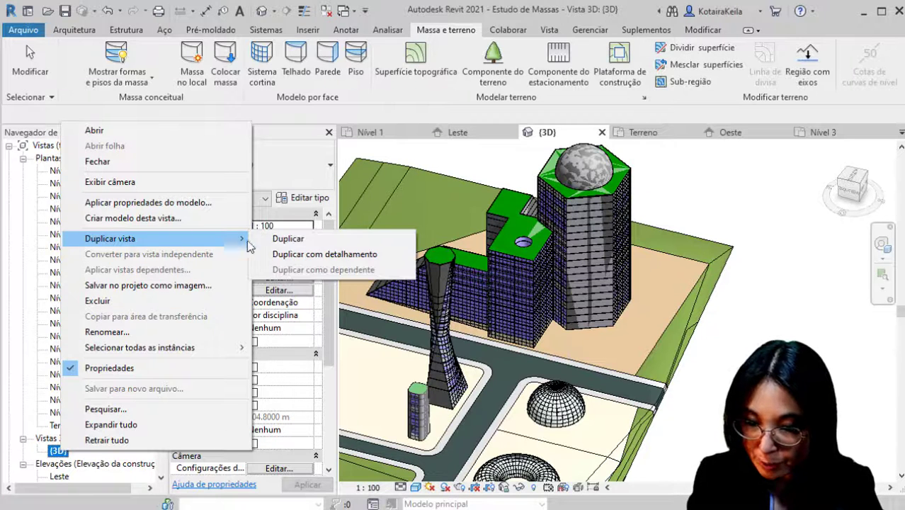
pyautogui.click(294, 240)
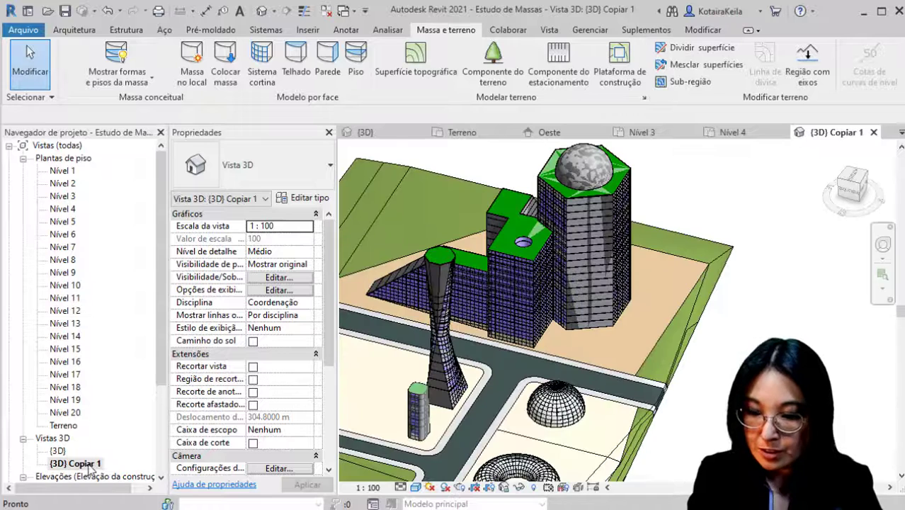
# Rename the duplicated 3D view as ESTUDO 3D.
pyautogui.click(85, 464)
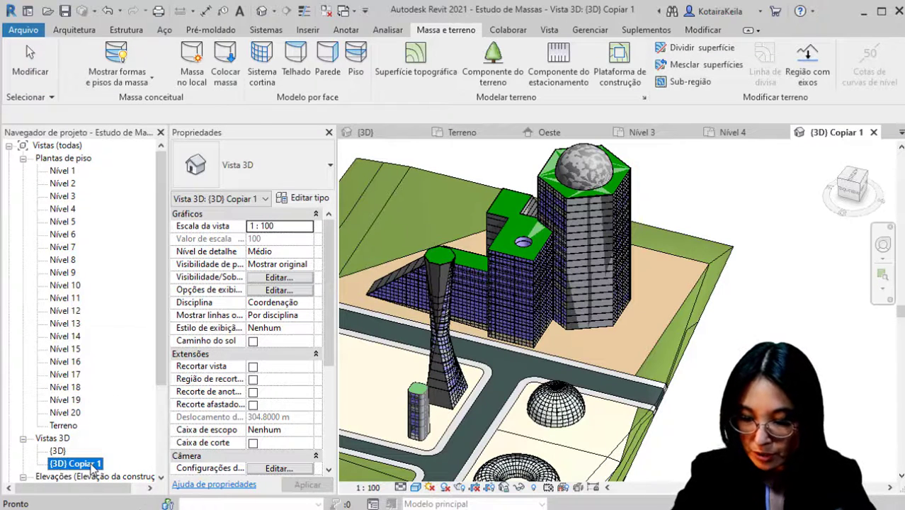
pyautogui.click(90, 465)
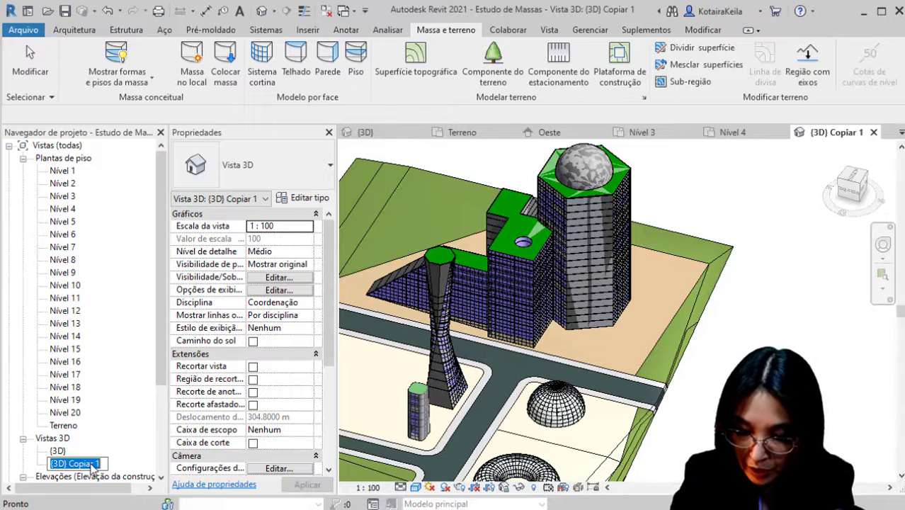
pyautogui.write('ESTUDO 3D')
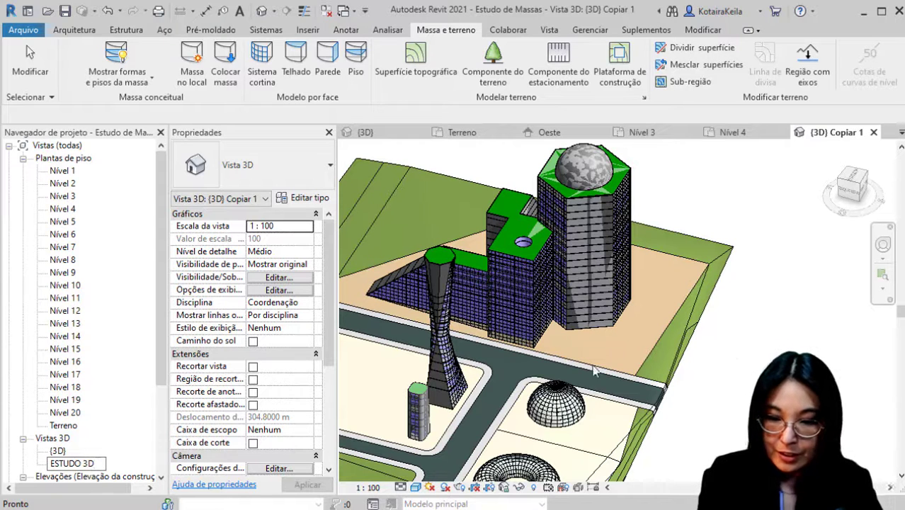
pyautogui.press('Return')
pyautogui.click(84, 451)
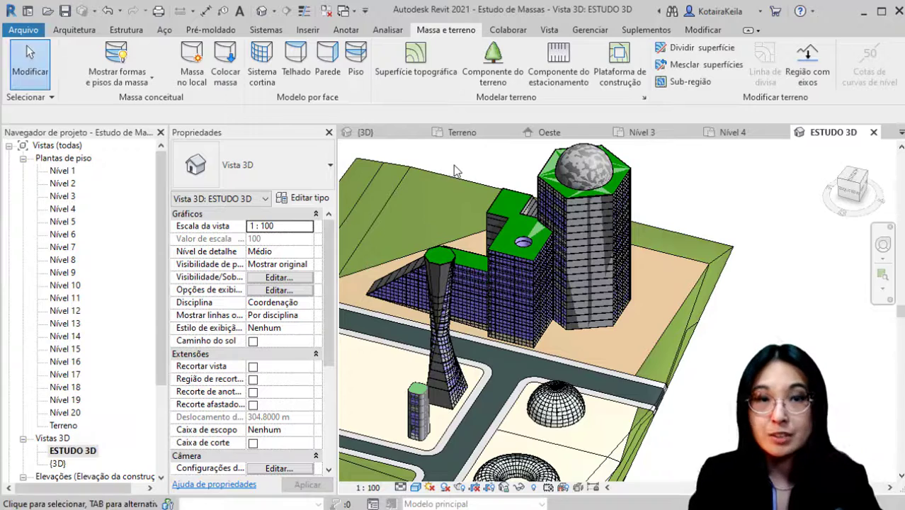
# Set the conceptual mass display back to Mostrar massa por configurações da vista.
pyautogui.keyDown('shift'); pyautogui.moveTo(435, 342); pyautogui.dragTo(488, 280, button='middle'); pyautogui.keyUp('shift')
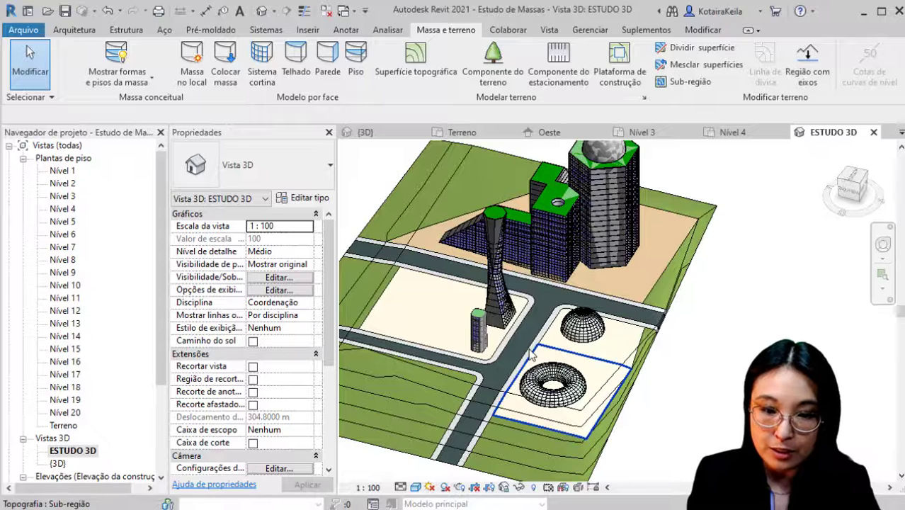
pyautogui.click(128, 86)
pyautogui.click(142, 102)
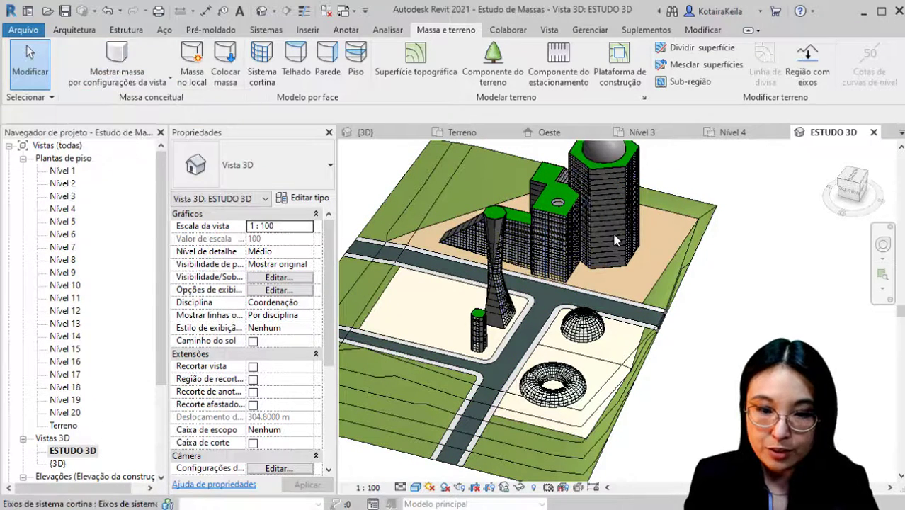
# Hide the whole floor category in the ESTUDO 3D view, using the floor atop the octagonal tower.
pyautogui.moveTo(583, 326); pyautogui.dragTo(546, 354, button='middle')
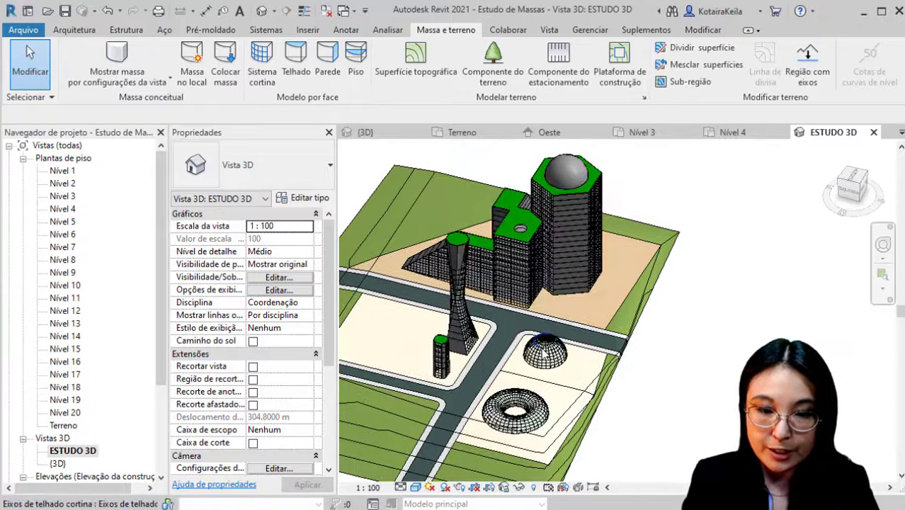
pyautogui.click(579, 160)
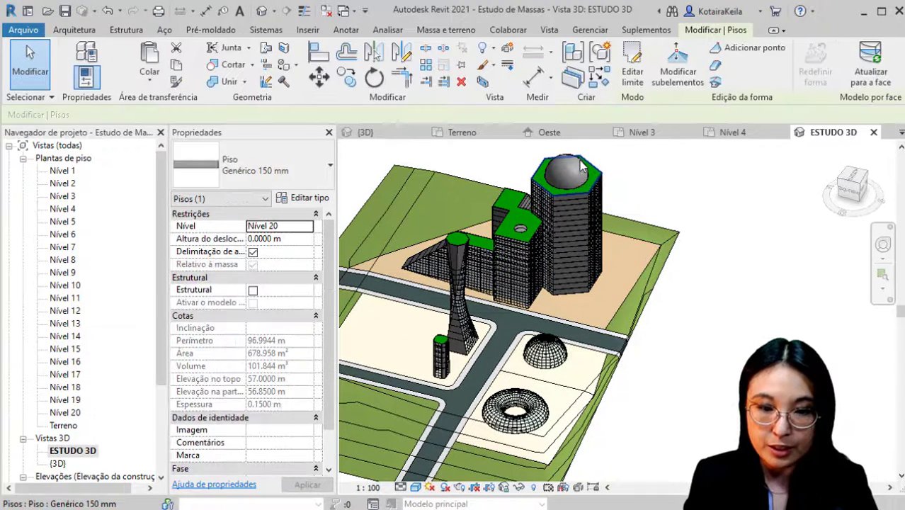
pyautogui.scroll(3, 580, 160)
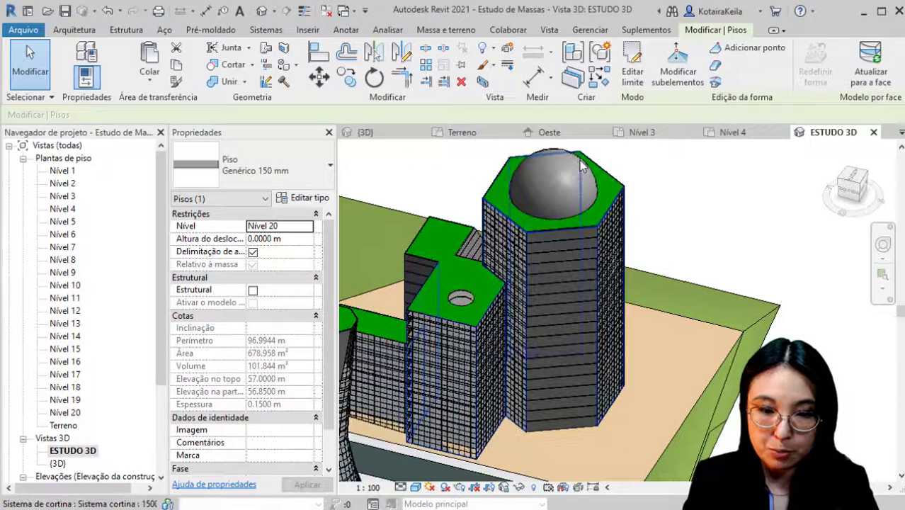
pyautogui.rightClick(503, 212)
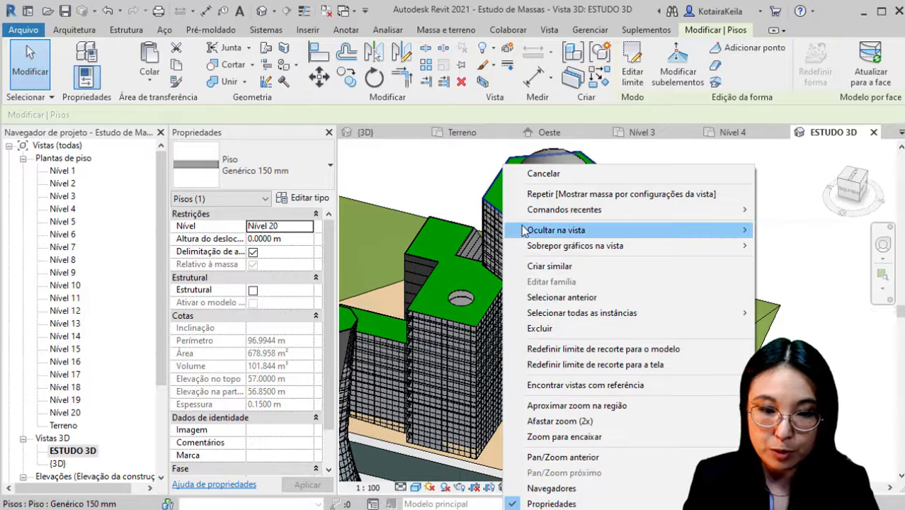
pyautogui.moveTo(523, 230)
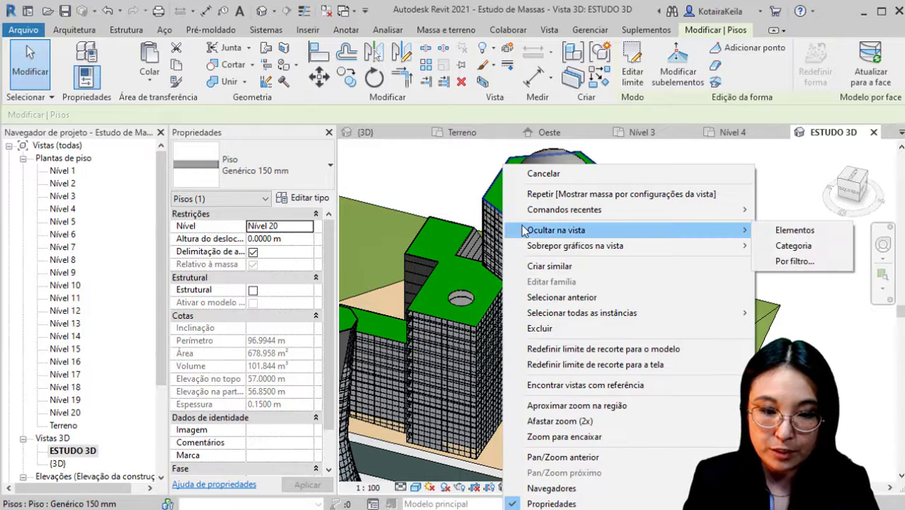
pyautogui.click(792, 248)
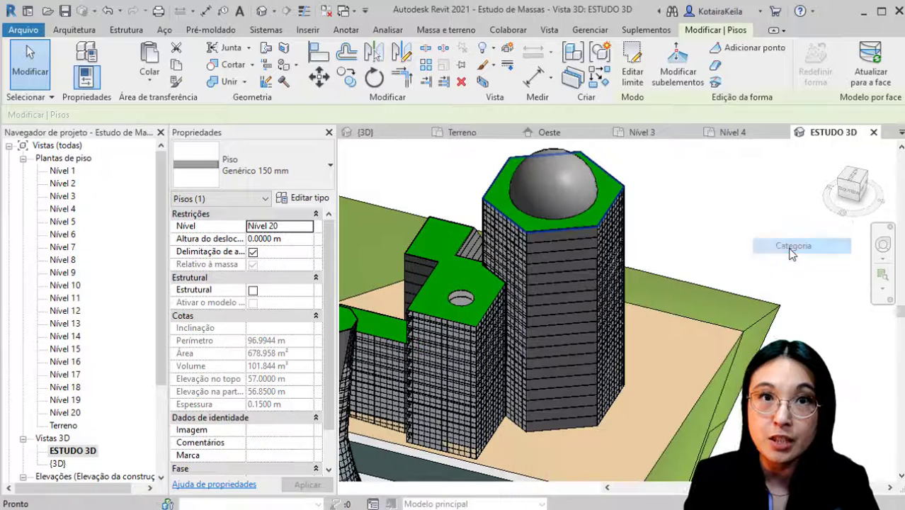
# Hide the roof and wall categories in the ESTUDO 3D view, using the octagonal tower's roof and one of its facade walls.
pyautogui.click(616, 192)
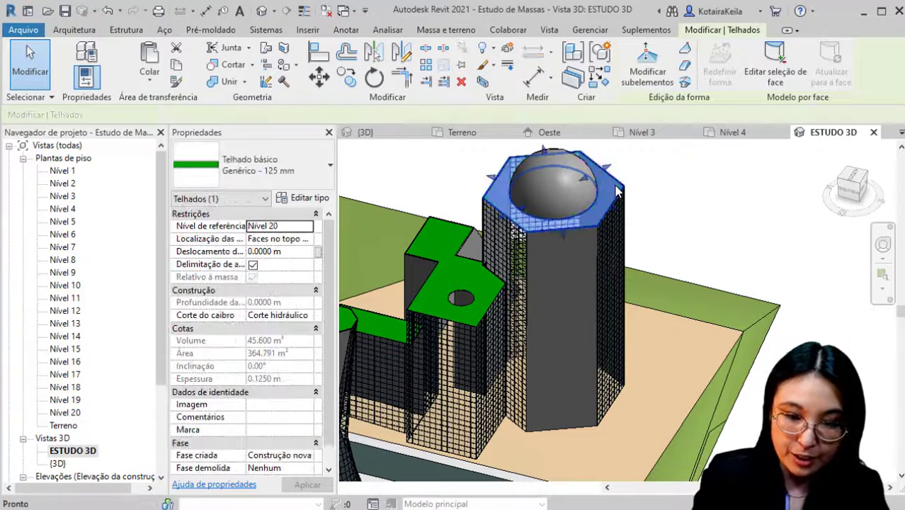
pyautogui.press('v')
pyautogui.press('h')
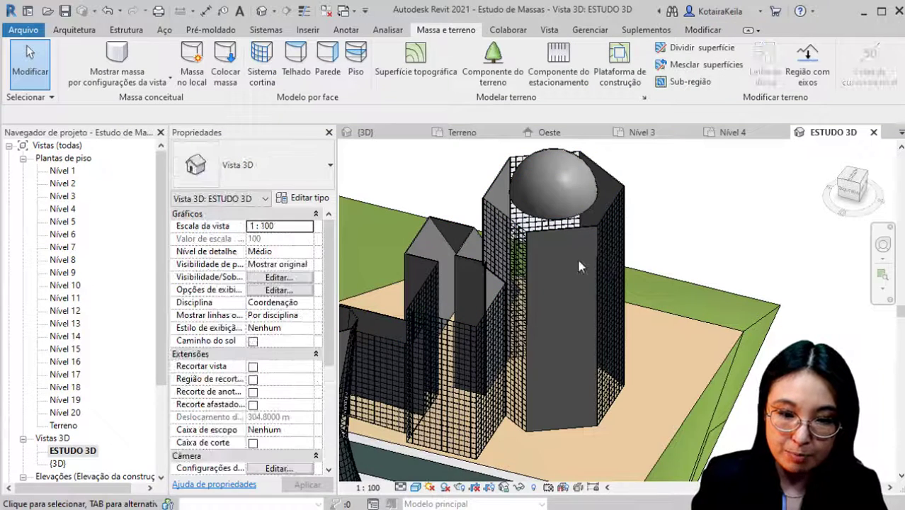
pyautogui.click(581, 237)
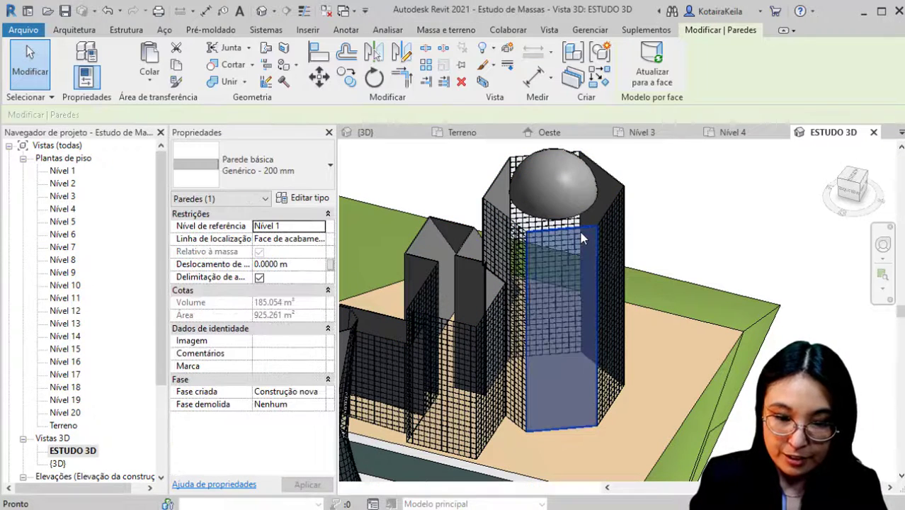
pyautogui.press('v')
pyautogui.press('h')
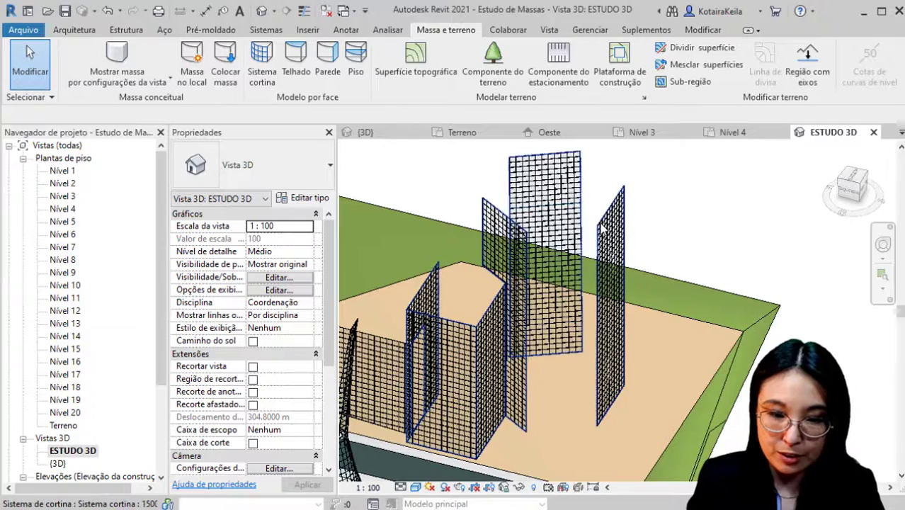
# Hide the curtain system category in the ESTUDO 3D view, using one of the octagonal tower's remaining facade grids.
pyautogui.click(601, 227)
pyautogui.press('v')
pyautogui.press('h')
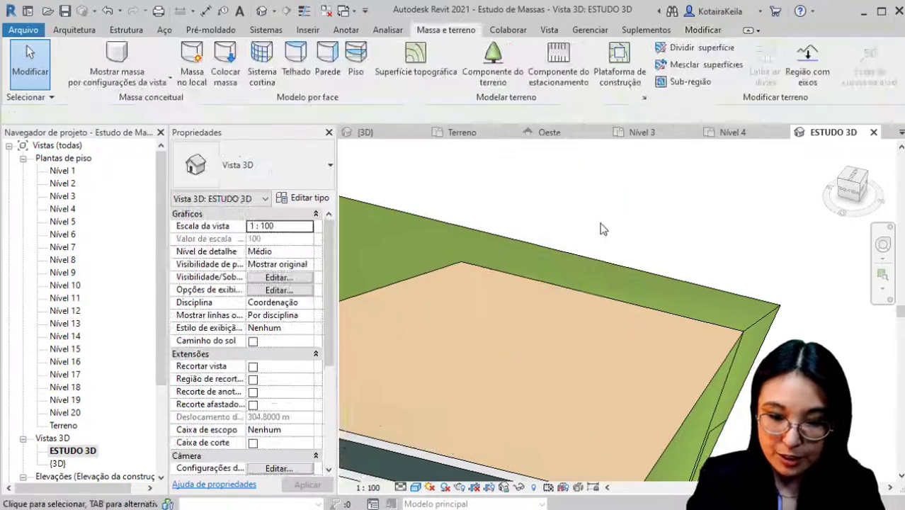
# Set the conceptual mass display to Mostrar formas e pisos da massa.
pyautogui.moveTo(558, 411); pyautogui.dragTo(521, 399, button='middle')
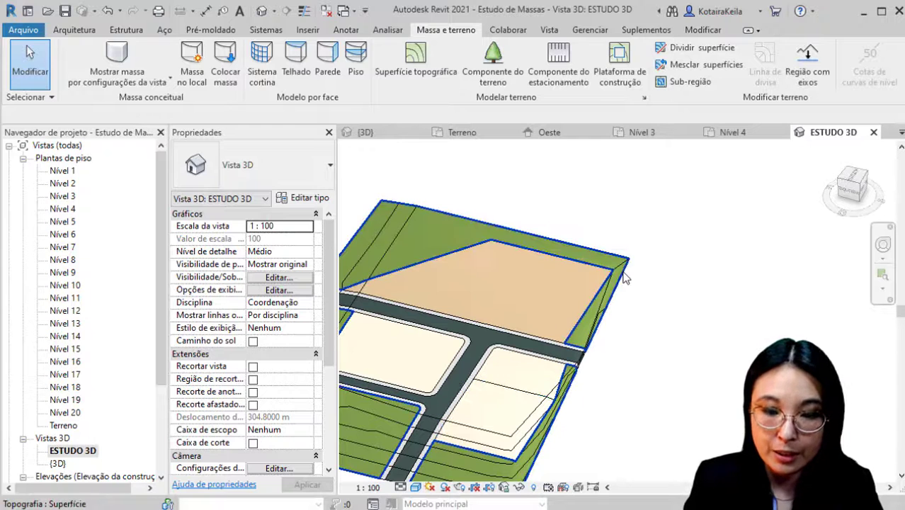
pyautogui.click(133, 83)
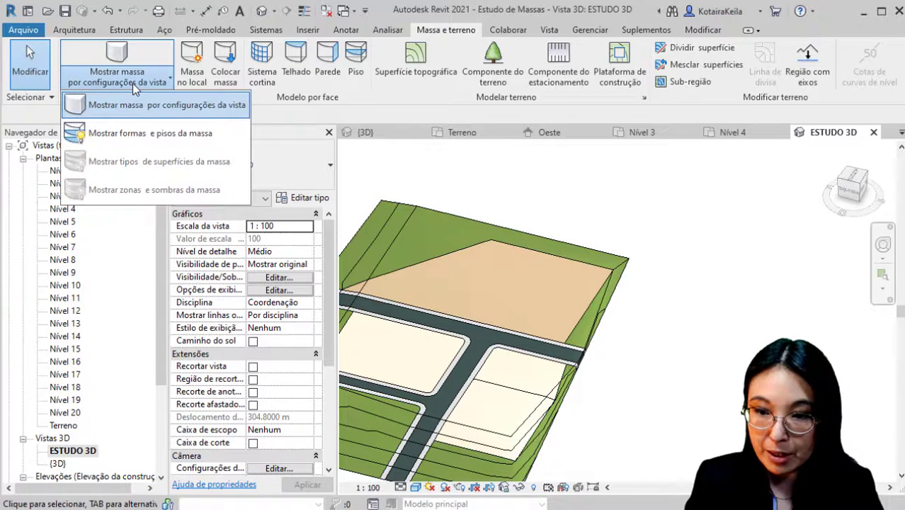
pyautogui.click(127, 131)
# Compare the properties of the plot under the torus, the dome mass, the twisted tower mass and that tower's mass floors.
pyautogui.scroll(3, 475, 429)
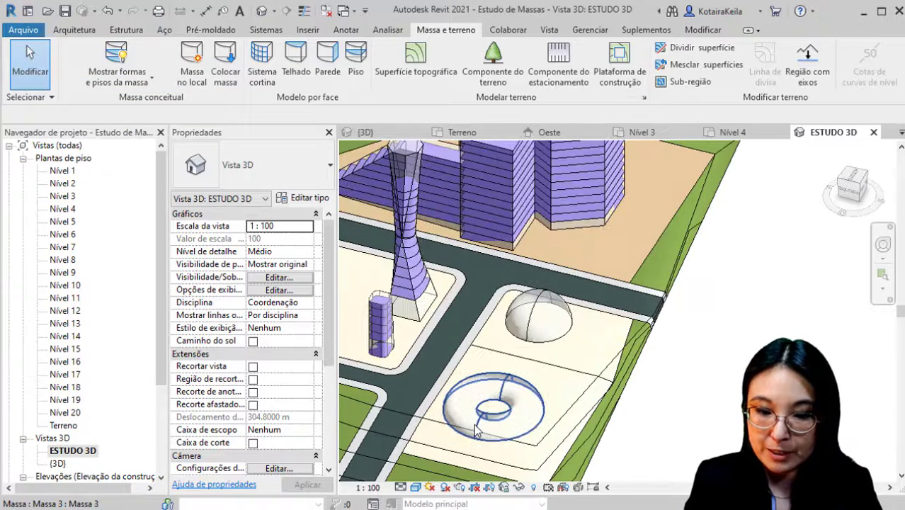
pyautogui.click(582, 384)
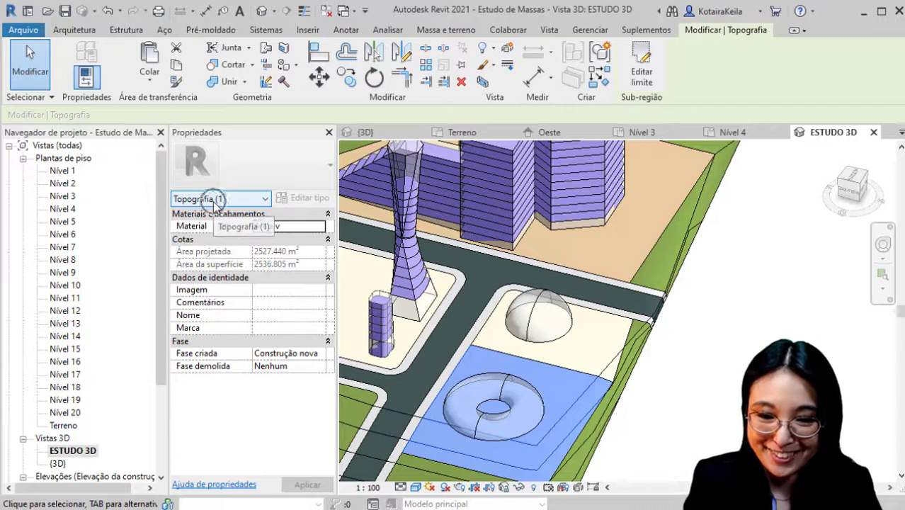
pyautogui.click(559, 306)
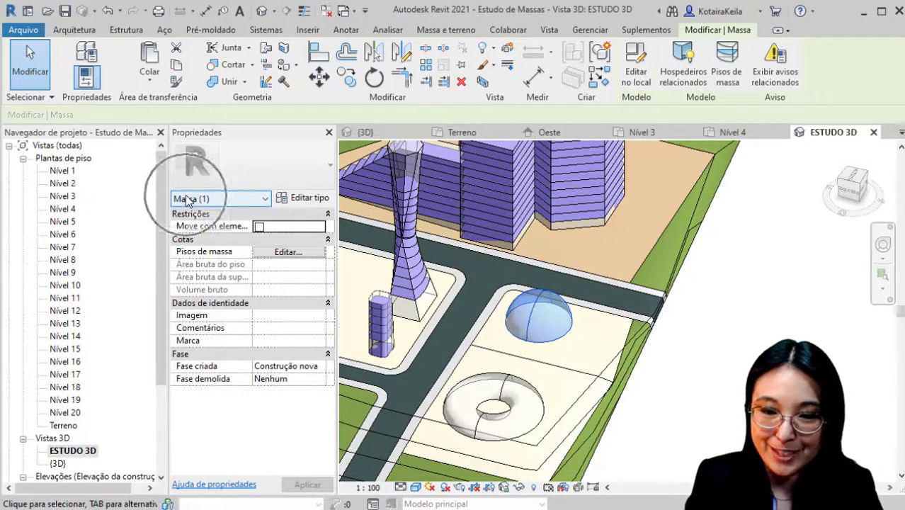
pyautogui.scroll(1, 366, 235)
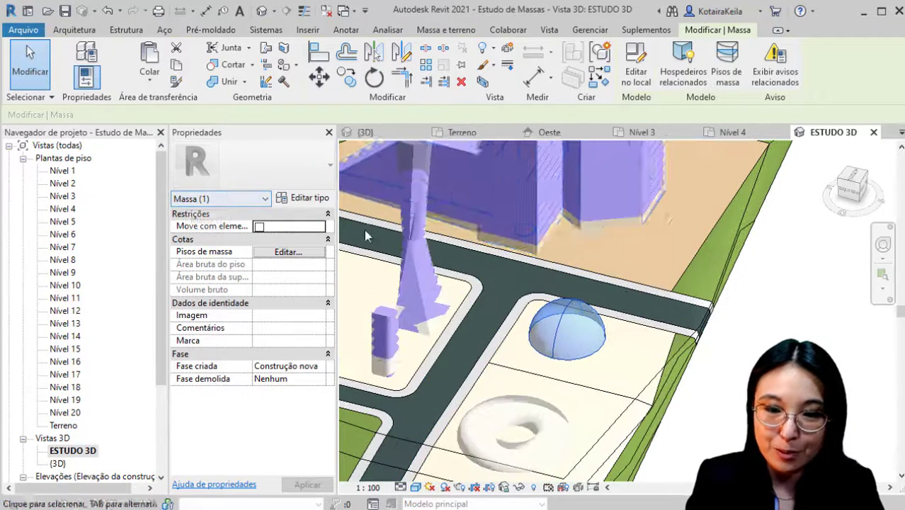
pyautogui.click(421, 186)
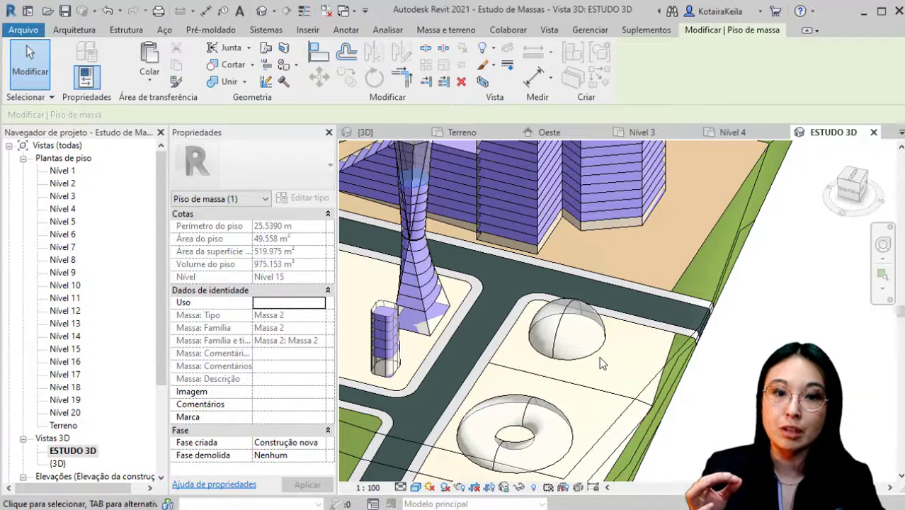
pyautogui.click(560, 387)
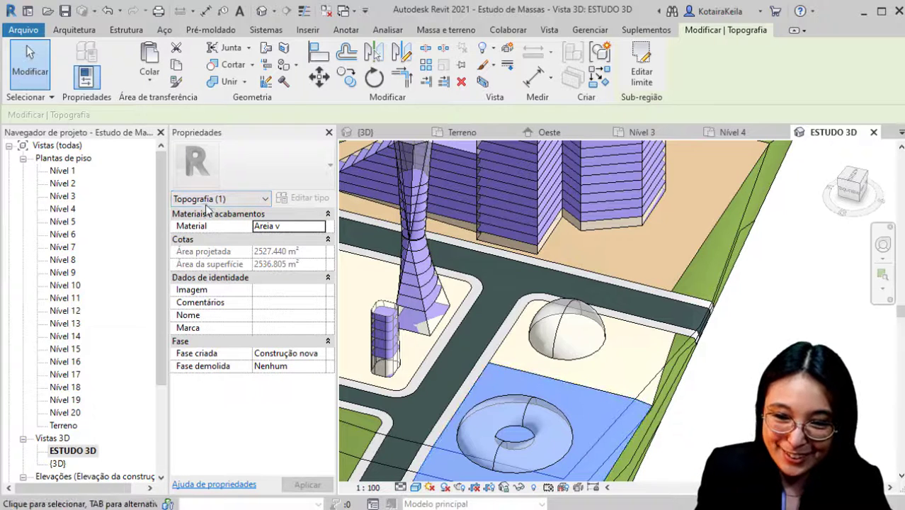
pyautogui.click(571, 349)
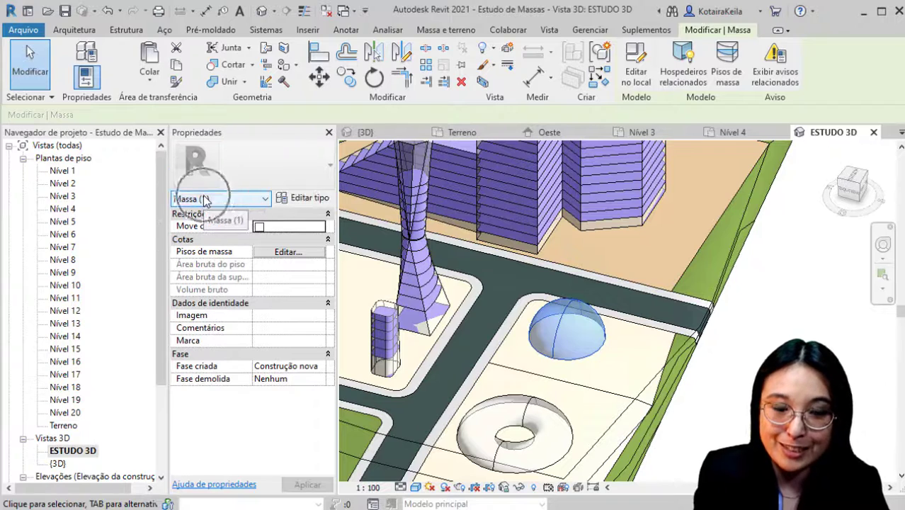
pyautogui.click(418, 245)
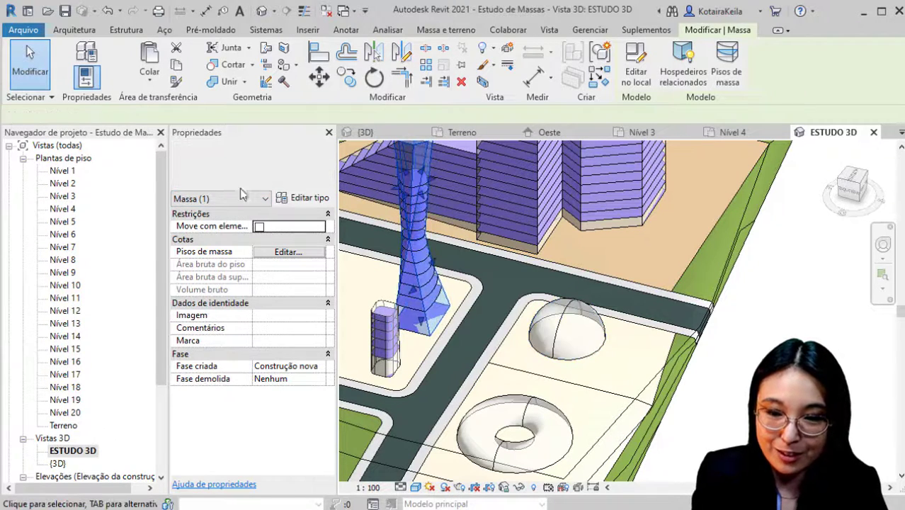
pyautogui.press('Escape')
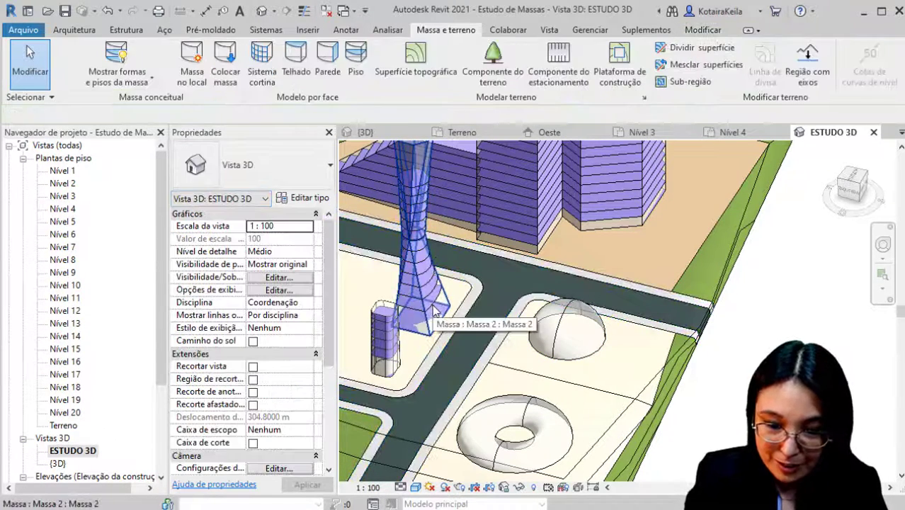
pyautogui.press('Tab')
pyautogui.click(434, 315)
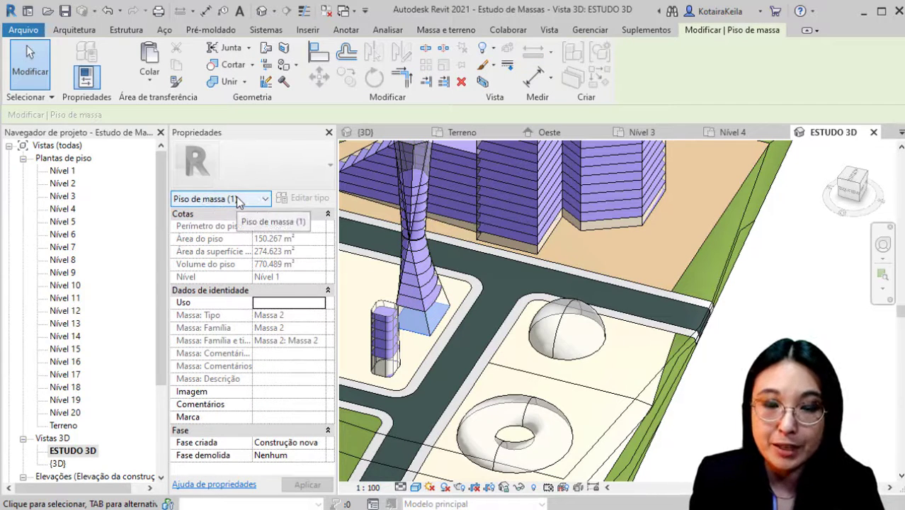
pyautogui.click(772, 272)
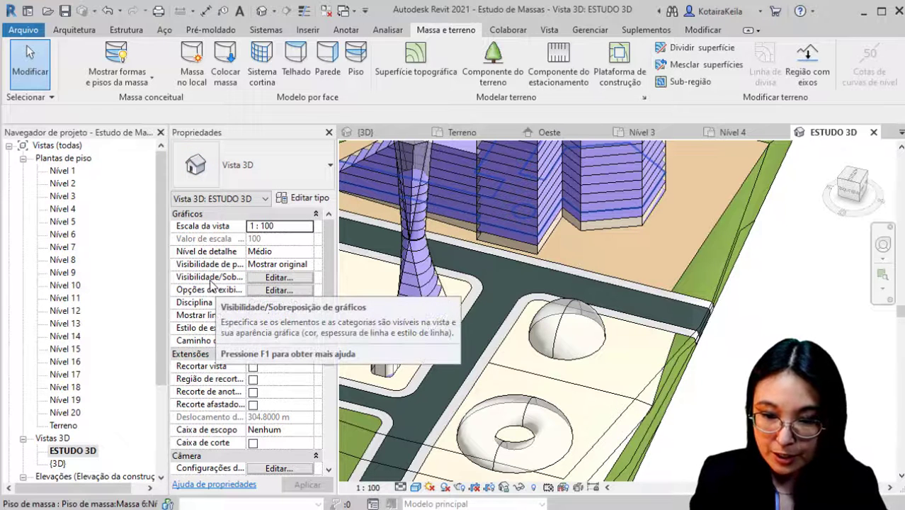
# Open the Visibility/Graphics overrides of the ESTUDO 3D view and review its annotation, analytical model and imported categories and its filters.
pyautogui.click(293, 281)
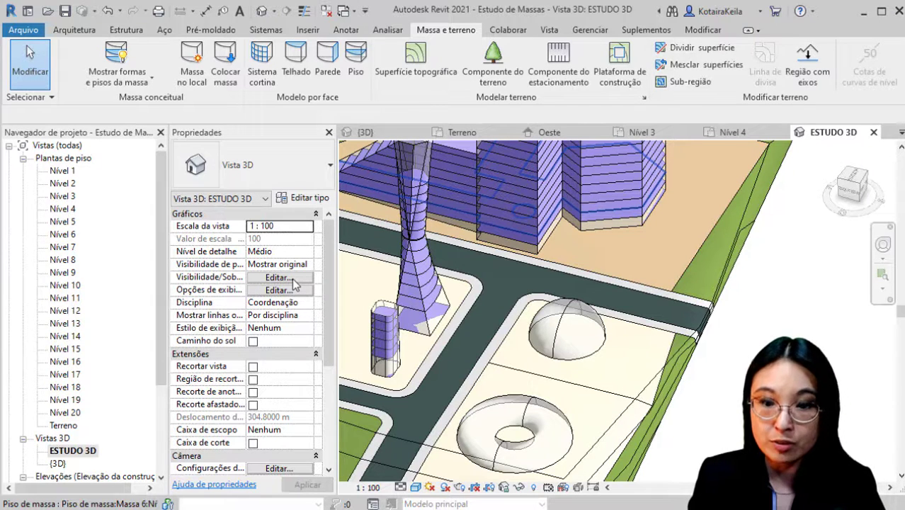
pyautogui.click(293, 280)
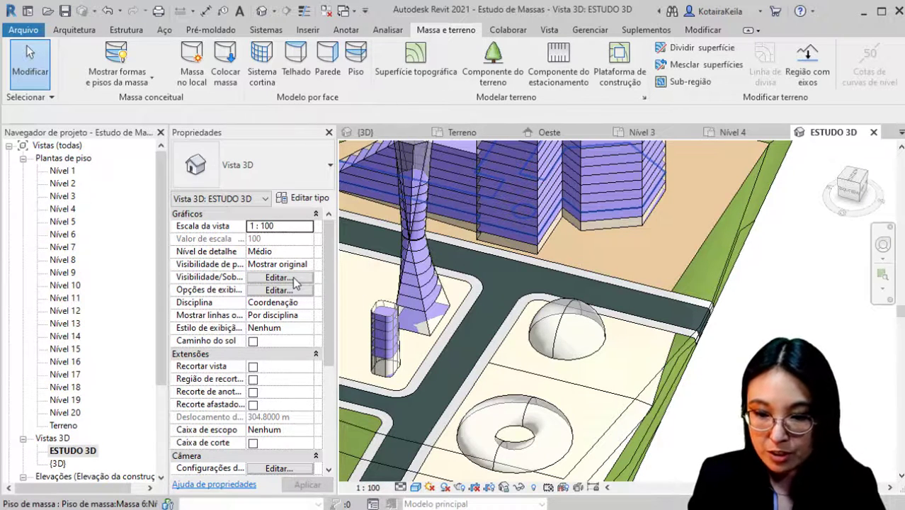
pyautogui.click(295, 278)
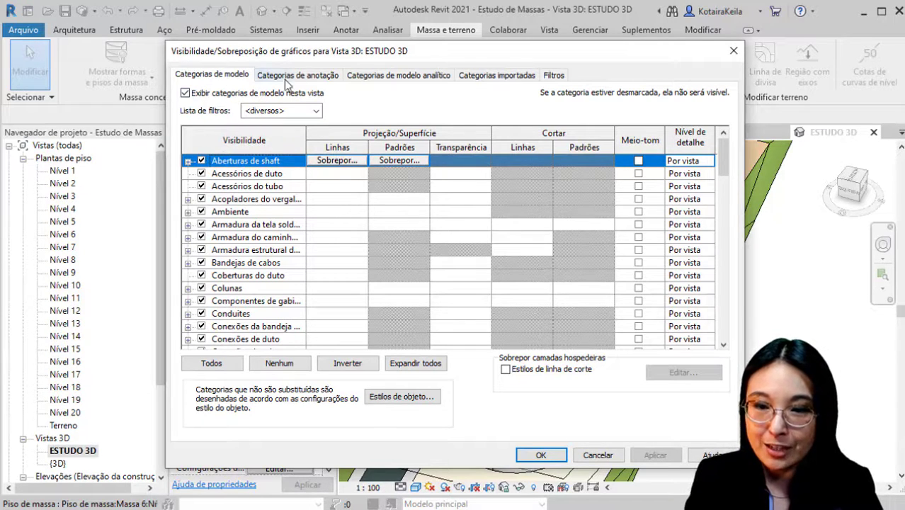
pyautogui.click(310, 77)
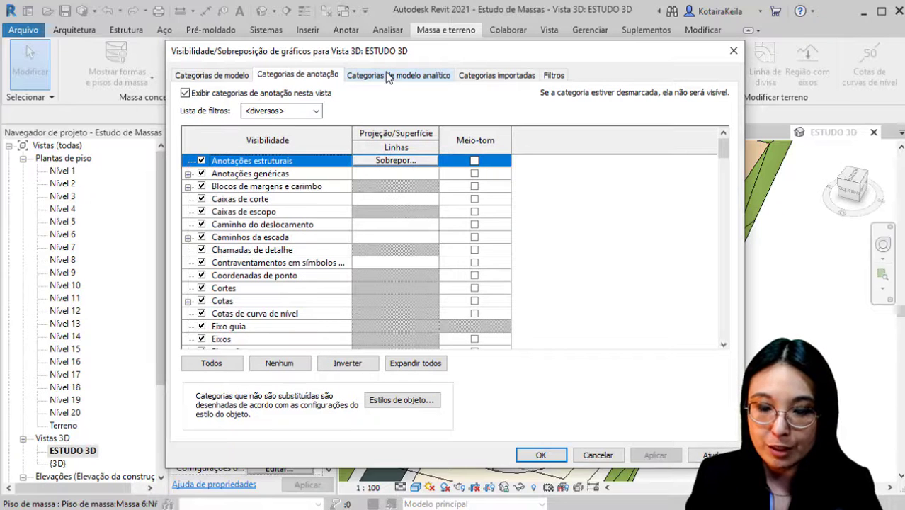
pyautogui.click(388, 76)
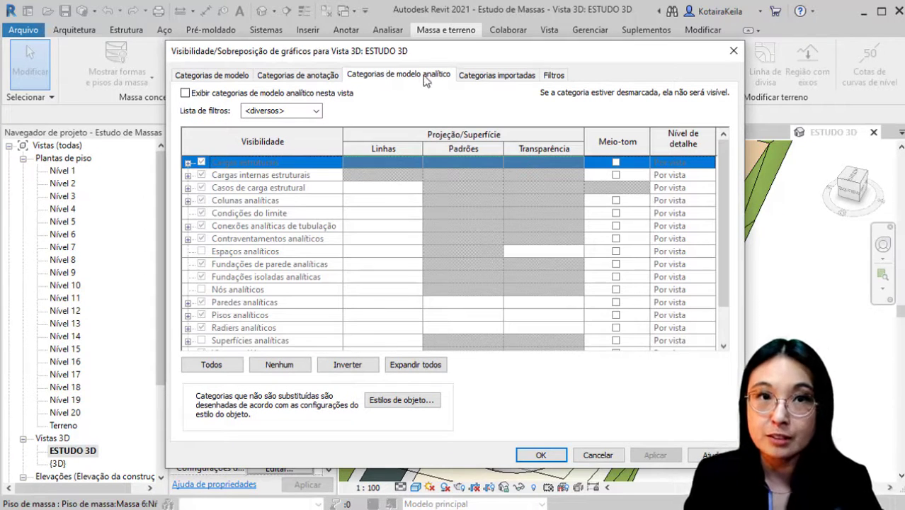
pyautogui.click(504, 77)
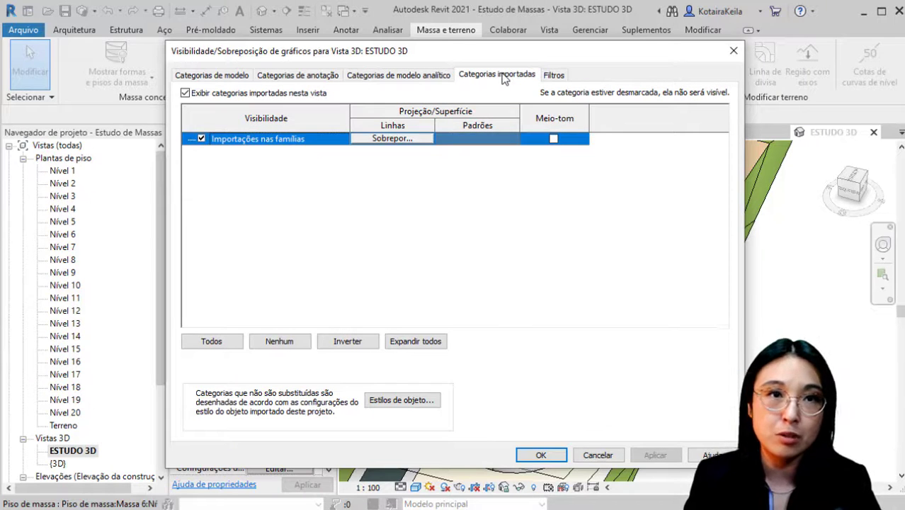
pyautogui.click(556, 77)
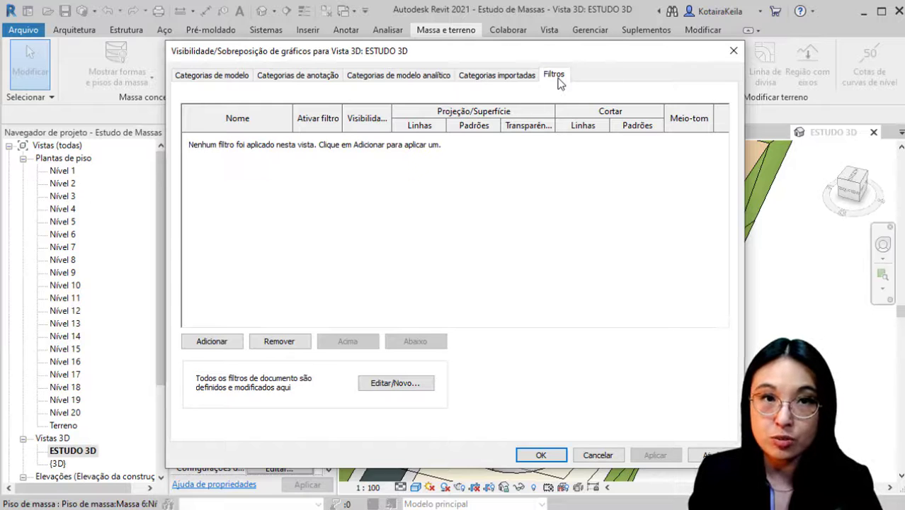
pyautogui.press('ctrl')
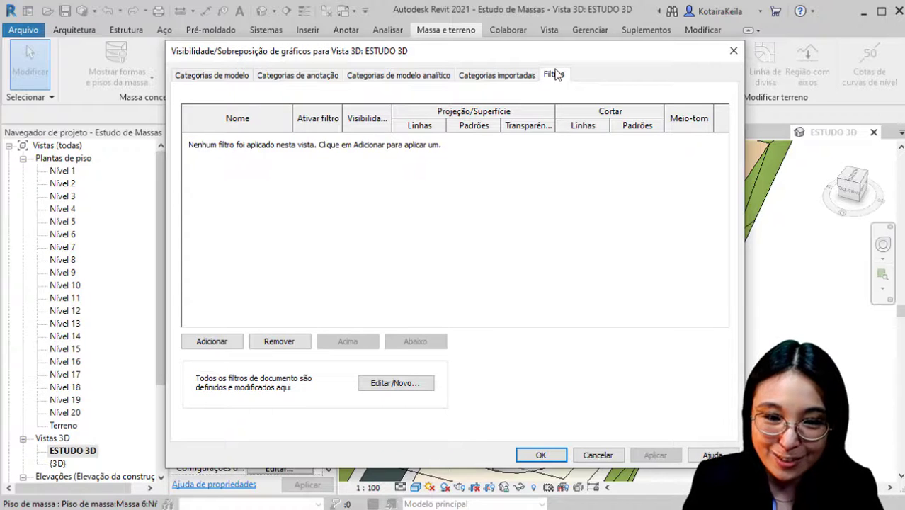
pyautogui.press('ctrl')
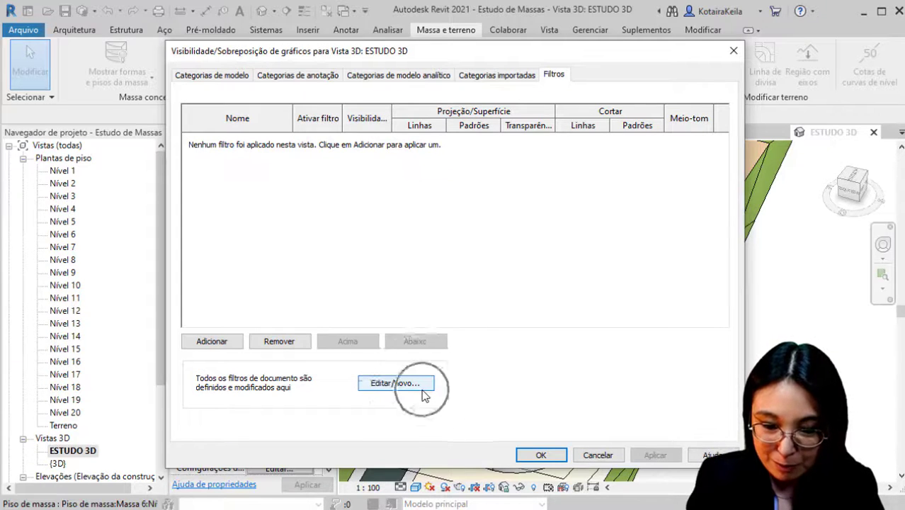
pyautogui.press('ctrl')
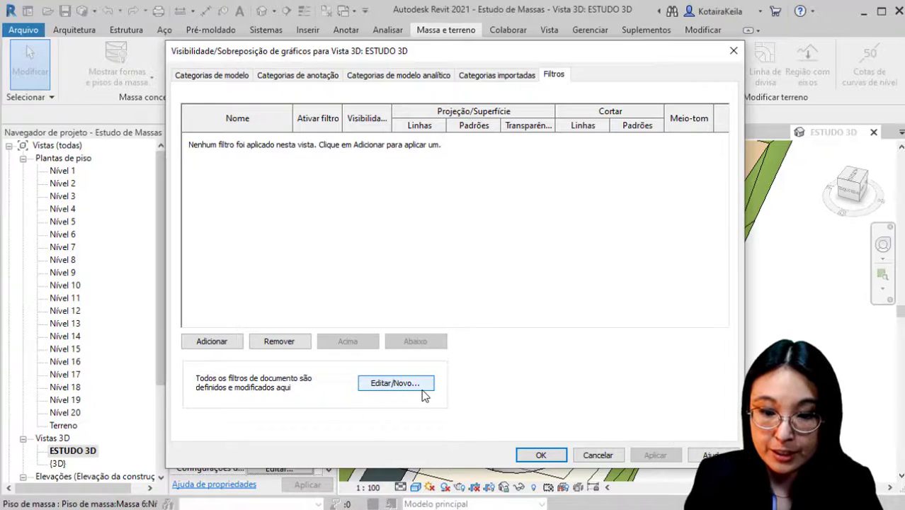
pyautogui.press('ctrl')
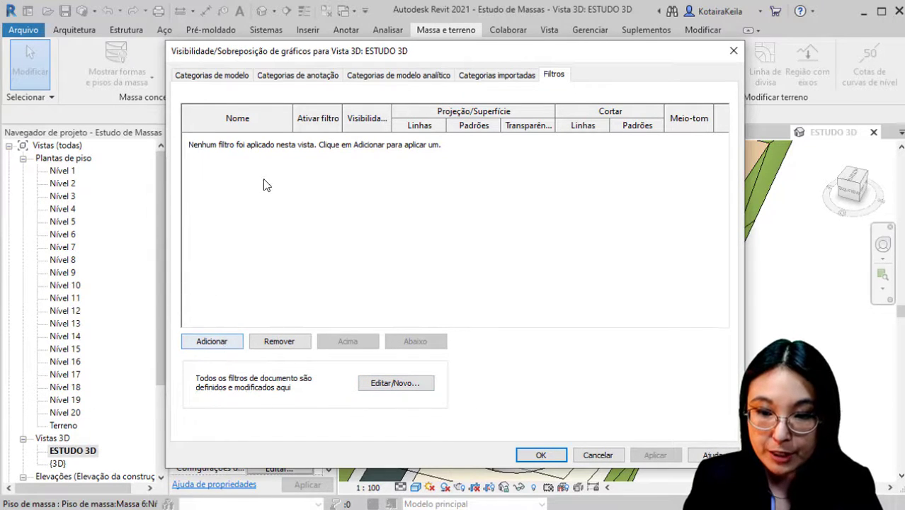
pyautogui.press('ctrl')
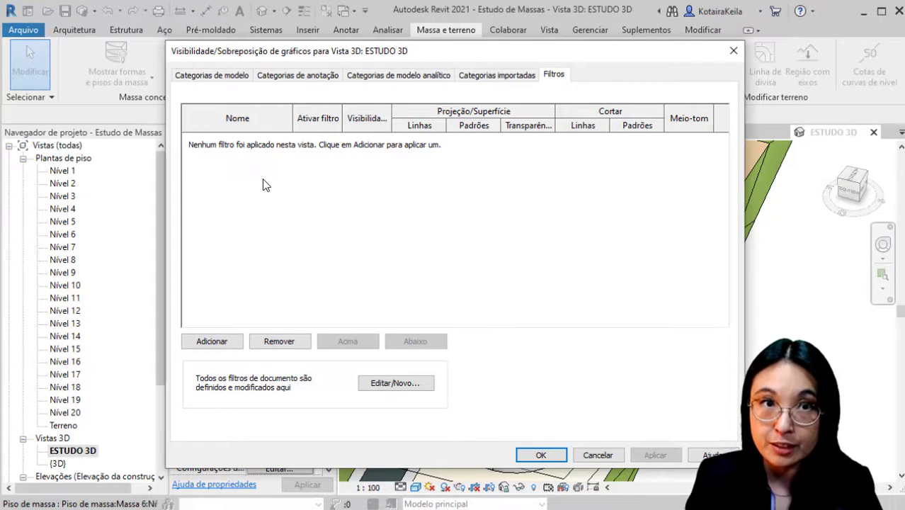
pyautogui.press('ctrl')
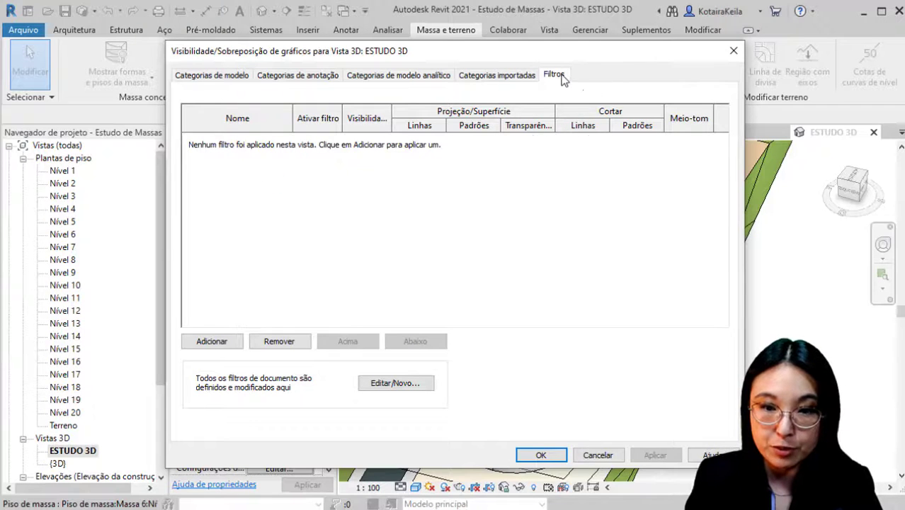
pyautogui.press('ctrl')
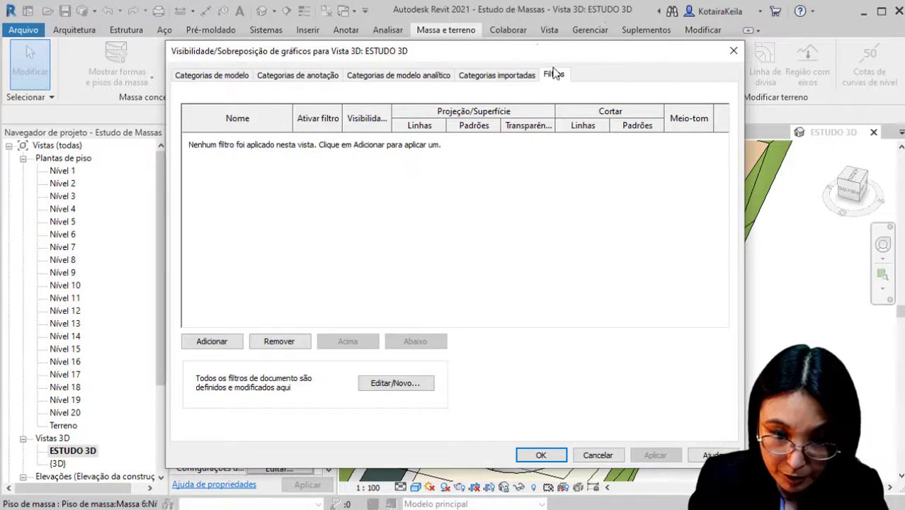
pyautogui.press('ctrl')
# Open the project's filter definitions and examine the existing Interior filter.
pyautogui.click(387, 385)
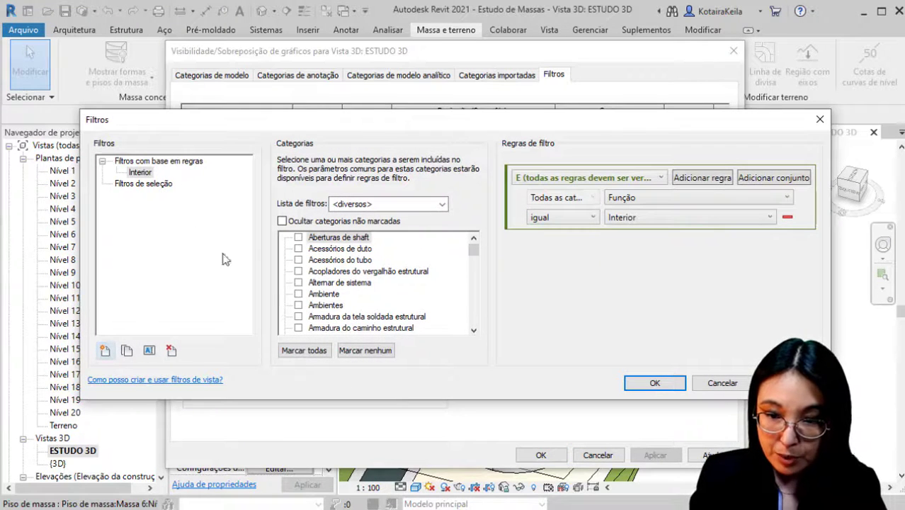
pyautogui.press('ctrl')
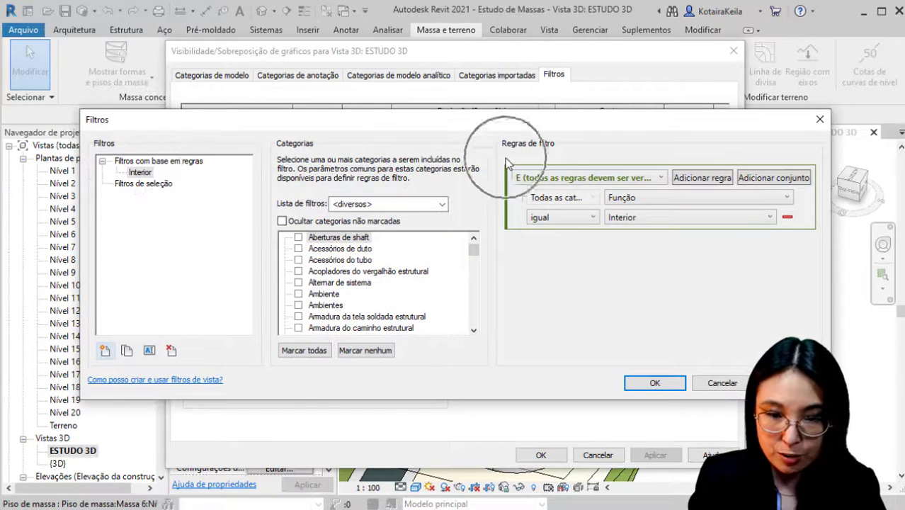
pyautogui.press('ctrl')
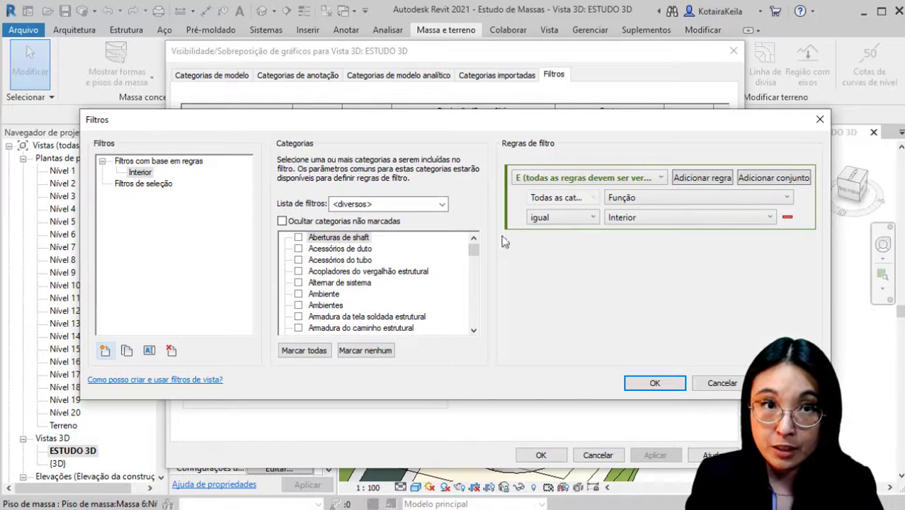
pyautogui.press('ctrl')
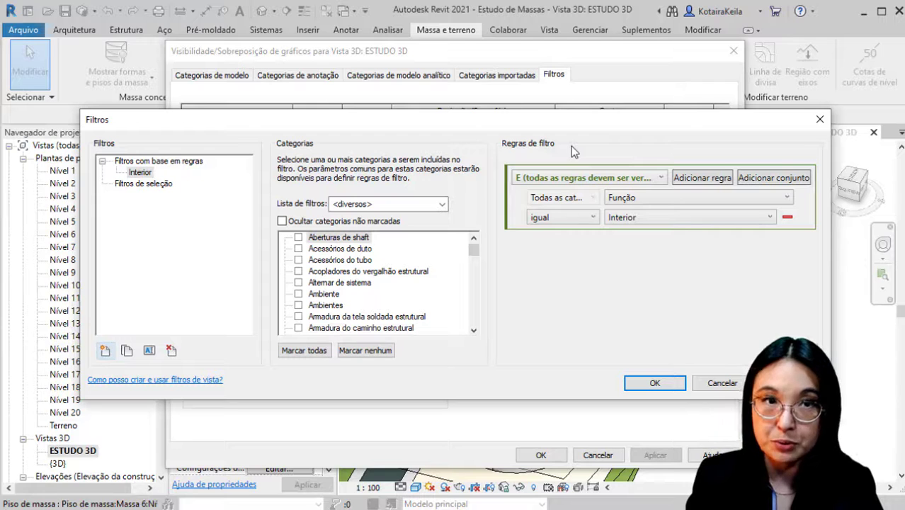
pyautogui.click(140, 173)
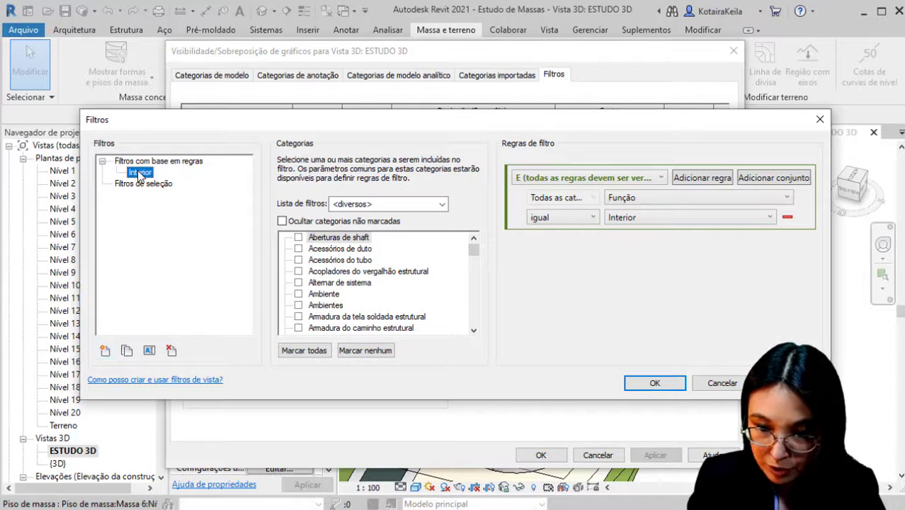
pyautogui.press('ctrl')
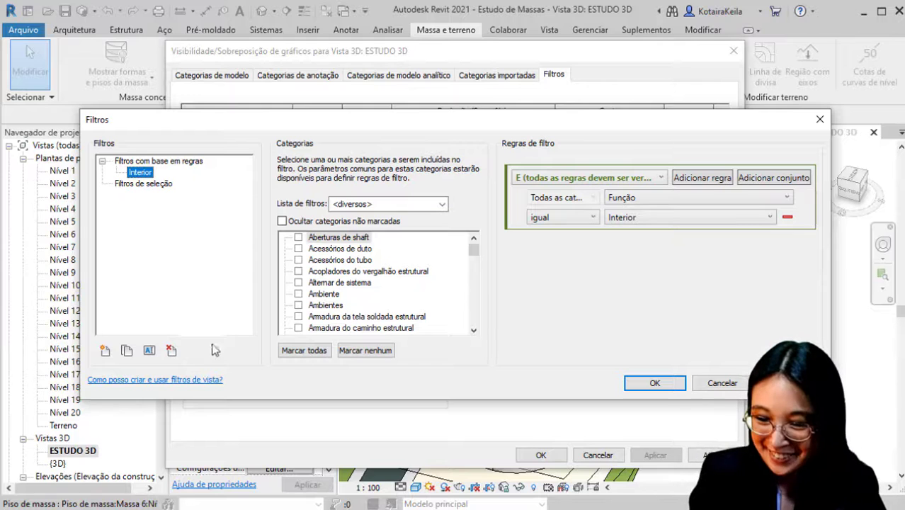
pyautogui.press('ctrl')
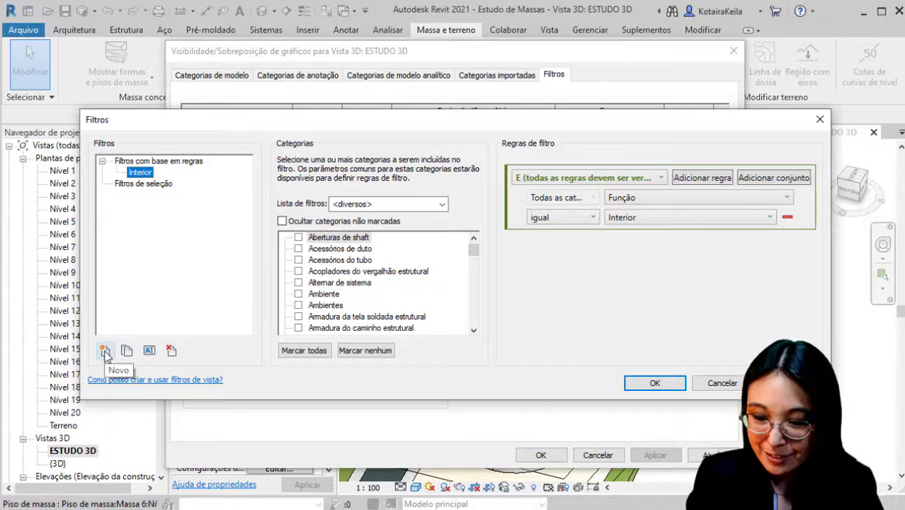
# Create a rule-based filter named COMERCIAL, copying its name to the clipboard.
pyautogui.press('ctrl')
pyautogui.click(106, 352)
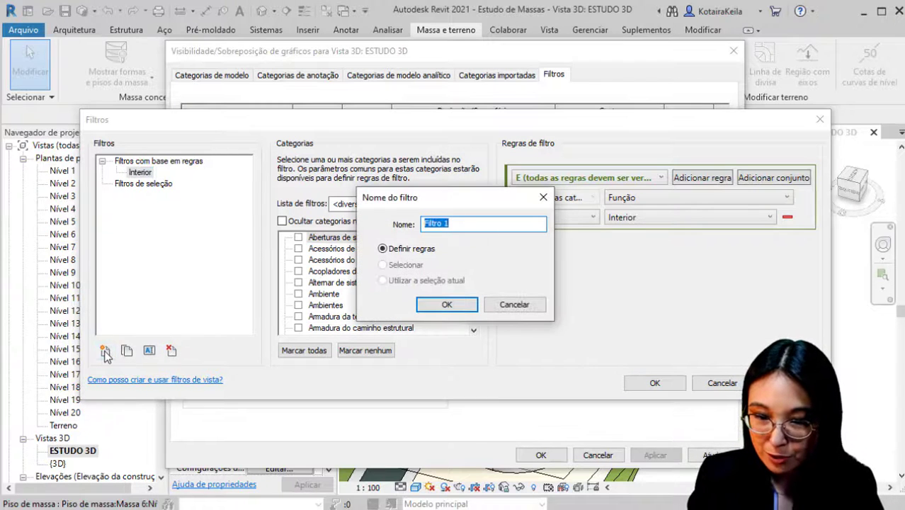
pyautogui.press('ctrl')
pyautogui.press('ctrl')
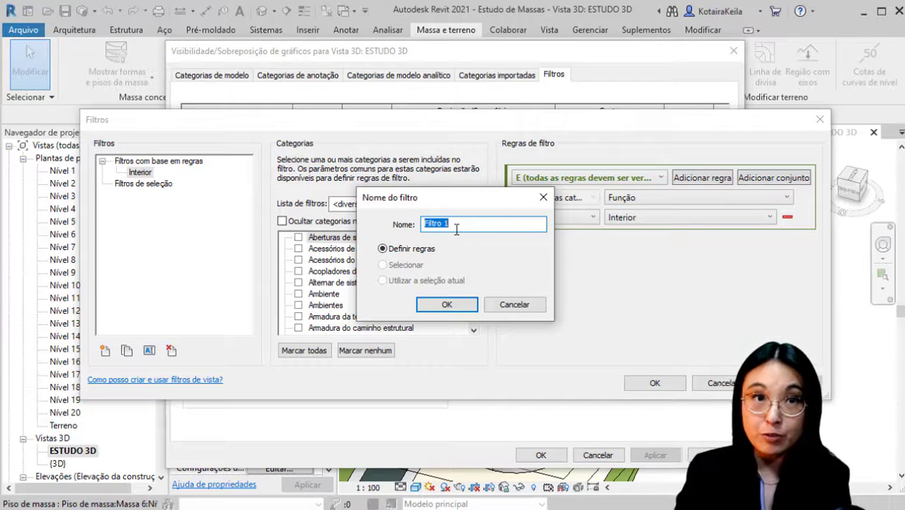
pyautogui.write('c')
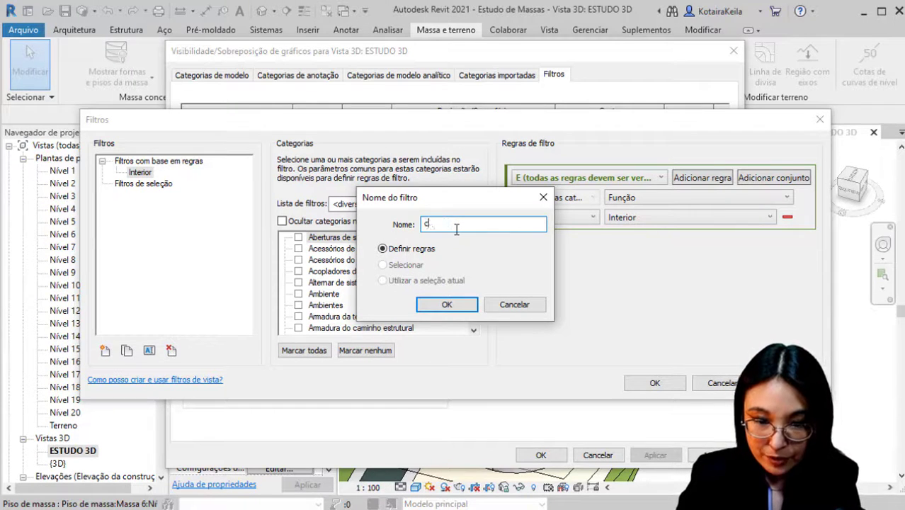
pyautogui.write('o')
pyautogui.press('BackSpace')
pyautogui.press('BackSpace')
pyautogui.write('CON')
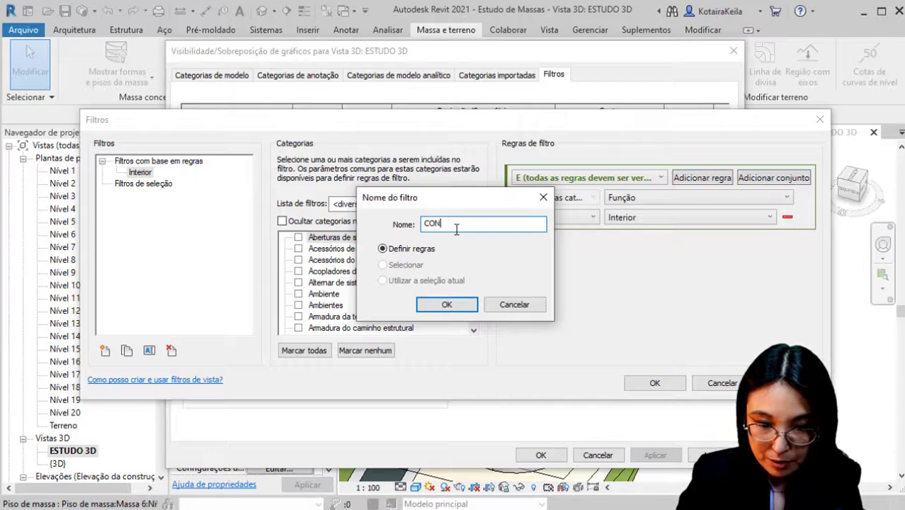
pyautogui.write('EMERCIAL')
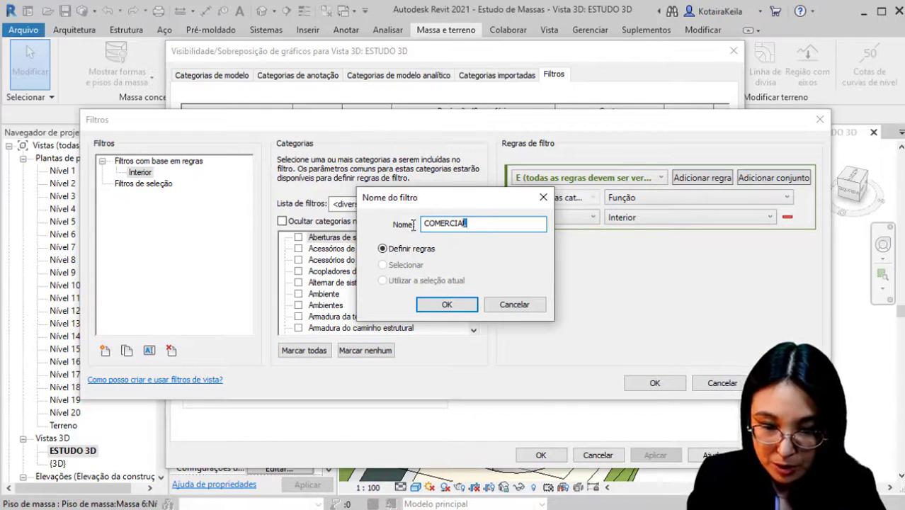
pyautogui.doubleClick(442, 225)
pyautogui.hotkey('ctrl', 'c')
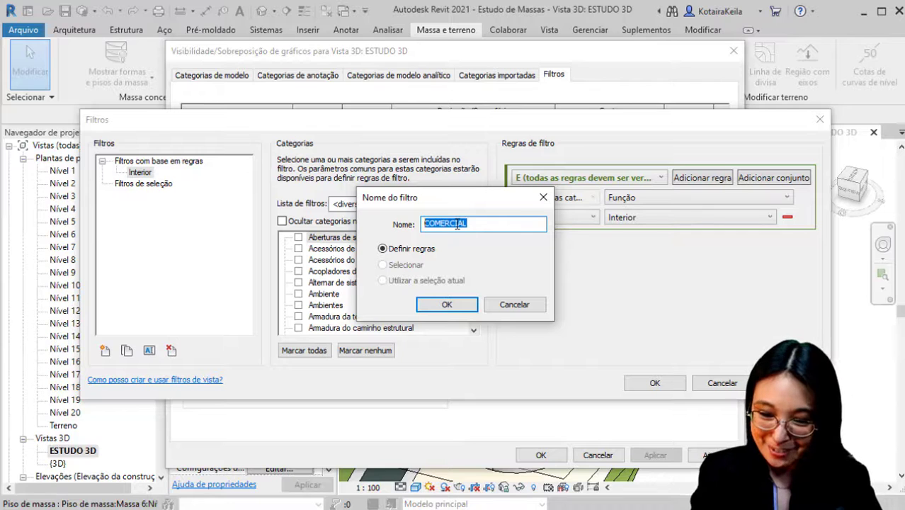
pyautogui.click(460, 303)
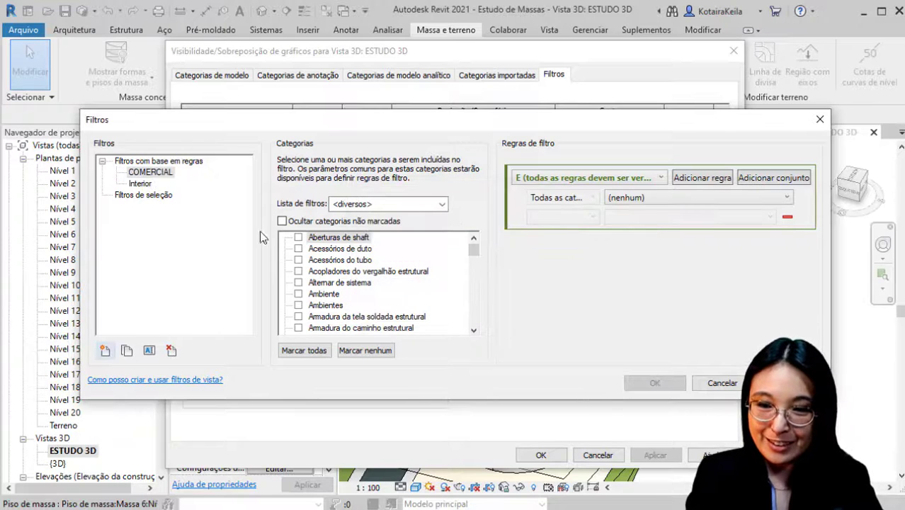
# Include the Topografia category in the COMERCIAL filter.
pyautogui.click(157, 177)
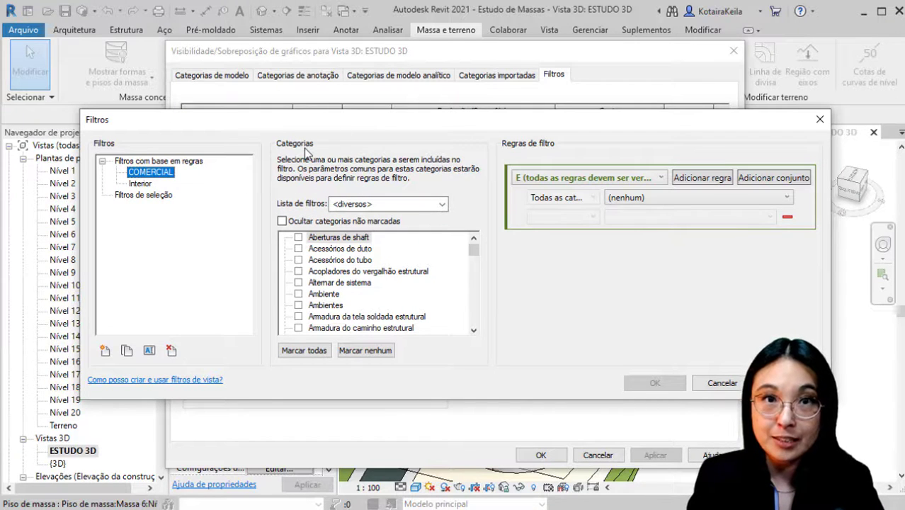
pyautogui.click(349, 273)
pyautogui.press('t')
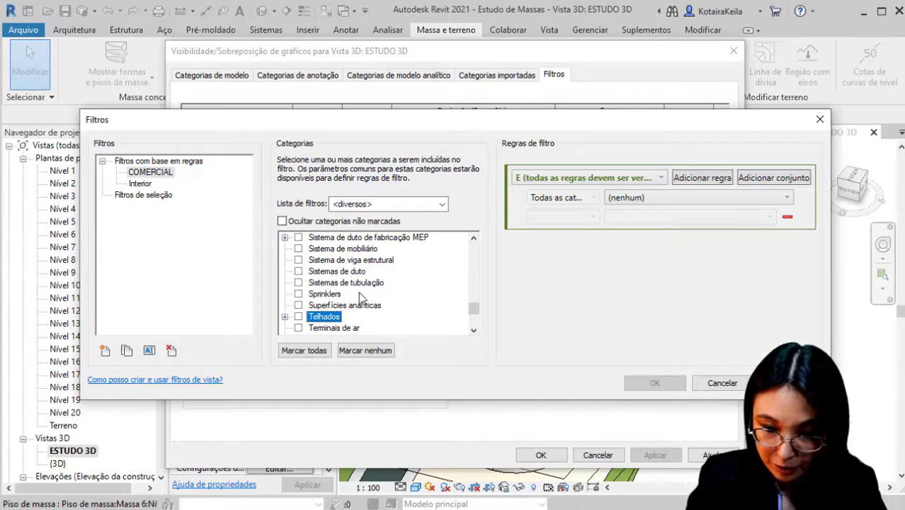
pyautogui.scroll(-1, 363, 328)
pyautogui.scroll(-2, 314, 333)
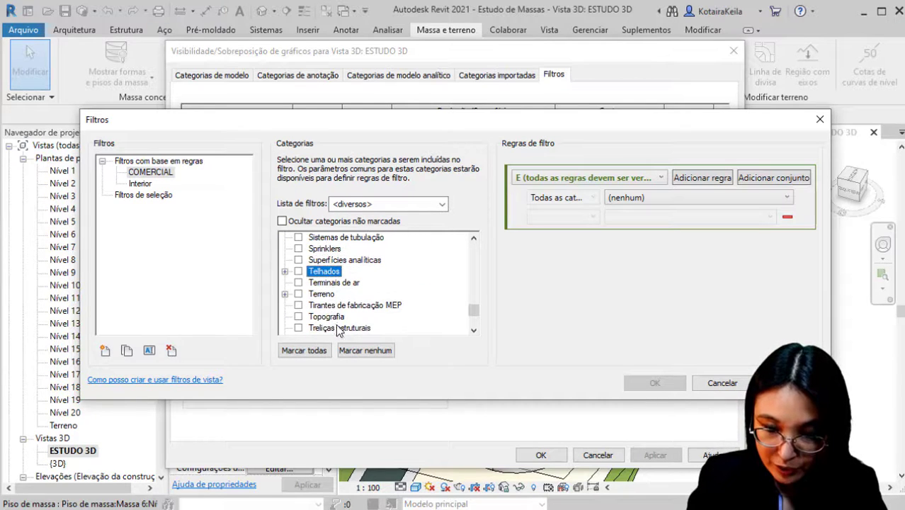
pyautogui.click(298, 316)
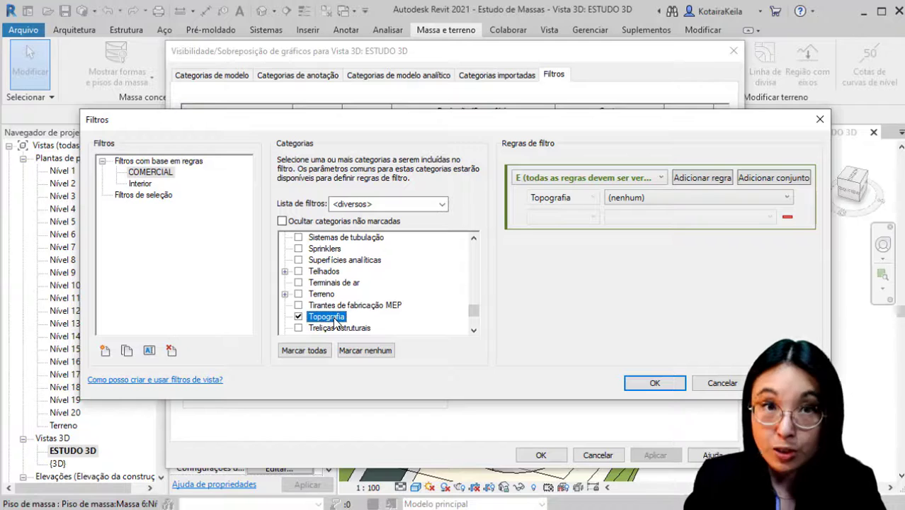
# Add the Massa category and its Piso de massa subcategory to the COMERCIAL filter.
pyautogui.click(325, 261)
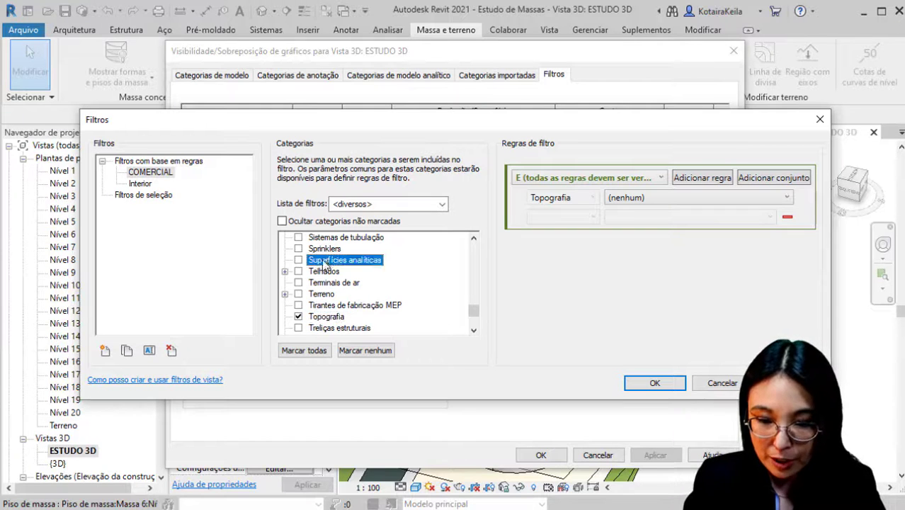
pyautogui.press('m')
pyautogui.click(344, 255)
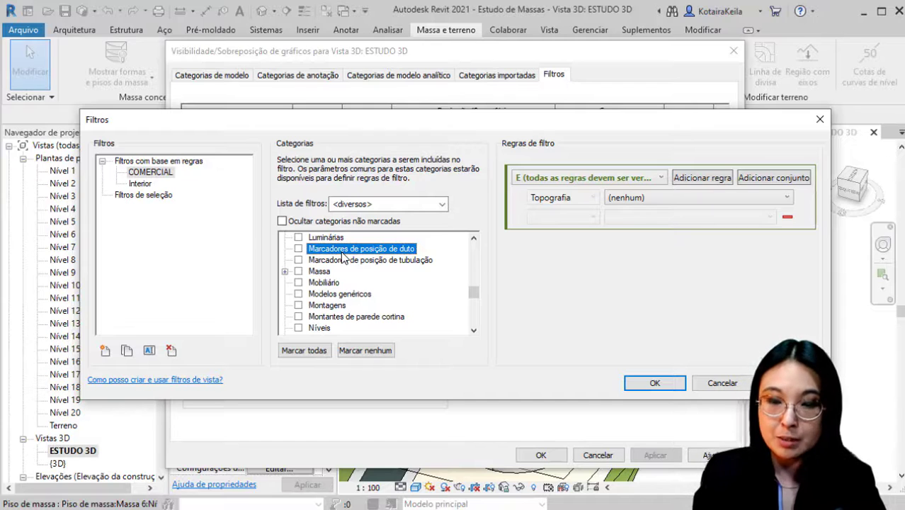
pyautogui.click(320, 252)
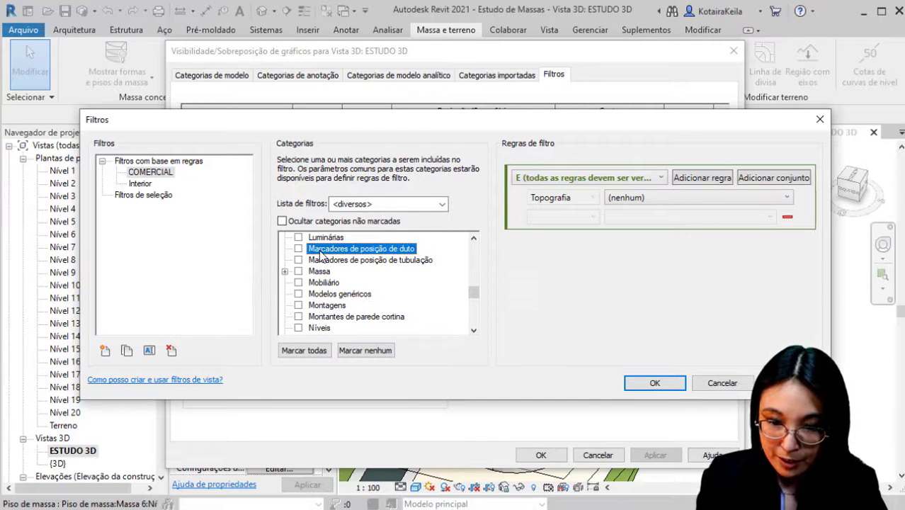
pyautogui.click(321, 272)
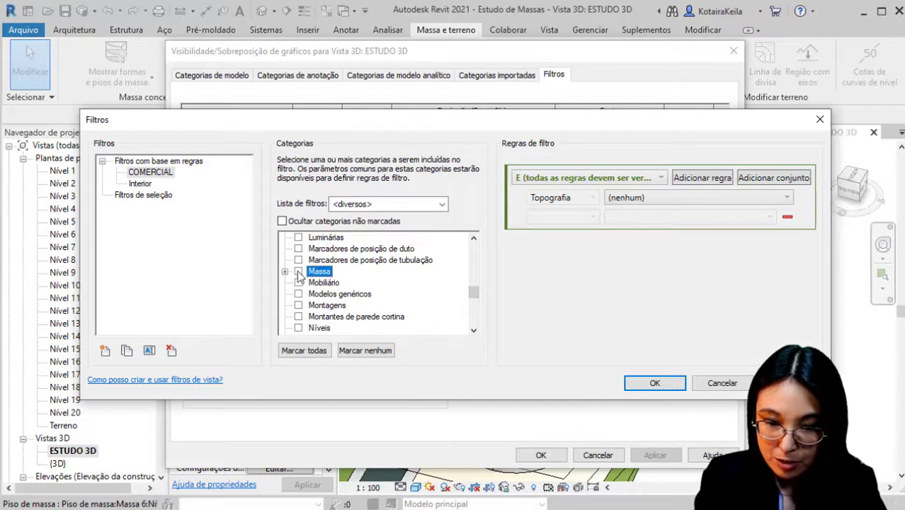
pyautogui.click(298, 271)
pyautogui.click(285, 271)
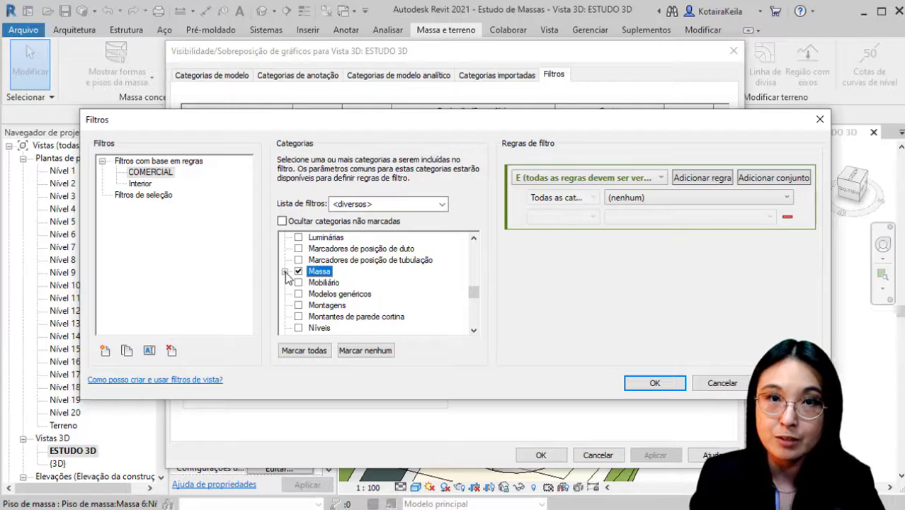
pyautogui.click(285, 272)
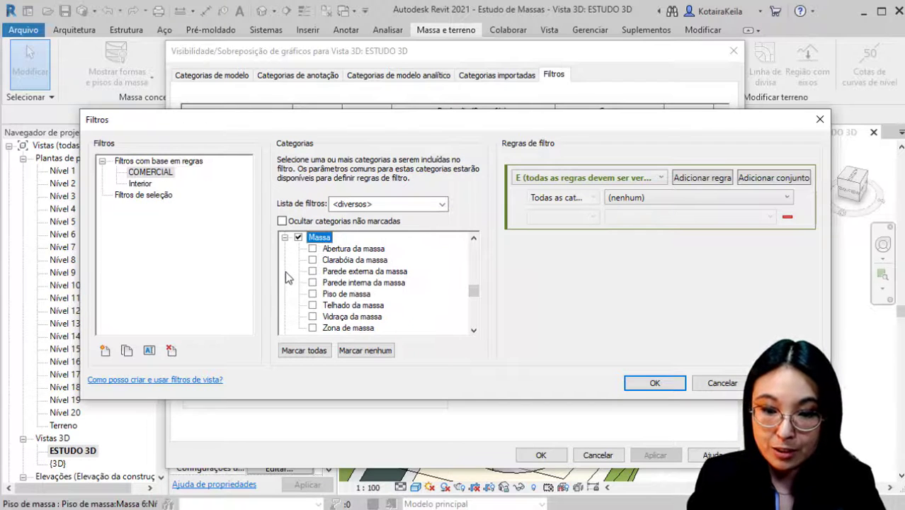
pyautogui.click(338, 295)
pyautogui.click(313, 294)
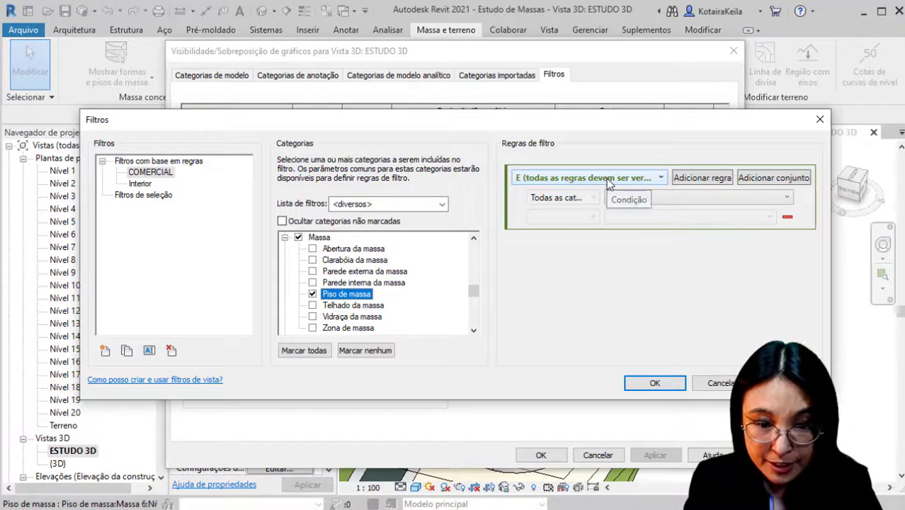
# Set the COMERCIAL filter's rule condition to OU (qualquer regra pode ser verdadeira).
pyautogui.click(568, 179)
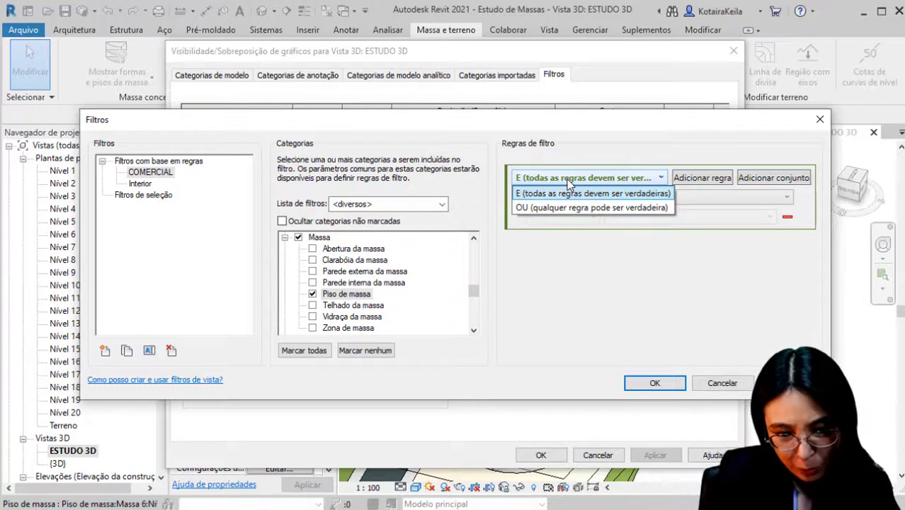
pyautogui.click(559, 207)
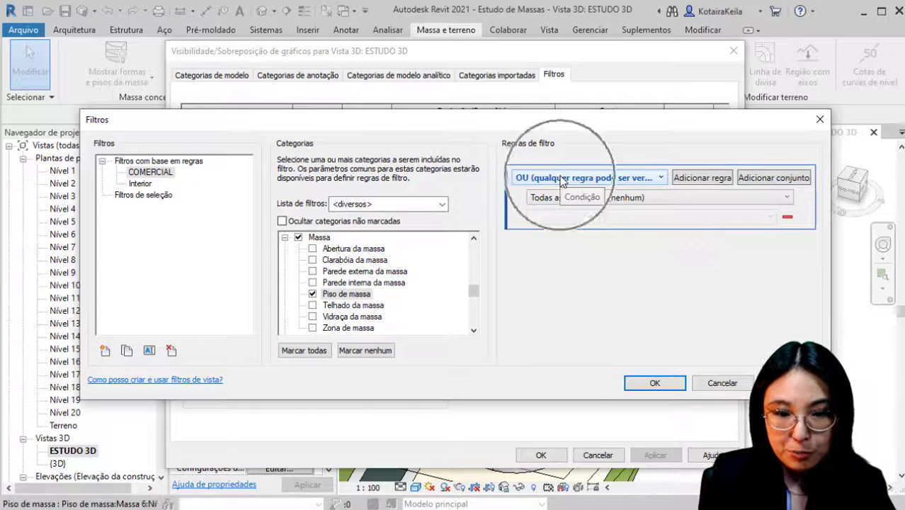
pyautogui.click(542, 179)
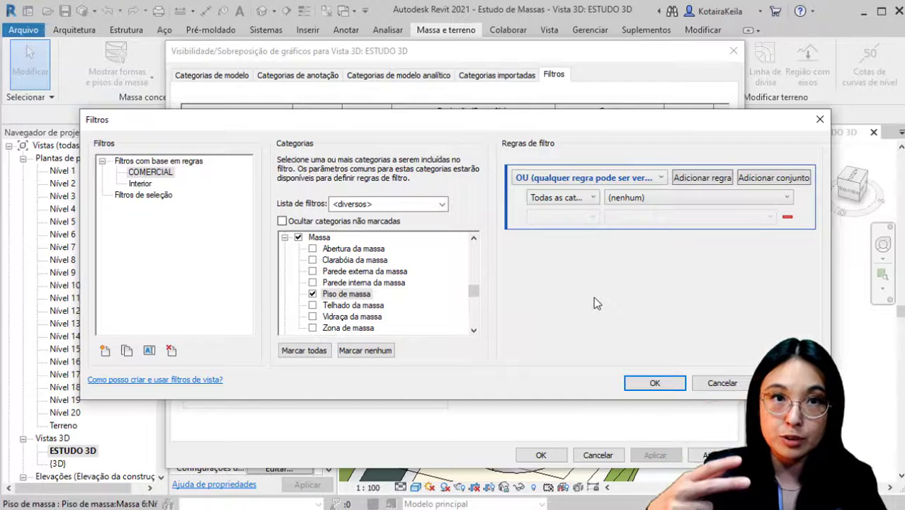
# Define the first filter rule so that the Comentários of Massa contém COMERCIAL, pasting the copied name.
pyautogui.click(572, 197)
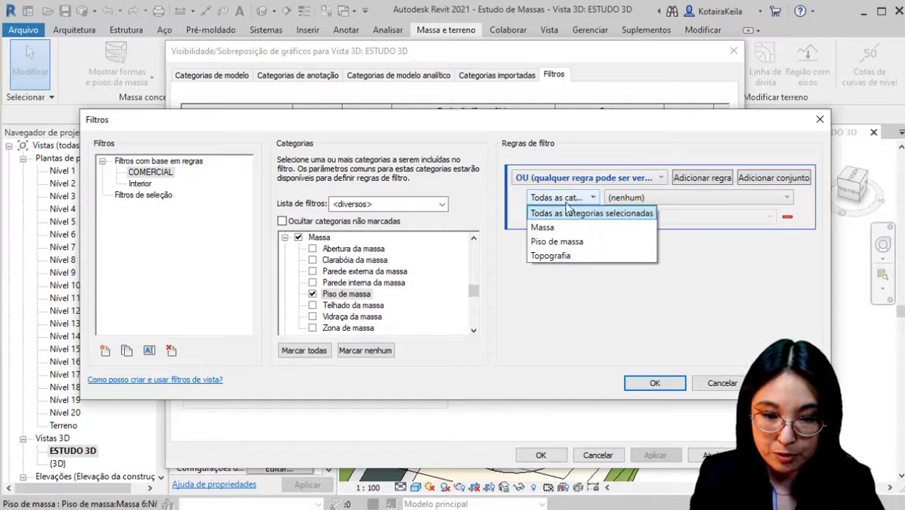
pyautogui.click(546, 228)
pyautogui.click(651, 200)
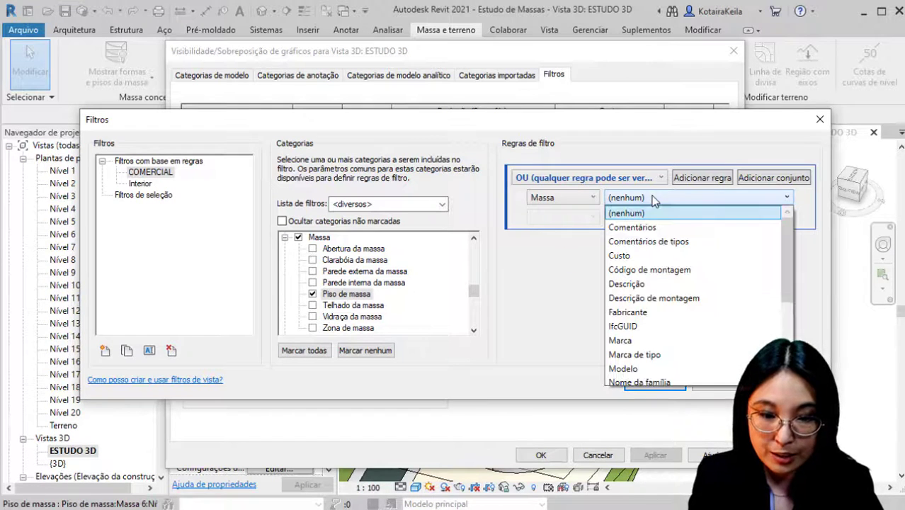
pyautogui.click(651, 227)
pyautogui.click(578, 219)
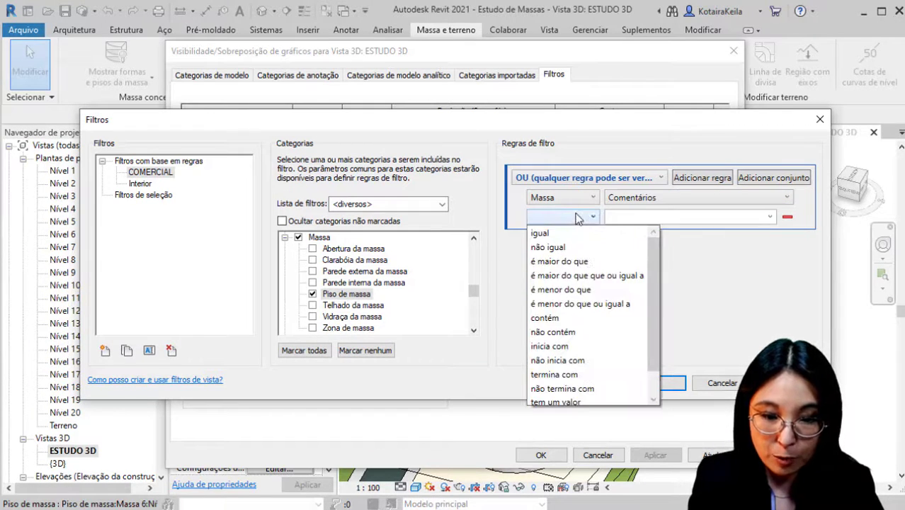
pyautogui.click(560, 317)
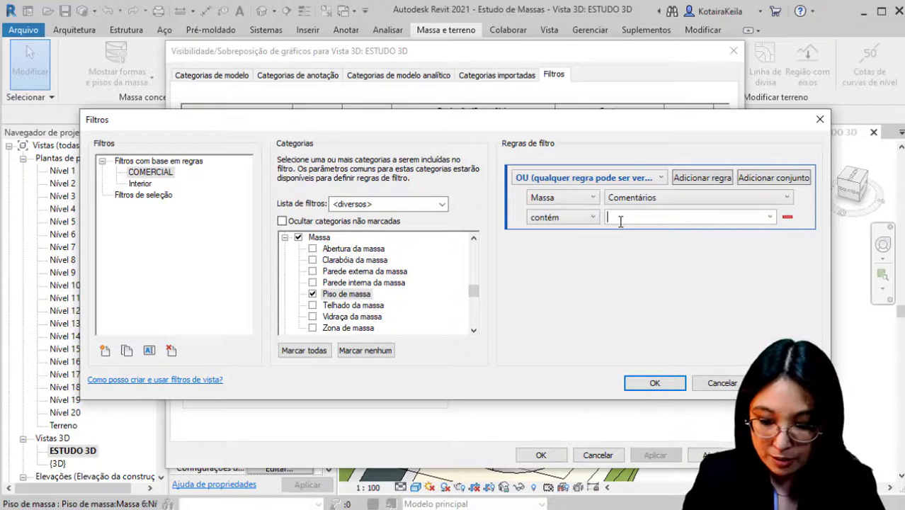
pyautogui.hotkey('ctrl', 'v')
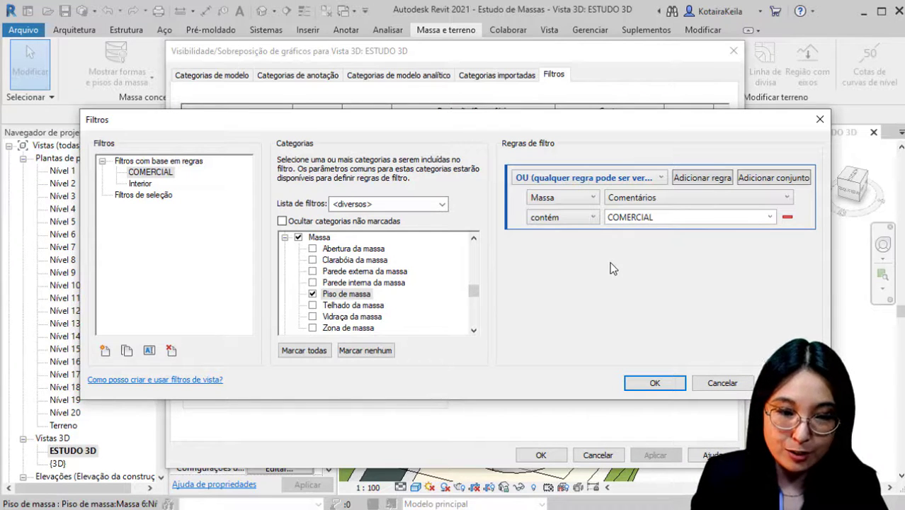
# Add a second rule to the COMERCIAL filter so that the Comentários of Piso de massa contém COMERCIAL.
pyautogui.click(701, 178)
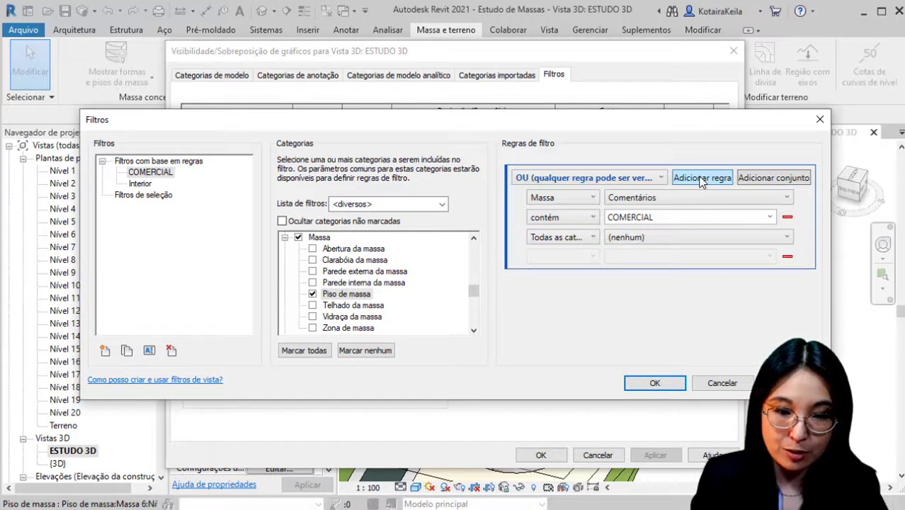
pyautogui.click(597, 239)
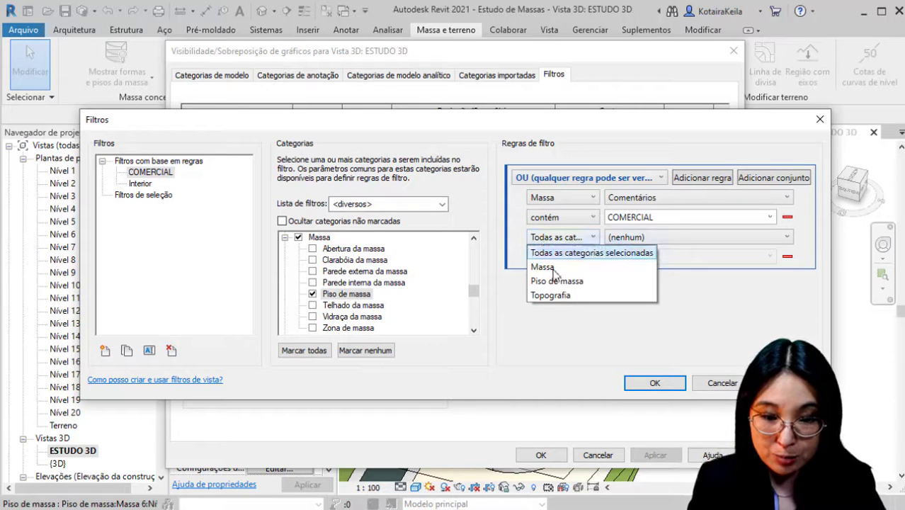
pyautogui.click(569, 282)
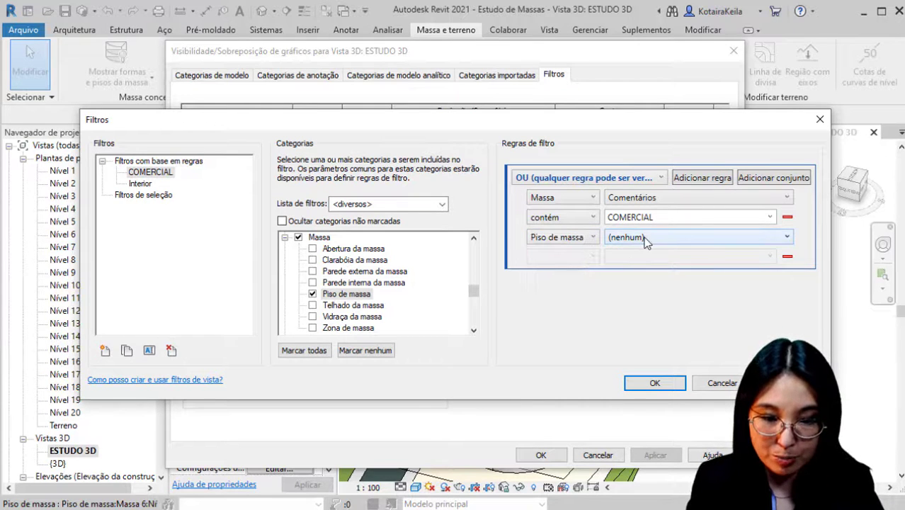
pyautogui.click(646, 239)
pyautogui.click(637, 281)
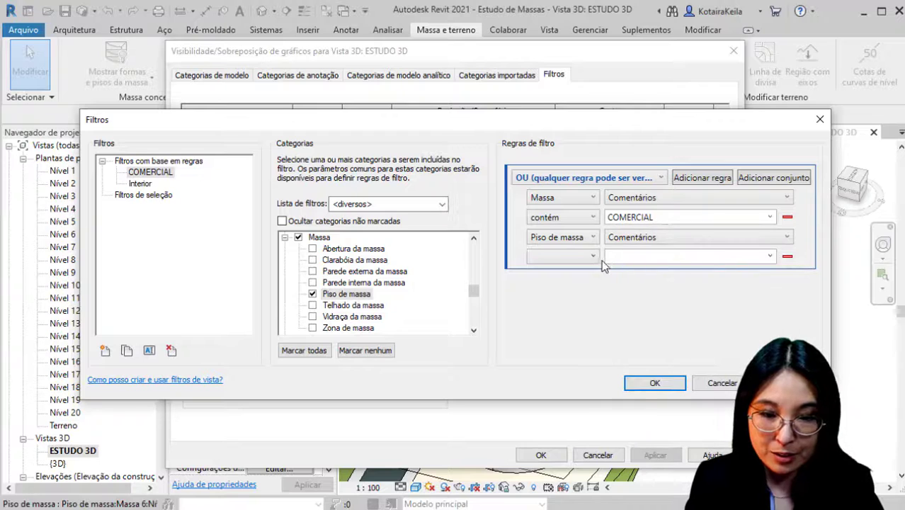
pyautogui.click(593, 257)
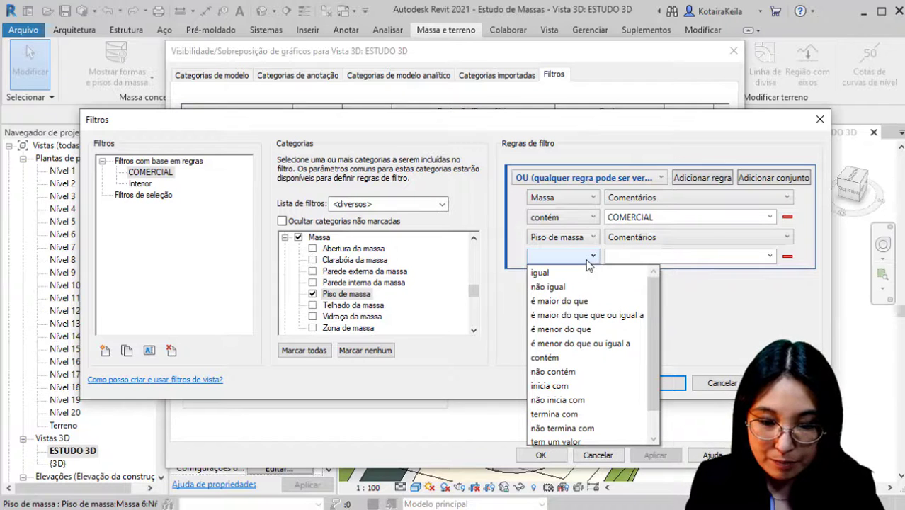
pyautogui.click(566, 358)
pyautogui.click(714, 256)
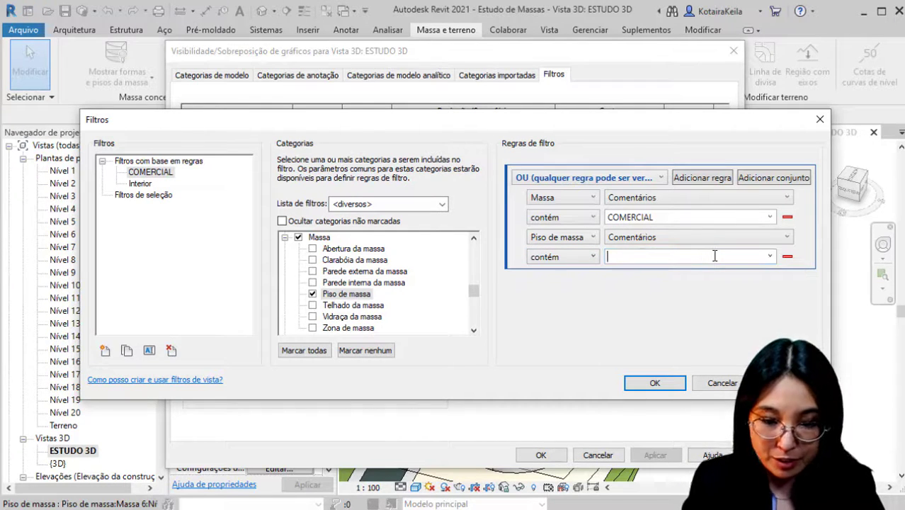
pyautogui.write('COMERCIAL')
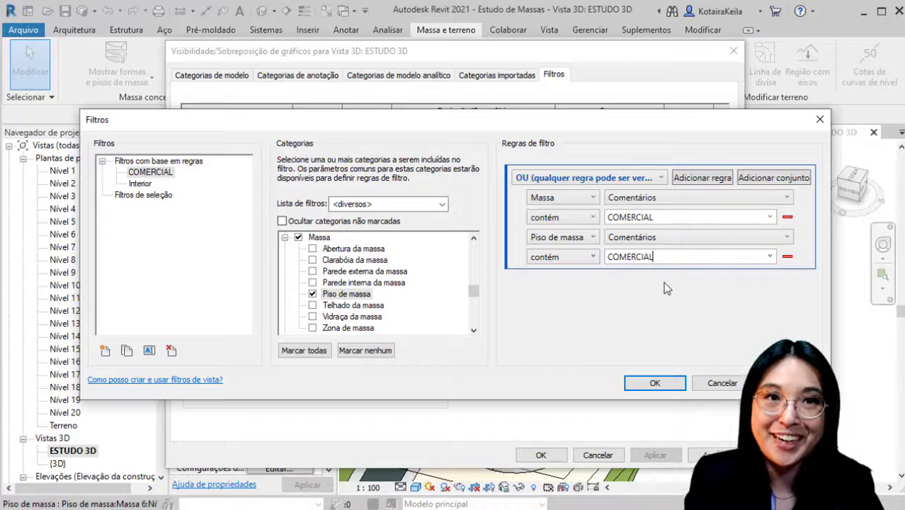
# Add a third rule so that the Comentários of Topografia contém COMERCIAL, and accept the filter definition.
pyautogui.click(726, 180)
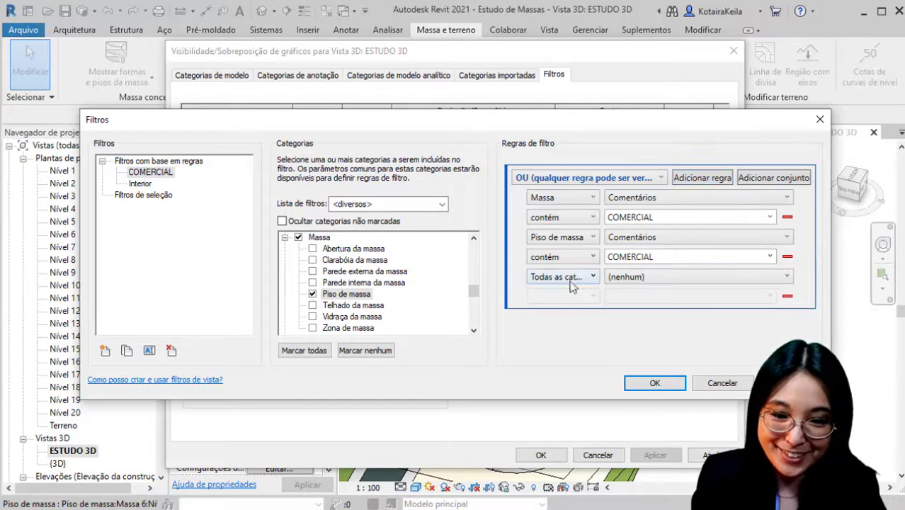
pyautogui.click(586, 279)
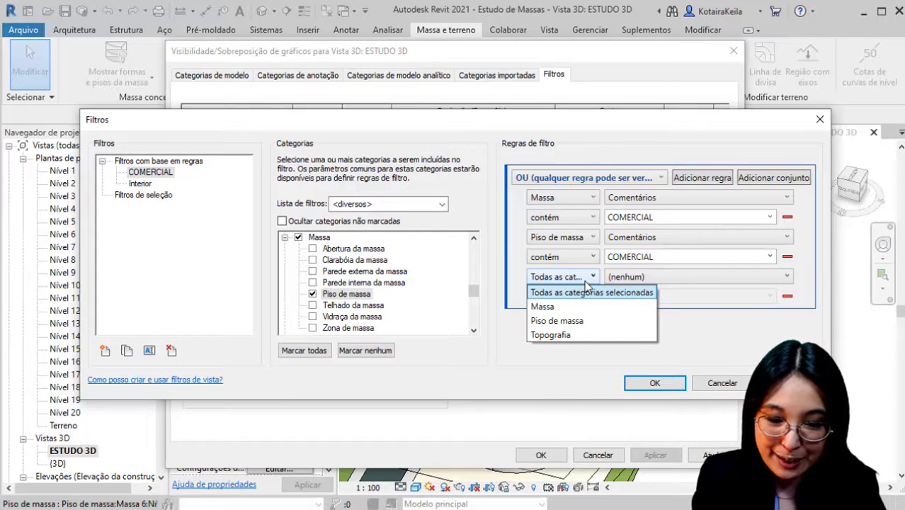
pyautogui.click(577, 336)
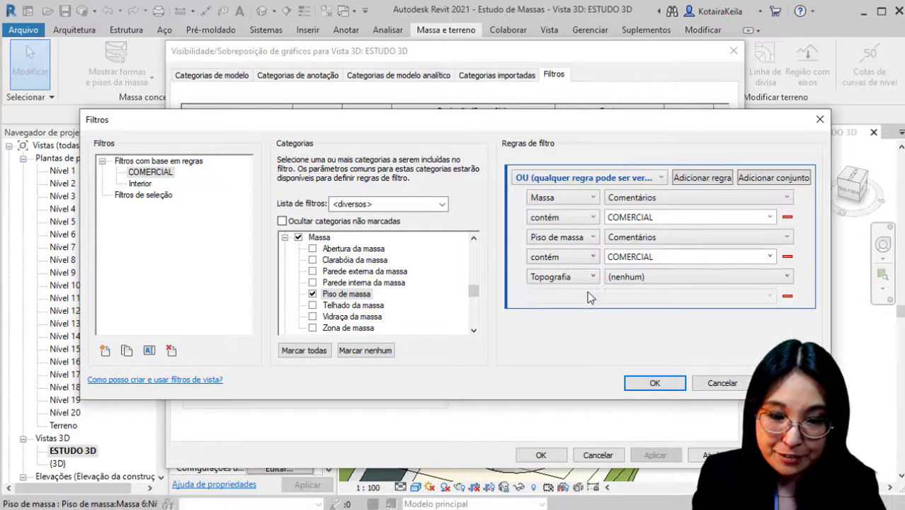
pyautogui.click(679, 279)
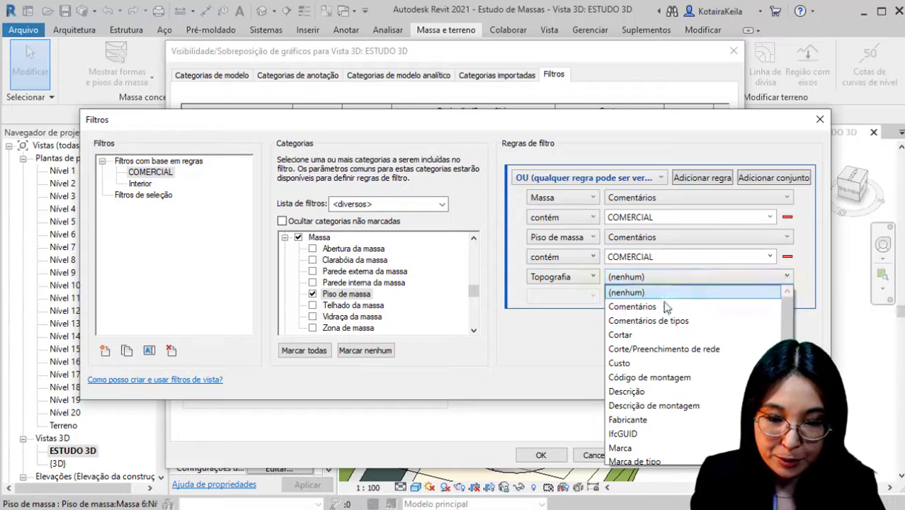
pyautogui.click(666, 306)
pyautogui.click(592, 296)
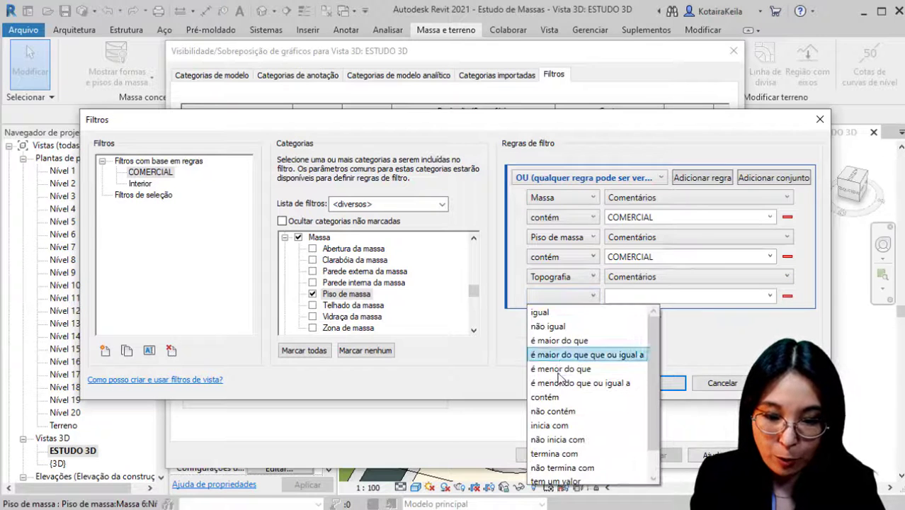
pyautogui.click(570, 397)
pyautogui.click(712, 296)
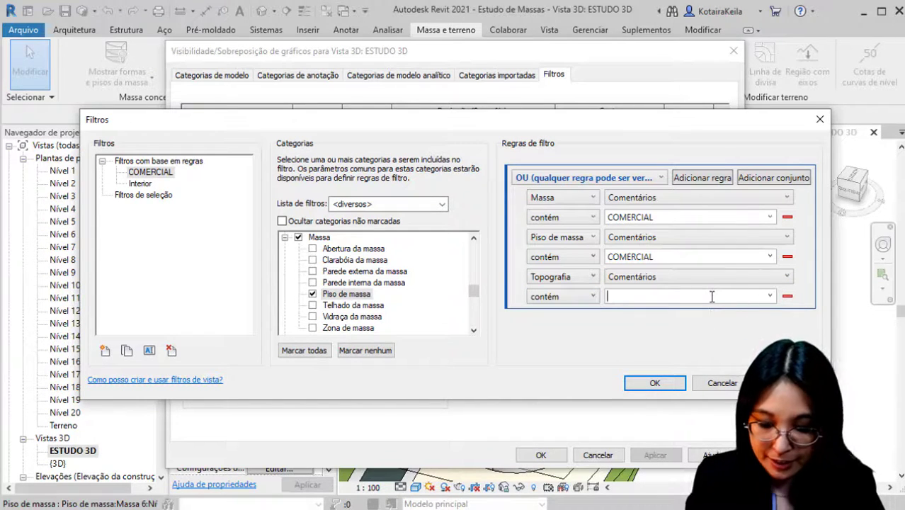
pyautogui.write('COMERCIAL')
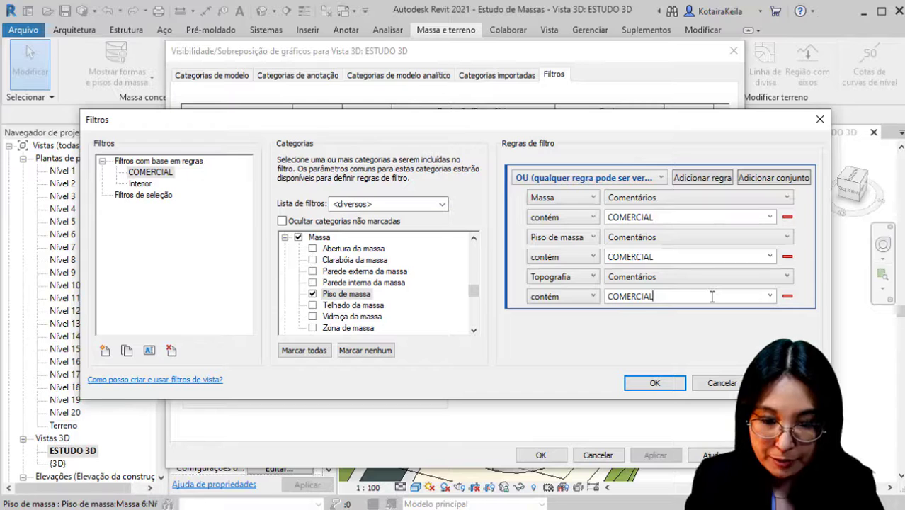
pyautogui.click(655, 383)
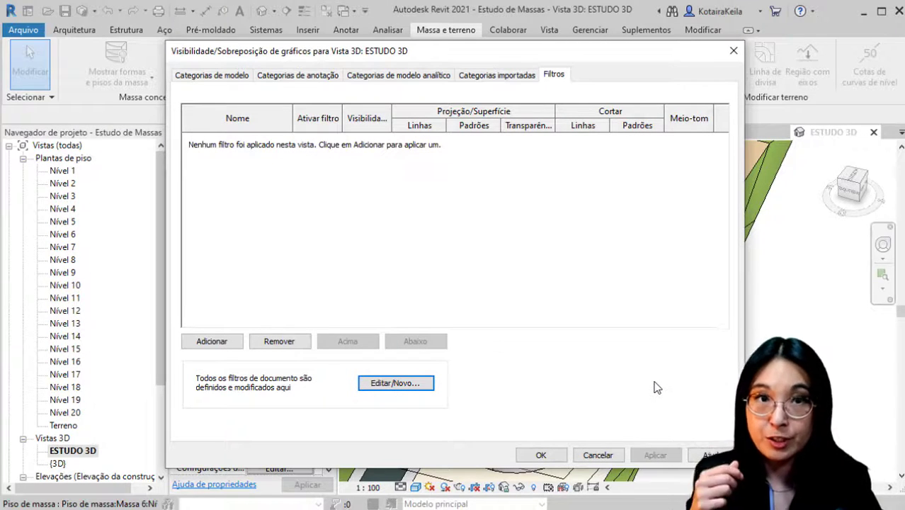
# Apply the COMERCIAL filter to the ESTUDO 3D view.
pyautogui.click(221, 343)
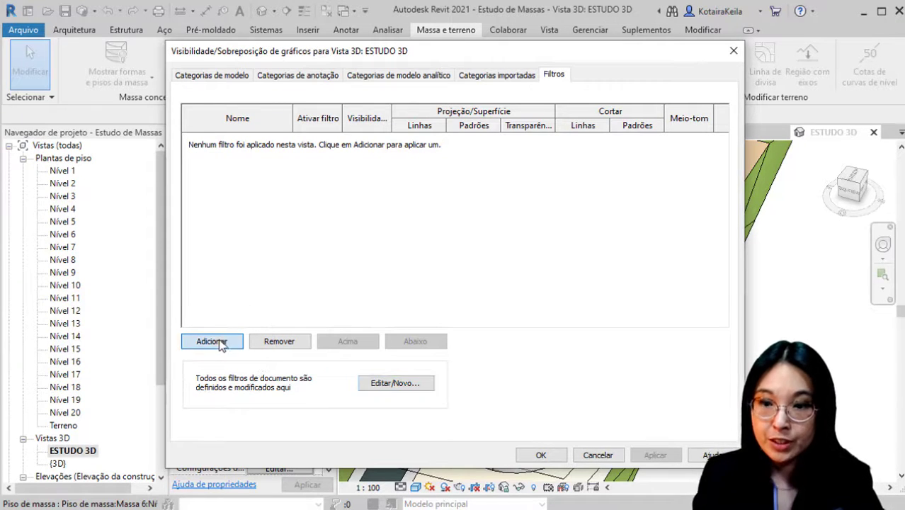
pyautogui.click(403, 198)
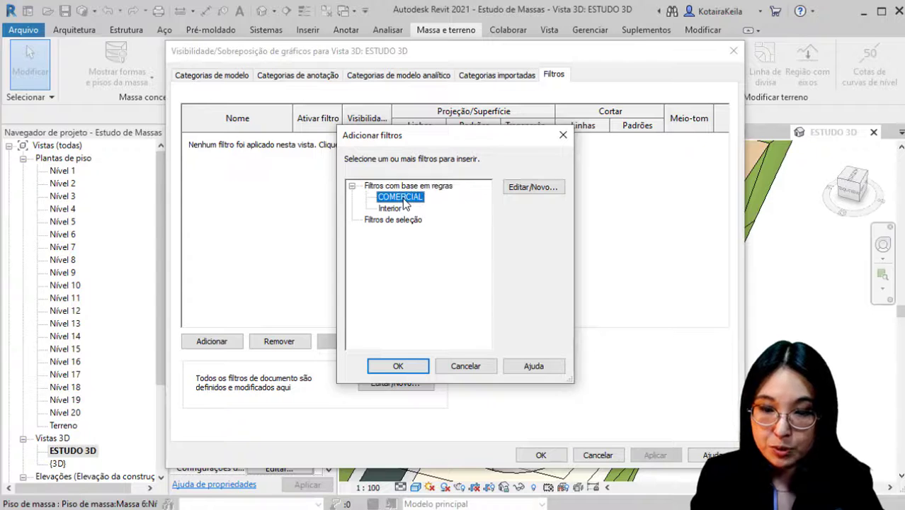
pyautogui.click(411, 367)
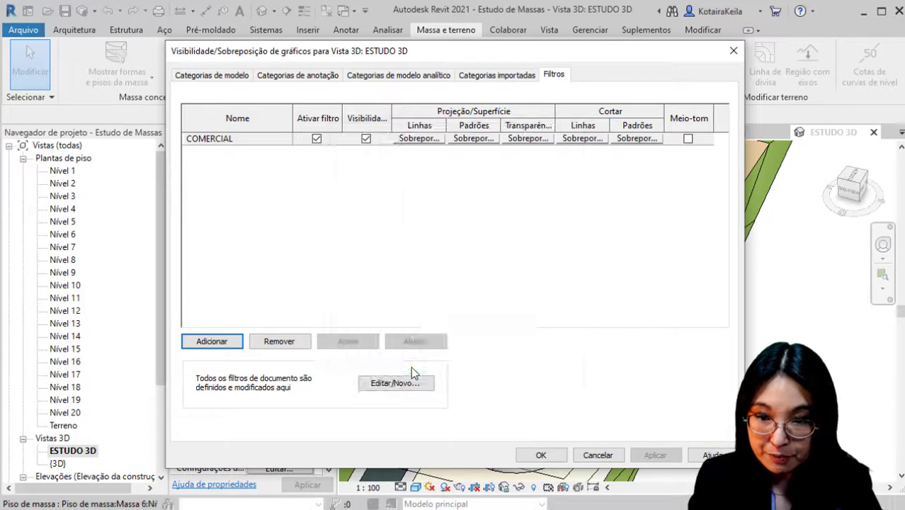
# Override the COMERCIAL filter's projection line colour with Vermelho, and review the available line patterns and thicknesses.
pyautogui.click(419, 139)
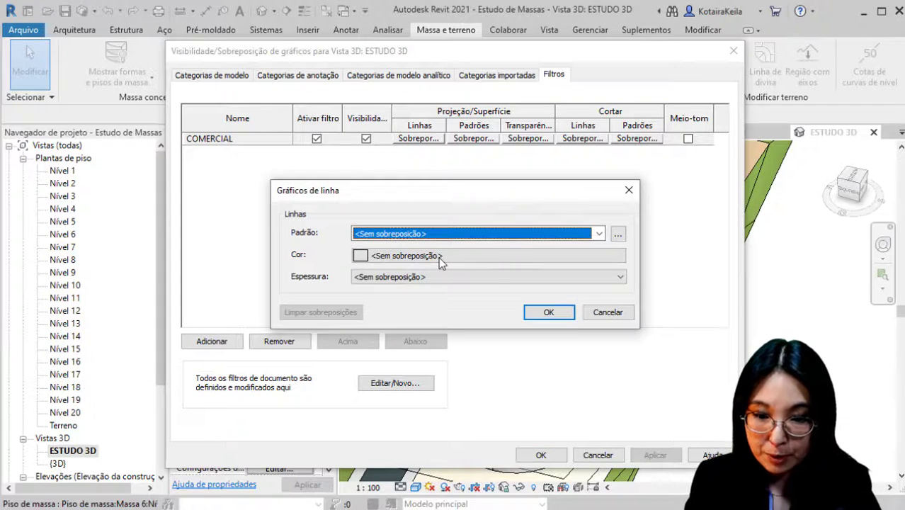
pyautogui.click(439, 257)
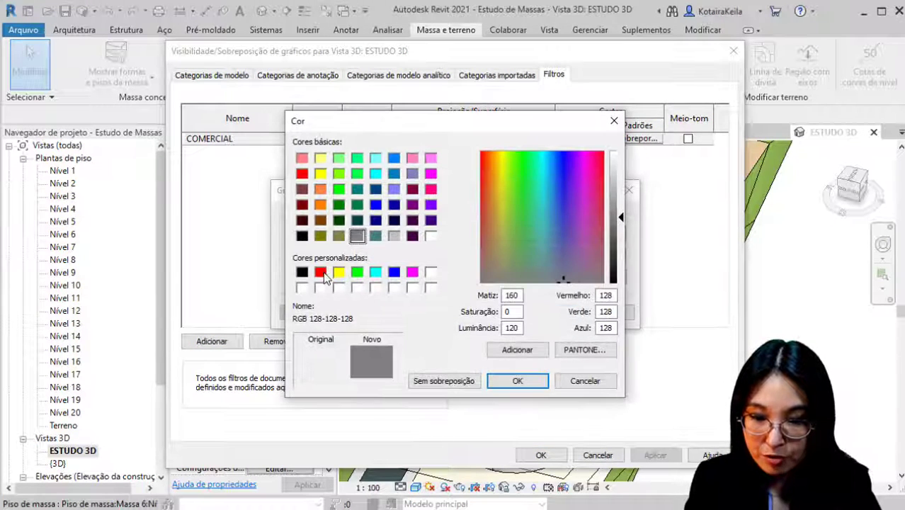
pyautogui.click(321, 272)
pyautogui.click(517, 380)
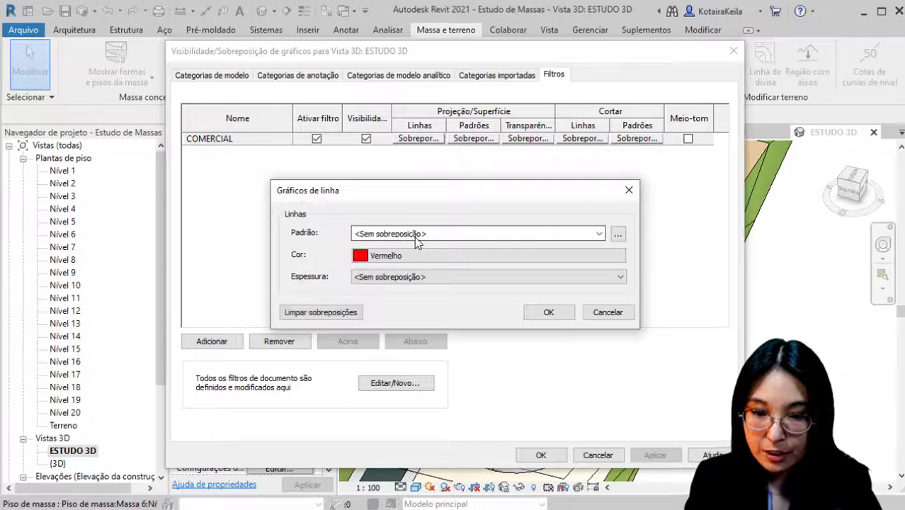
pyautogui.click(516, 236)
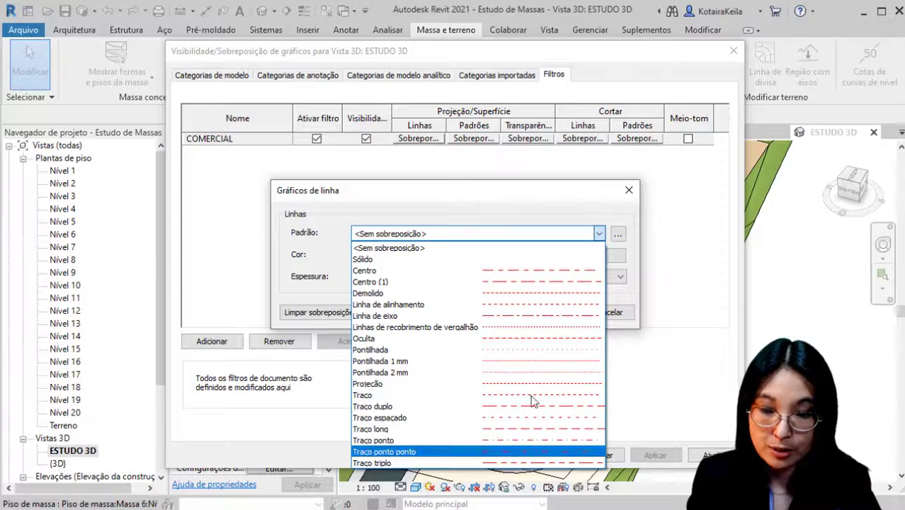
pyautogui.click(552, 205)
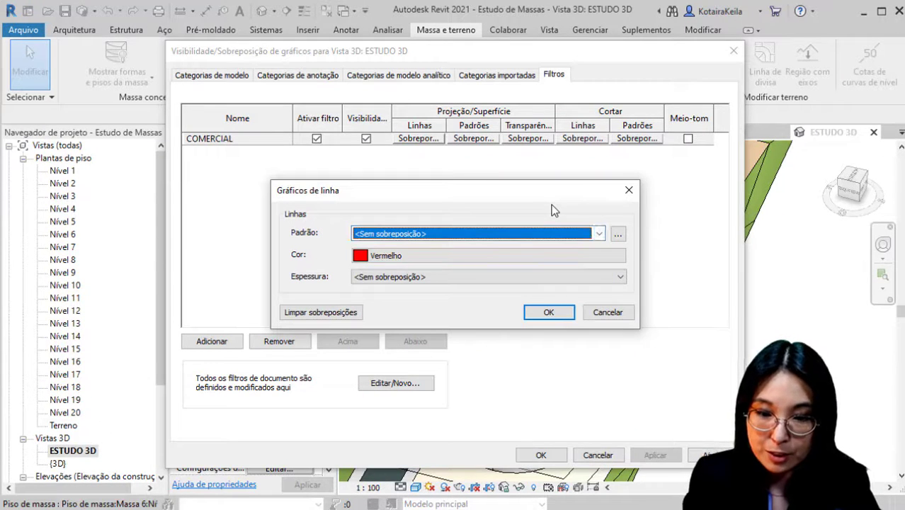
pyautogui.click(411, 280)
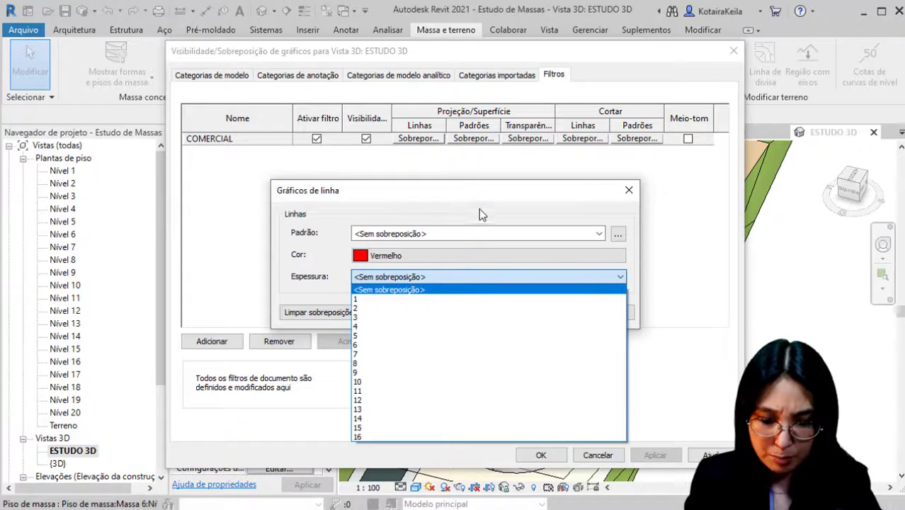
# Confirm the COMERCIAL filter's red projection line override and set its surface foreground pattern to solid fill in red.
pyautogui.click(446, 264)
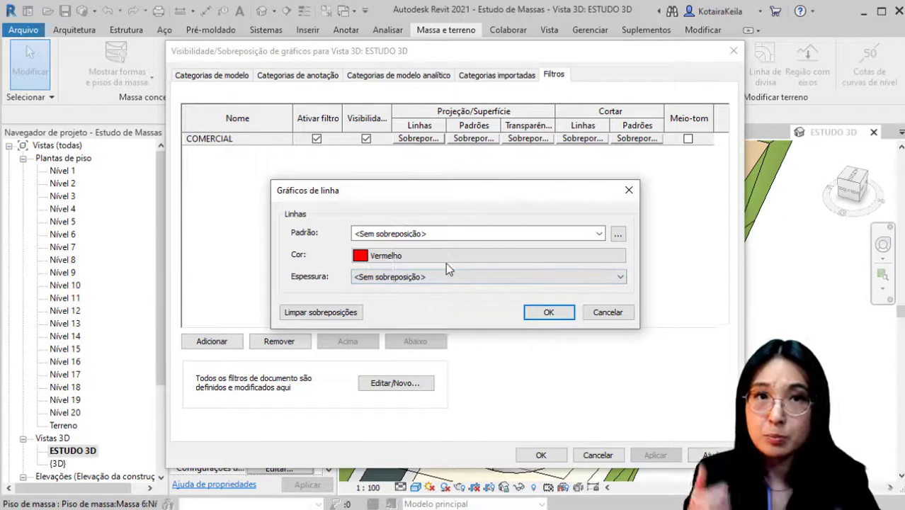
pyautogui.click(549, 312)
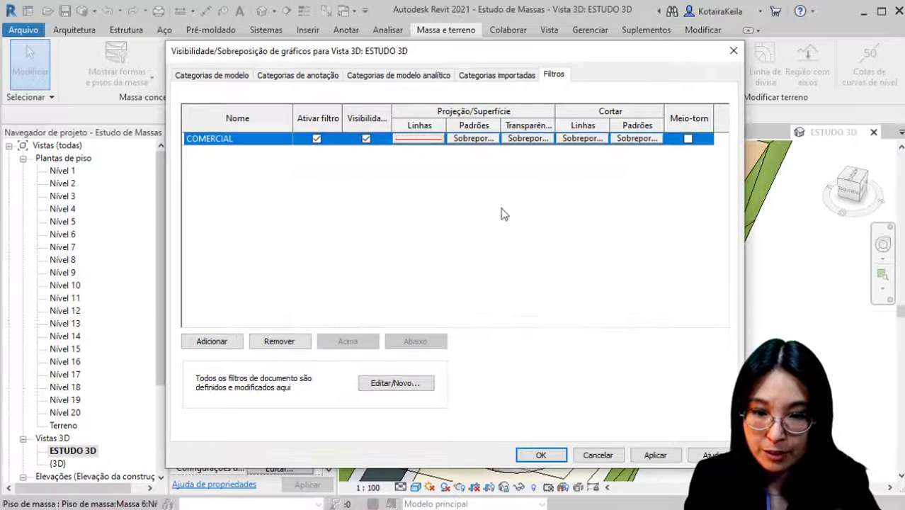
pyautogui.click(482, 139)
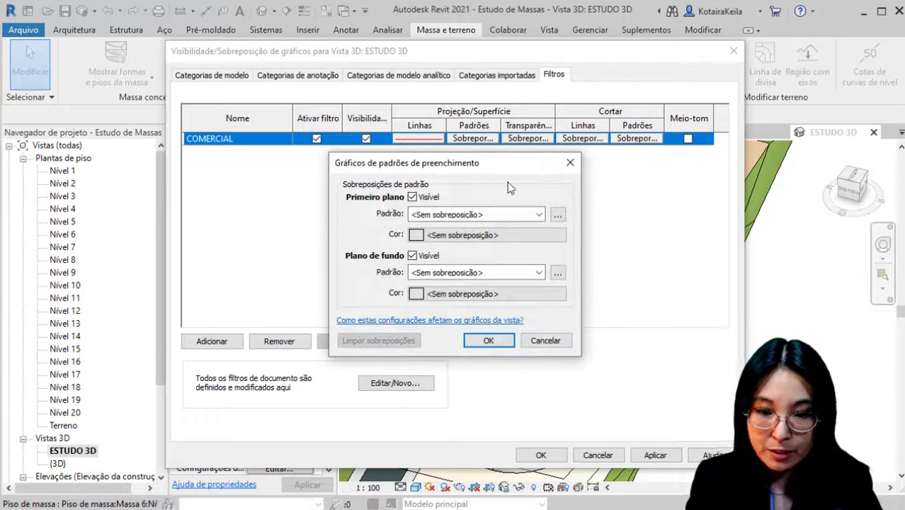
pyautogui.click(540, 214)
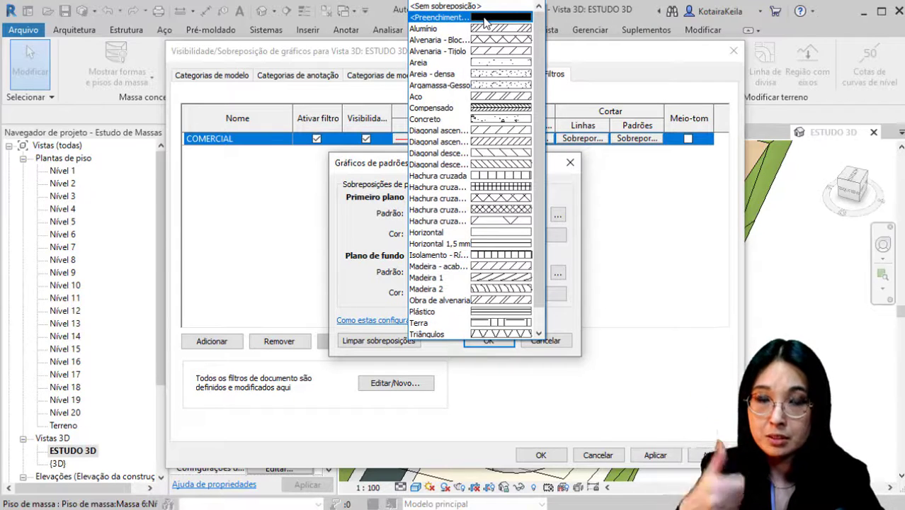
pyautogui.click(485, 18)
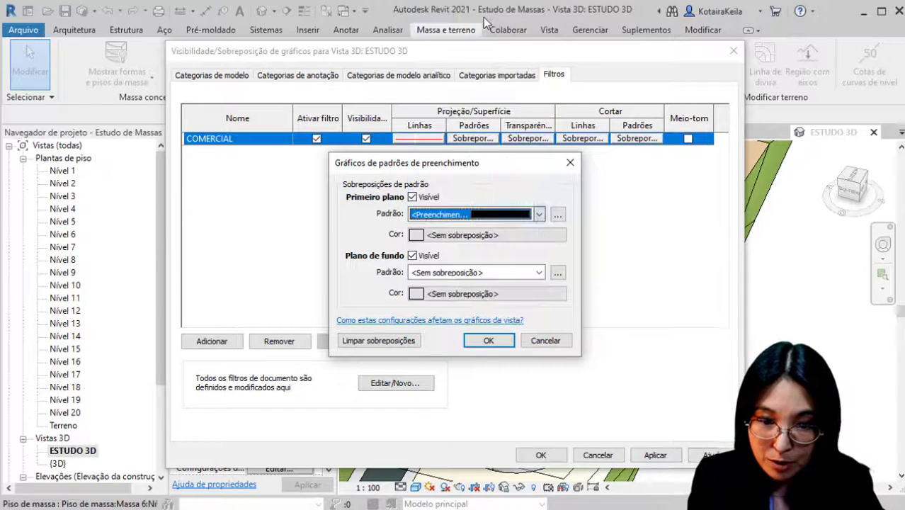
pyautogui.click(481, 235)
pyautogui.click(321, 272)
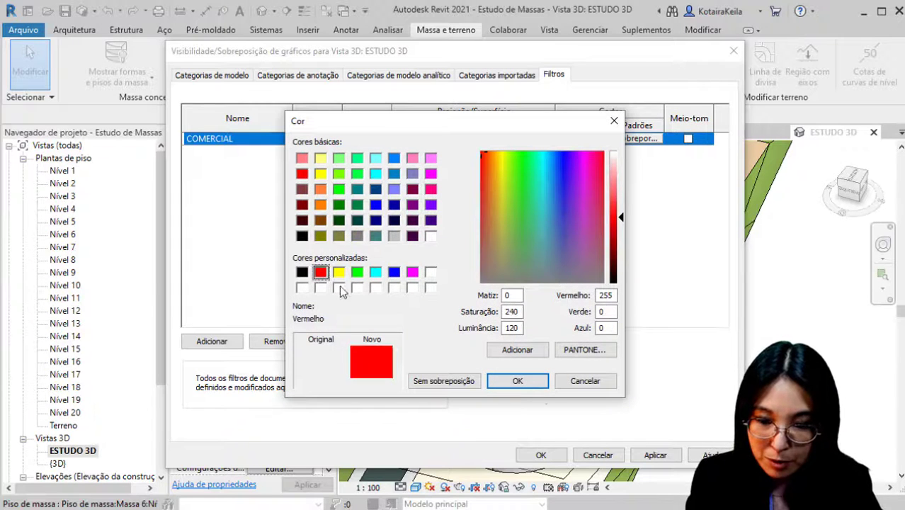
pyautogui.click(518, 382)
pyautogui.click(492, 344)
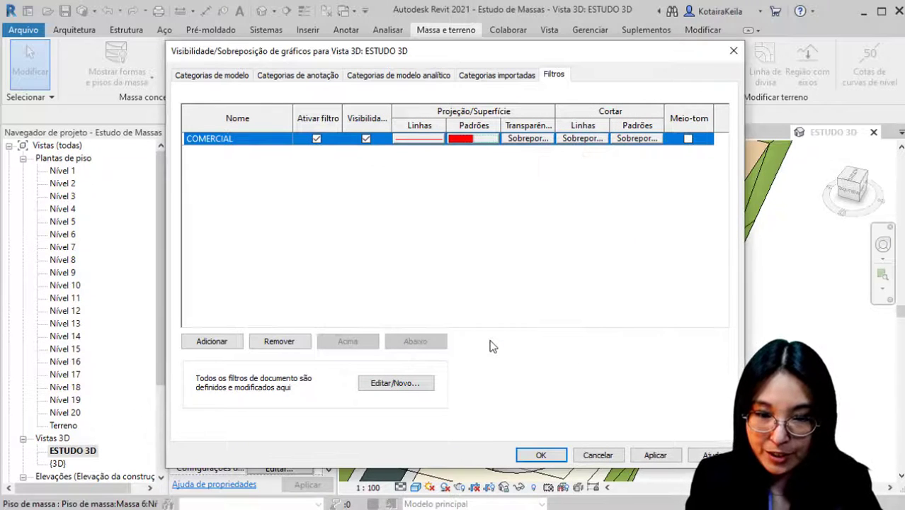
# Set the COMERCIAL filter's surface transparency to 30% and accept the visibility and graphics overrides.
pyautogui.click(527, 139)
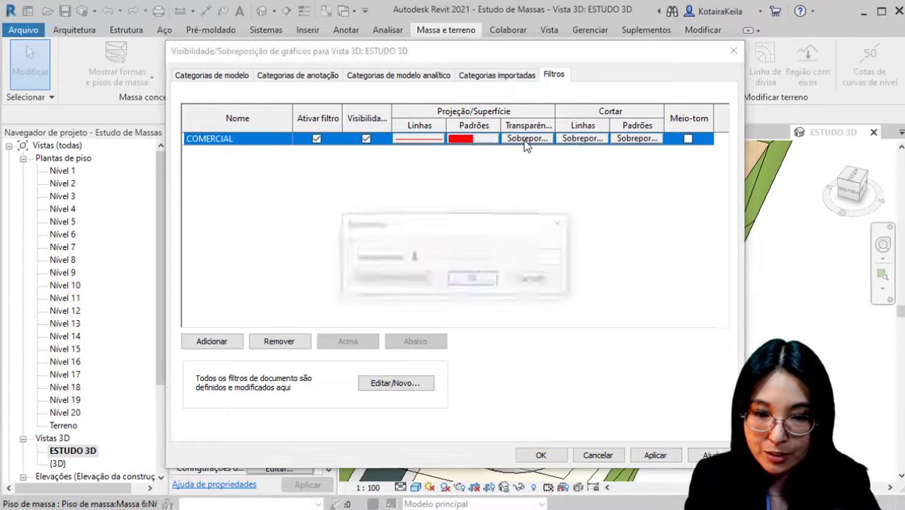
pyautogui.doubleClick(546, 257)
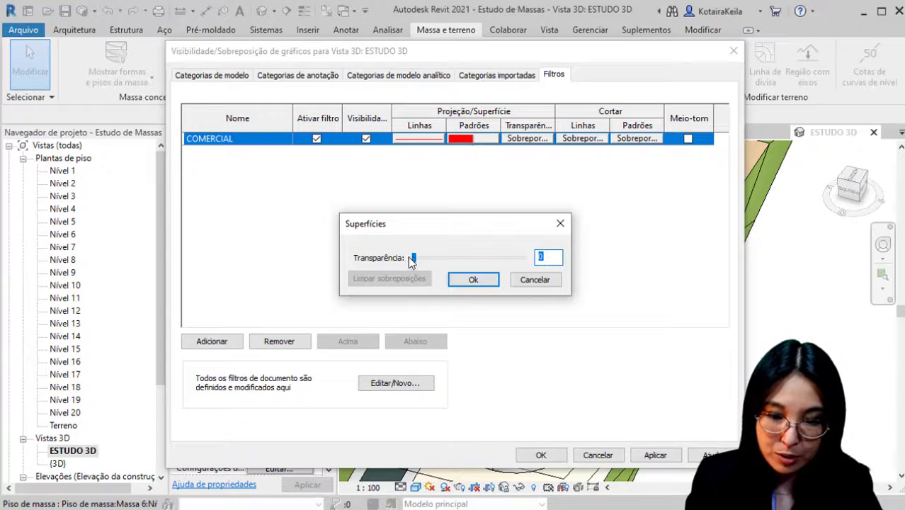
pyautogui.moveTo(414, 259); pyautogui.dragTo(454, 264)
pyautogui.doubleClick(542, 258)
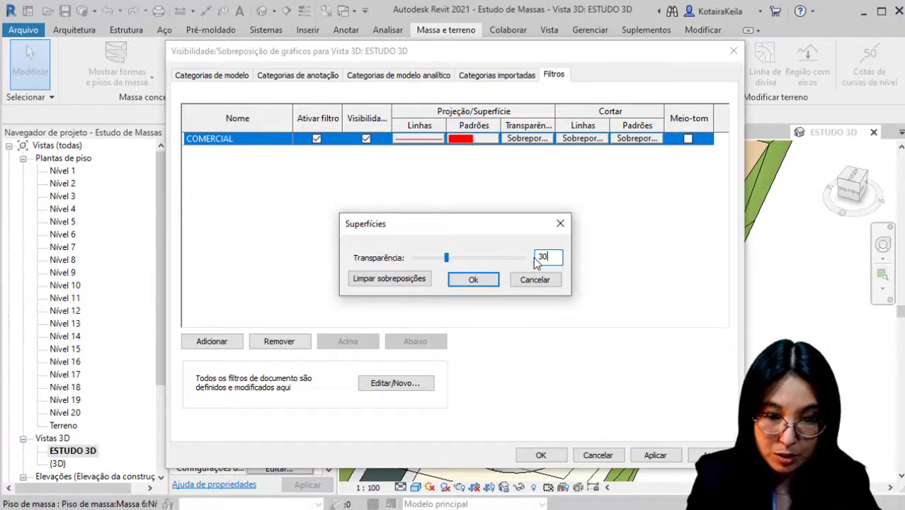
pyautogui.write('30')
pyautogui.click(489, 279)
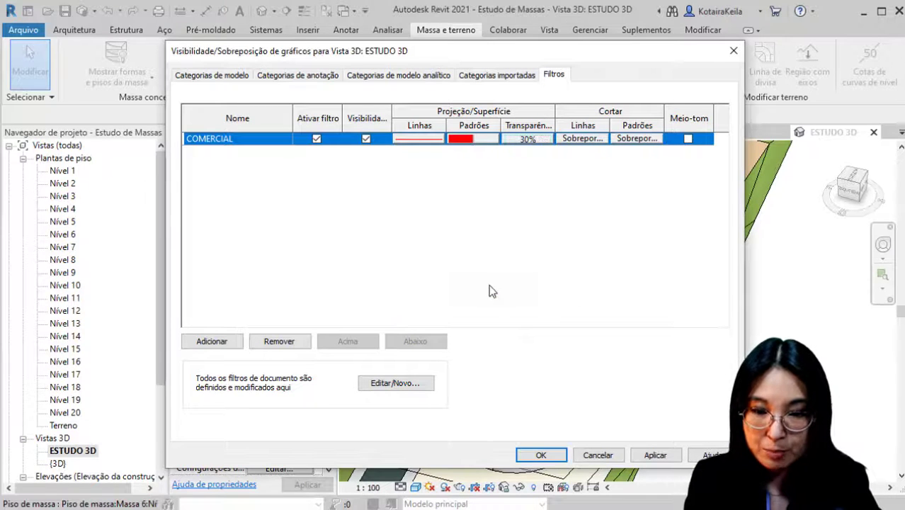
pyautogui.click(542, 455)
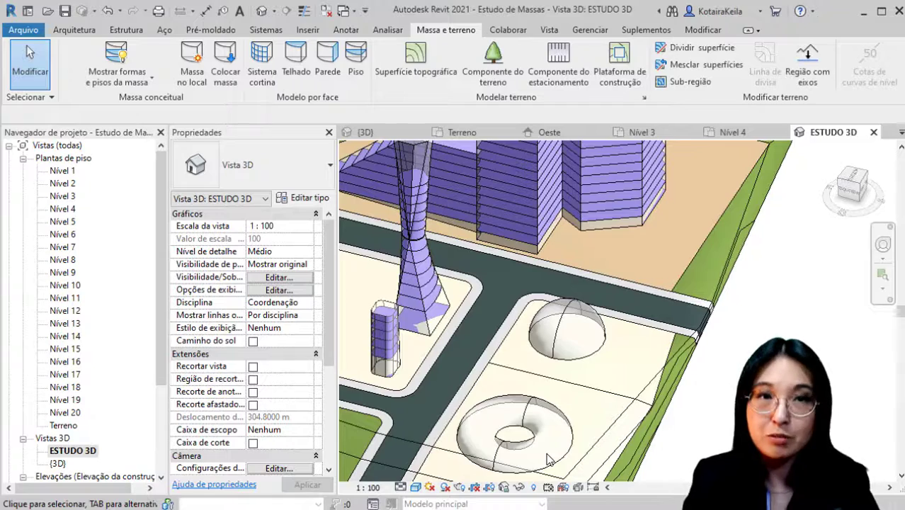
# Select the small tower mass together with its mass floors and lot, and enter COMERCIAL as their comment.
pyautogui.scroll(2, 549, 460)
pyautogui.moveTo(549, 462)
pyautogui.keyDown('shift'); pyautogui.mouseDown(button='middle')
pyautogui.moveTo(554, 467)
pyautogui.moveTo(545, 461)
pyautogui.mouseUp(button='middle'); pyautogui.keyUp('shift')
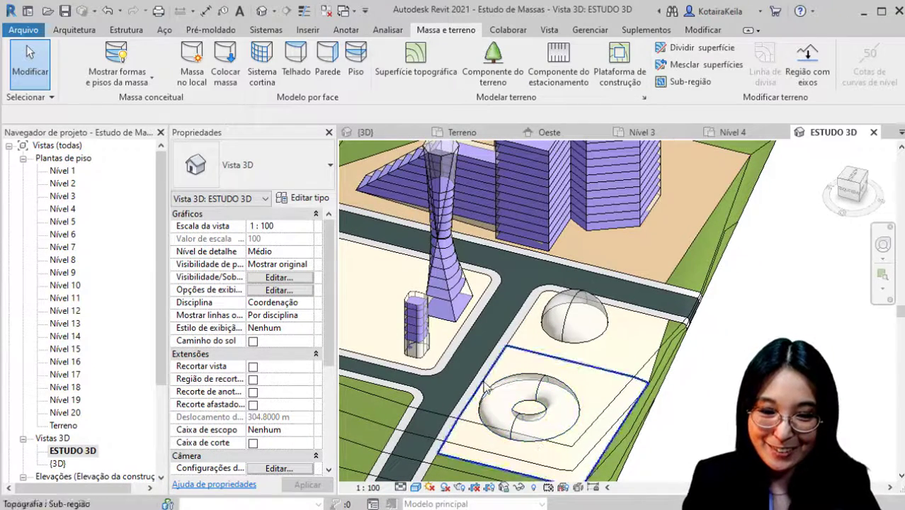
pyautogui.click(420, 343)
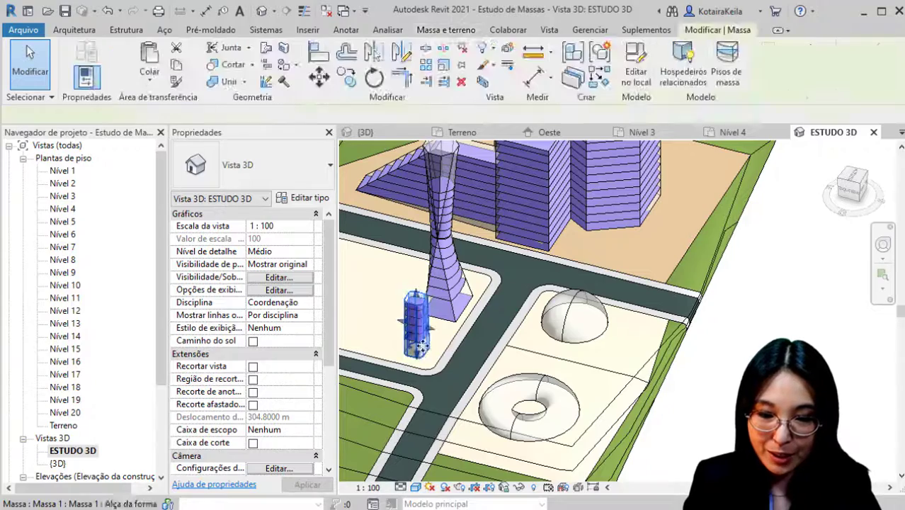
pyautogui.keyDown('shift'); pyautogui.moveTo(419, 344); pyautogui.dragTo(432, 273, button='middle'); pyautogui.keyUp('shift')
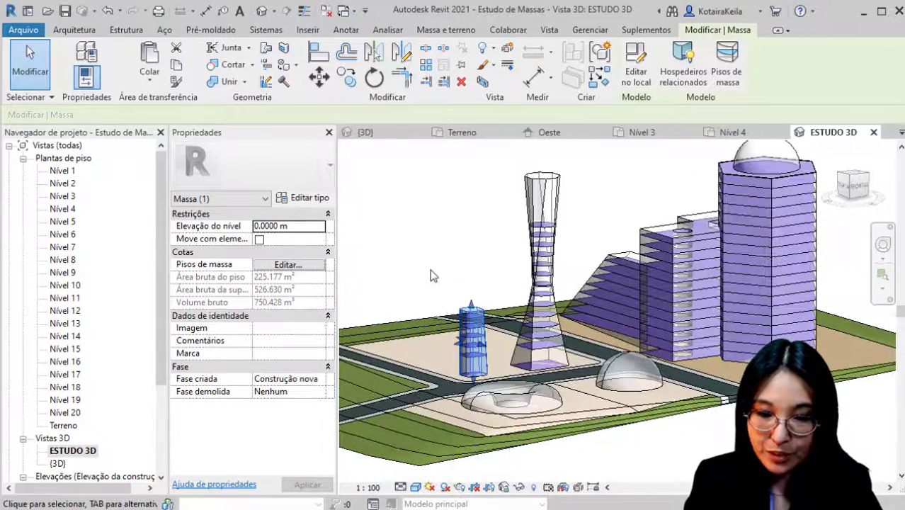
pyautogui.moveTo(408, 250); pyautogui.dragTo(498, 386)
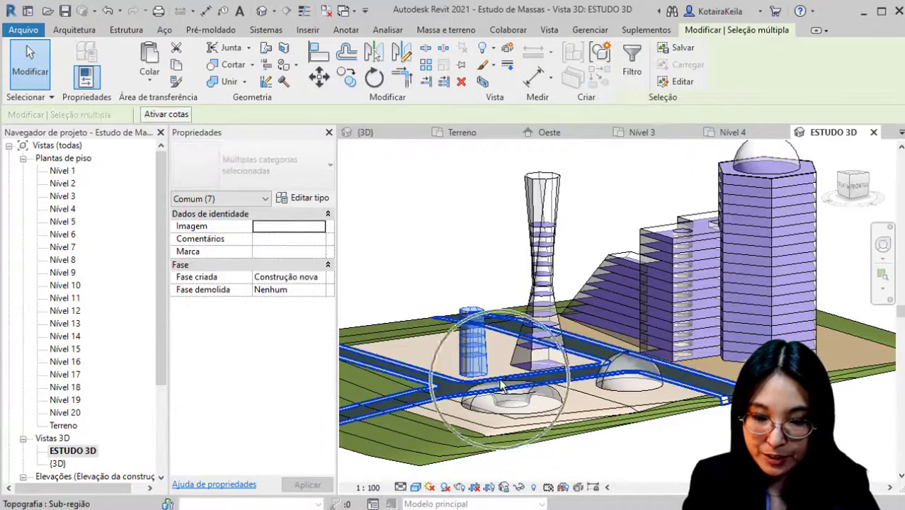
pyautogui.keyDown('ctrl'); pyautogui.click(425, 350); pyautogui.keyUp('ctrl')
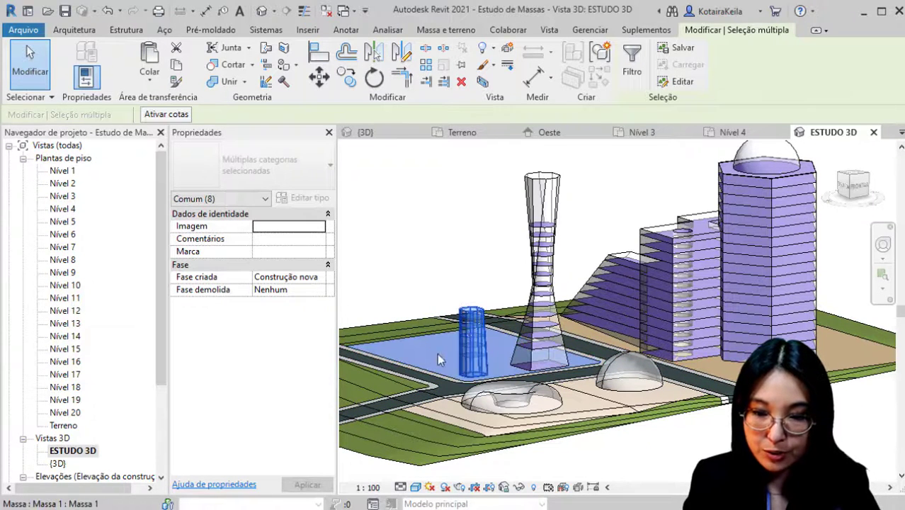
pyautogui.click(292, 243)
pyautogui.write('COMERCIAL')
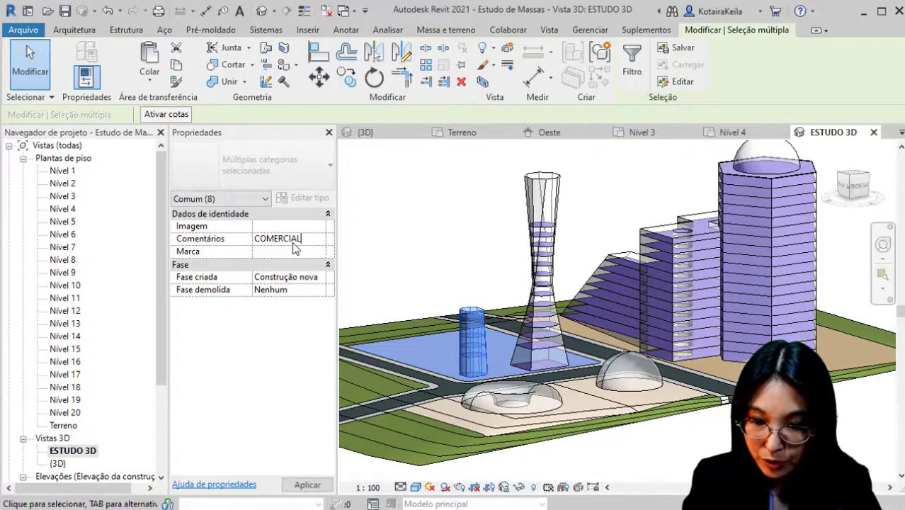
pyautogui.click(493, 250)
# Select the tall narrow-waisted tower mass with its mass floors, leaving out the lot, and enter COMERCIAL as their comment.
pyautogui.scroll(2, 501, 296)
pyautogui.keyDown('shift'); pyautogui.moveTo(501, 296); pyautogui.dragTo(483, 347, button='middle'); pyautogui.keyUp('shift')
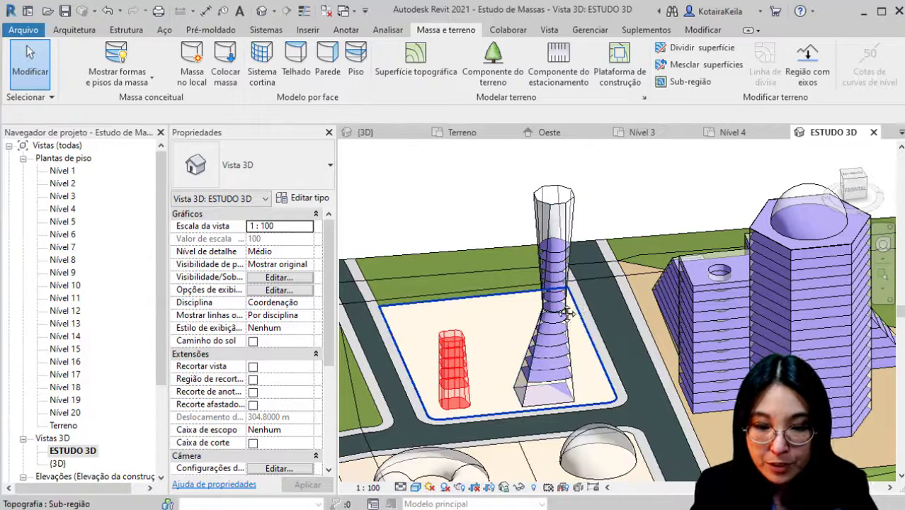
pyautogui.moveTo(568, 309); pyautogui.dragTo(541, 309, button='middle')
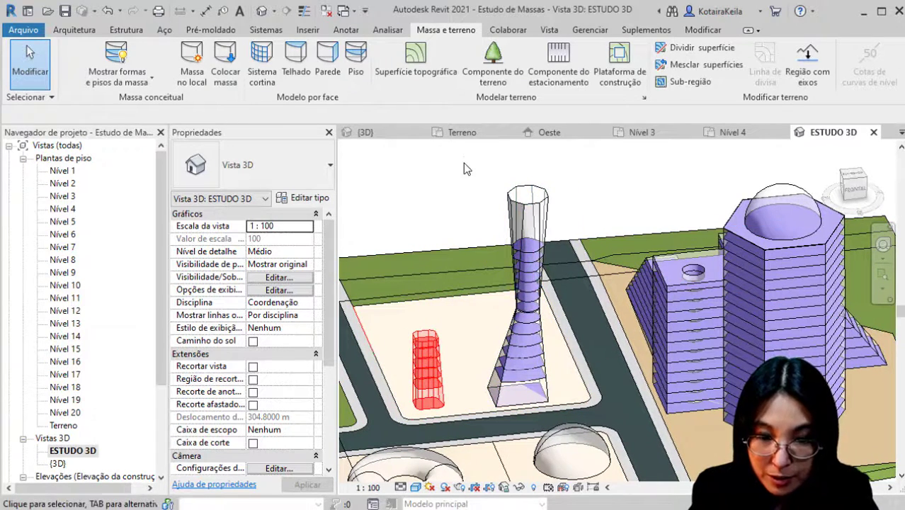
pyautogui.moveTo(463, 157); pyautogui.dragTo(575, 429)
pyautogui.scroll(5, 546, 364)
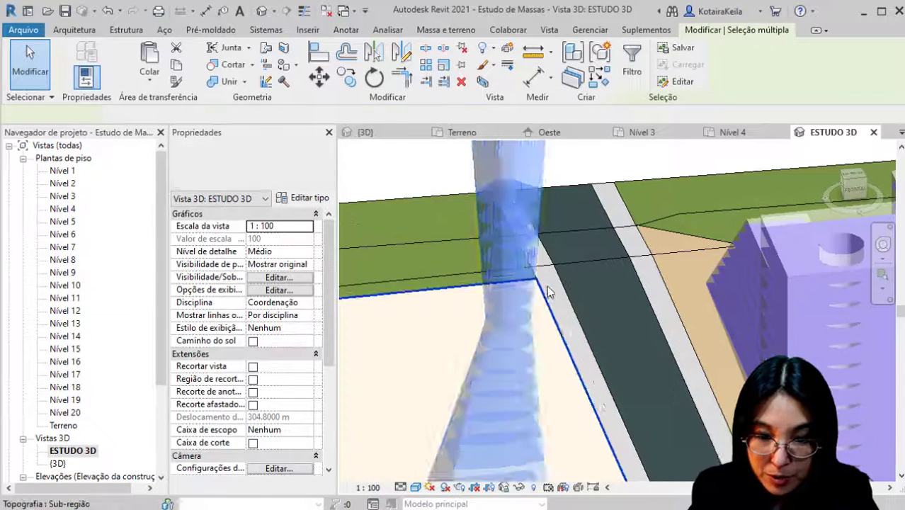
pyautogui.keyDown('shift'); pyautogui.click(518, 261); pyautogui.keyUp('shift')
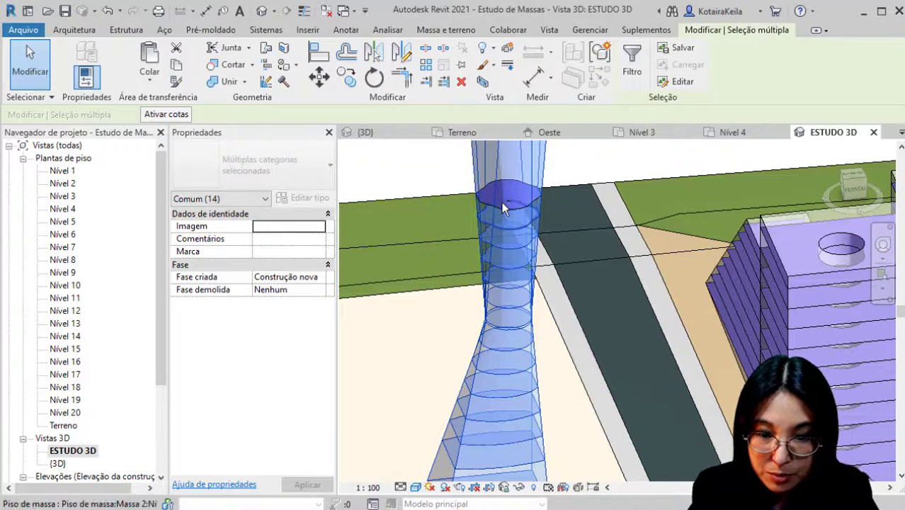
pyautogui.scroll(-4, 532, 351)
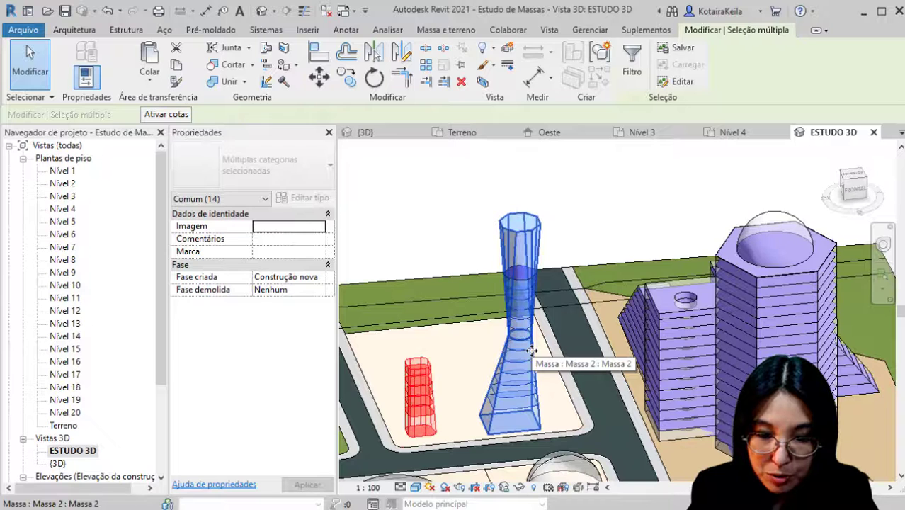
pyautogui.click(287, 239)
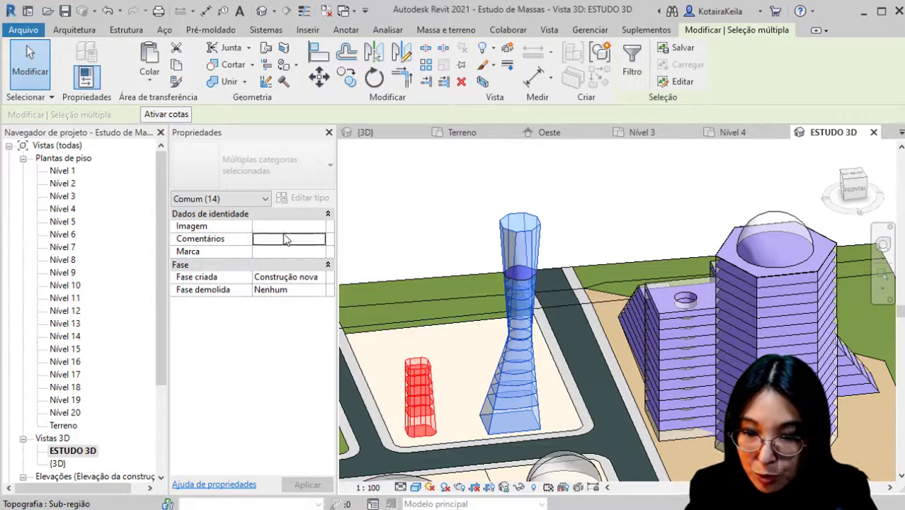
pyautogui.write('COMERCIAL')
pyautogui.click(450, 259)
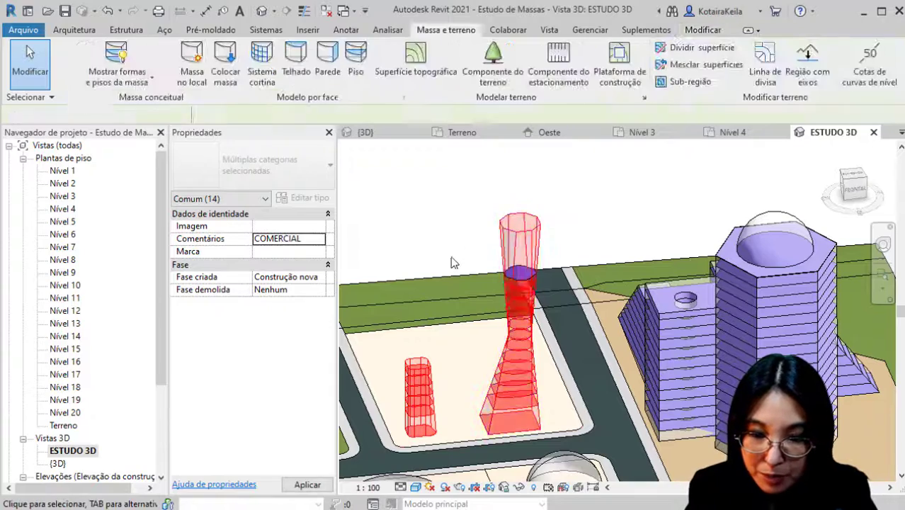
# Select the large building complex across the road with its masses and floors, and set their comment to RESIDENCIAL.
pyautogui.scroll(-2, 452, 259)
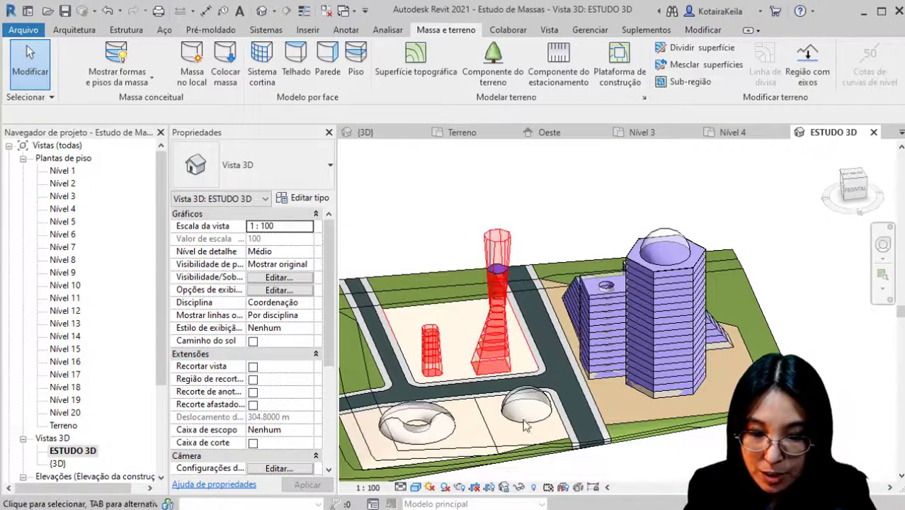
pyautogui.moveTo(617, 422); pyautogui.dragTo(496, 248, button='middle')
pyautogui.moveTo(469, 214); pyautogui.dragTo(692, 492)
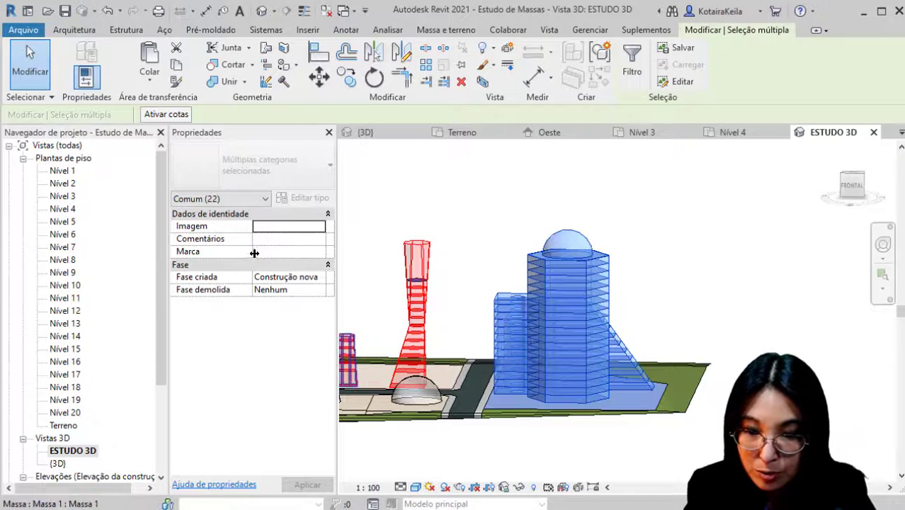
pyautogui.click(277, 241)
pyautogui.write('rE')
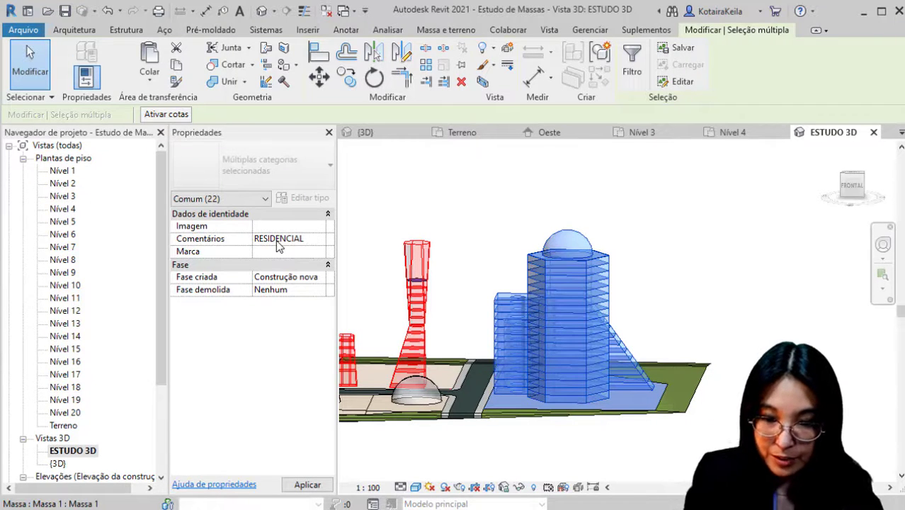
pyautogui.press('Return')
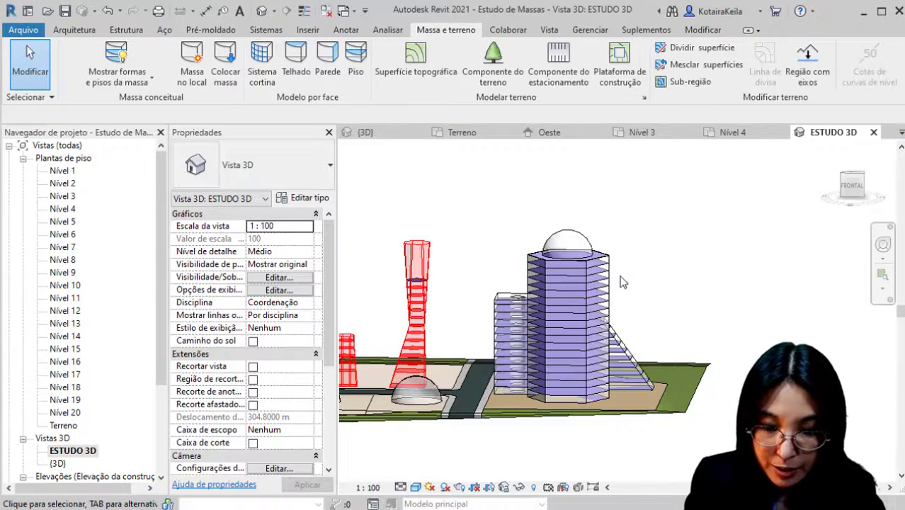
# Select four mass floors below the waist of the tall tower and change their comment to RESIDENCIAL.
pyautogui.keyDown('shift'); pyautogui.moveTo(609, 297); pyautogui.dragTo(457, 421, button='middle'); pyautogui.keyUp('shift')
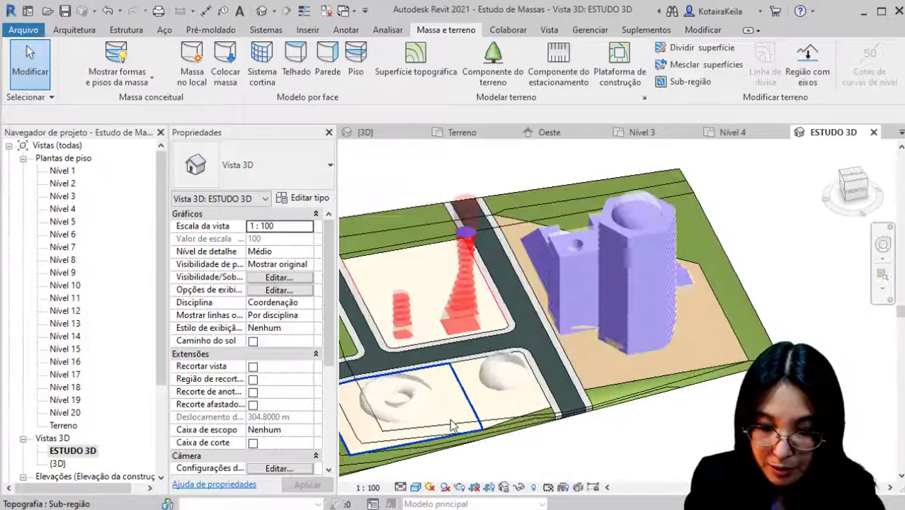
pyautogui.scroll(5, 461, 337)
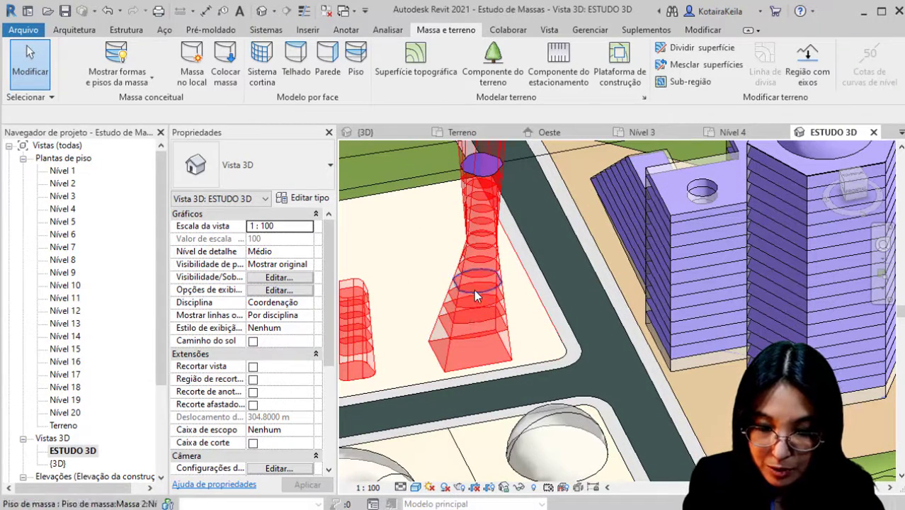
pyautogui.click(479, 282)
pyautogui.keyDown('ctrl'); pyautogui.click(475, 303); pyautogui.keyUp('ctrl')
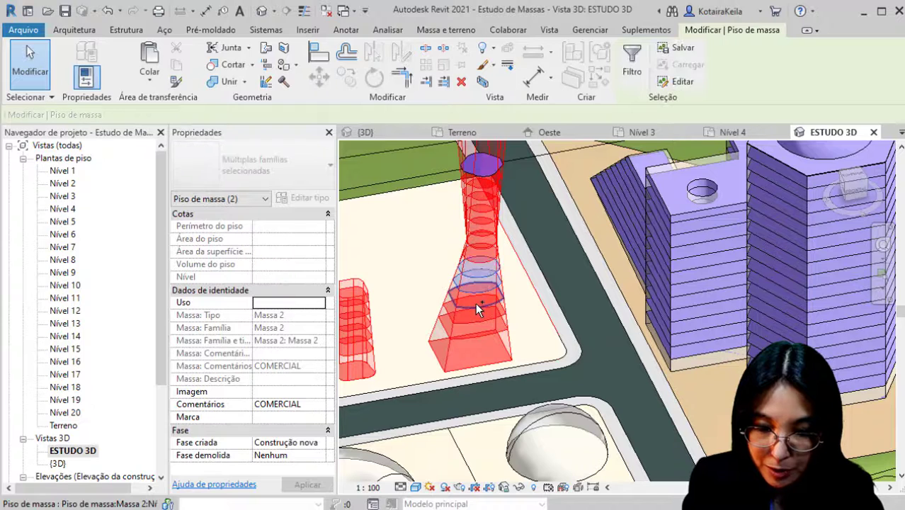
pyautogui.keyDown('ctrl'); pyautogui.click(474, 325); pyautogui.keyUp('ctrl')
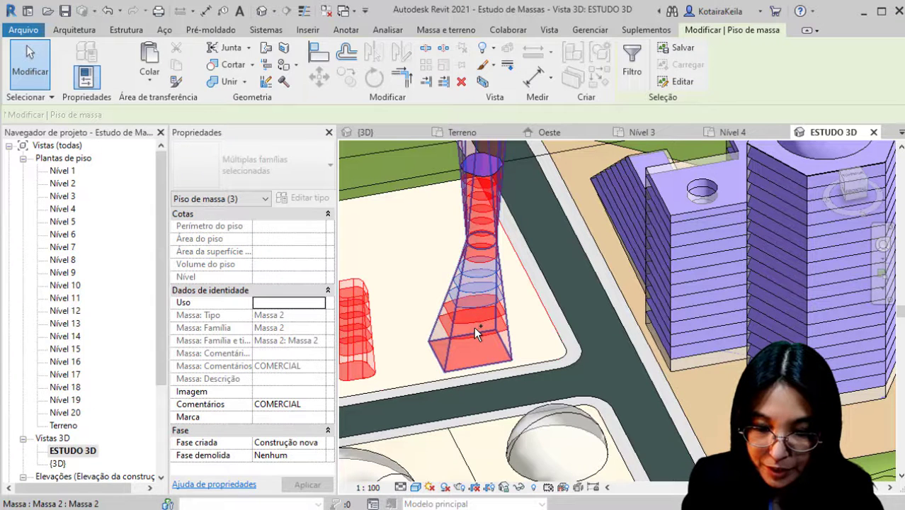
pyautogui.keyDown('ctrl'); pyautogui.click(477, 265); pyautogui.keyUp('ctrl')
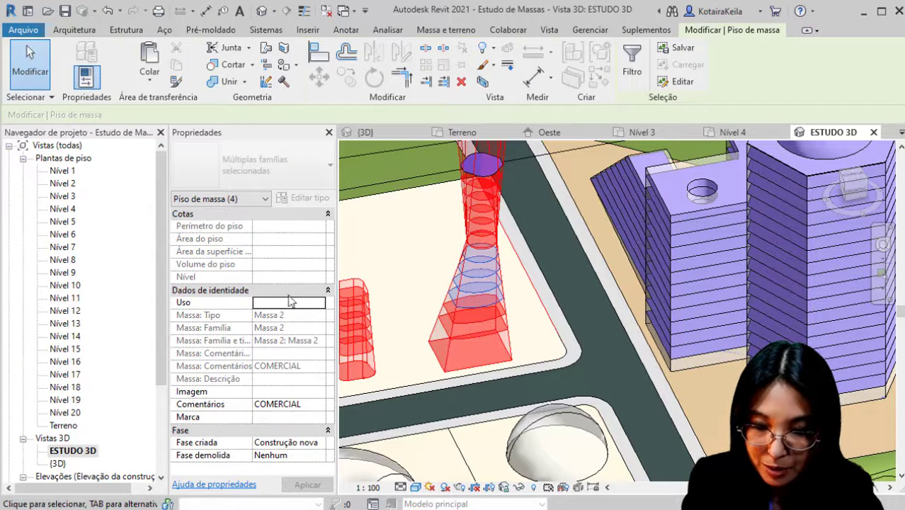
pyautogui.click(298, 405)
pyautogui.doubleClick(276, 404)
pyautogui.write('RESIDENCIAL')
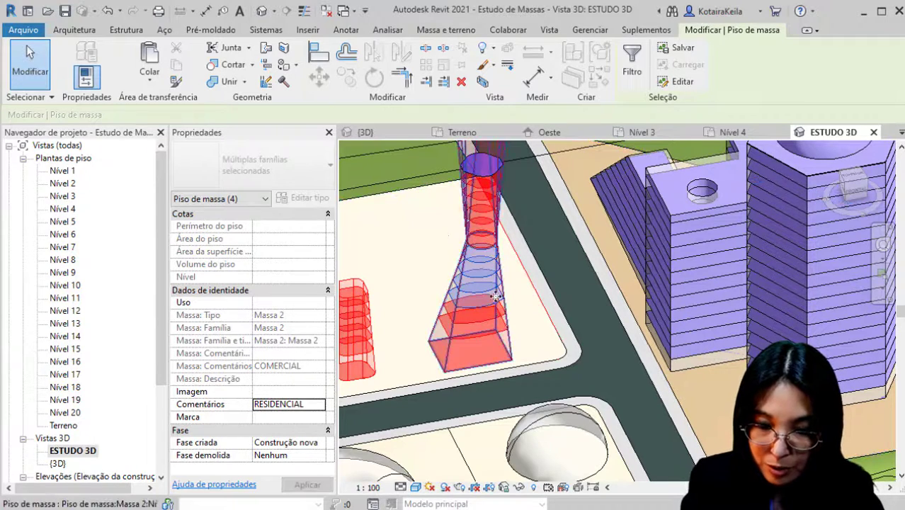
# Select the dome and torus masses together with the two lots beneath them, and enter INSTITUCIONAL as their comment.
pyautogui.scroll(-3, 491, 232)
pyautogui.press('Escape')
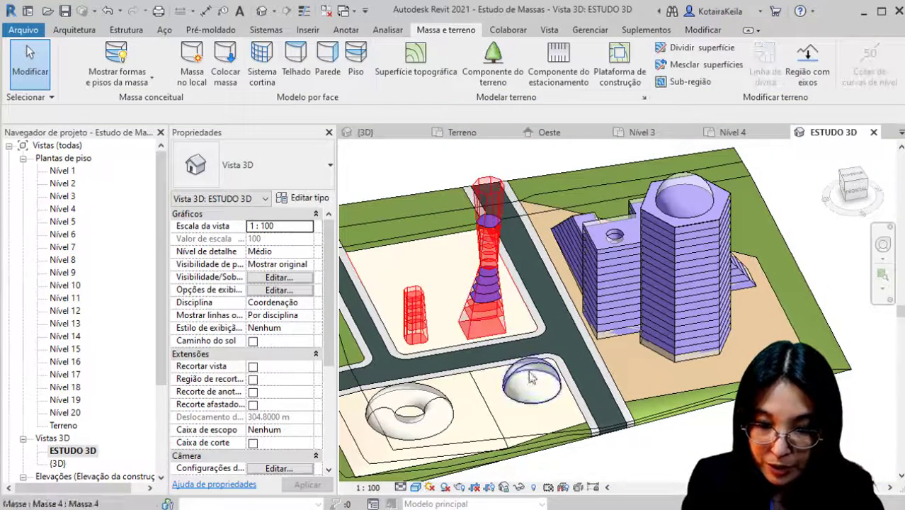
pyautogui.click(489, 227)
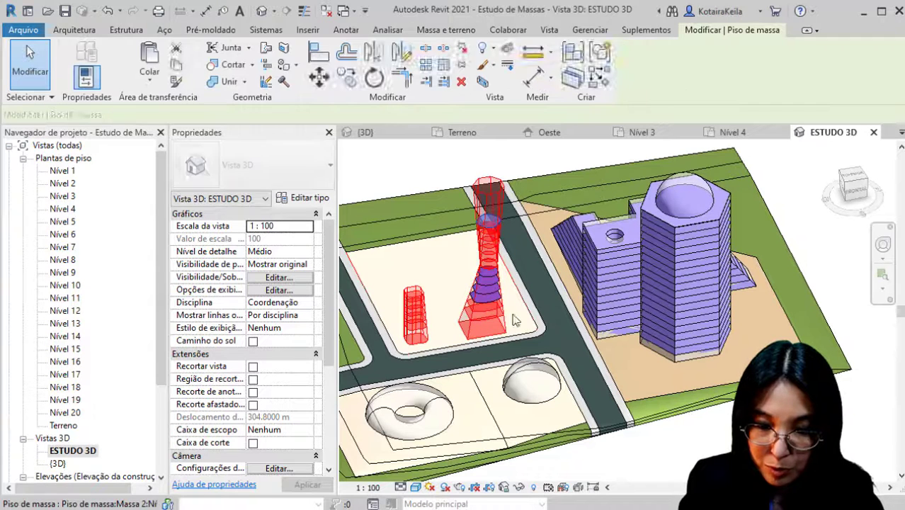
pyautogui.keyDown('ctrl'); pyautogui.click(528, 376); pyautogui.keyUp('ctrl')
pyautogui.keyDown('ctrl'); pyautogui.click(396, 406); pyautogui.keyUp('ctrl')
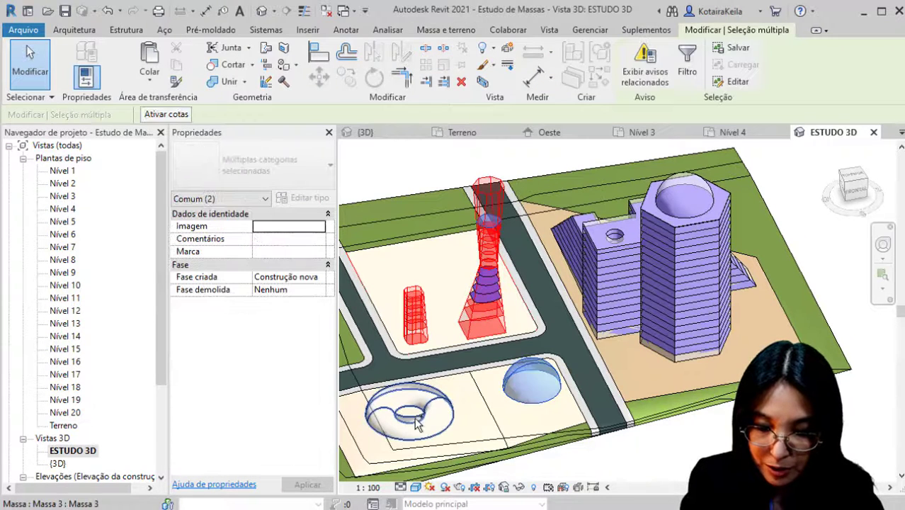
pyautogui.keyDown('ctrl'); pyautogui.click(514, 443); pyautogui.keyUp('ctrl')
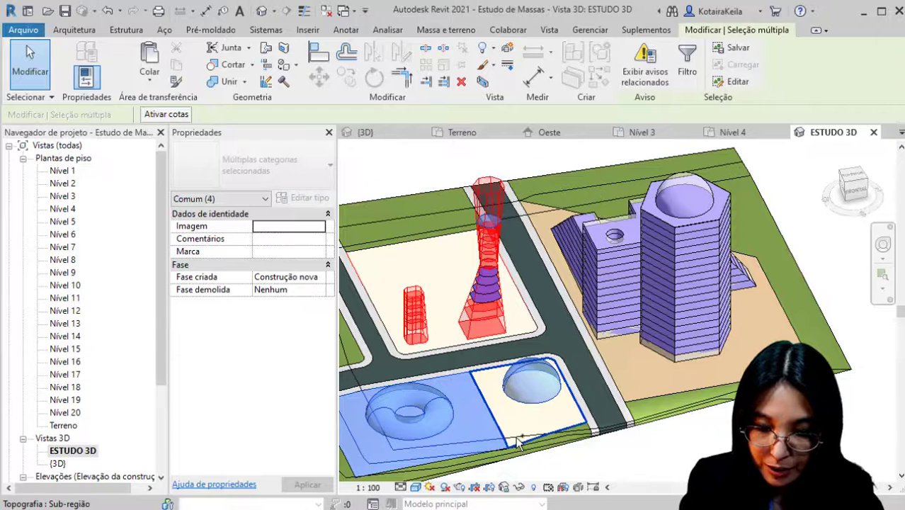
pyautogui.keyDown('ctrl'); pyautogui.click(520, 437); pyautogui.keyUp('ctrl')
pyautogui.write('INSI')
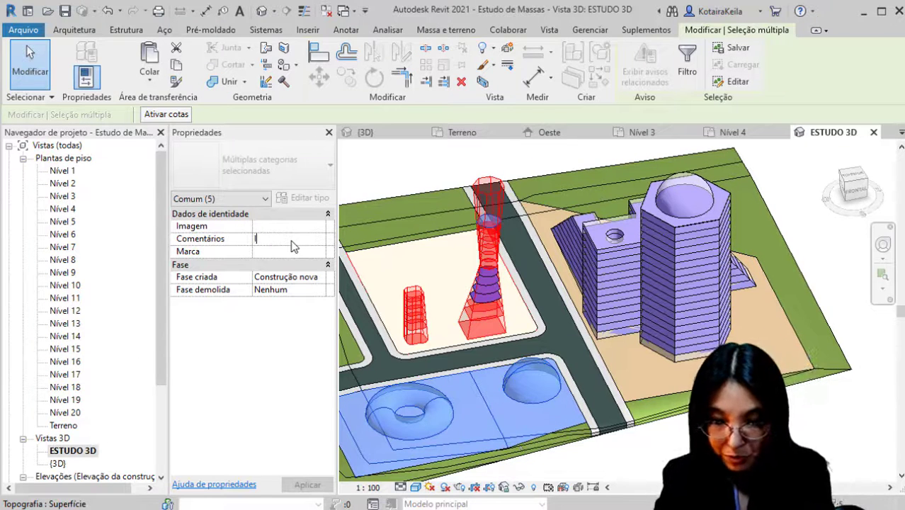
pyautogui.write('TITUCIONAL')
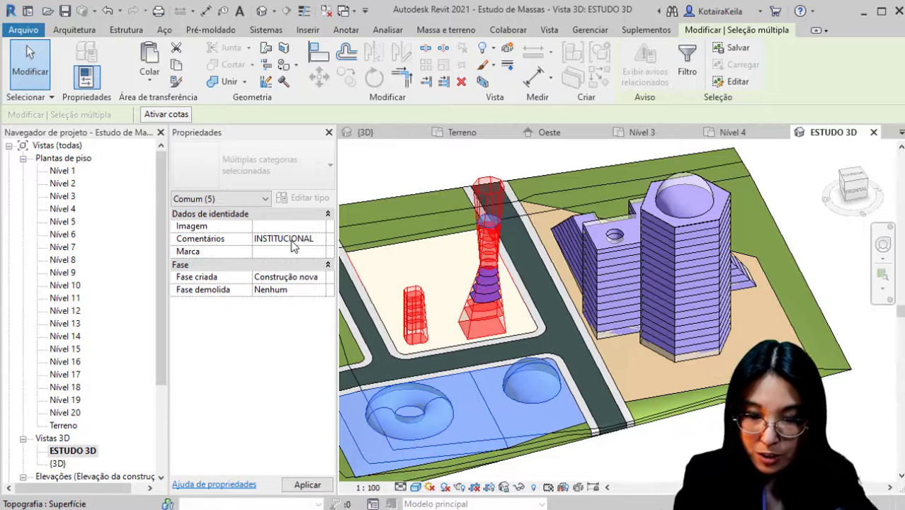
pyautogui.doubleClick(320, 239)
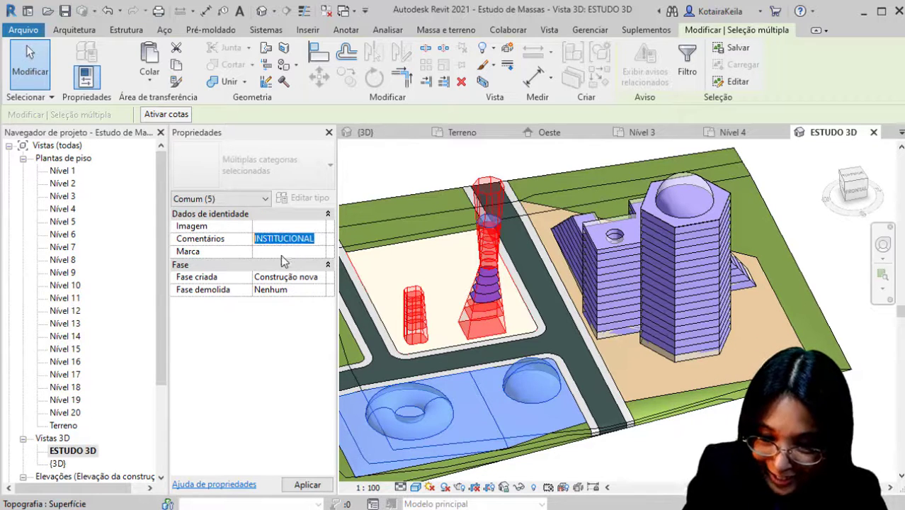
pyautogui.click(825, 237)
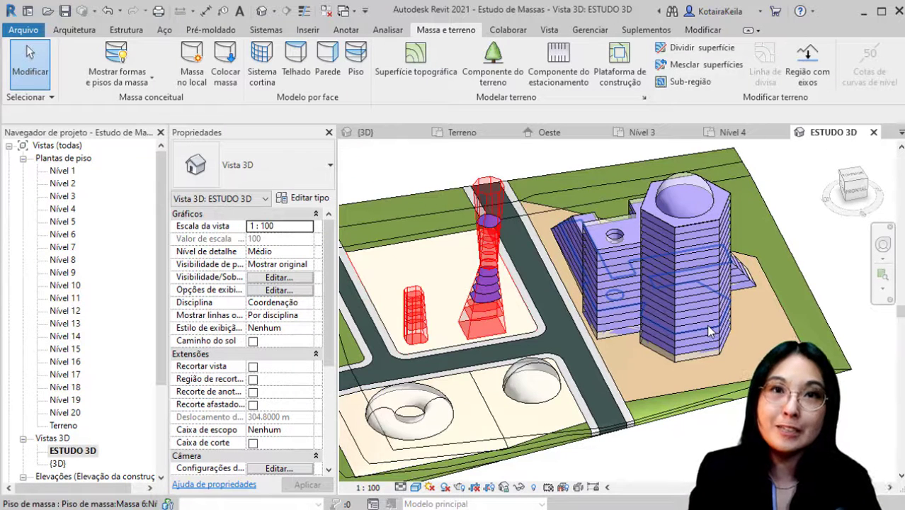
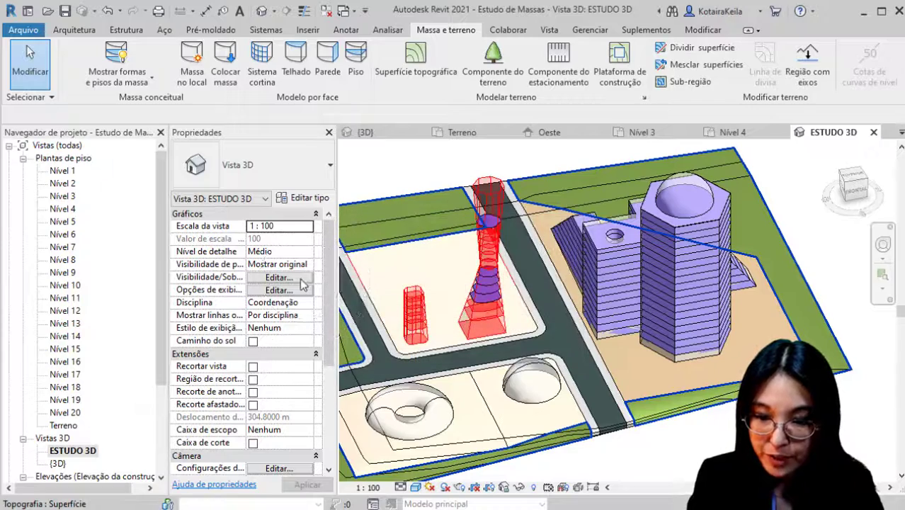
# Open the view filter definitions for ESTUDO 3D and duplicate the COMERCIAL filter twice.
pyautogui.click(301, 279)
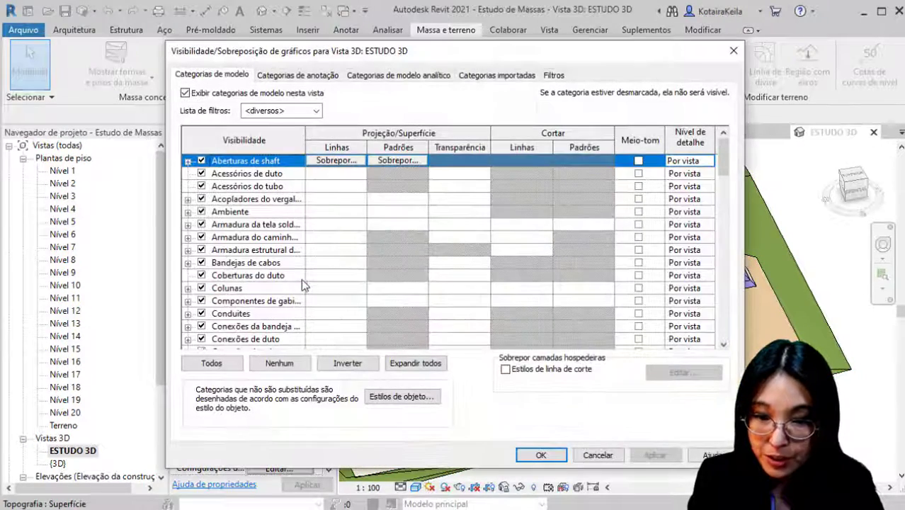
pyautogui.click(555, 75)
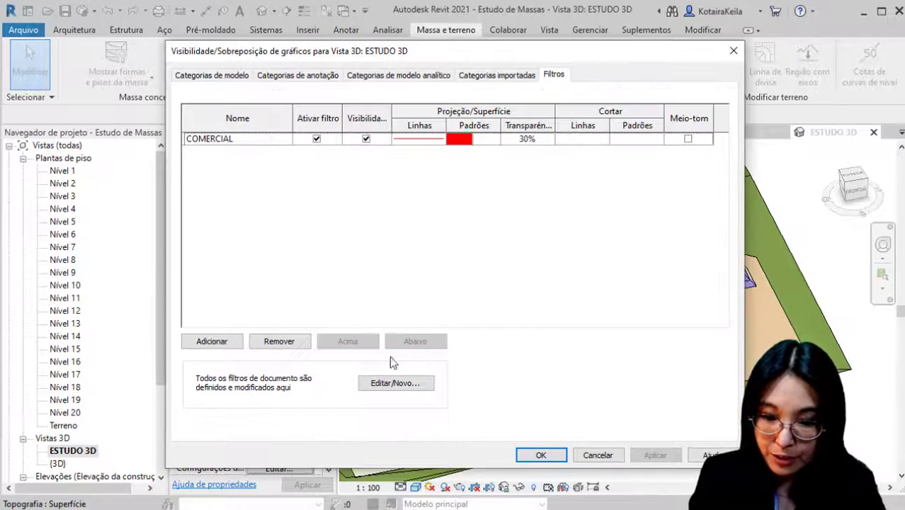
pyautogui.click(392, 383)
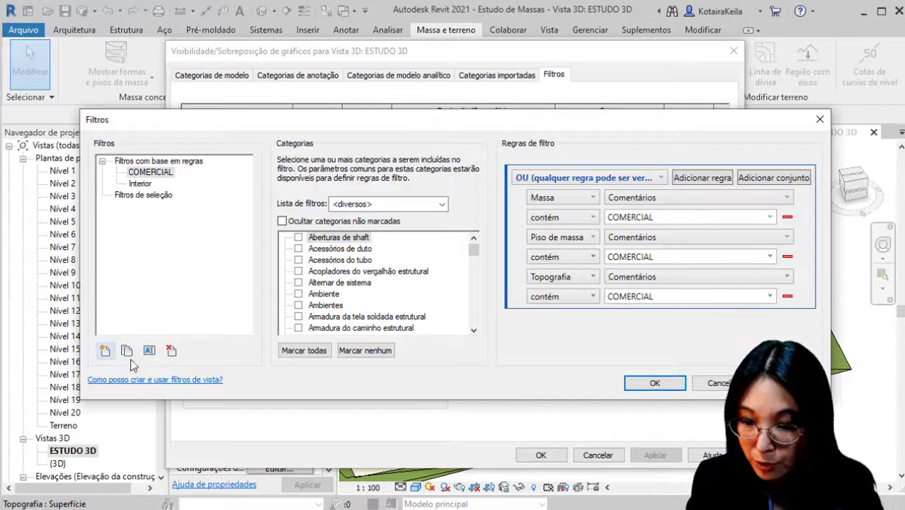
pyautogui.click(150, 172)
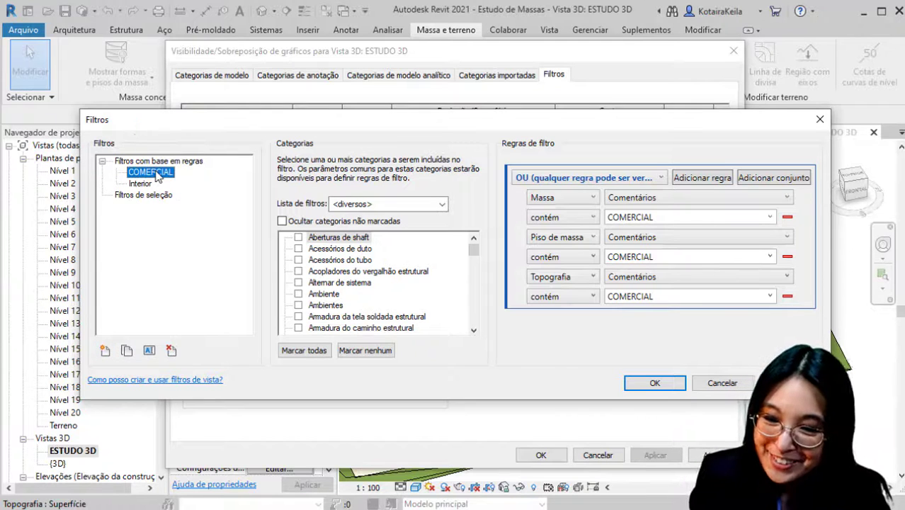
pyautogui.scroll(-15, 365, 311)
pyautogui.rightClick(161, 175)
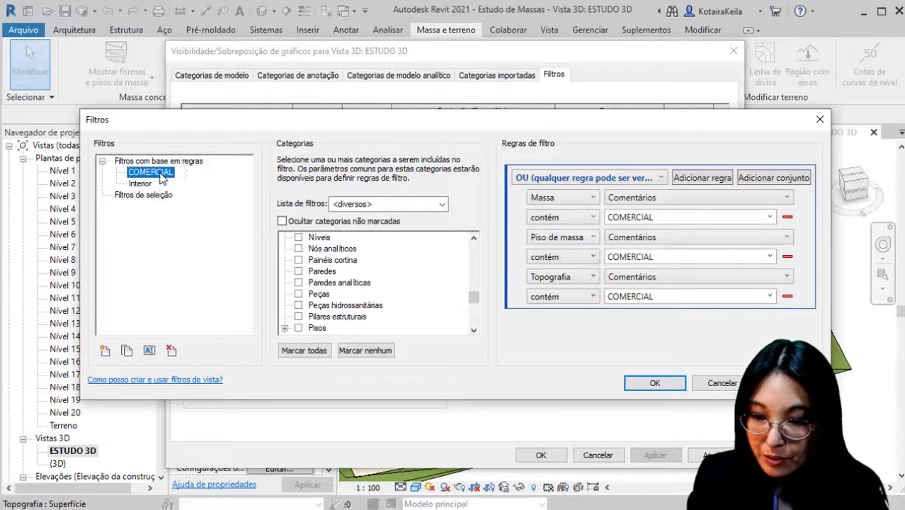
pyautogui.click(180, 186)
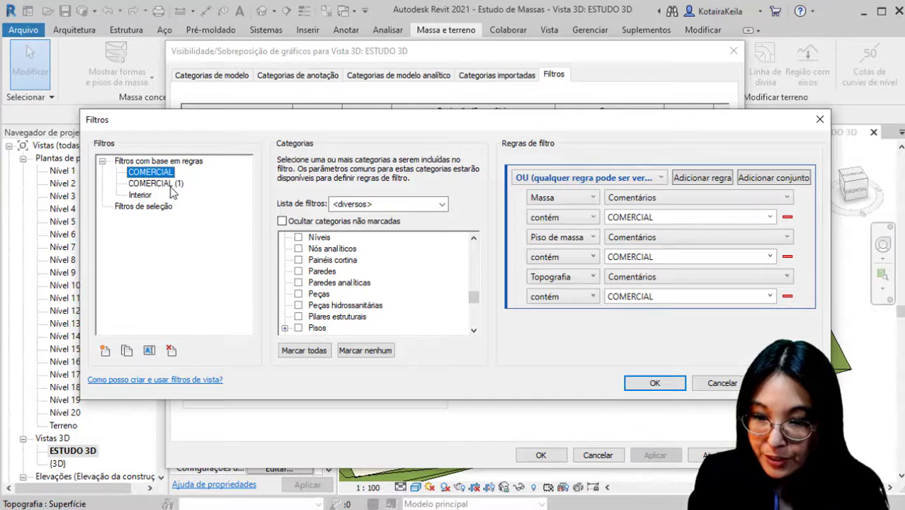
pyautogui.click(156, 184)
pyautogui.click(150, 172)
pyautogui.rightClick(163, 174)
pyautogui.click(189, 184)
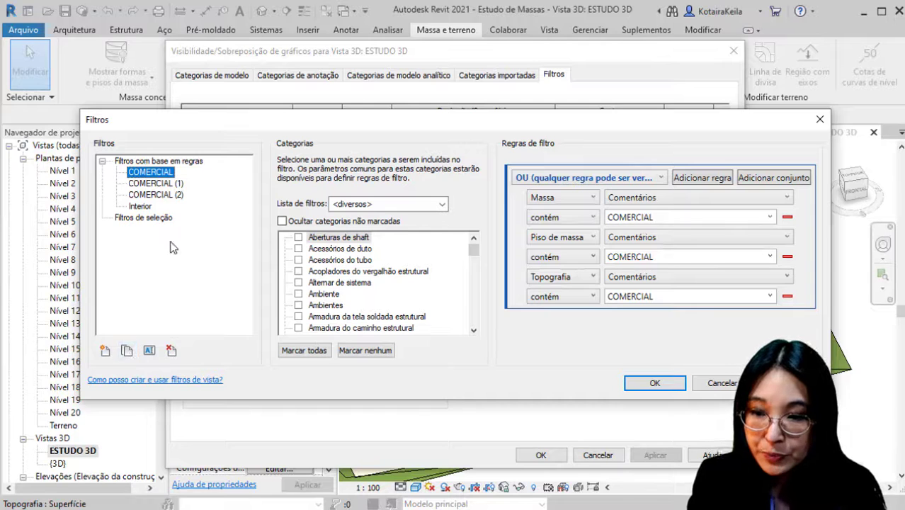
# Rename the filter COMERCIAL (1) as INSTITUCIONAL and COMERCIAL (2) as RESIDENCIAL.
pyautogui.click(157, 184)
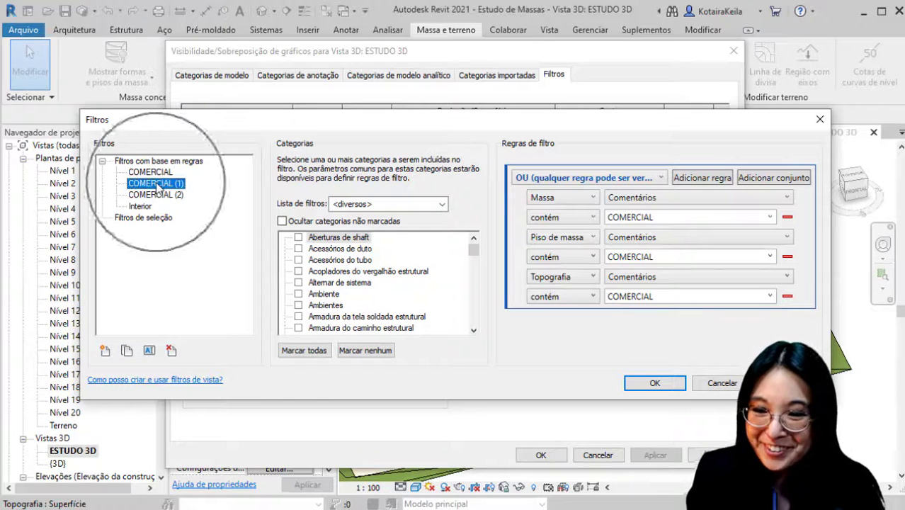
pyautogui.click(150, 352)
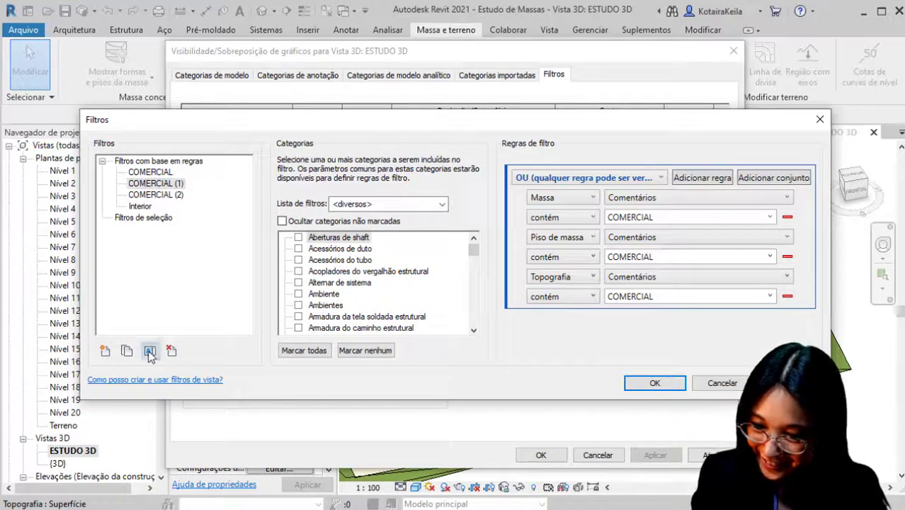
pyautogui.write('INSTITUCIONAL')
pyautogui.click(471, 292)
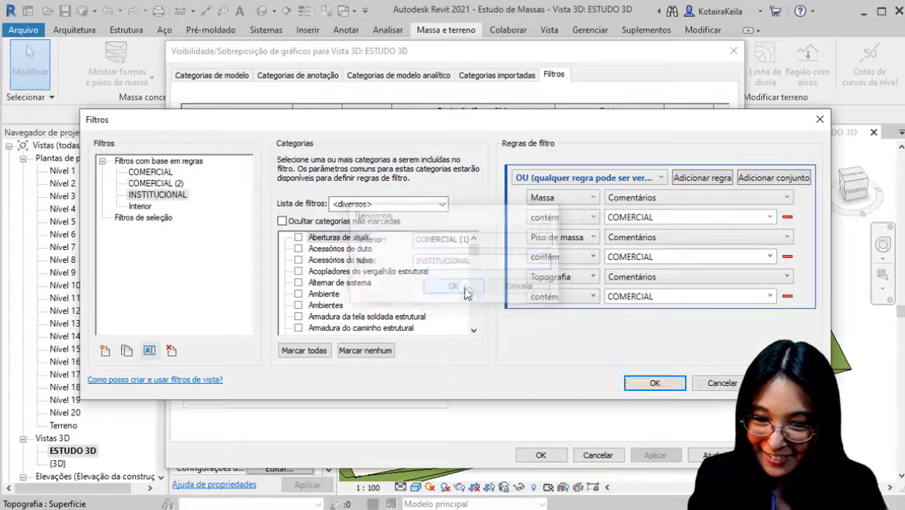
pyautogui.click(160, 184)
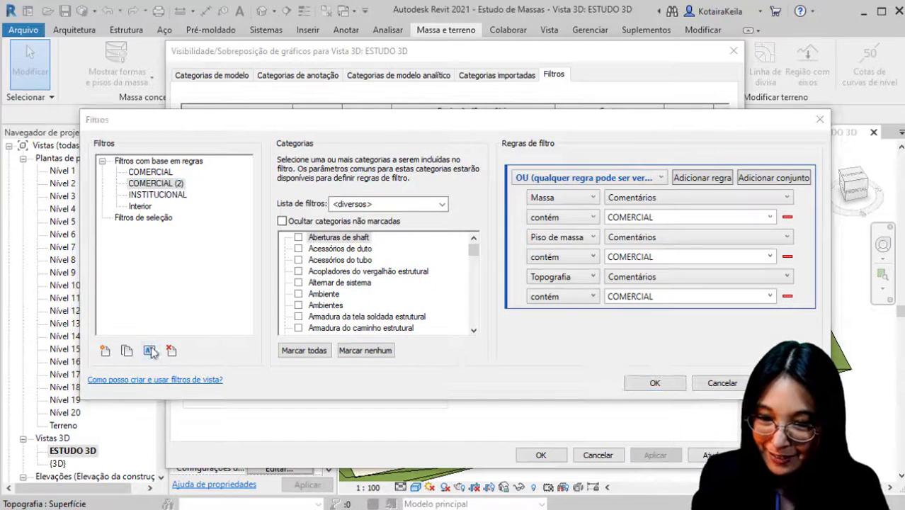
pyautogui.click(150, 351)
pyautogui.write('RESIDENCIAL')
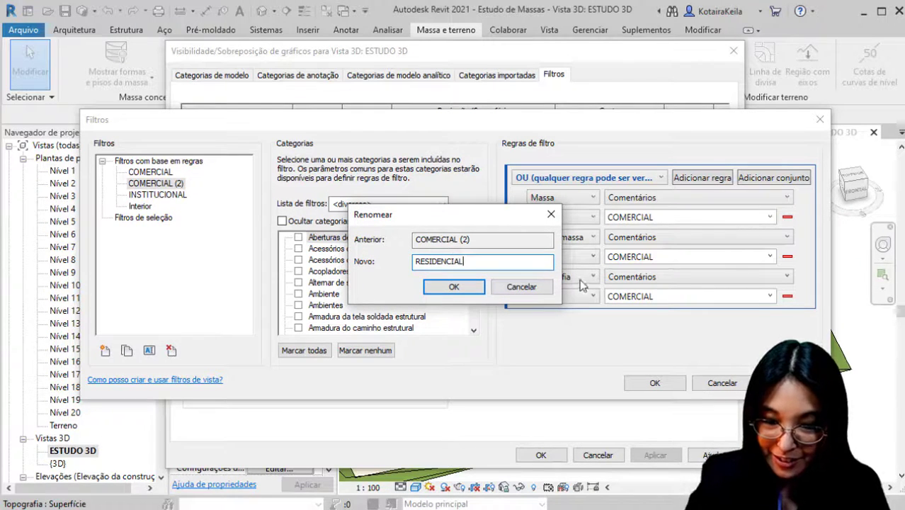
pyautogui.click(452, 287)
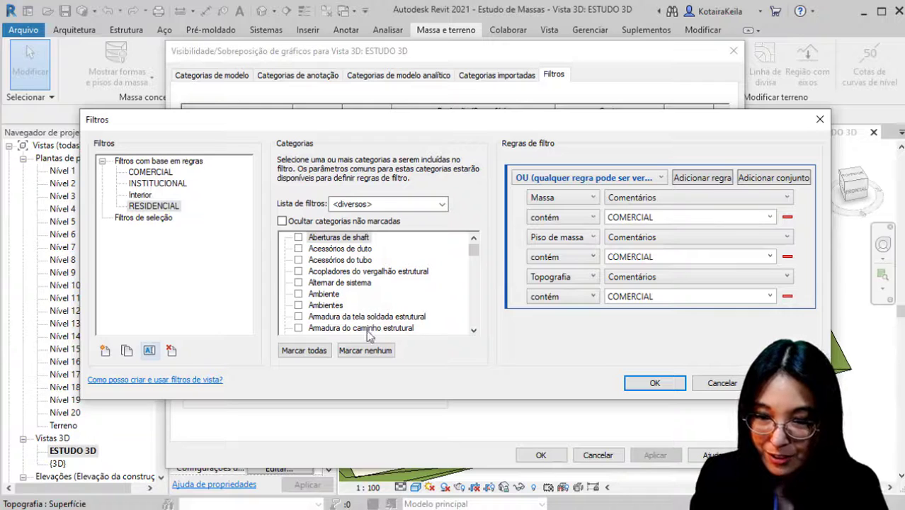
# In the INSTITUCIONAL filter, set the Massa, Piso de massa and Topografia comment rules to contain INSTITUCIONAL.
pyautogui.click(170, 186)
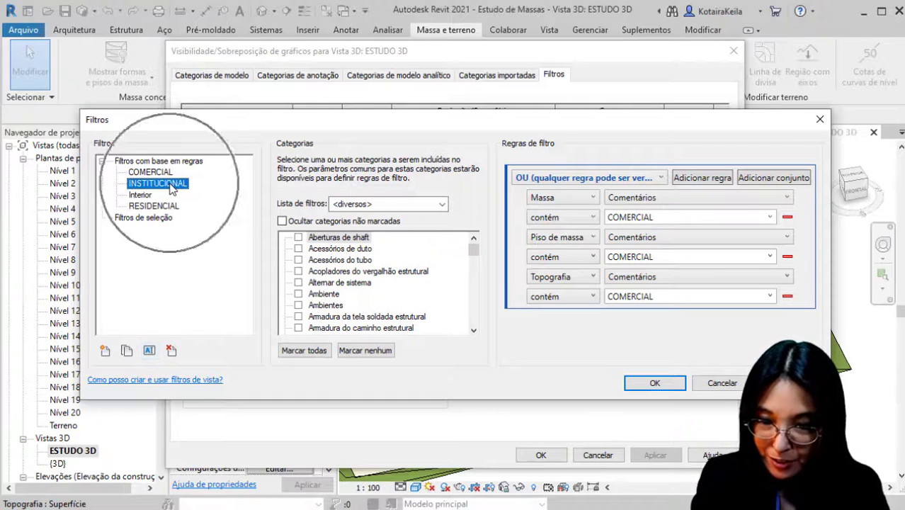
pyautogui.moveTo(475, 249); pyautogui.dragTo(474, 319)
pyautogui.click(285, 250)
pyautogui.scroll(1, 385, 274)
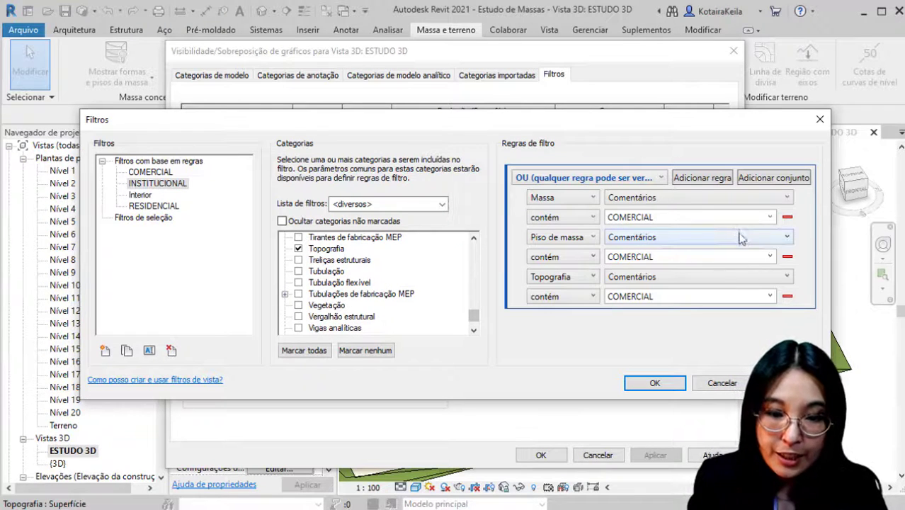
pyautogui.doubleClick(697, 218)
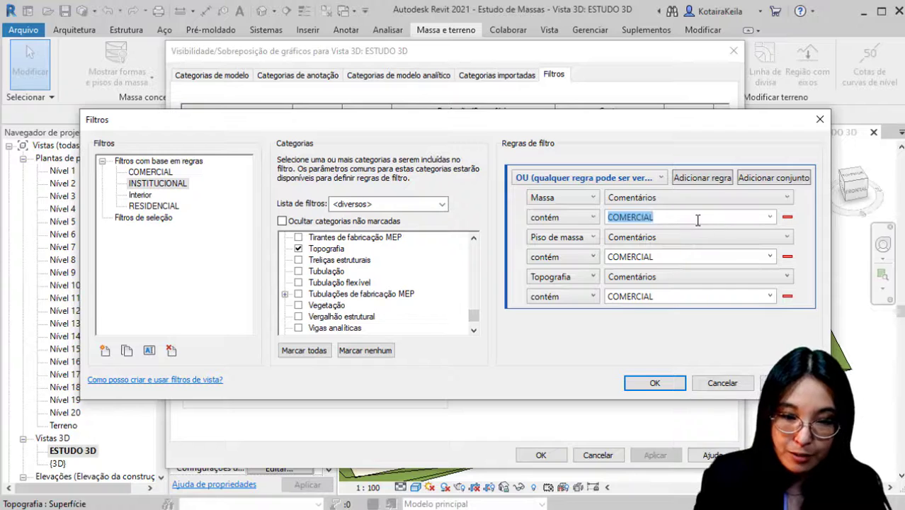
pyautogui.write('INSTITUCIONAL')
pyautogui.doubleClick(677, 259)
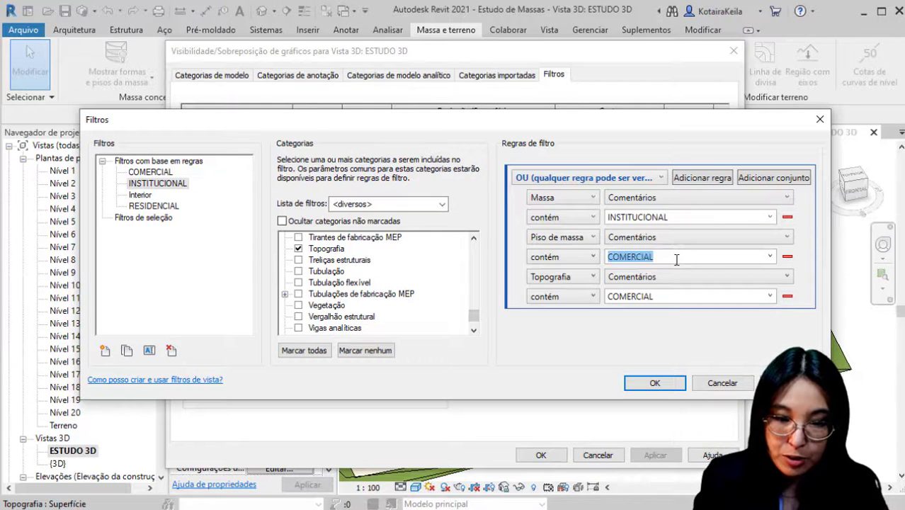
pyautogui.write('INSTITUCIONAL')
pyautogui.doubleClick(677, 298)
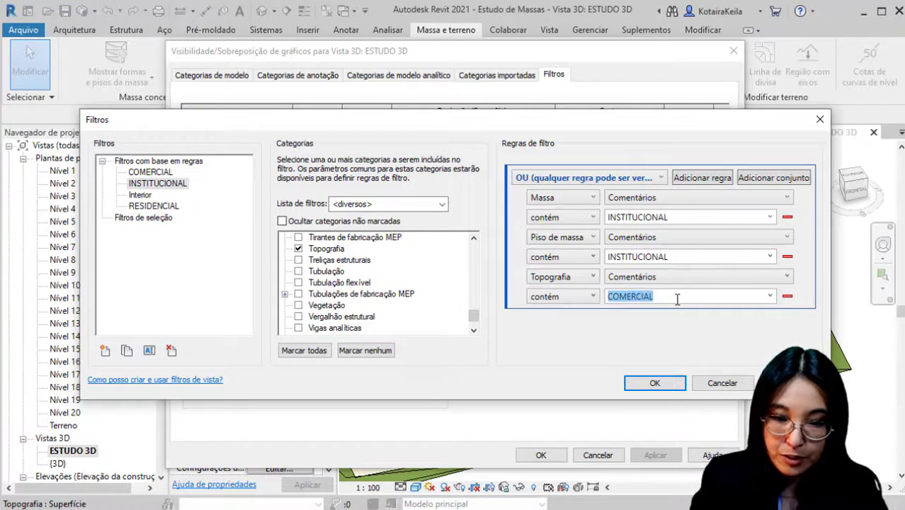
pyautogui.write('INSTITUCIONAL')
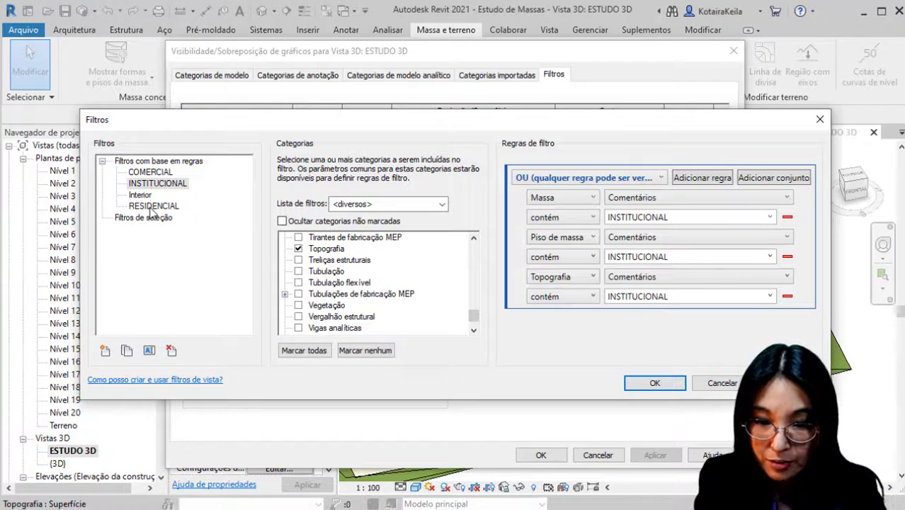
pyautogui.click(151, 172)
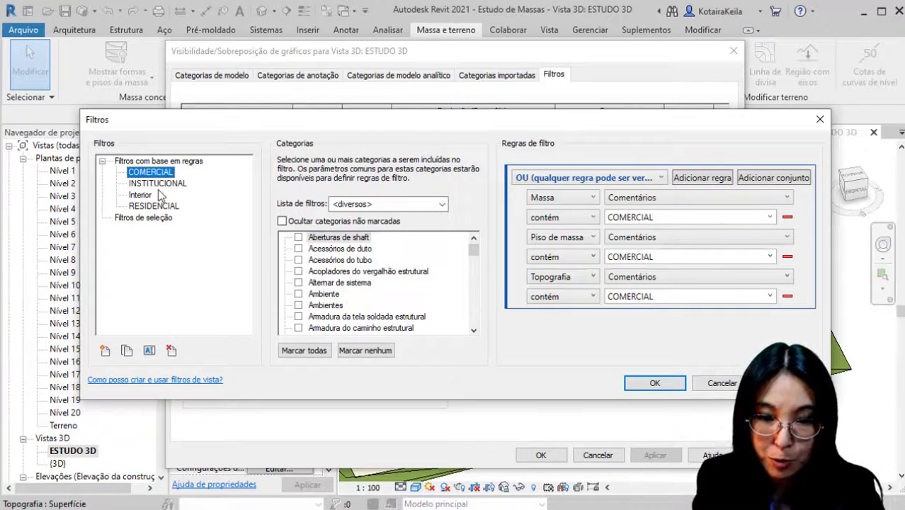
pyautogui.click(160, 184)
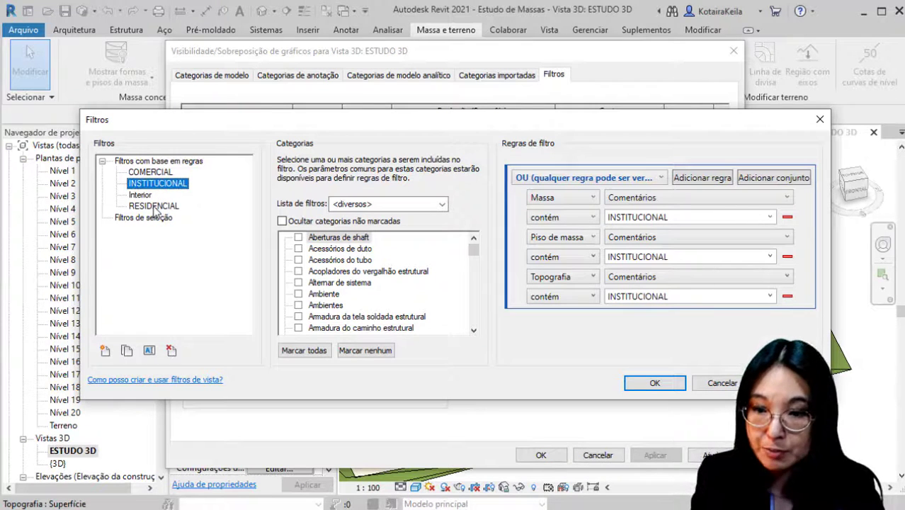
# In the RESIDENCIAL filter, set the Massa, Piso de massa and Topografia comment rules to contain RESIDENCIAL, and accept the filter definitions.
pyautogui.click(154, 206)
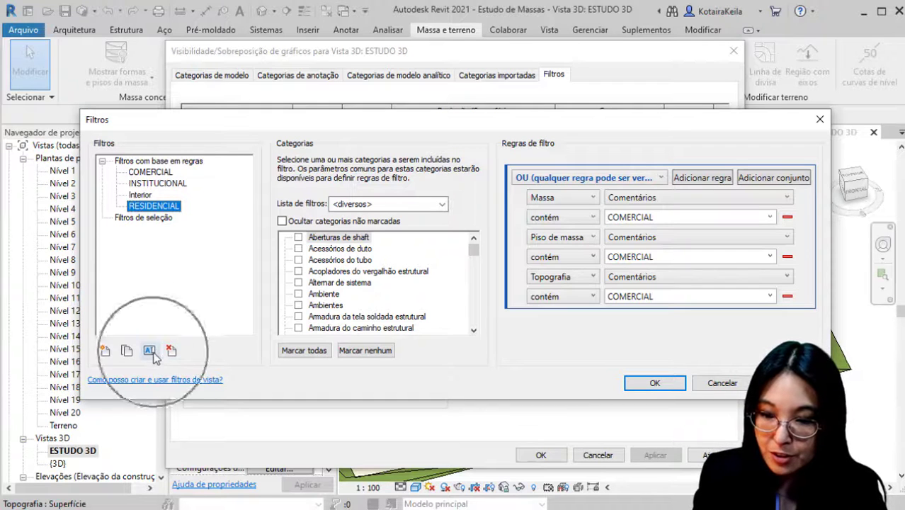
pyautogui.click(149, 352)
pyautogui.hotkey('ctrl', 'c')
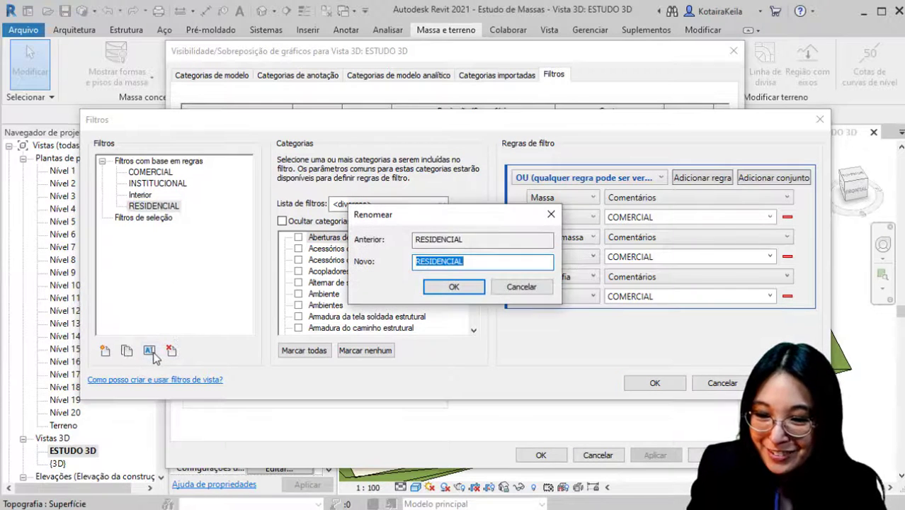
pyautogui.click(458, 284)
pyautogui.moveTo(475, 250); pyautogui.dragTo(473, 293)
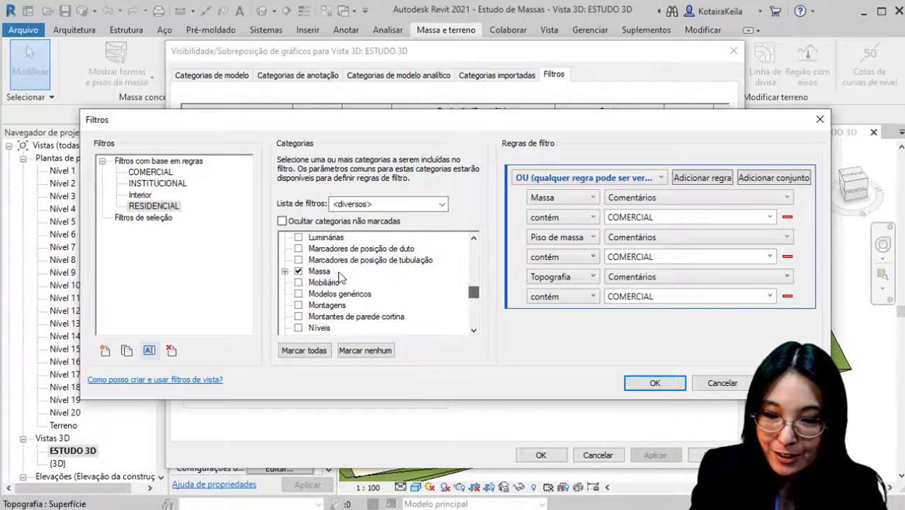
pyautogui.doubleClick(682, 219)
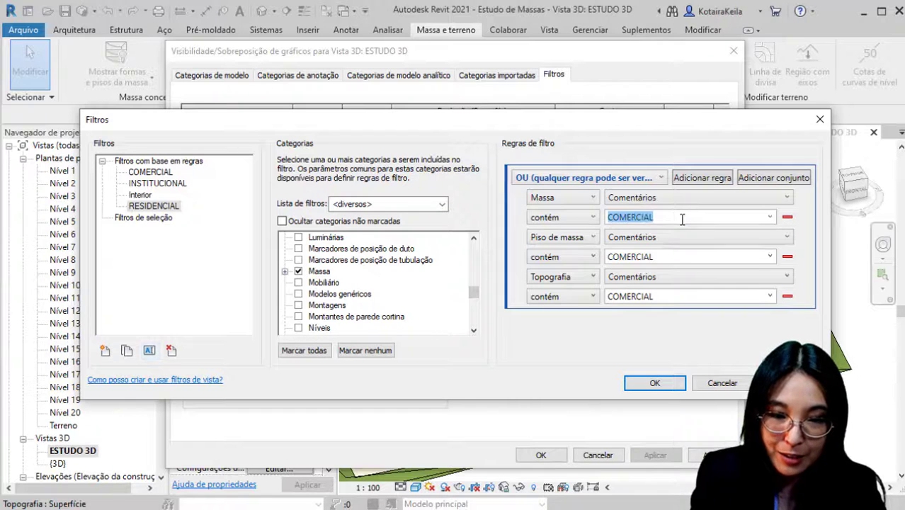
pyautogui.hotkey('ctrl', 'v')
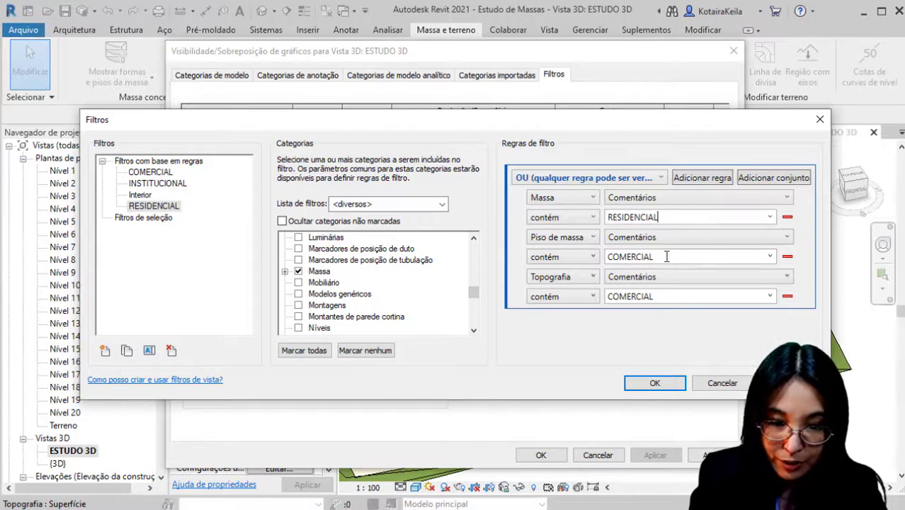
pyautogui.doubleClick(671, 256)
pyautogui.hotkey('ctrl', 'v')
pyautogui.doubleClick(683, 297)
pyautogui.hotkey('ctrl', 'v')
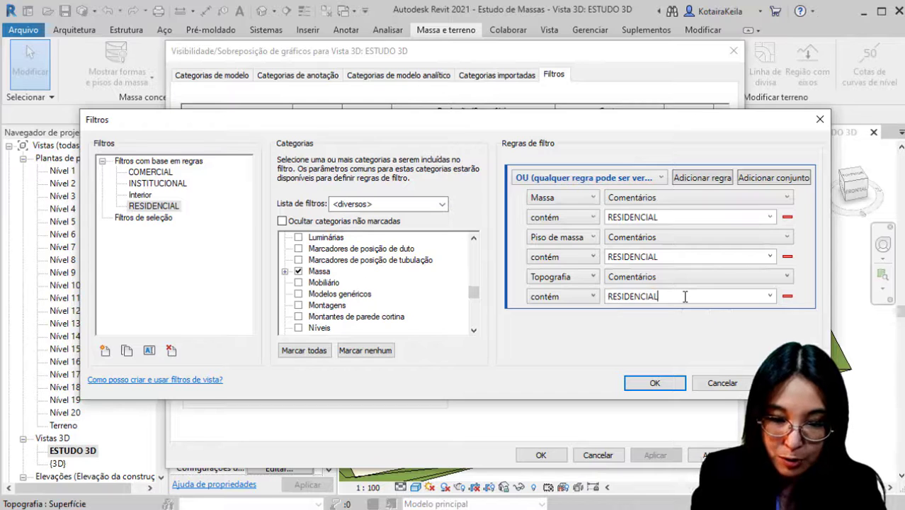
pyautogui.click(667, 384)
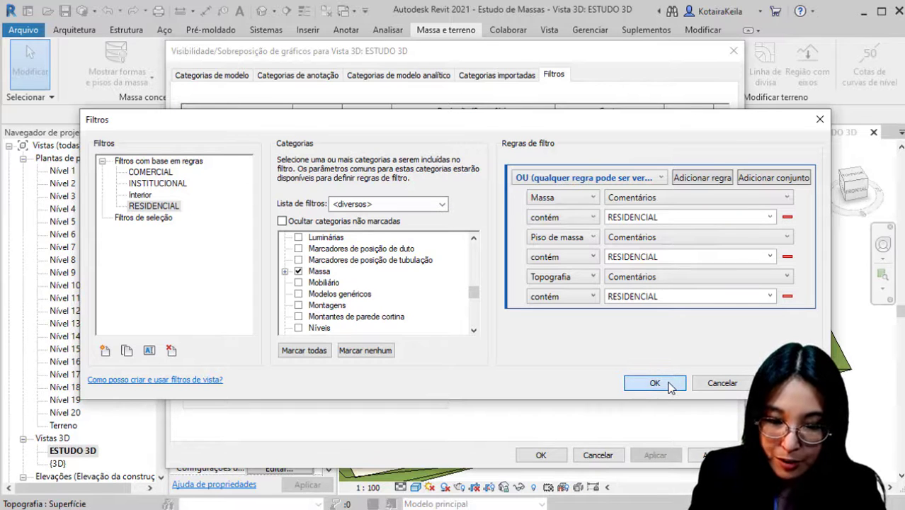
# Add the RESIDENCIAL filter to the ESTUDO 3D view's graphic overrides.
pyautogui.click(231, 344)
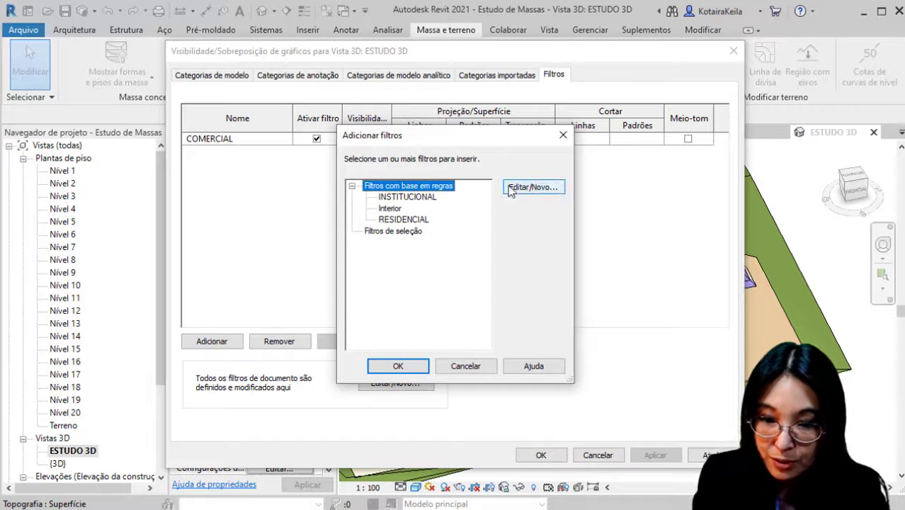
pyautogui.click(427, 198)
pyautogui.click(417, 220)
pyautogui.click(398, 365)
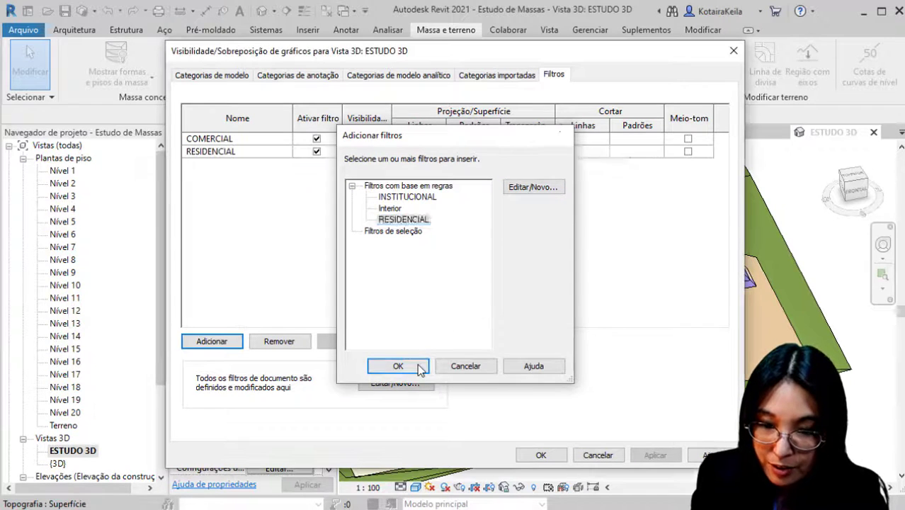
# Override the RESIDENCIAL filter's projection line colour with yellow (Amarelo).
pyautogui.click(424, 152)
pyautogui.click(424, 152)
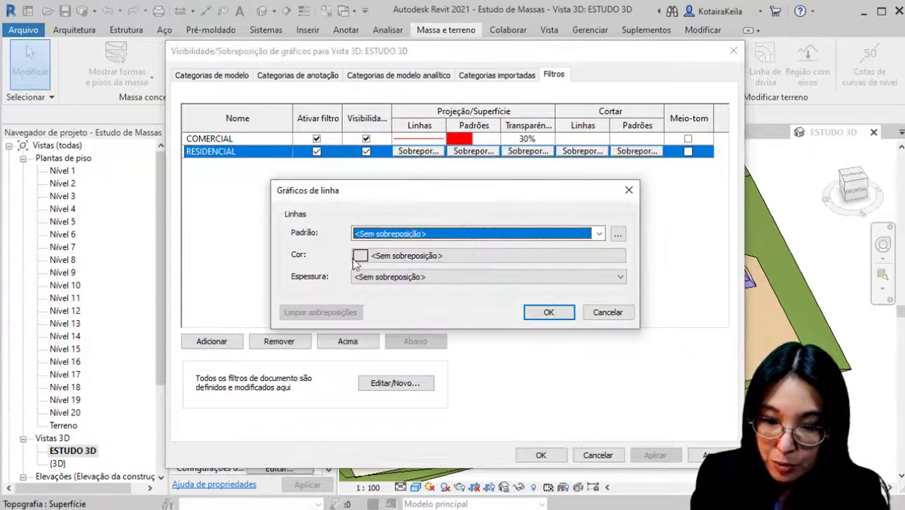
pyautogui.click(369, 255)
pyautogui.click(343, 273)
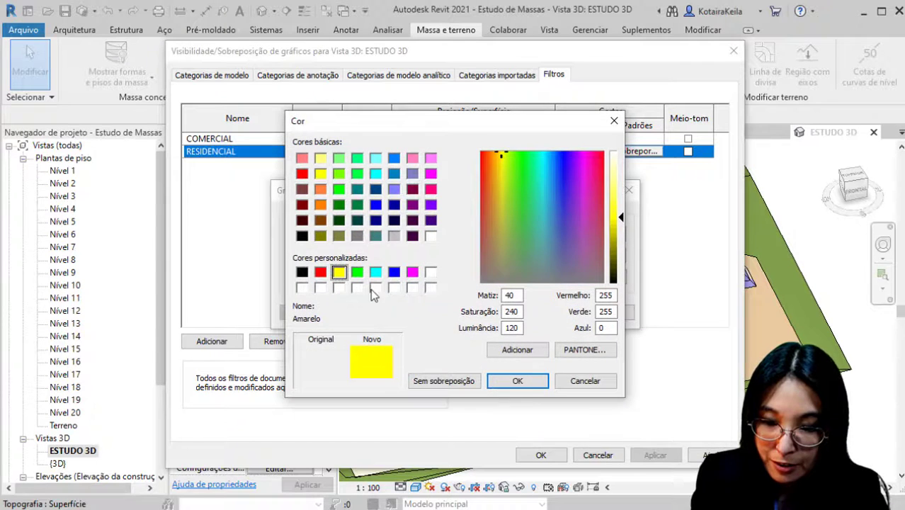
pyautogui.click(526, 380)
pyautogui.click(549, 313)
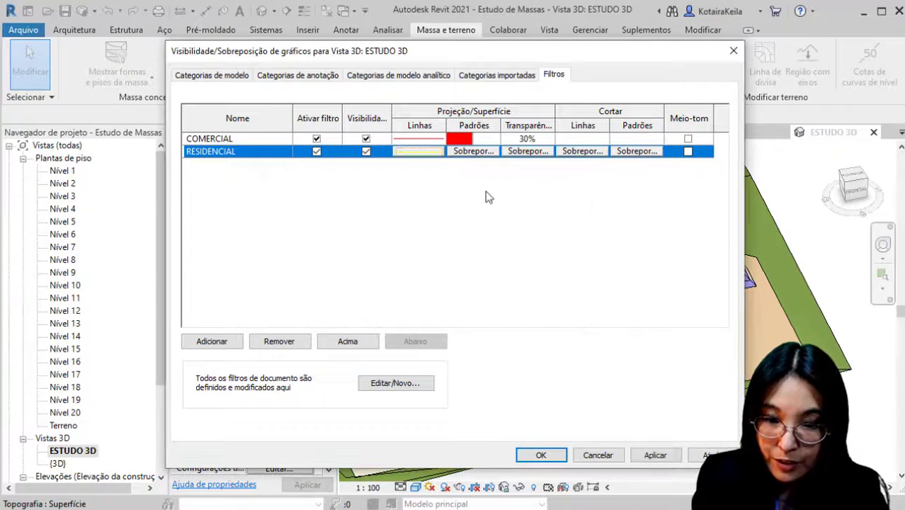
# Override the RESIDENCIAL filter's surface foreground pattern with a solid fill in yellow (Amarelo).
pyautogui.click(469, 152)
pyautogui.click(537, 214)
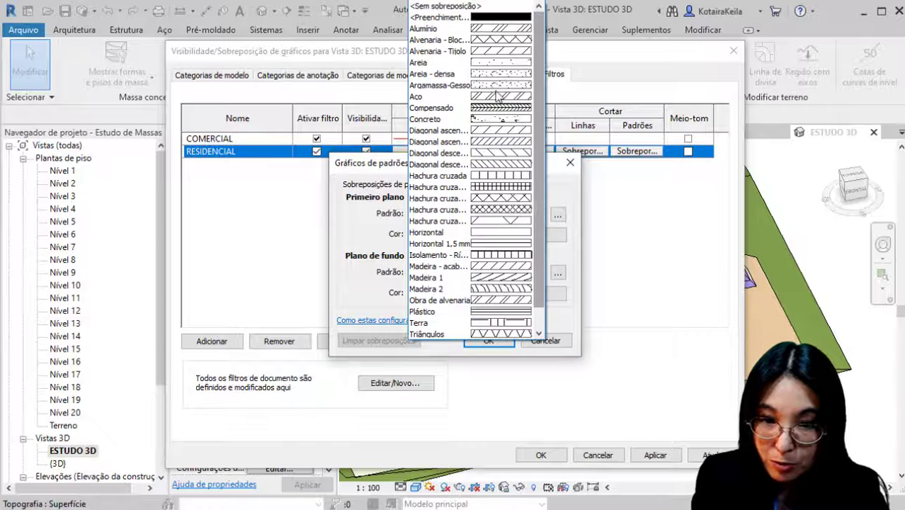
pyautogui.click(468, 16)
pyautogui.click(520, 233)
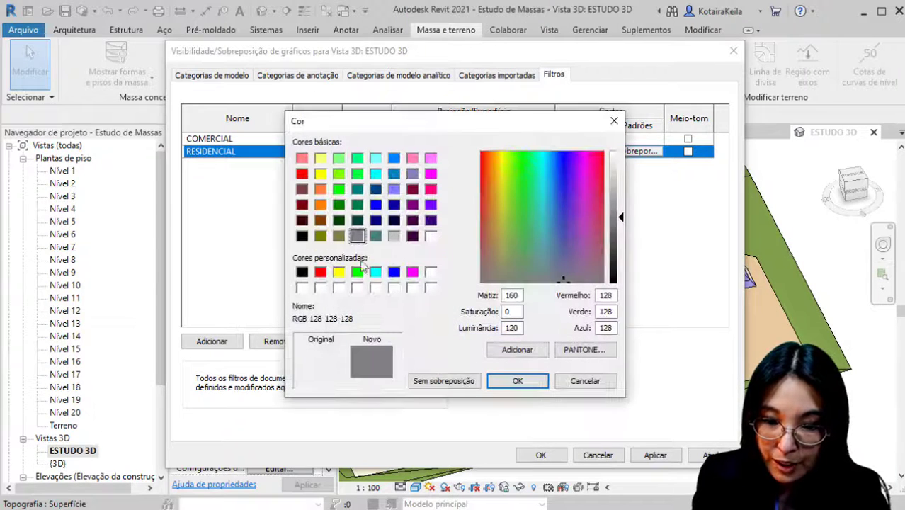
pyautogui.click(339, 273)
pyautogui.click(518, 381)
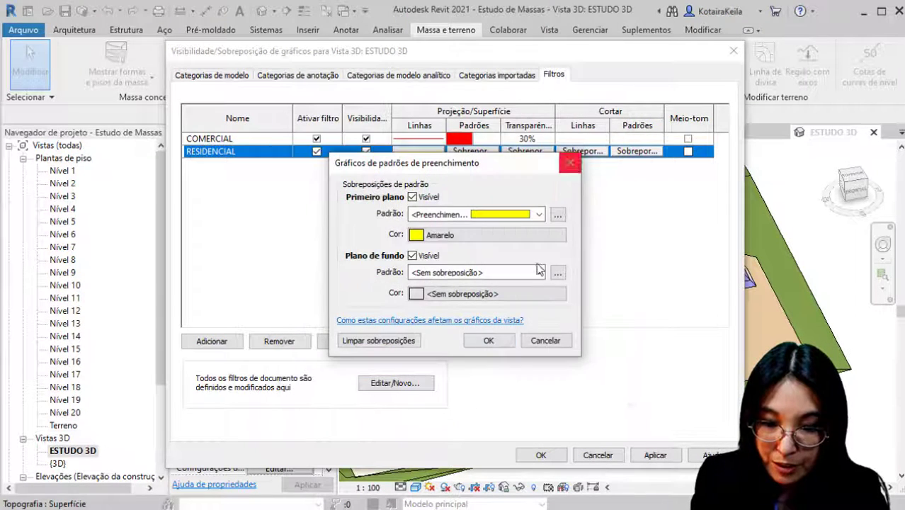
pyautogui.click(489, 341)
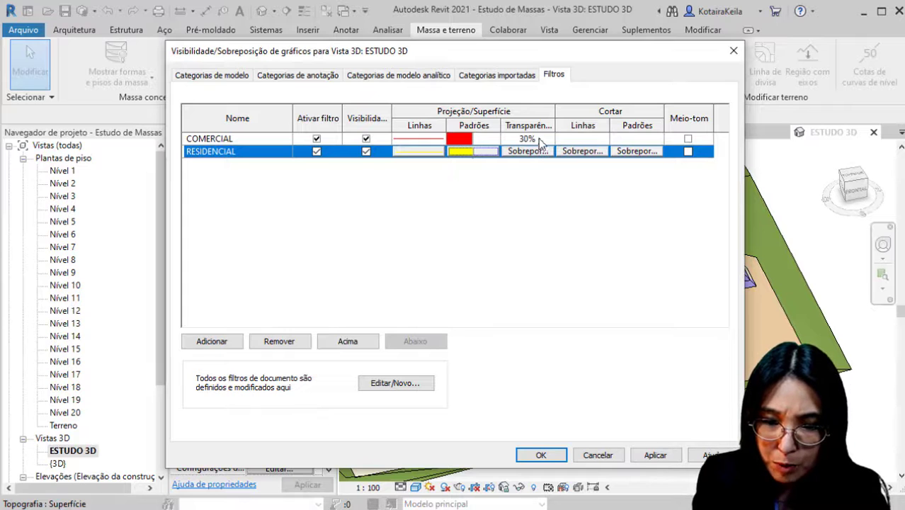
# Set the COMERCIAL filter's surface transparency to 0.
pyautogui.click(539, 140)
pyautogui.click(533, 140)
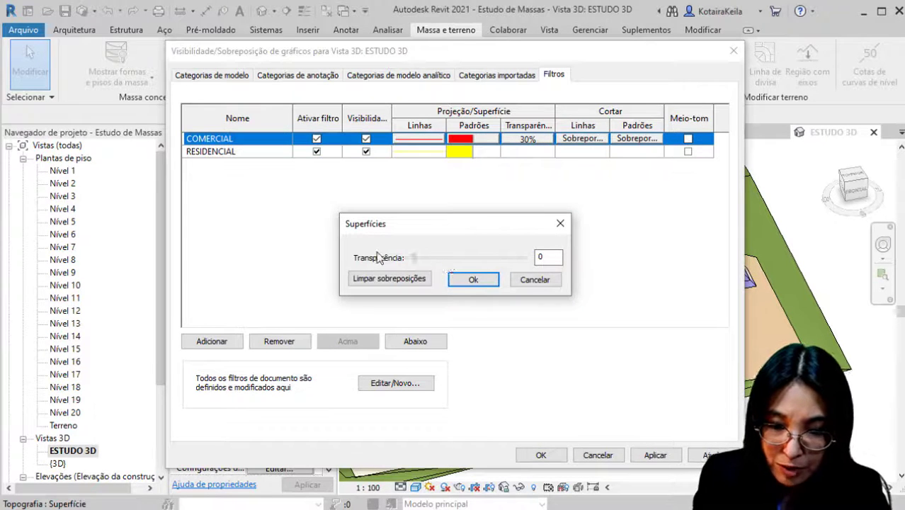
pyautogui.click(474, 280)
pyautogui.click(523, 159)
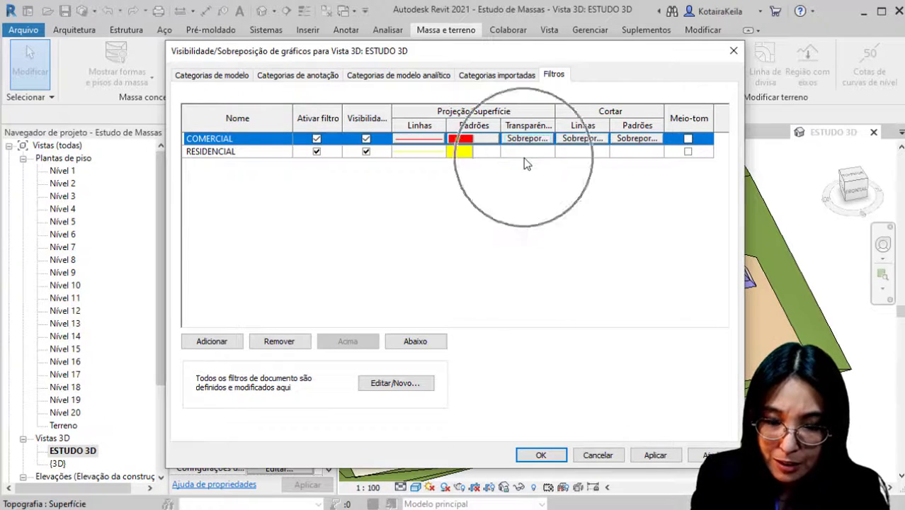
# Add the INSTITUCIONAL filter to the ESTUDO 3D view's graphic overrides.
pyautogui.click(212, 342)
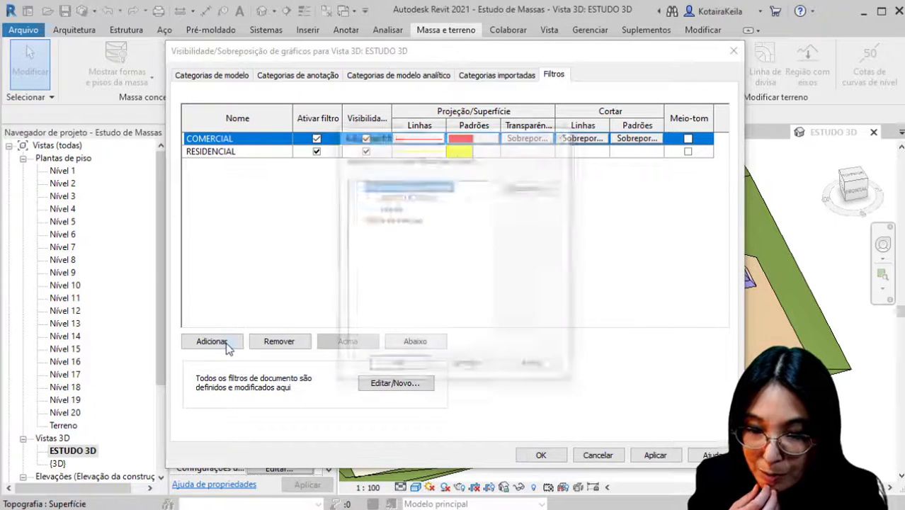
pyautogui.click(418, 198)
pyautogui.click(399, 366)
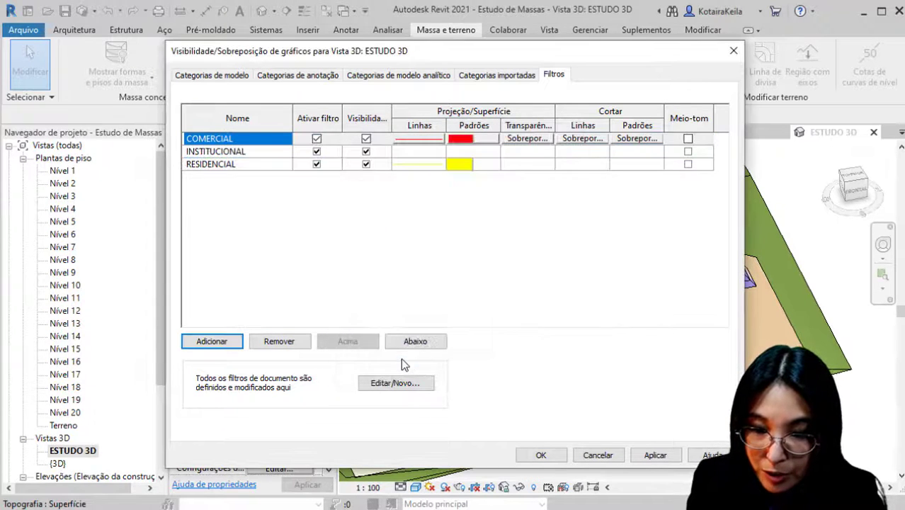
# Override the INSTITUCIONAL filter's projection line colour with cyan (Ciano).
pyautogui.click(419, 164)
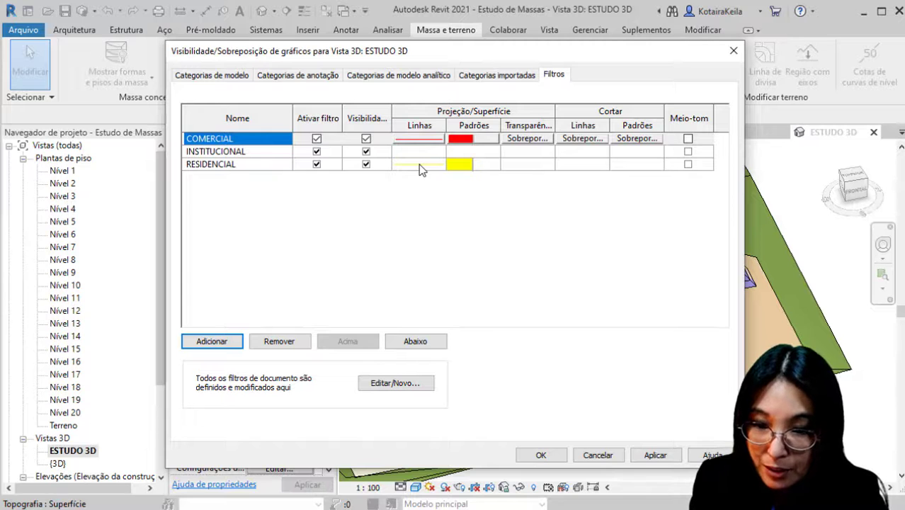
pyautogui.click(410, 151)
pyautogui.click(418, 151)
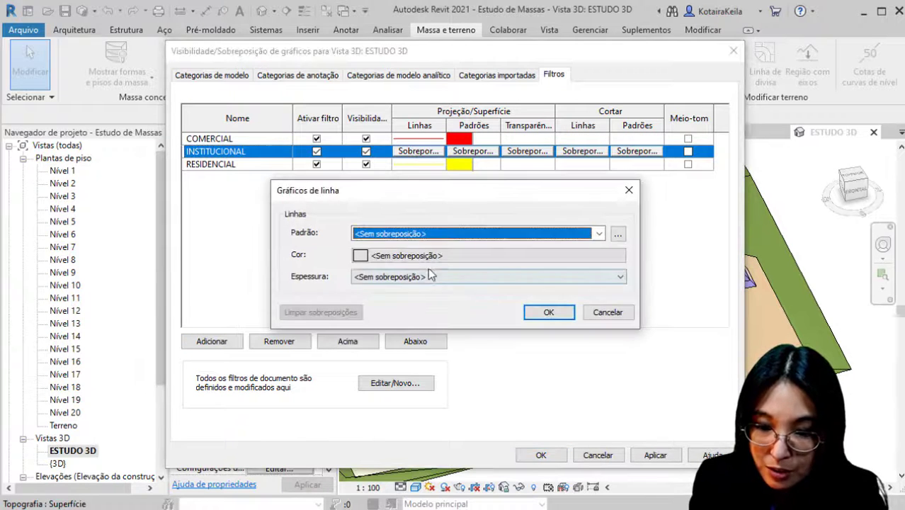
pyautogui.click(434, 257)
pyautogui.click(376, 272)
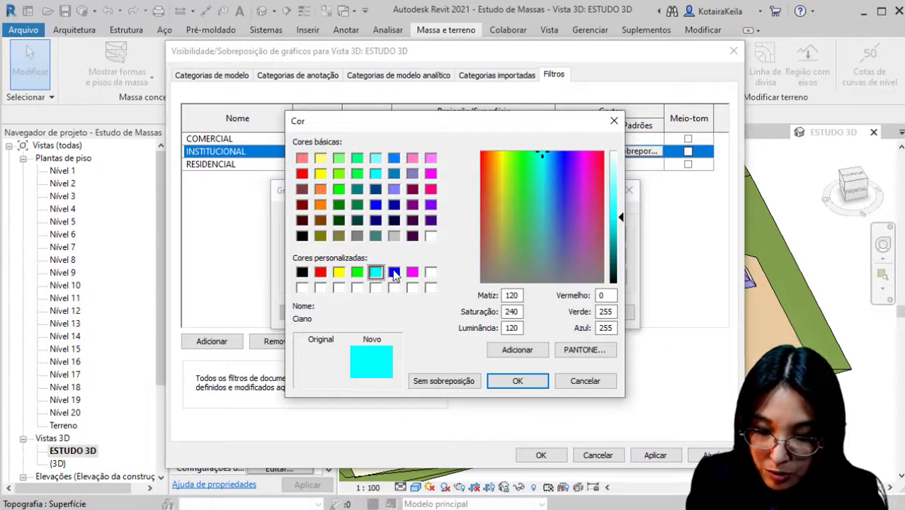
pyautogui.click(520, 384)
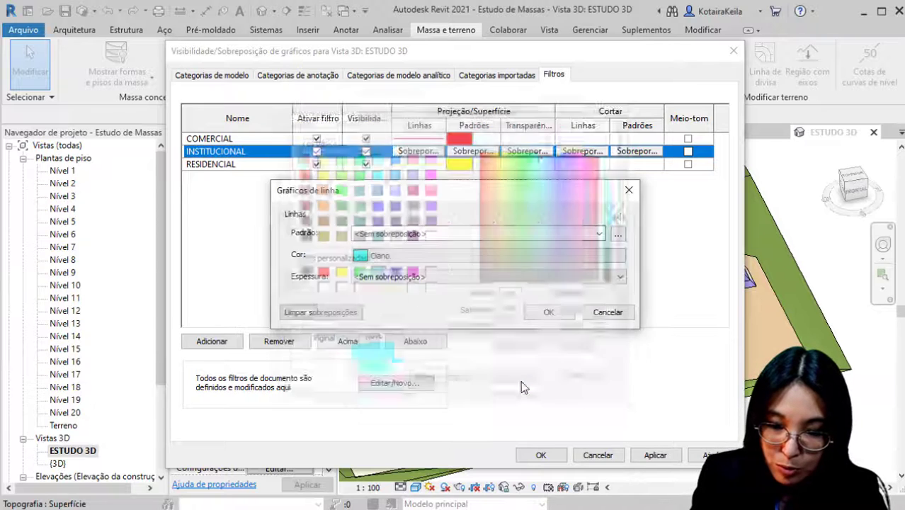
pyautogui.click(550, 313)
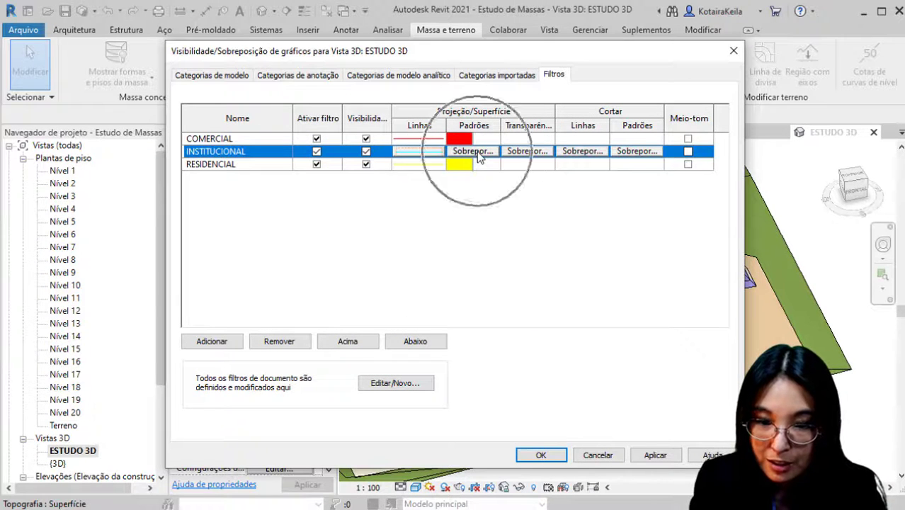
# Override the INSTITUCIONAL filter's surface foreground pattern with a solid fill in cyan (Ciano), and apply the view's graphic overrides.
pyautogui.click(479, 152)
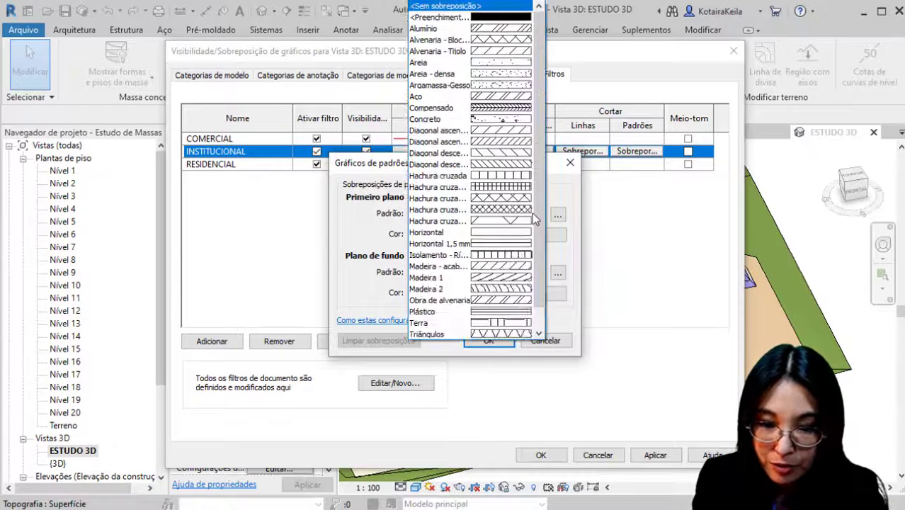
pyautogui.click(518, 215)
pyautogui.click(468, 18)
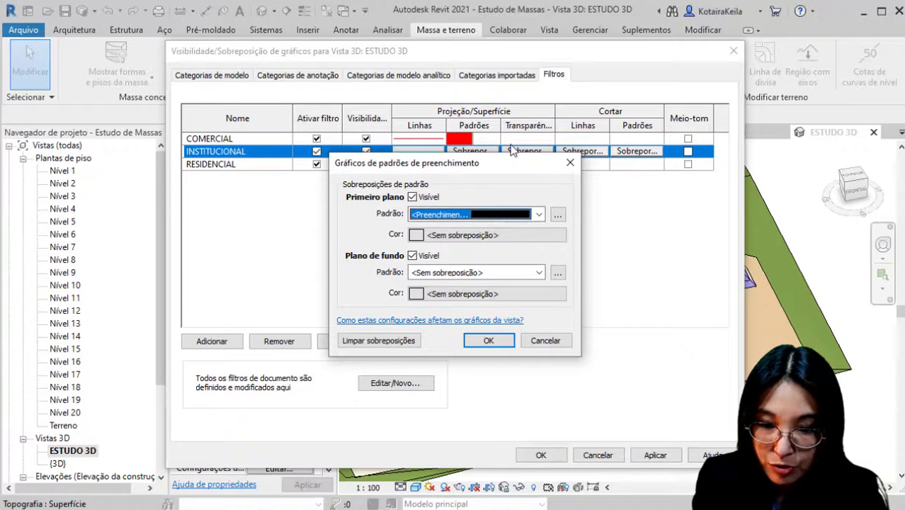
pyautogui.click(533, 235)
pyautogui.click(375, 273)
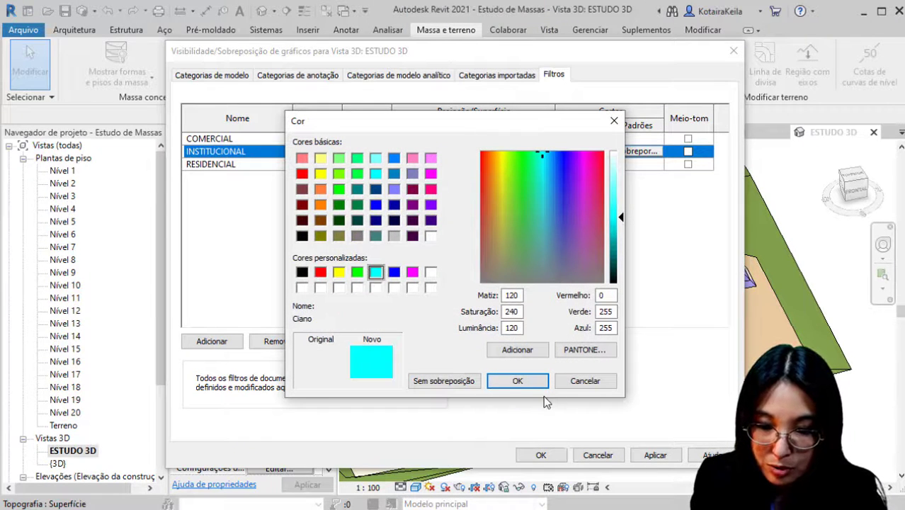
pyautogui.click(528, 381)
pyautogui.click(493, 341)
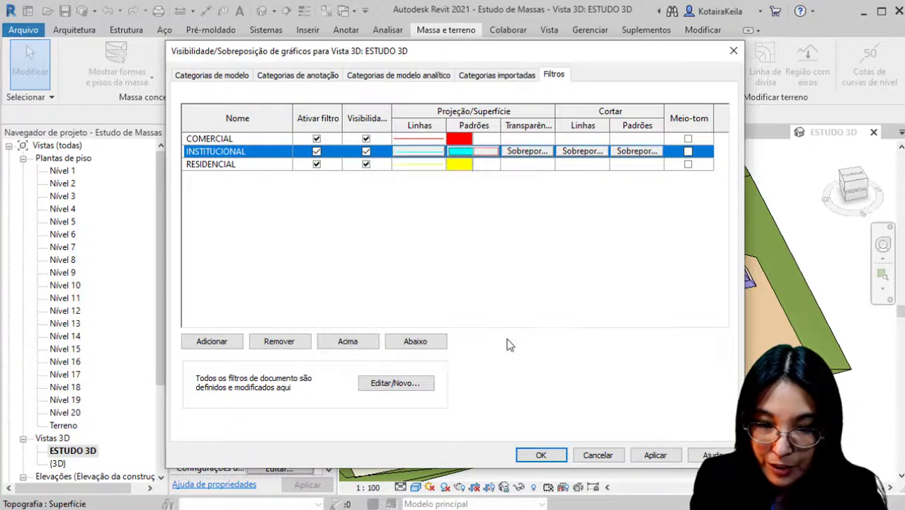
pyautogui.click(545, 456)
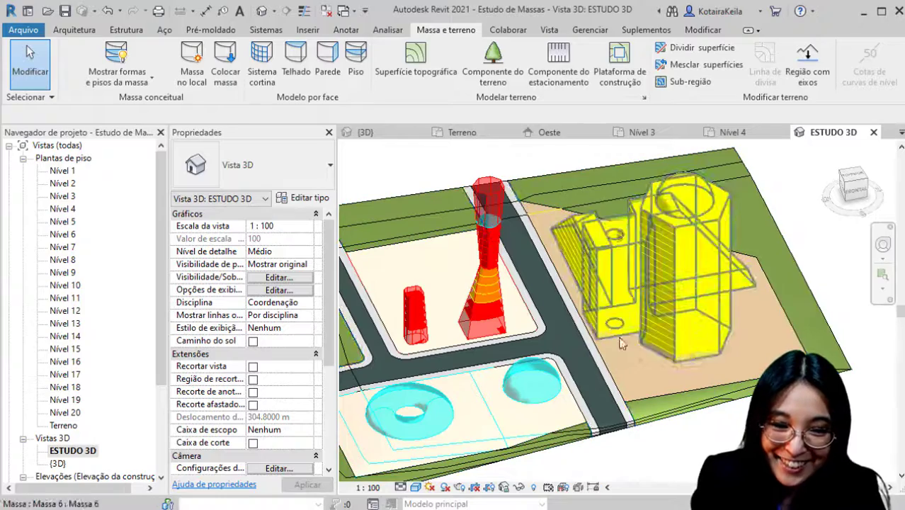
# Examine the coloured masses from other angles and check the properties of the lot beneath the torus.
pyautogui.keyDown('shift'); pyautogui.moveTo(549, 461); pyautogui.dragTo(433, 296, button='middle'); pyautogui.keyUp('shift')
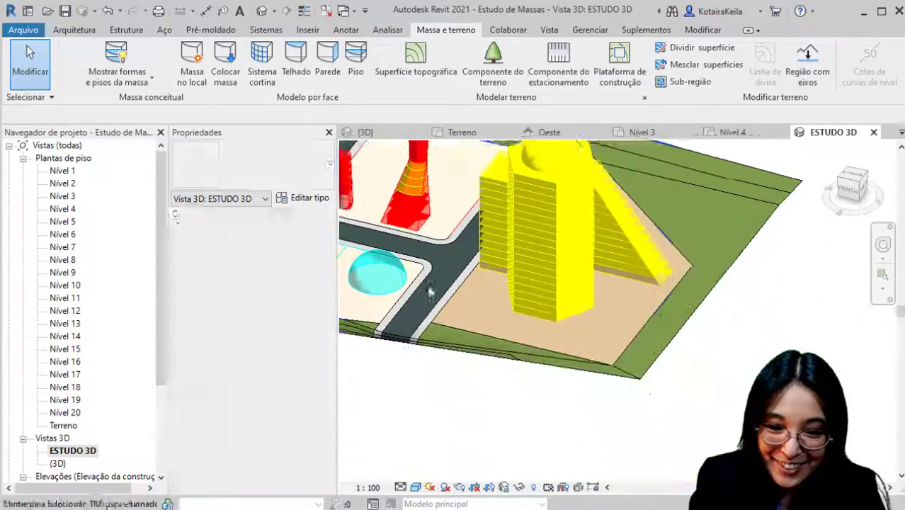
pyautogui.click(492, 341)
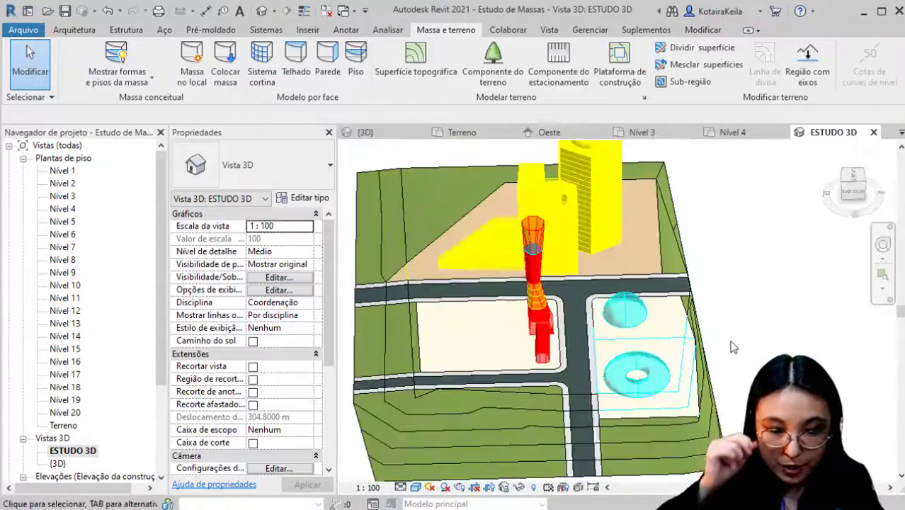
pyautogui.click(634, 344)
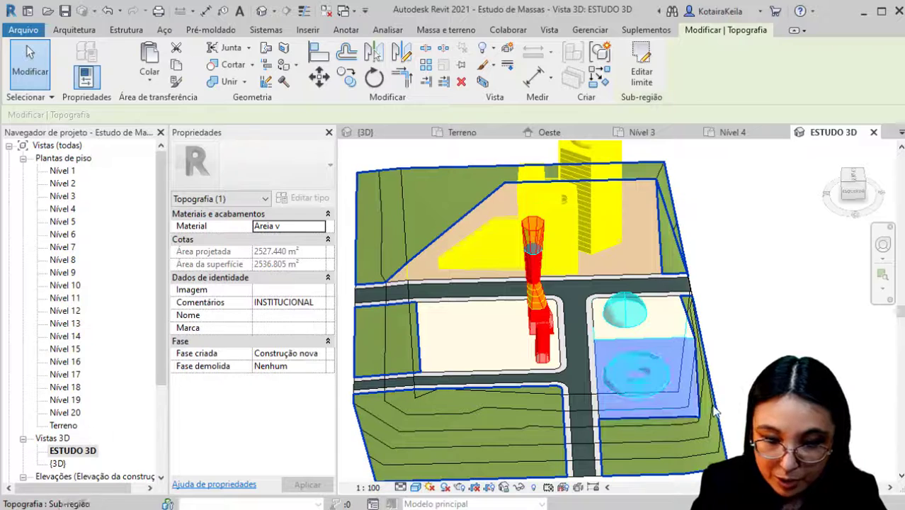
pyautogui.press('Escape')
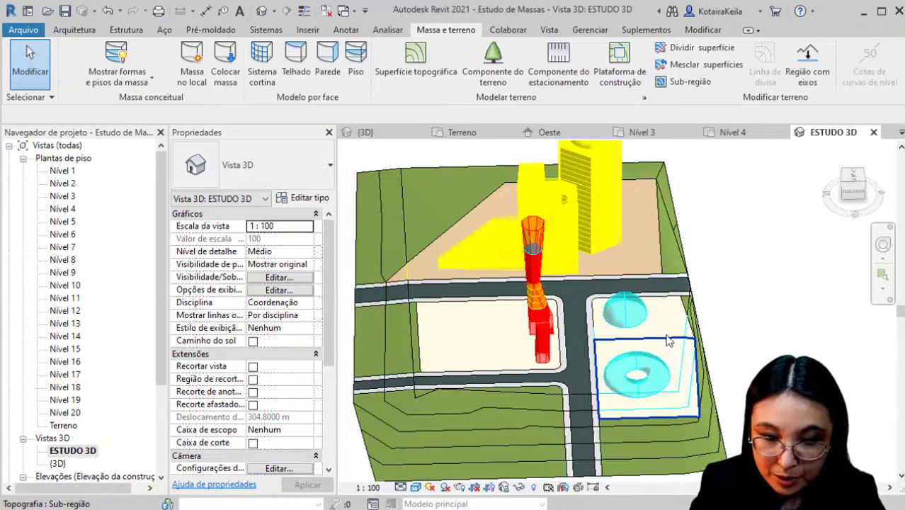
pyautogui.click(665, 340)
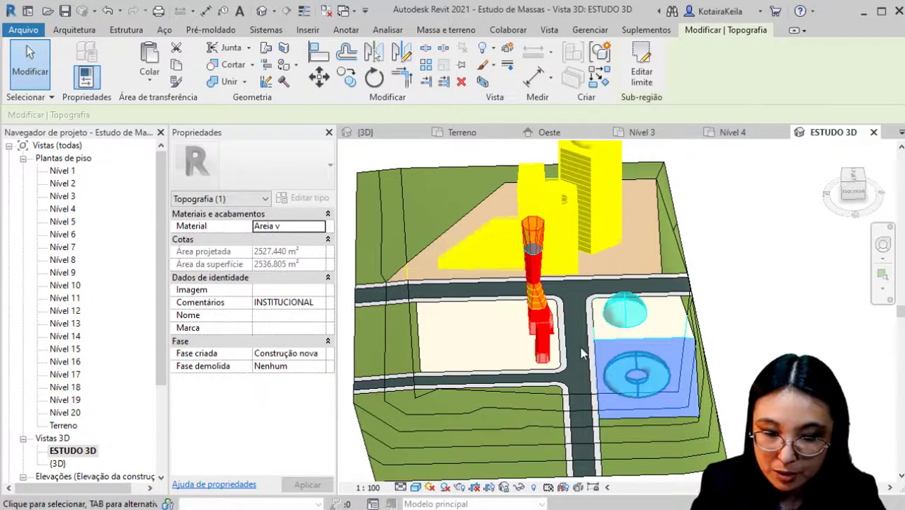
# Duplicate the Areia v material from the material setting of the lot beneath the torus.
pyautogui.click(320, 227)
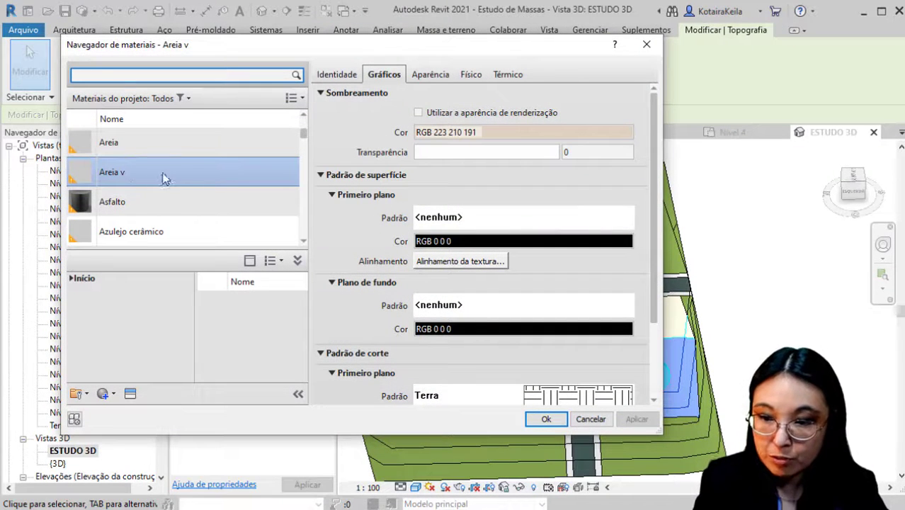
pyautogui.click(168, 175)
pyautogui.rightClick(168, 175)
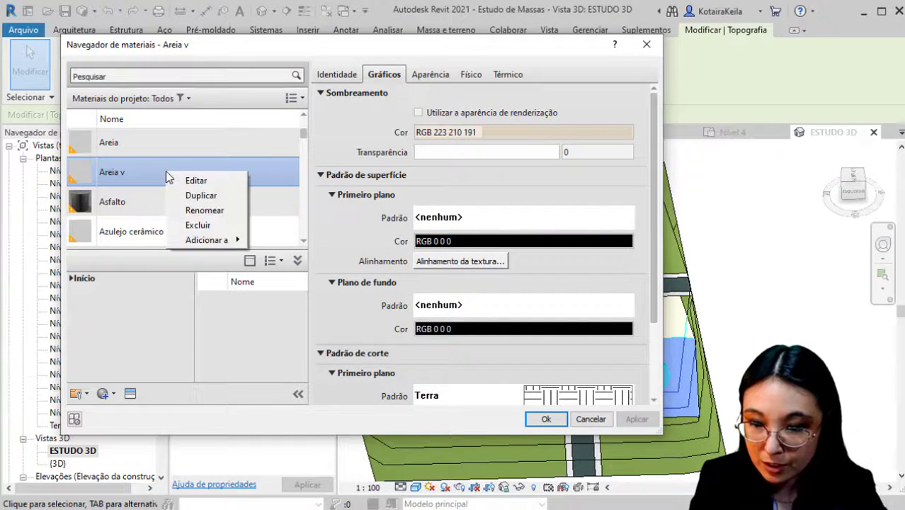
pyautogui.click(210, 200)
# Rename the duplicated material as Uso Institucional.
pyautogui.press('End')
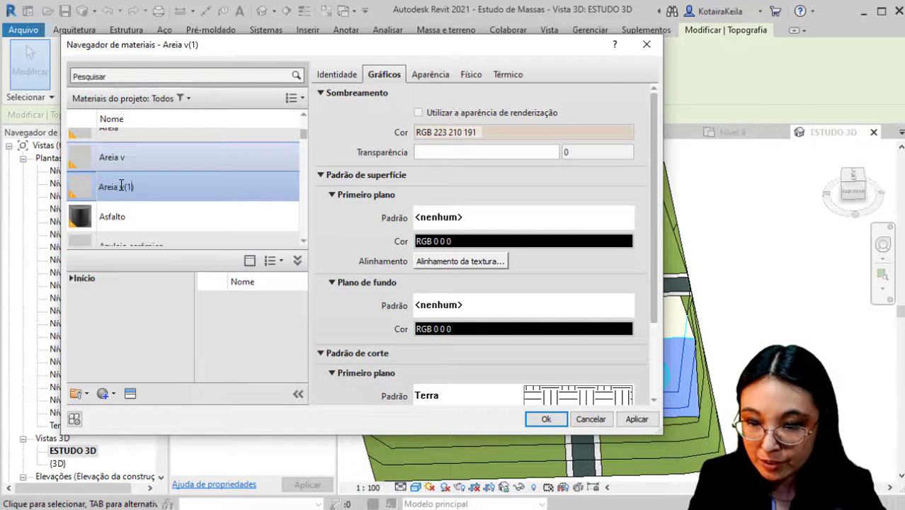
pyautogui.hotkey('shift', 'Left')
pyautogui.hotkey('shift', 'Left')
pyautogui.hotkey('shift', 'Left')
pyautogui.hotkey('shift', 'Left')
pyautogui.hotkey('ctrl', 'a')
pyautogui.write('iNS')
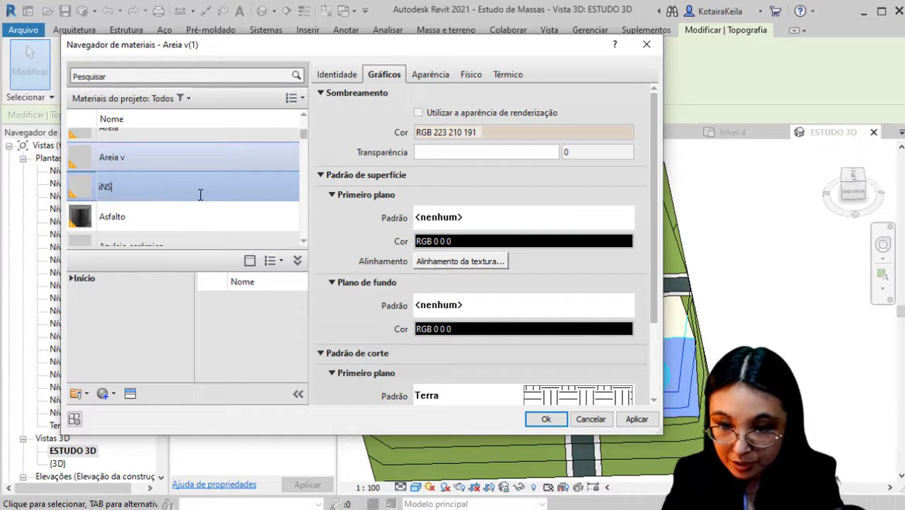
pyautogui.press('BackSpace')
pyautogui.press('BackSpace')
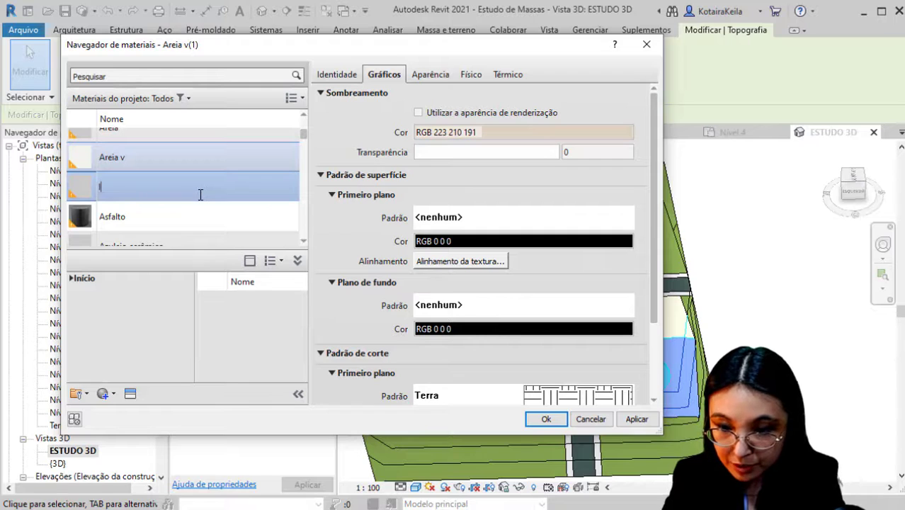
pyautogui.write('l Uso')
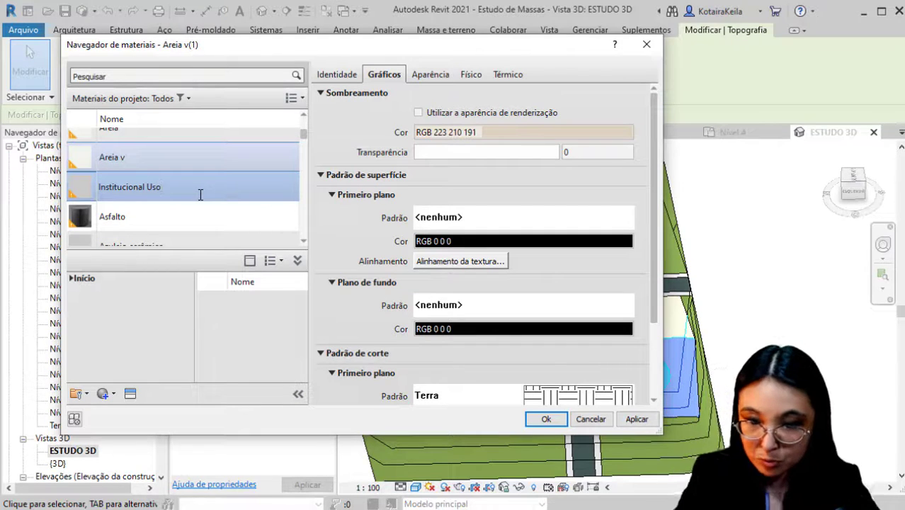
pyautogui.doubleClick(142, 187)
pyautogui.press('BackSpace')
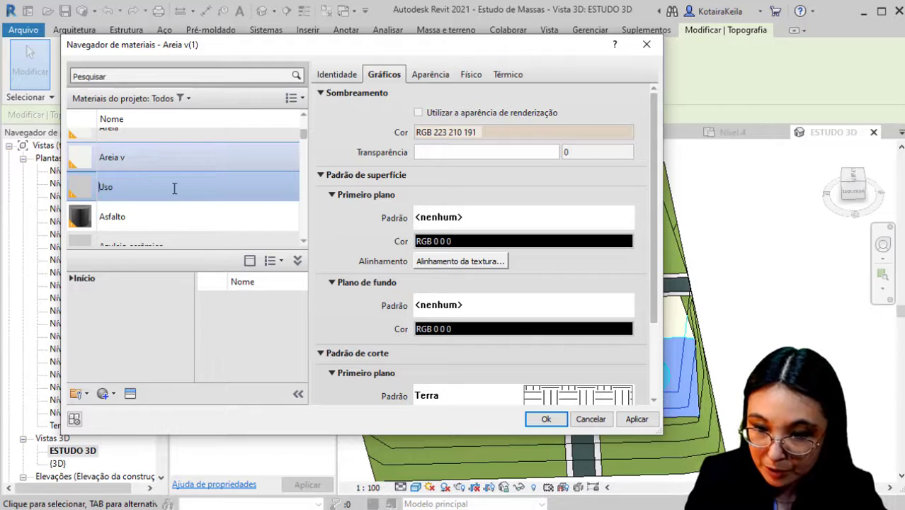
pyautogui.press('Escape')
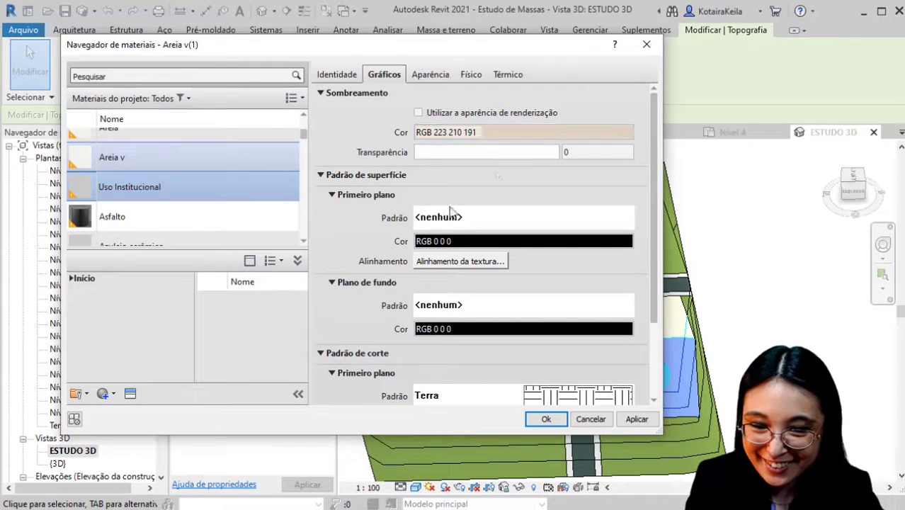
# Set Uso Institucional's shading colour to light cyan, RGB 111-255-255, and apply the material to the lot beneath the torus.
pyautogui.click(524, 132)
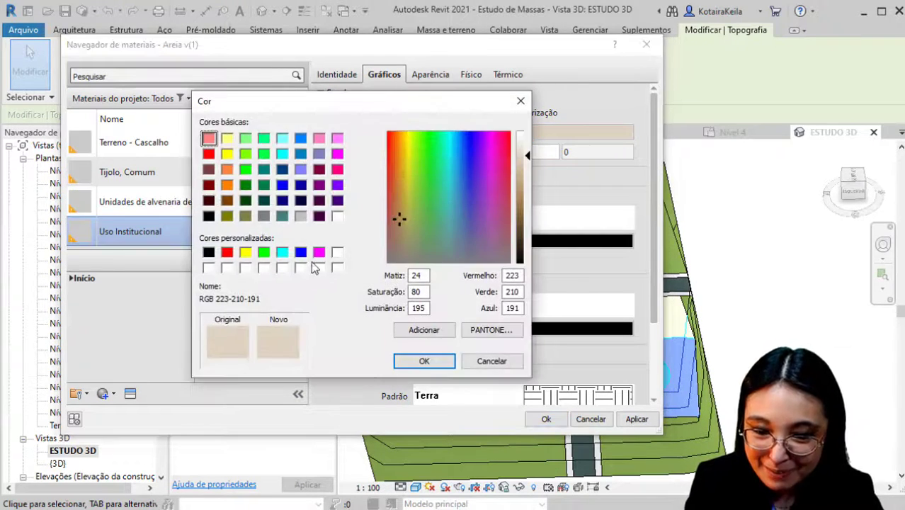
pyautogui.click(283, 252)
pyautogui.moveTo(526, 192); pyautogui.dragTo(525, 170)
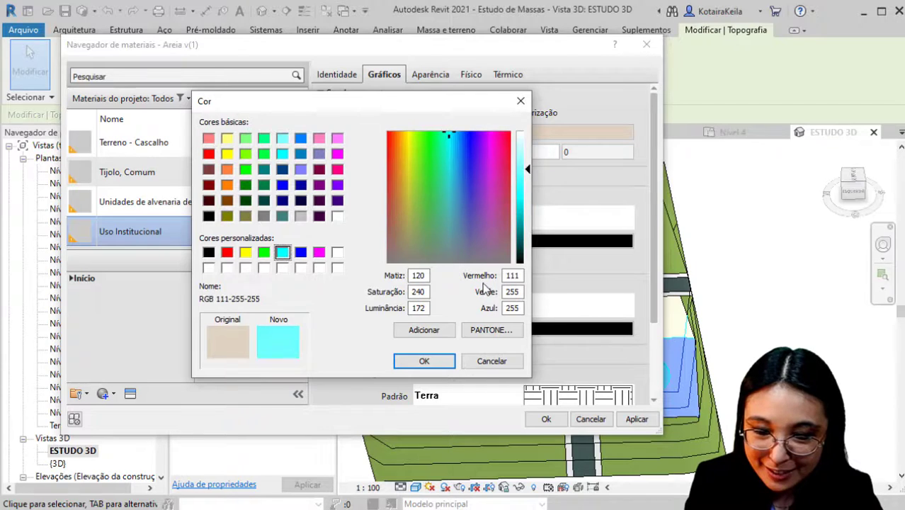
pyautogui.click(435, 361)
pyautogui.click(550, 419)
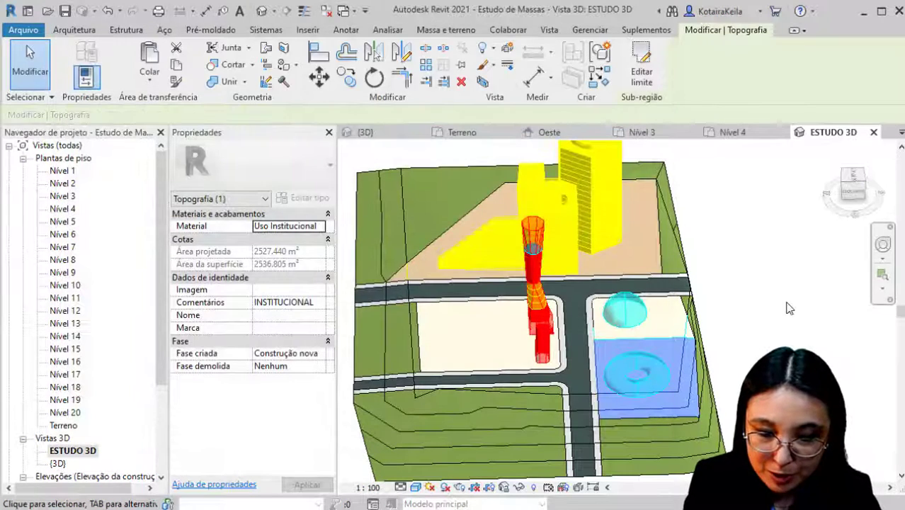
pyautogui.click(787, 307)
# Assign the Uso Institucional material to the neighbouring institutional lot beneath the dome.
pyautogui.scroll(5, 472, 278)
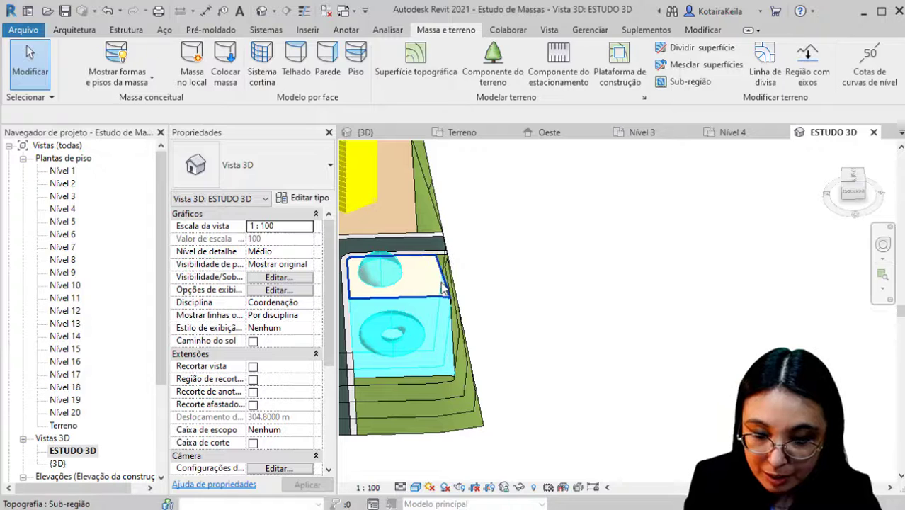
pyautogui.click(440, 283)
pyautogui.click(298, 226)
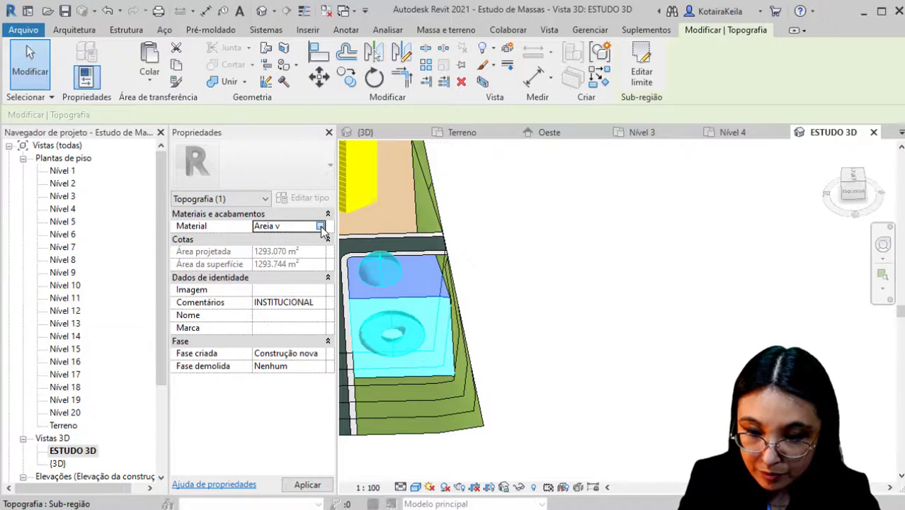
pyautogui.click(320, 226)
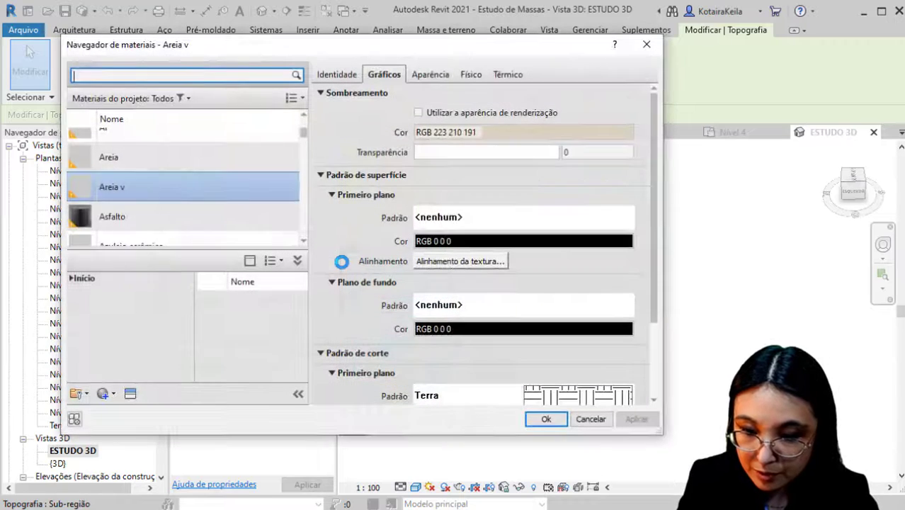
pyautogui.click(151, 75)
pyautogui.write('Institucional')
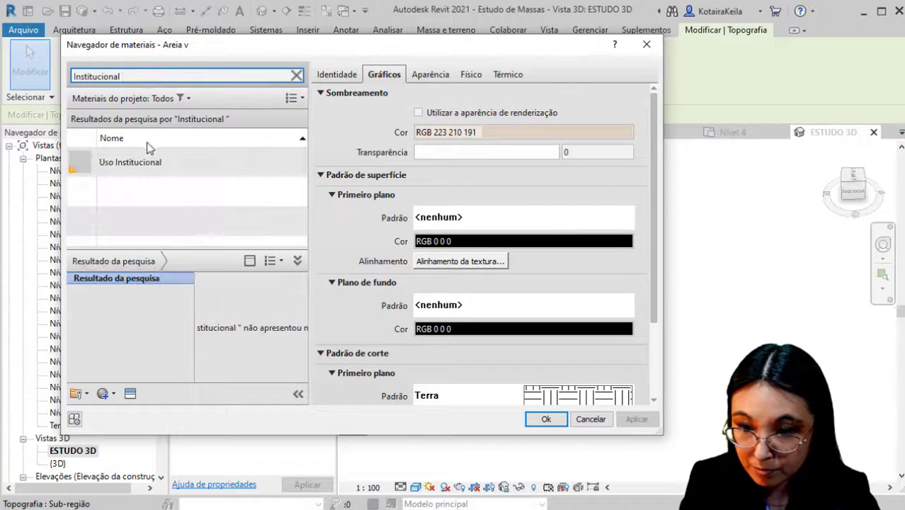
pyautogui.click(150, 167)
pyautogui.click(546, 419)
pyautogui.click(486, 350)
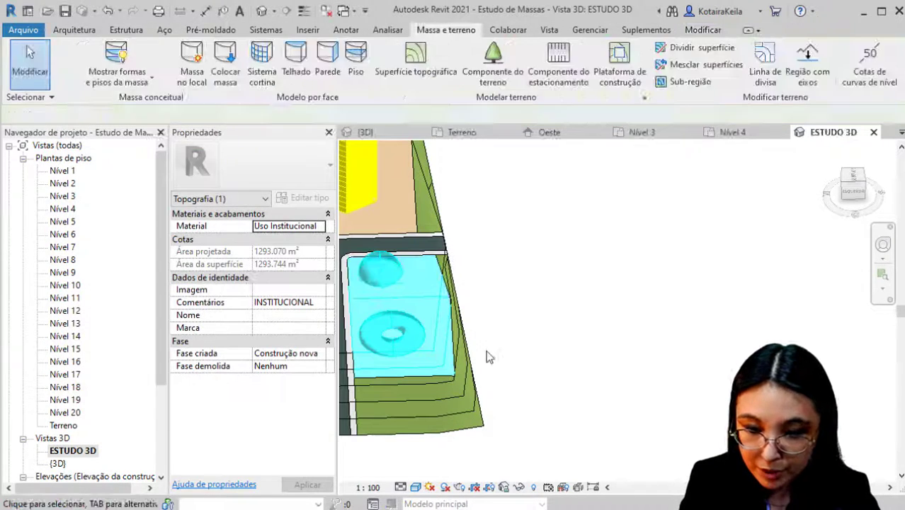
# For the commercial lot beneath the red tower, duplicate the Uso Institucional material and name the copy Uso Comercial.
pyautogui.scroll(-3, 486, 350)
pyautogui.moveTo(419, 378); pyautogui.dragTo(424, 379, button='middle')
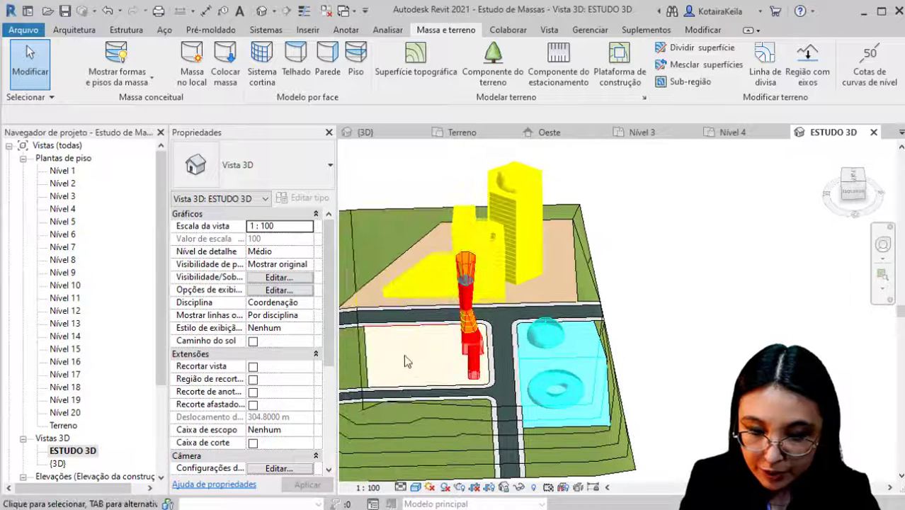
pyautogui.click(366, 376)
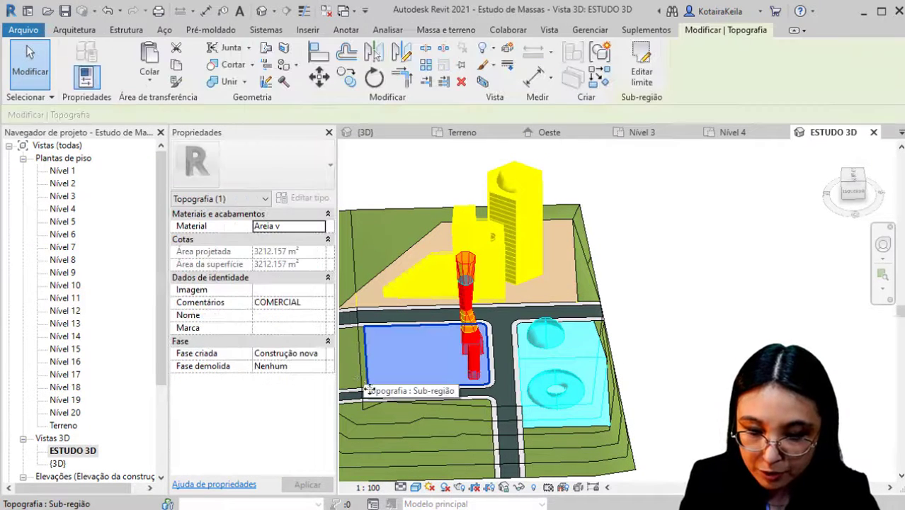
pyautogui.click(288, 227)
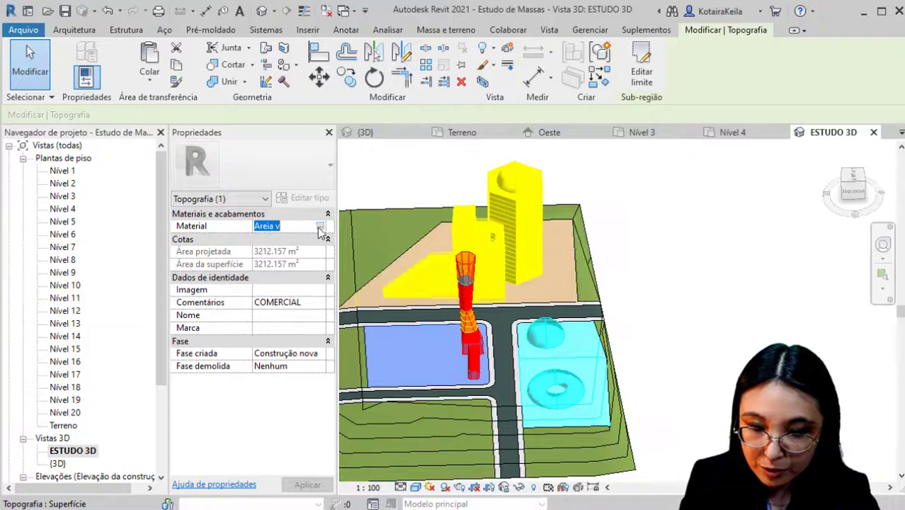
pyautogui.click(321, 226)
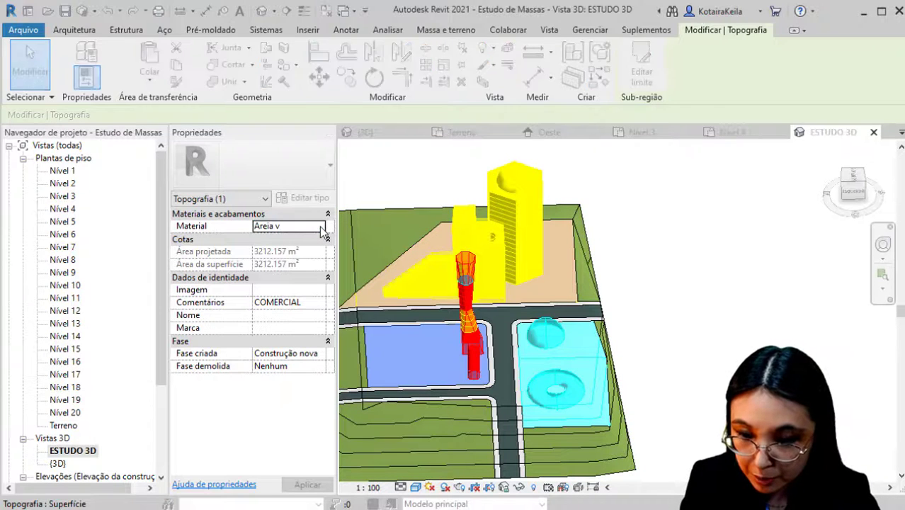
pyautogui.scroll(-3, 172, 202)
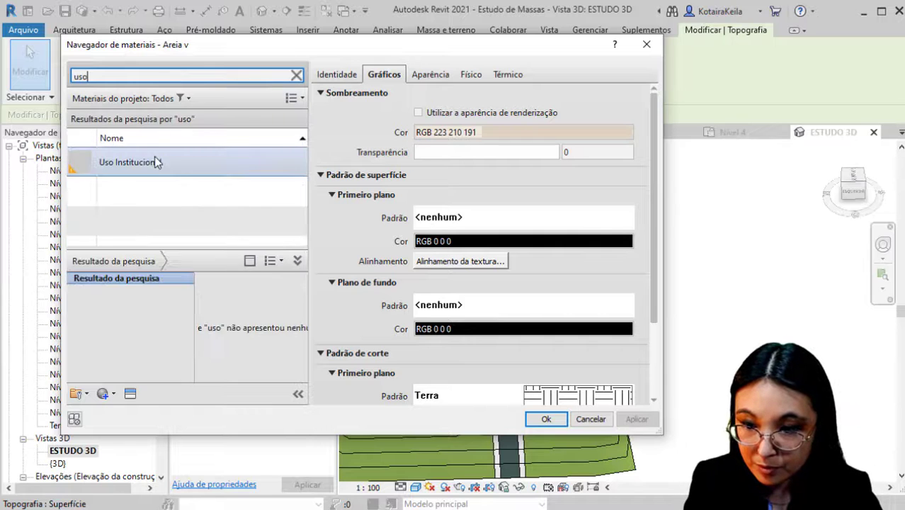
pyautogui.rightClick(154, 162)
pyautogui.click(194, 183)
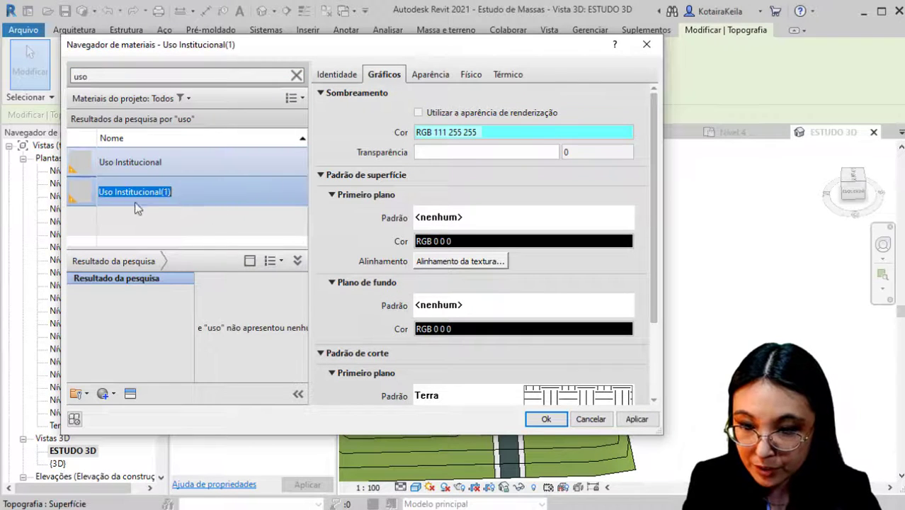
pyautogui.moveTo(117, 191); pyautogui.dragTo(195, 193)
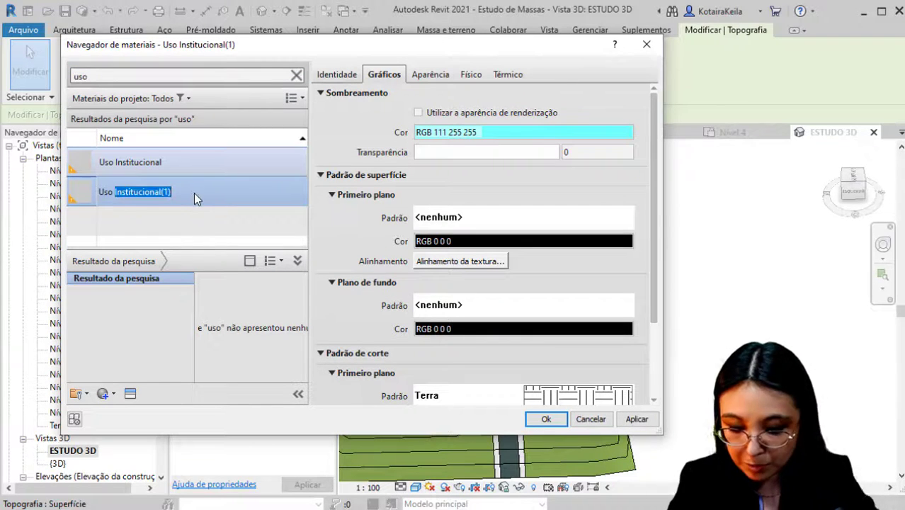
pyautogui.write('Comerci')
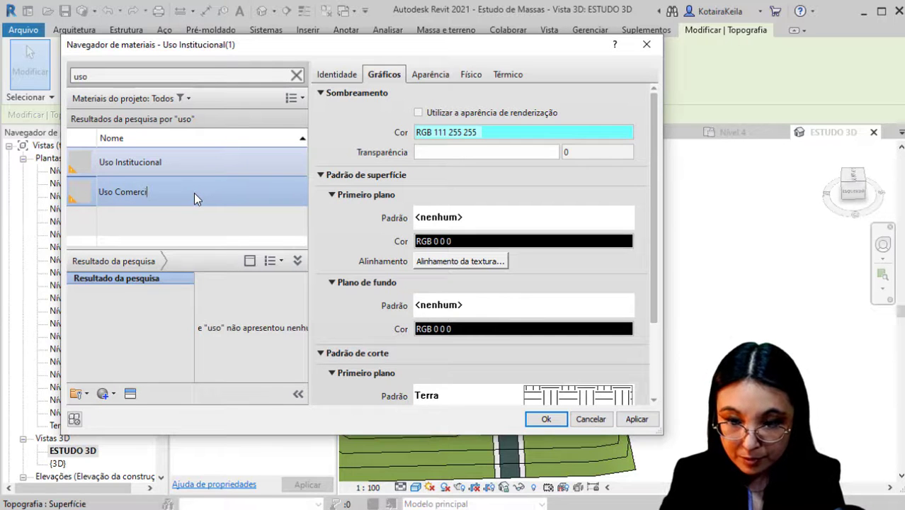
pyautogui.write('al')
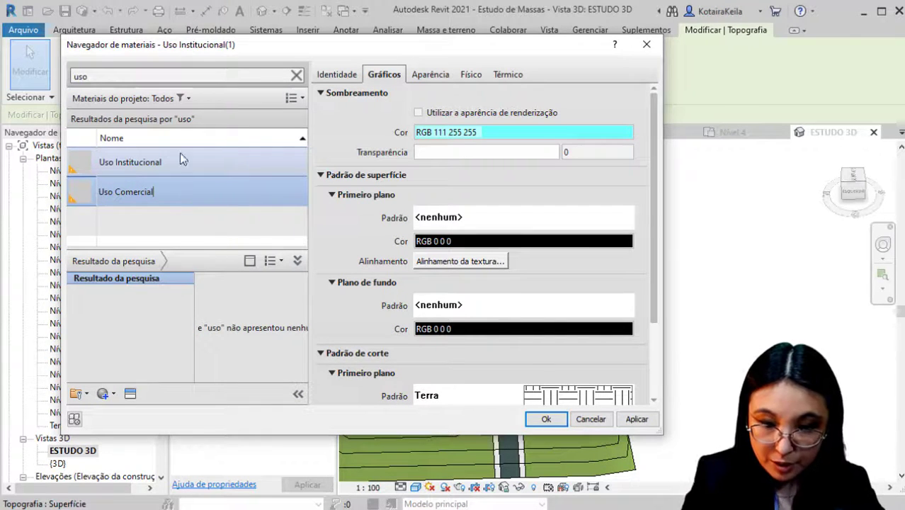
# Set Uso Comercial's shading colour to light red, RGB 255-136-136, and apply the material to the commercial lot.
pyautogui.click(498, 131)
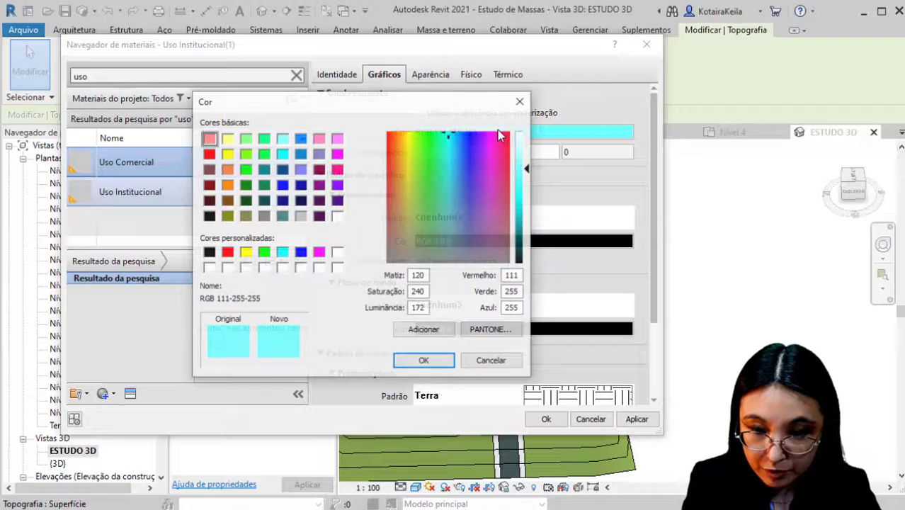
pyautogui.click(227, 252)
pyautogui.moveTo(513, 182); pyautogui.dragTo(525, 164)
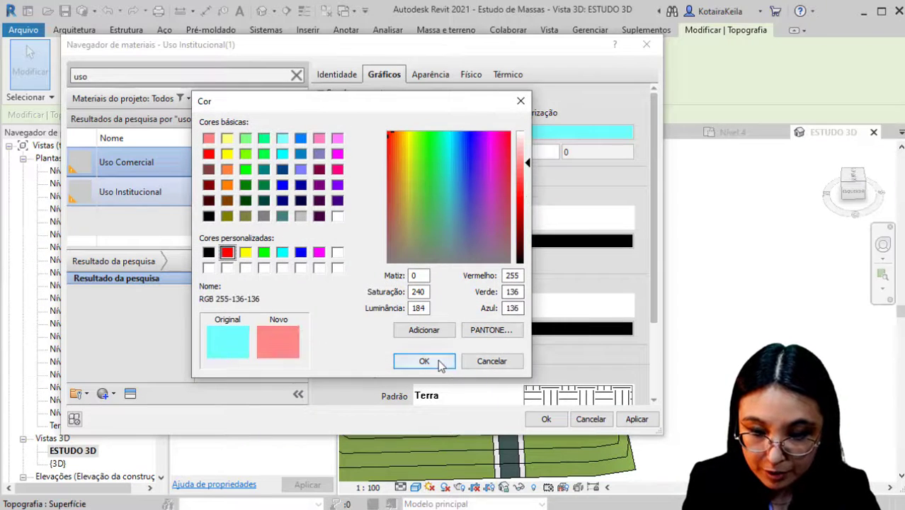
pyautogui.click(425, 362)
pyautogui.click(543, 418)
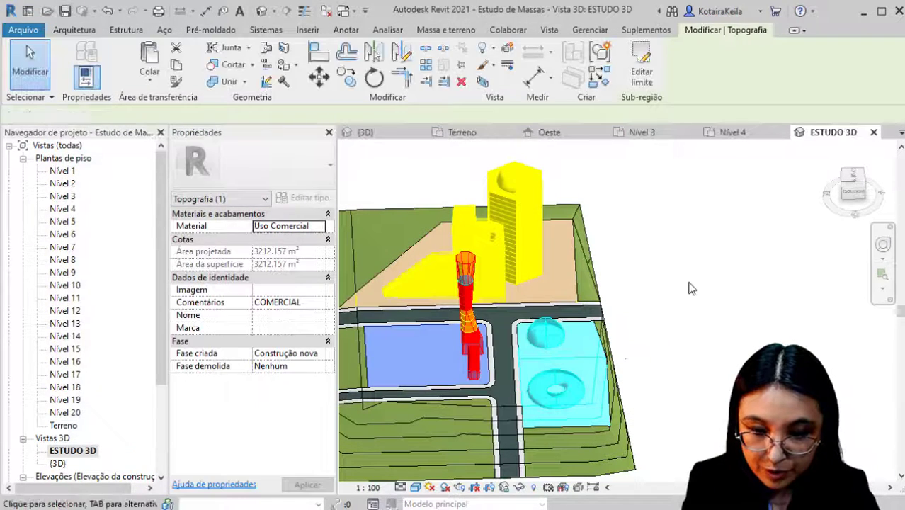
pyautogui.click(686, 287)
# For the residential lot beneath the yellow towers, duplicate the Uso Institucional material and name the copy Uso Residencial.
pyautogui.click(406, 257)
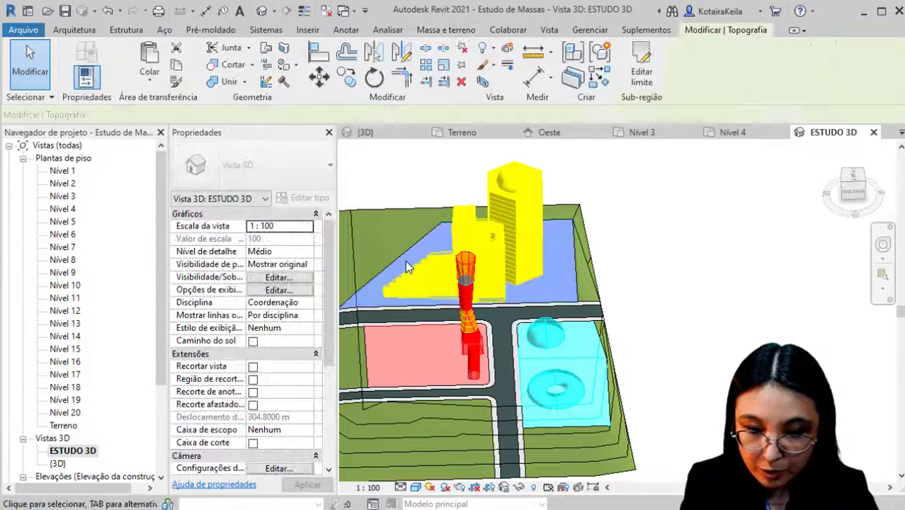
pyautogui.click(287, 226)
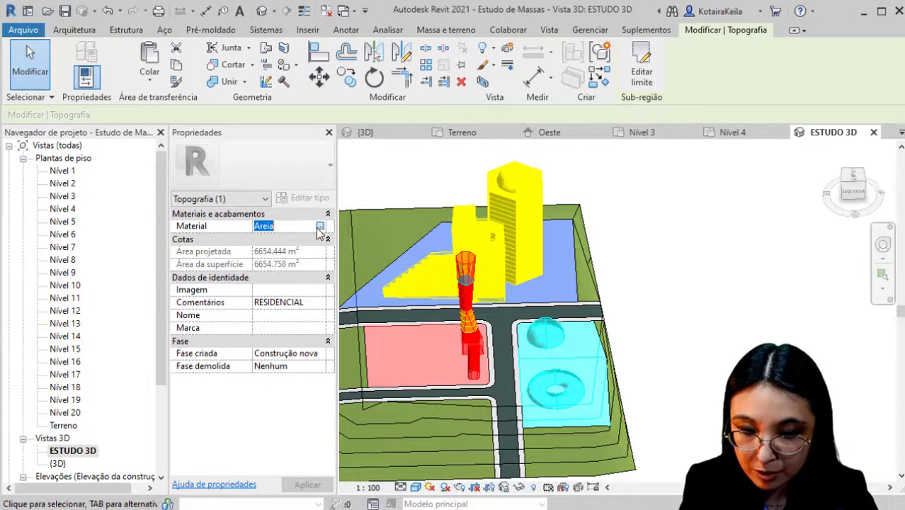
pyautogui.click(320, 226)
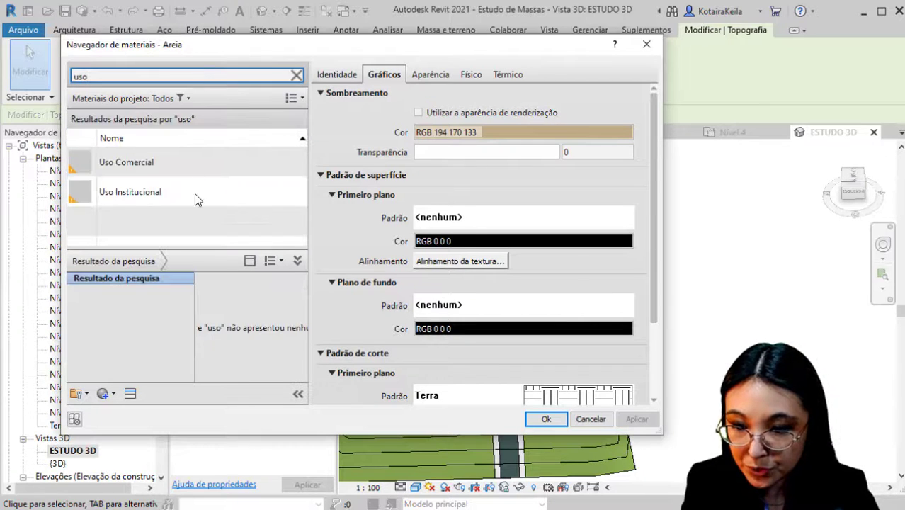
pyautogui.click(152, 192)
pyautogui.rightClick(153, 190)
pyautogui.click(185, 208)
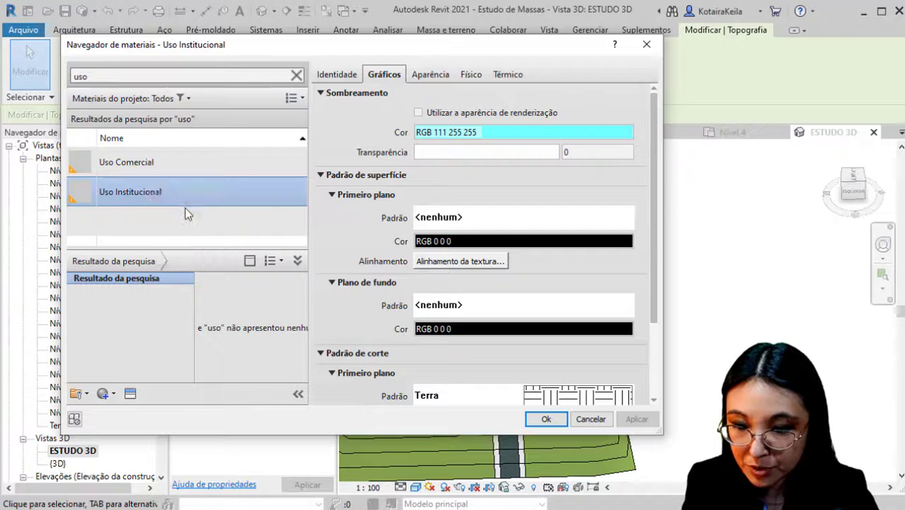
pyautogui.moveTo(114, 220); pyautogui.dragTo(151, 222)
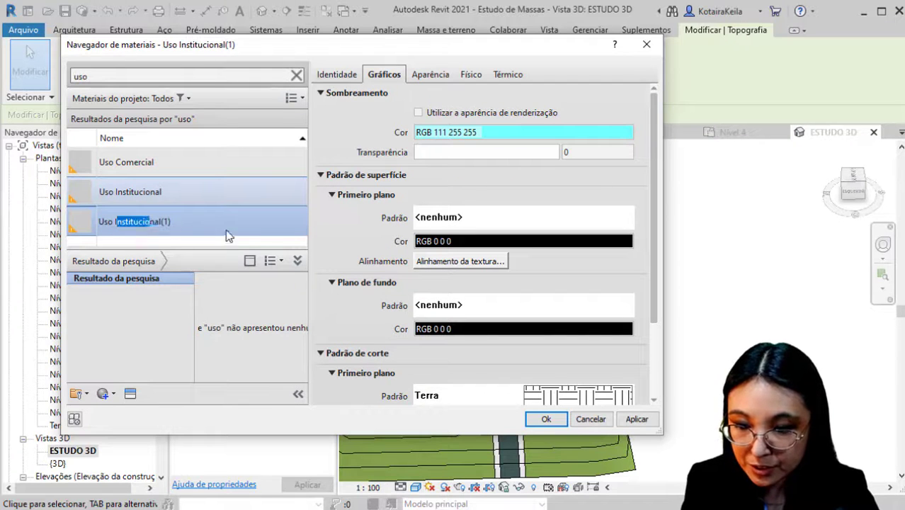
pyautogui.moveTo(228, 236); pyautogui.dragTo(246, 232)
pyautogui.press('BackSpace')
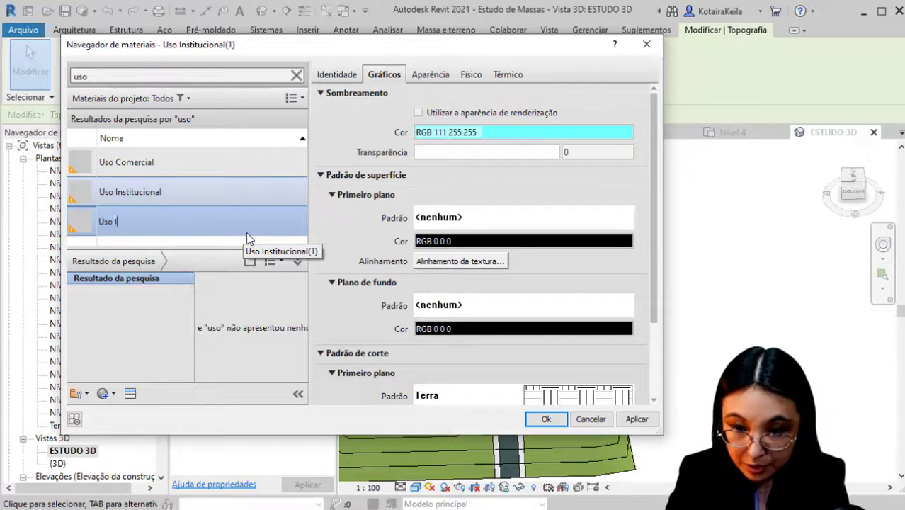
pyautogui.write('Residenc')
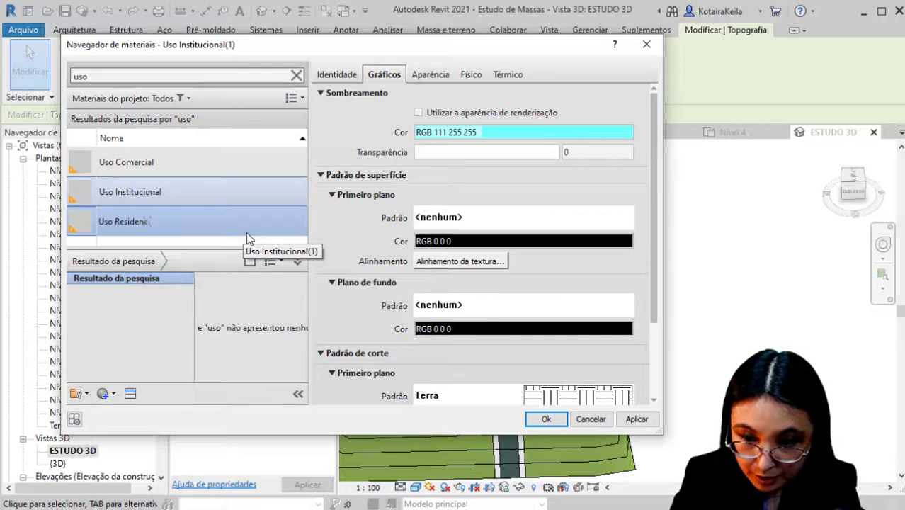
pyautogui.write('ial')
pyautogui.press('Return')
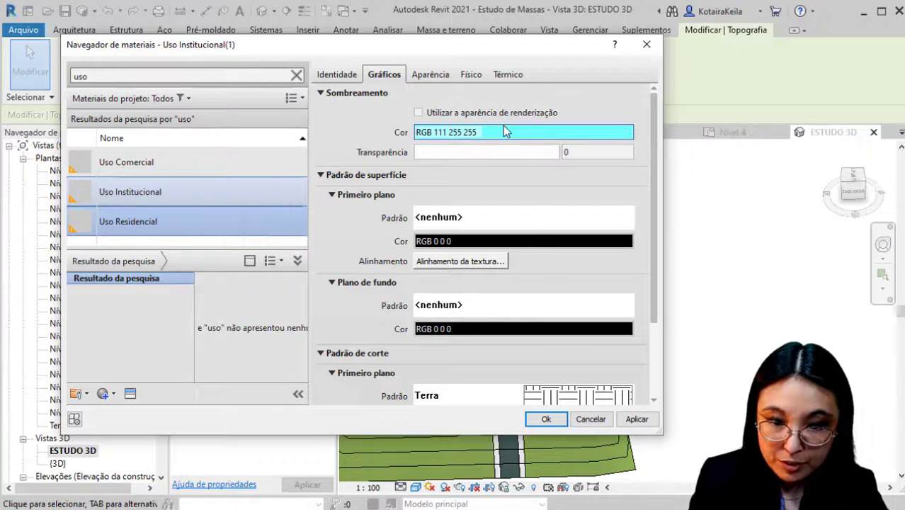
# Set Uso Residencial's shading colour to light yellow, RGB 255-255-94, and apply the material to the residential lot.
pyautogui.click(504, 131)
pyautogui.click(245, 252)
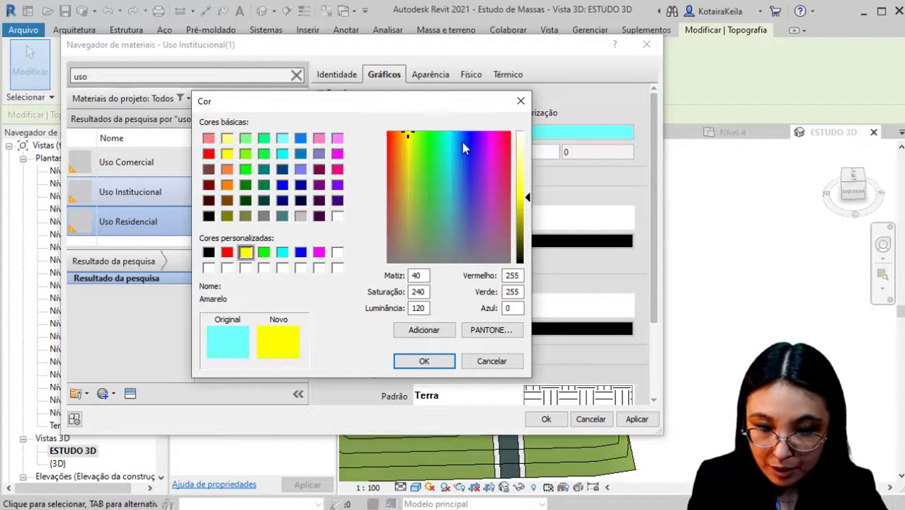
pyautogui.click(525, 162)
pyautogui.moveTo(528, 168); pyautogui.dragTo(528, 174)
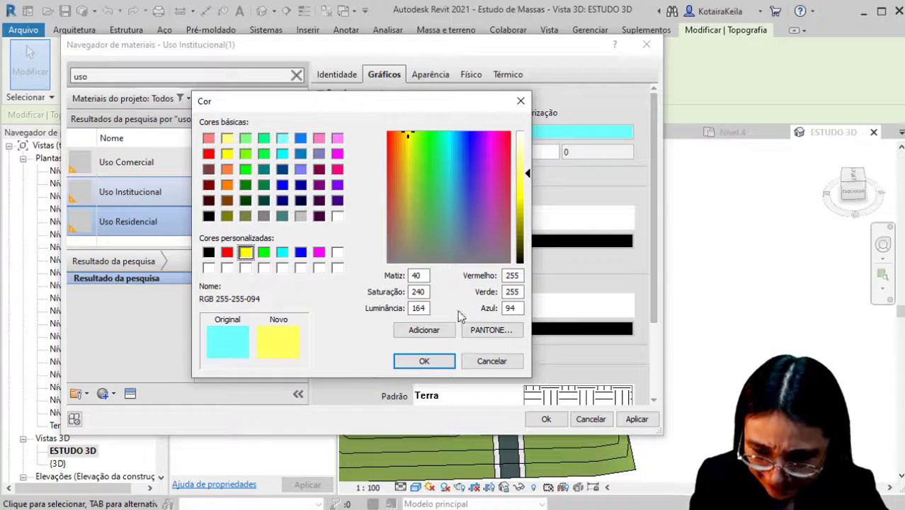
pyautogui.click(425, 361)
pyautogui.click(546, 419)
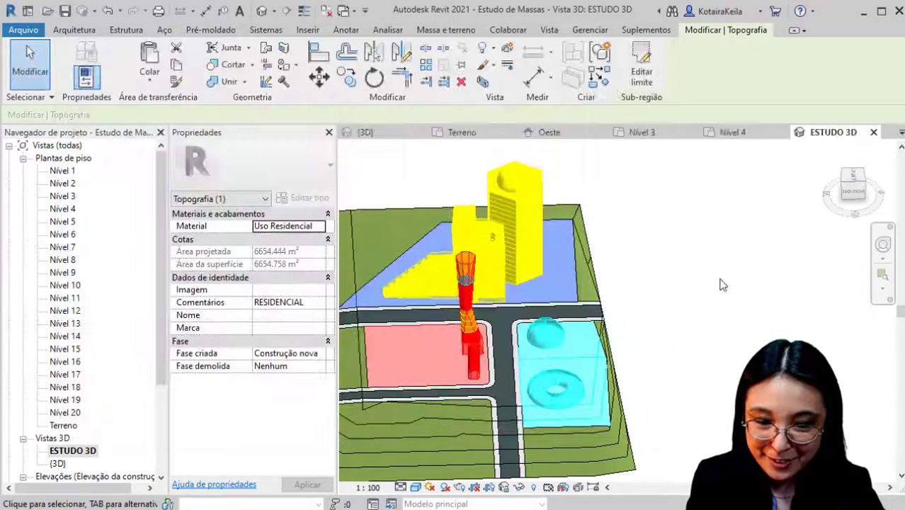
pyautogui.click(693, 336)
# Preview the ESTUDO 3D view in the Linha oculta and Estrutura de arame visual styles.
pyautogui.keyDown('shift'); pyautogui.moveTo(693, 336); pyautogui.dragTo(614, 330, button='middle'); pyautogui.keyUp('shift')
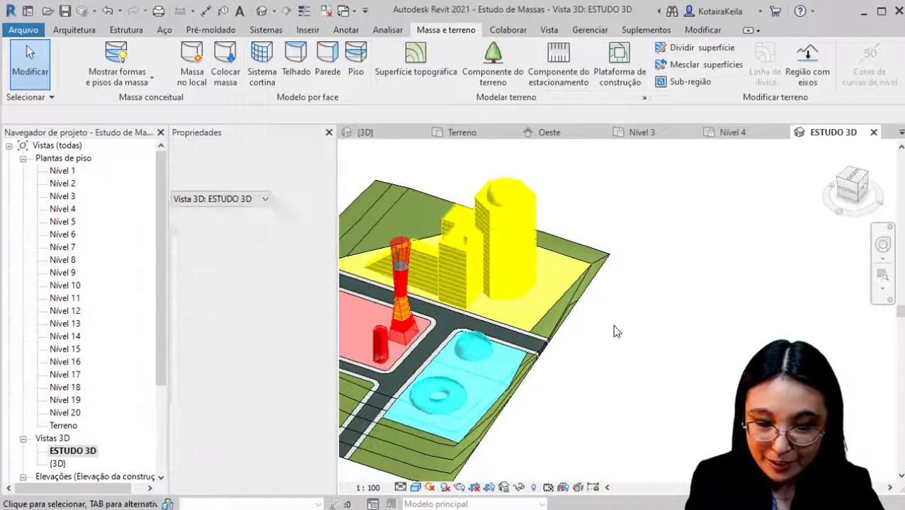
pyautogui.keyDown('shift'); pyautogui.moveTo(578, 360); pyautogui.dragTo(670, 372, button='middle'); pyautogui.keyUp('shift')
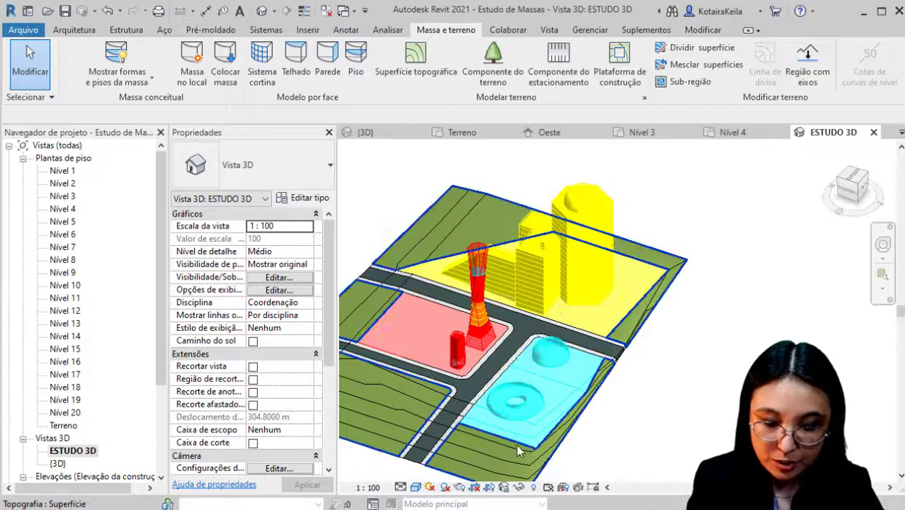
pyautogui.scroll(2, 549, 460)
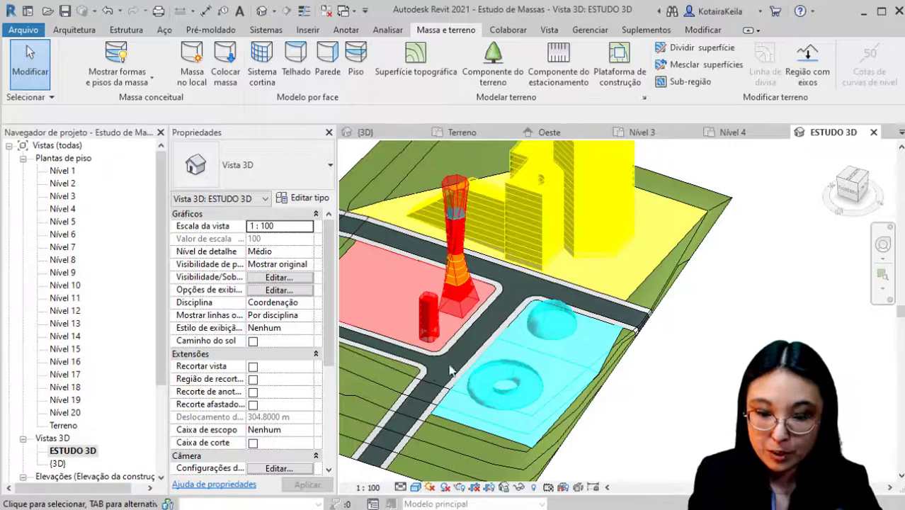
pyautogui.click(417, 487)
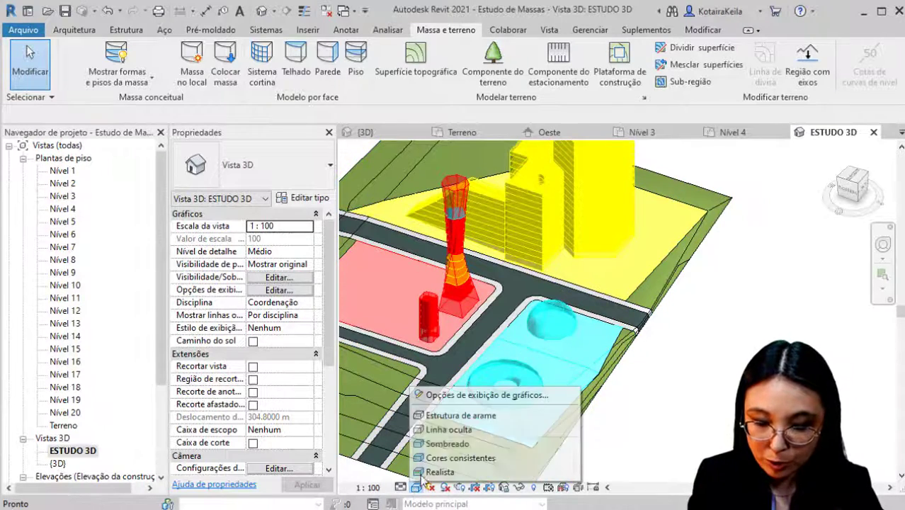
pyautogui.click(460, 429)
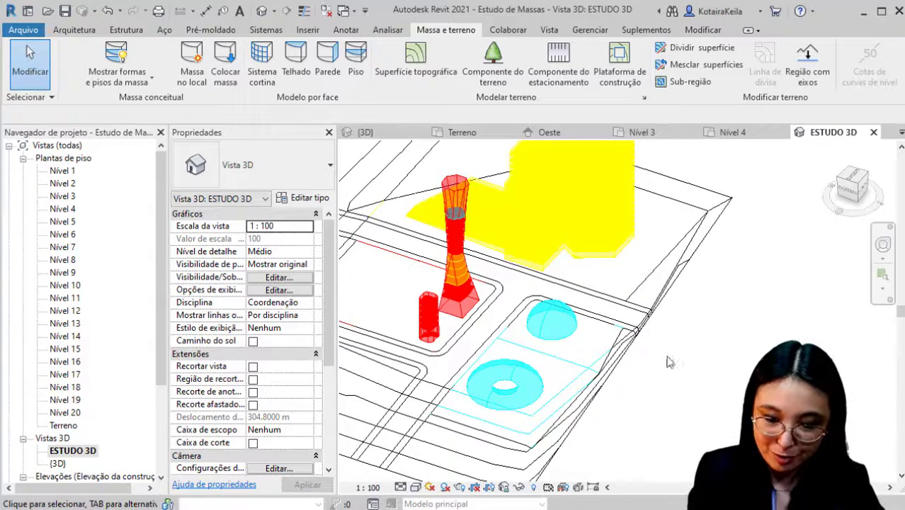
pyautogui.click(416, 487)
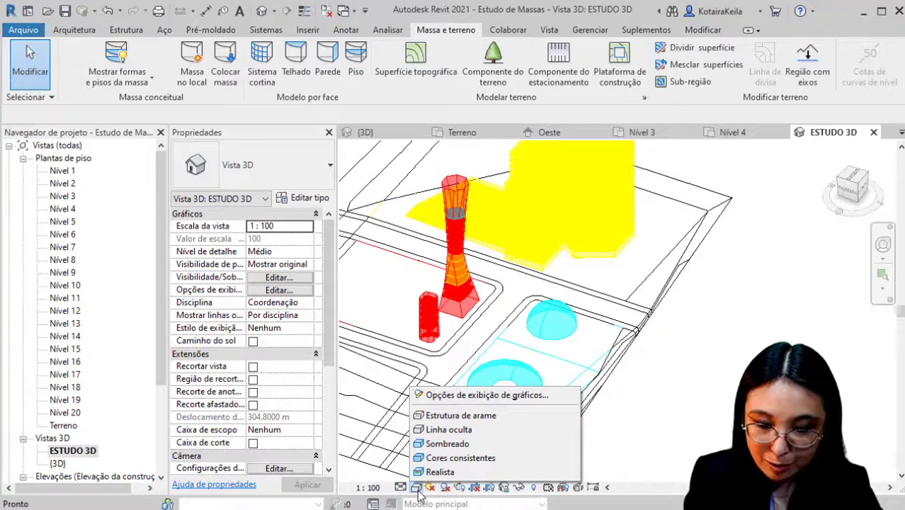
pyautogui.click(494, 418)
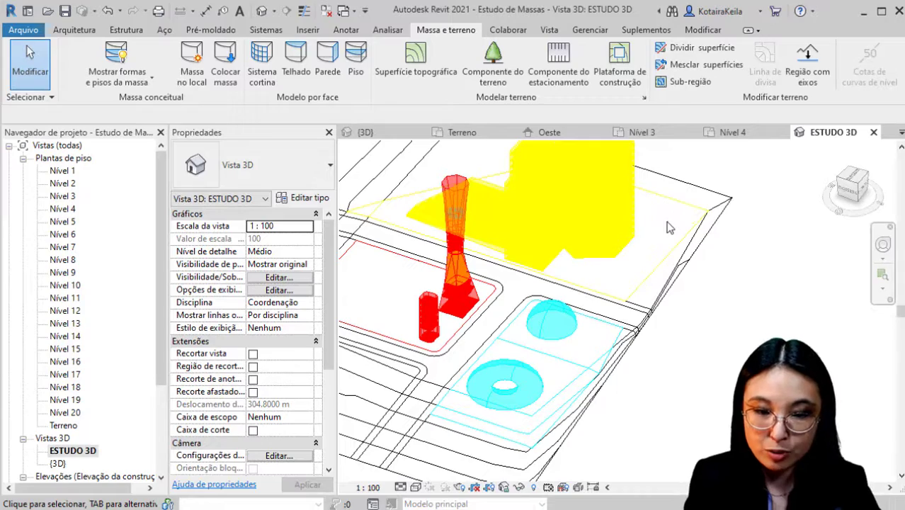
pyautogui.keyDown('shift'); pyautogui.moveTo(567, 333); pyautogui.dragTo(538, 425, button='middle'); pyautogui.keyUp('shift')
# Preview ESTUDO 3D in the Realista visual style, inspect the masses and lots up close, and restore Sombreado.
pyautogui.click(417, 487)
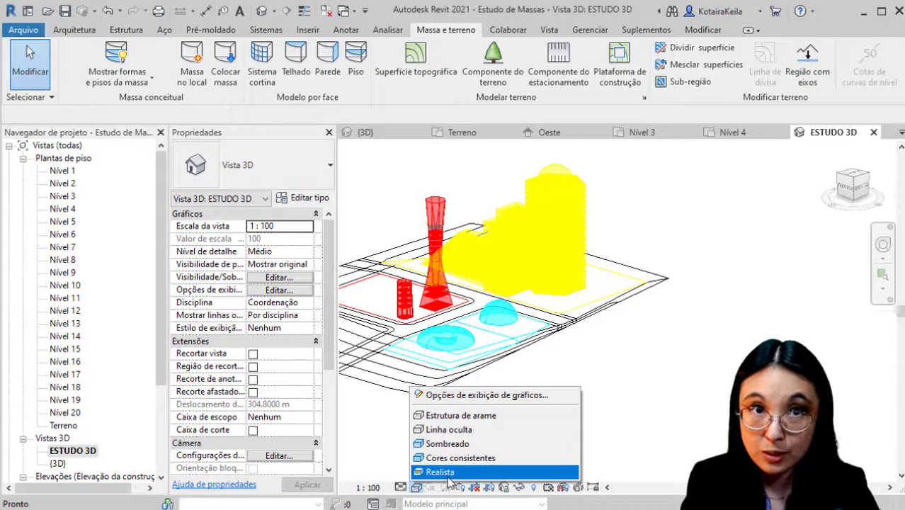
pyautogui.click(448, 474)
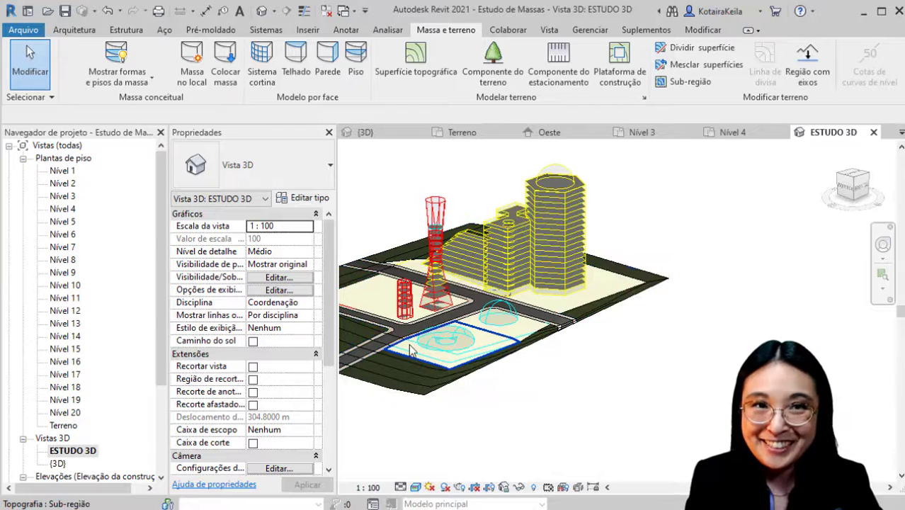
pyautogui.scroll(5, 406, 347)
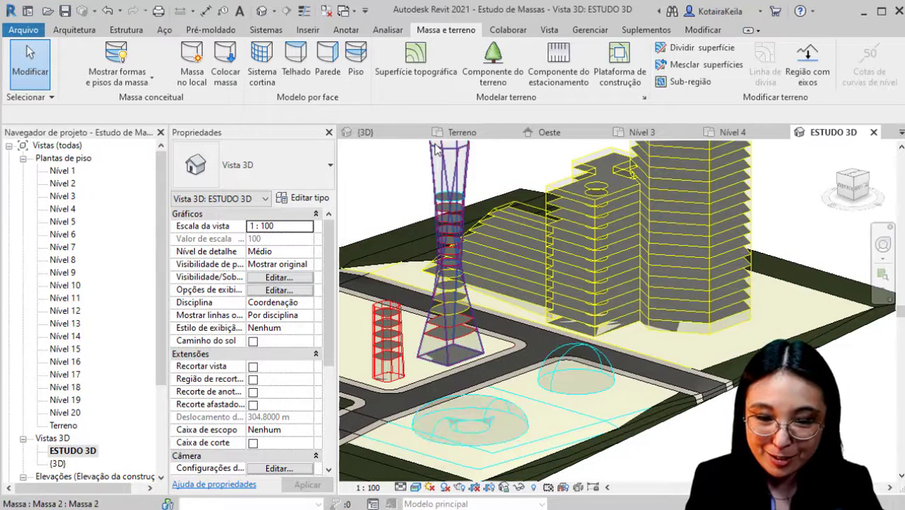
pyautogui.scroll(4, 560, 425)
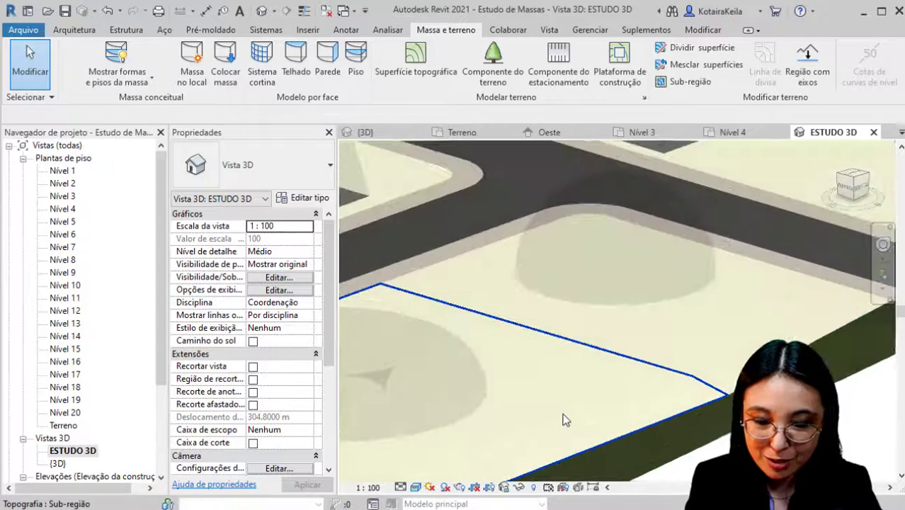
pyautogui.scroll(-5, 623, 461)
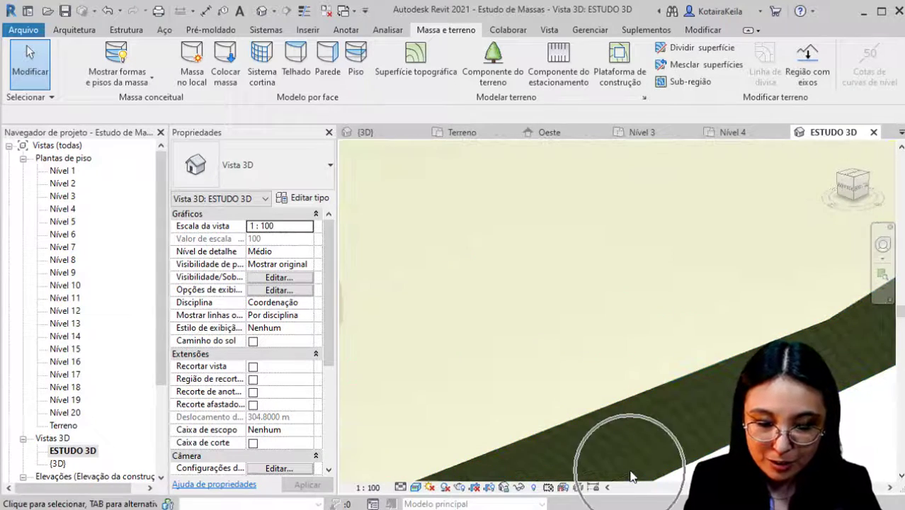
pyautogui.scroll(-3, 627, 442)
pyautogui.moveTo(587, 354); pyautogui.dragTo(538, 344, button='middle')
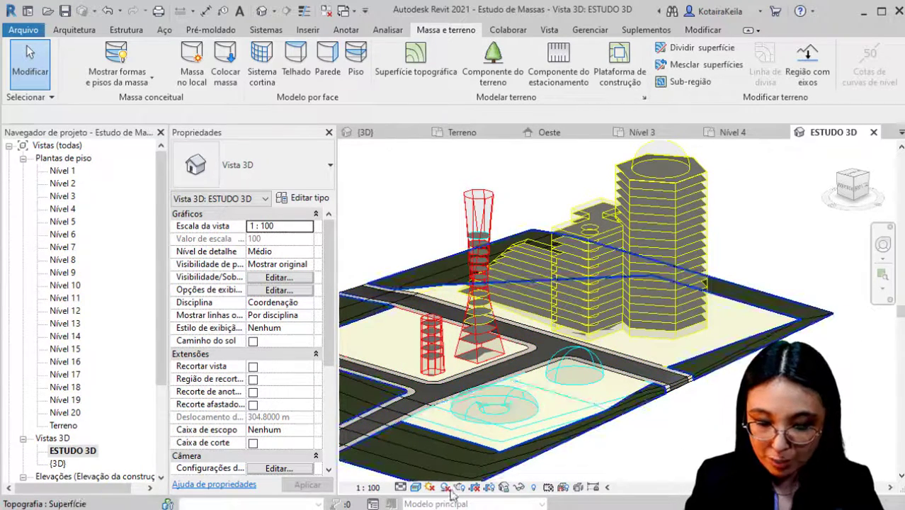
pyautogui.press('s')
pyautogui.press('d')
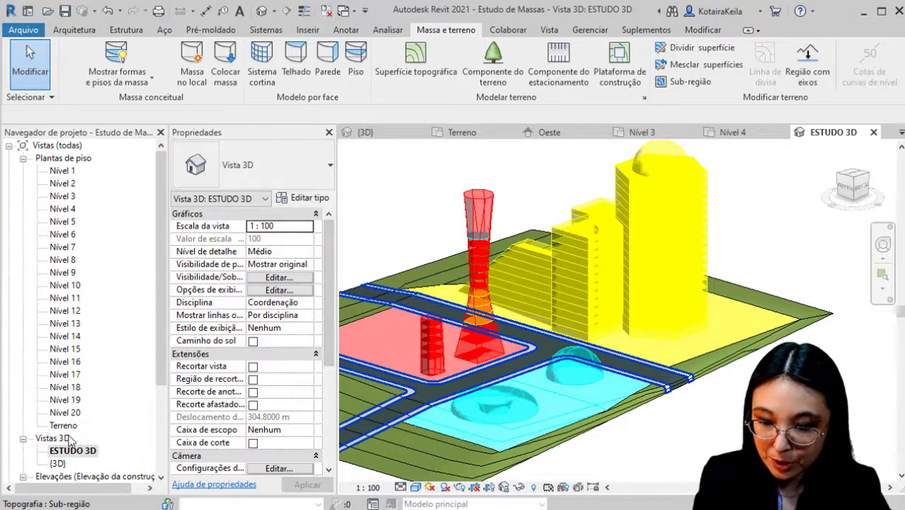
# Open the Terreno floor plan at the residential and commercial lots.
pyautogui.doubleClick(70, 426)
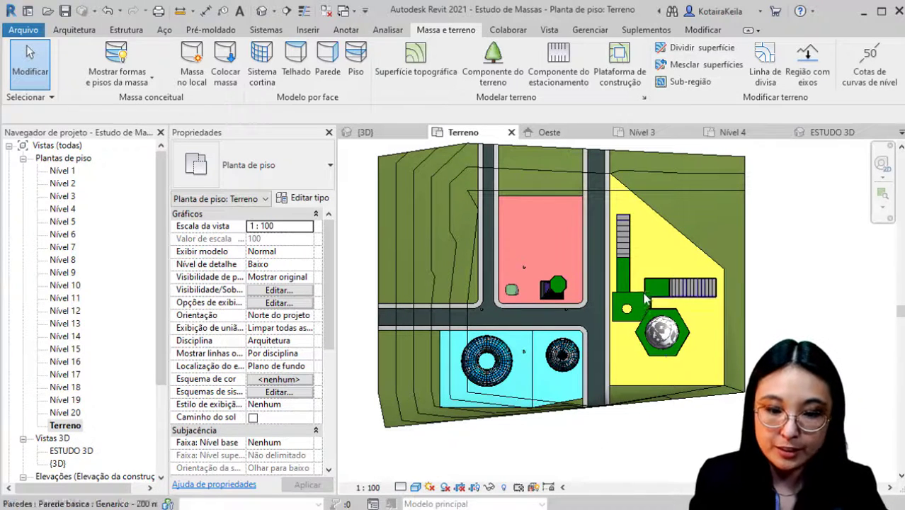
pyautogui.moveTo(478, 385); pyautogui.dragTo(425, 400, button='middle')
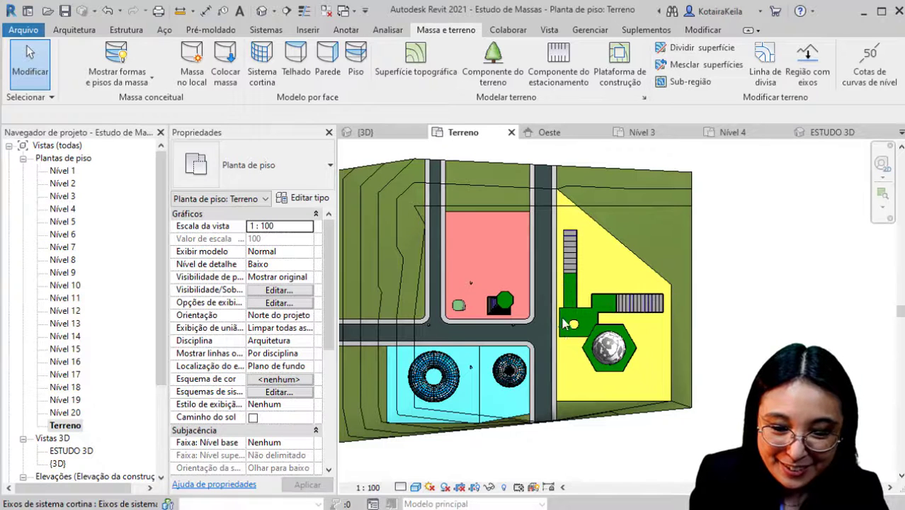
pyautogui.scroll(3, 566, 281)
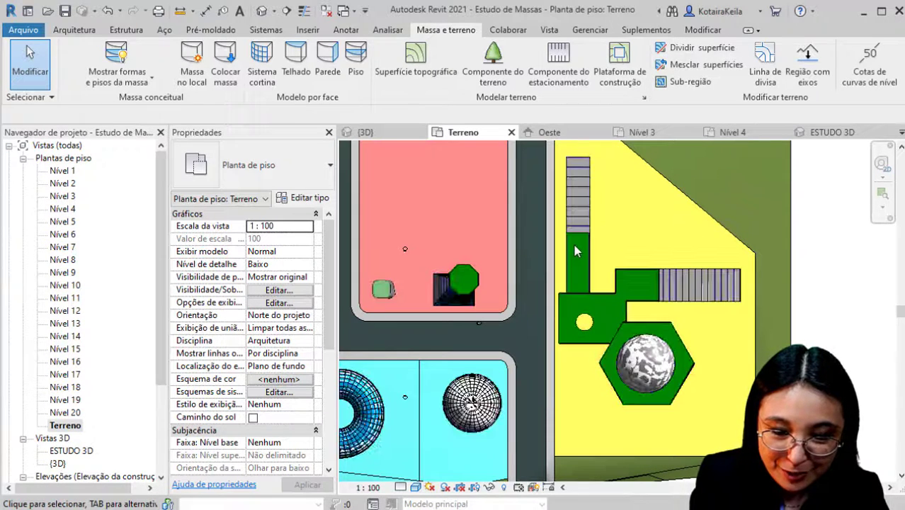
# In the Terreno plan's visibility overrides, turn off the Paredes, Painéis cortina and Montantes de parede model categories.
pyautogui.press('v')
pyautogui.press('v')
pyautogui.click(277, 262)
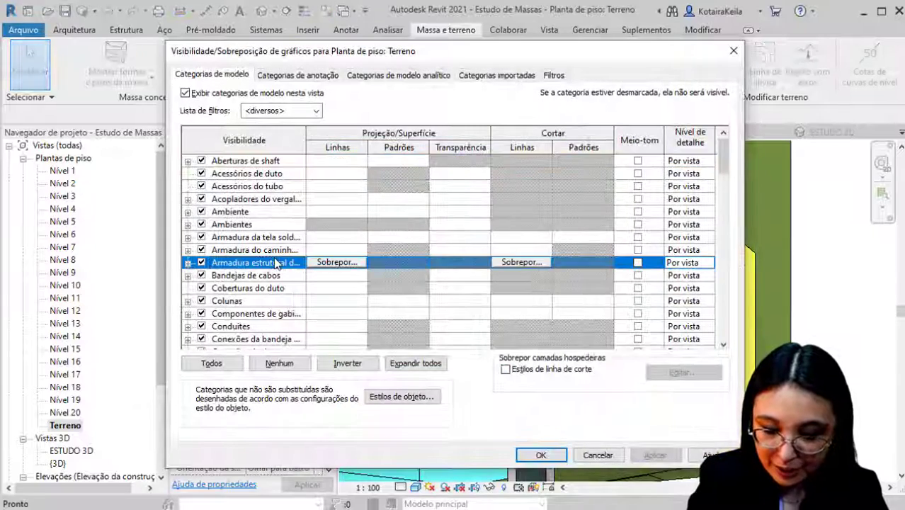
pyautogui.scroll(-8, 234, 312)
pyautogui.click(228, 324)
pyautogui.scroll(-1, 243, 345)
pyautogui.click(201, 301)
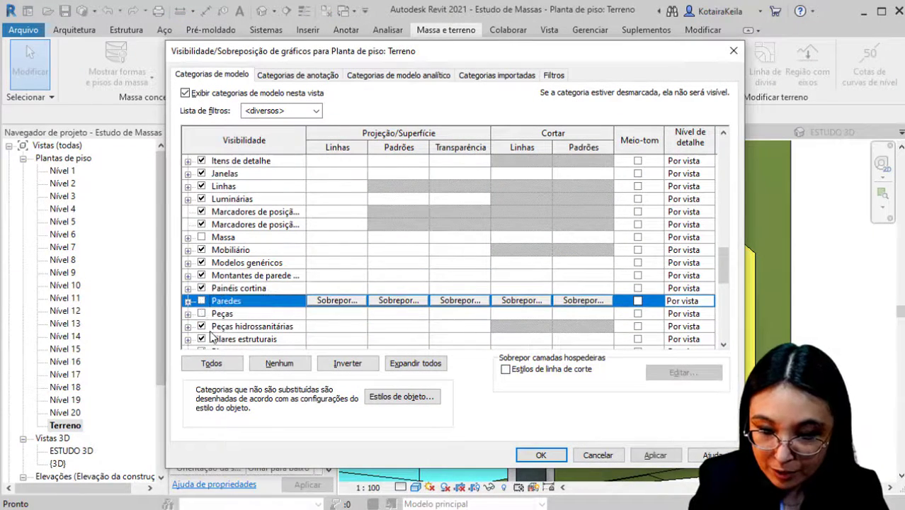
pyautogui.click(202, 288)
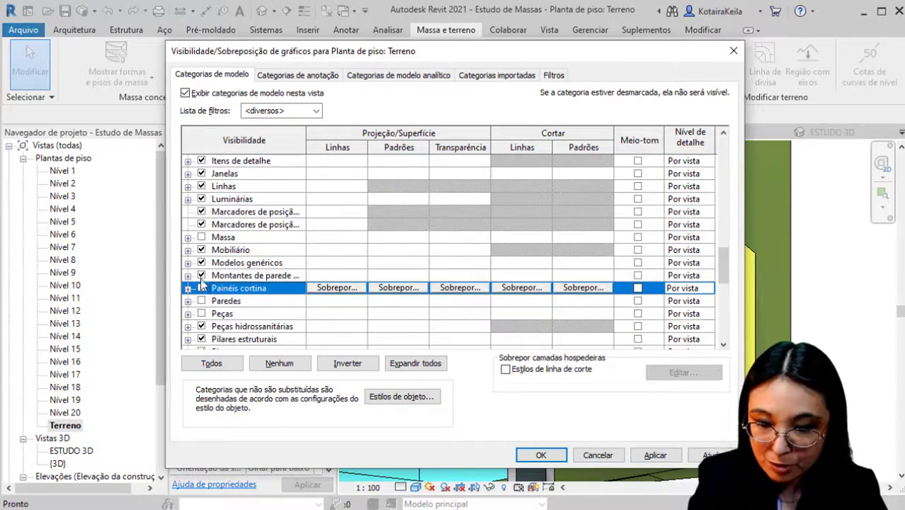
pyautogui.click(202, 275)
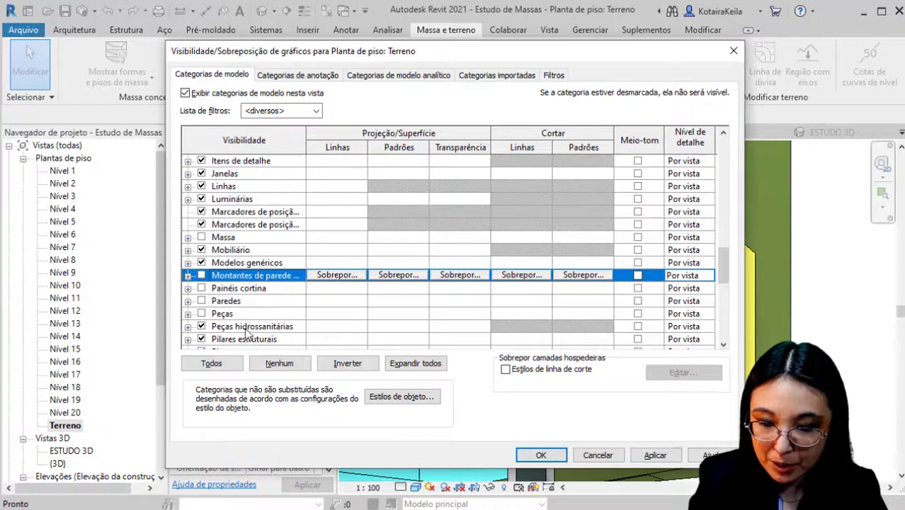
# Turn off the Pisos and Telhados model categories as well and apply the Terreno plan's visibility overrides.
pyautogui.scroll(-1, 247, 333)
pyautogui.click(202, 327)
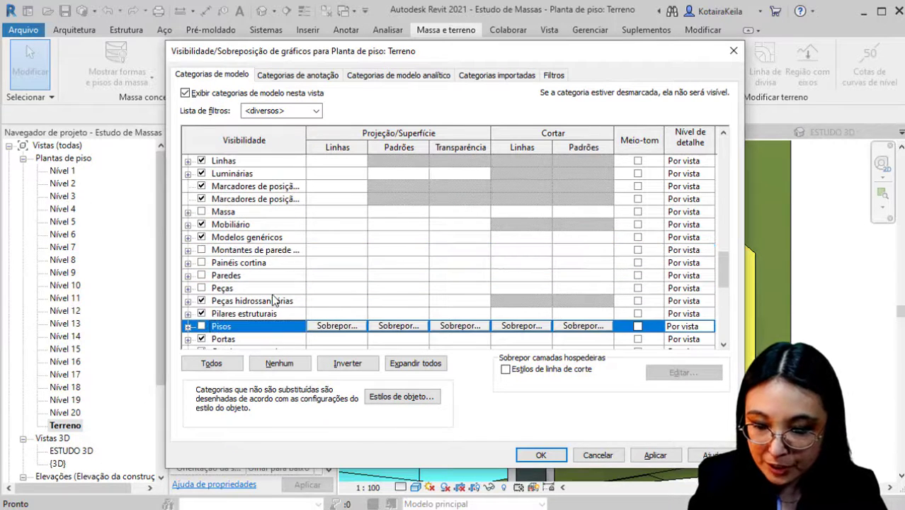
pyautogui.click(261, 301)
pyautogui.press('t')
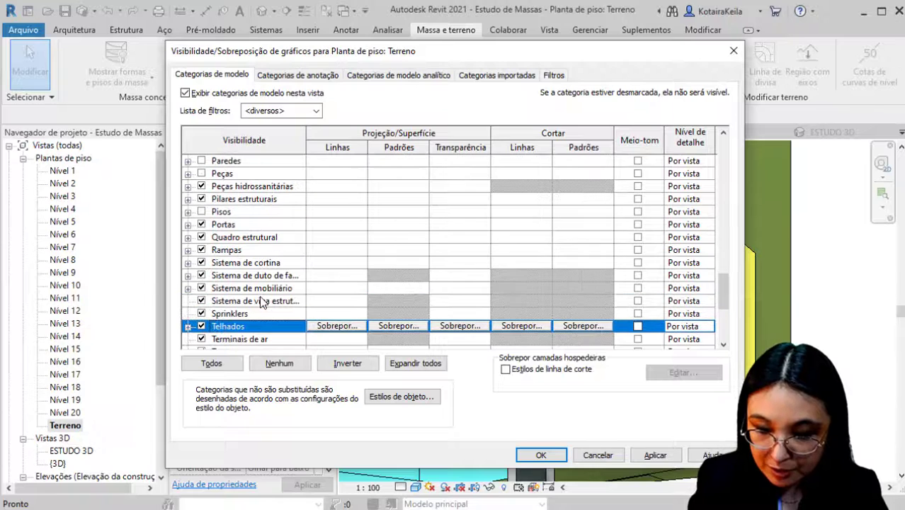
pyautogui.click(202, 327)
pyautogui.click(677, 460)
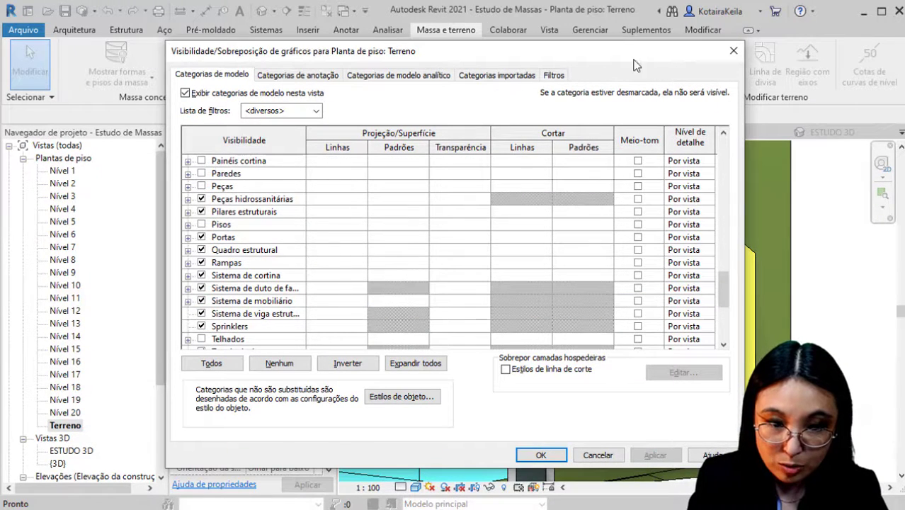
# Turn off the Sistema de cortina model category in the Terreno plan's visibility overrides and apply the changes.
pyautogui.moveTo(655, 55); pyautogui.dragTo(612, 62)
pyautogui.click(197, 275)
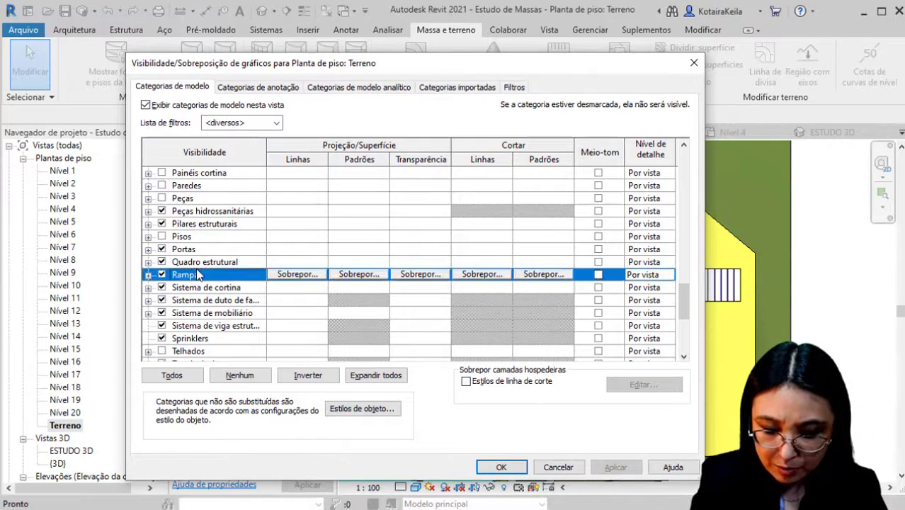
pyautogui.press('Up')
pyautogui.press('Up')
pyautogui.press('Up')
pyautogui.press('Up')
pyautogui.press('Up')
pyautogui.press('Up')
pyautogui.press('Up')
pyautogui.press('Up')
pyautogui.press('Up')
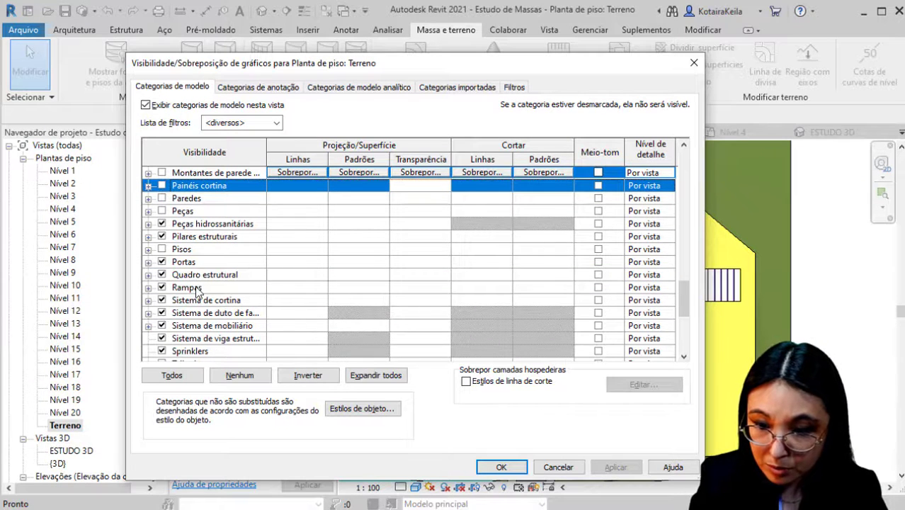
pyautogui.click(198, 287)
pyautogui.press('Down')
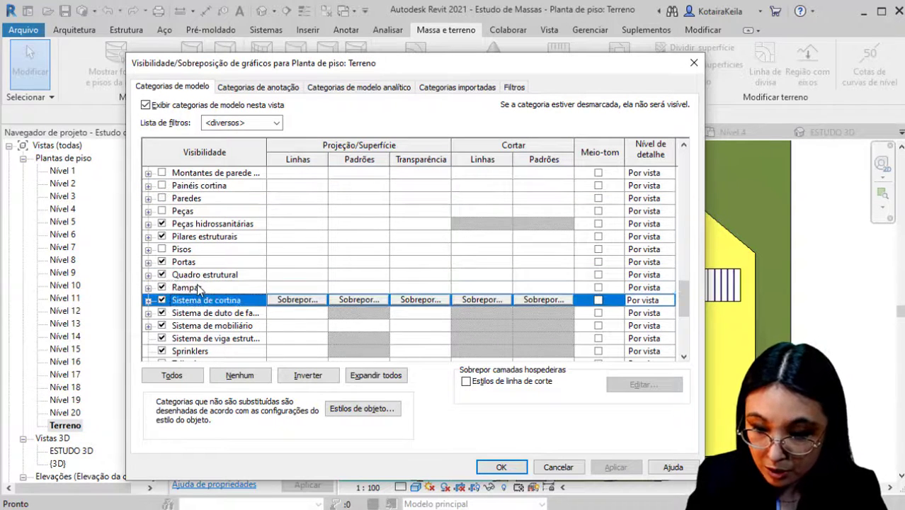
pyautogui.click(161, 301)
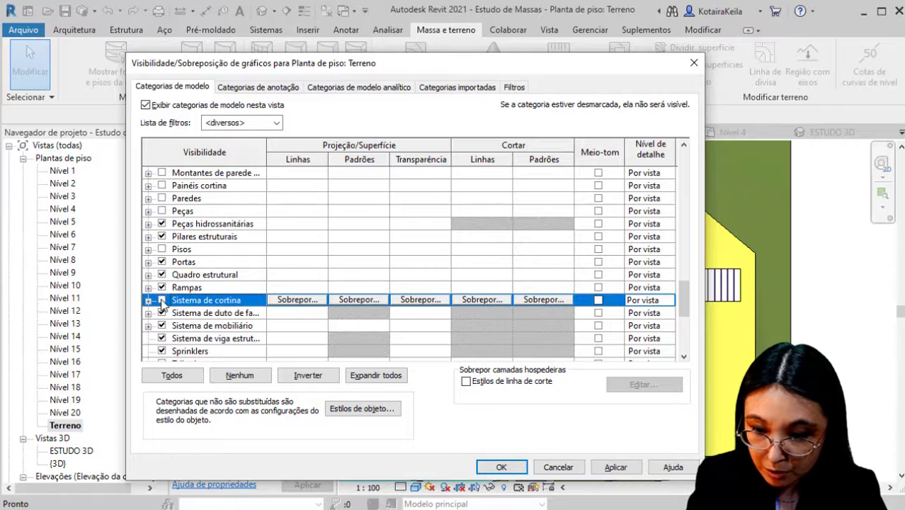
pyautogui.click(512, 468)
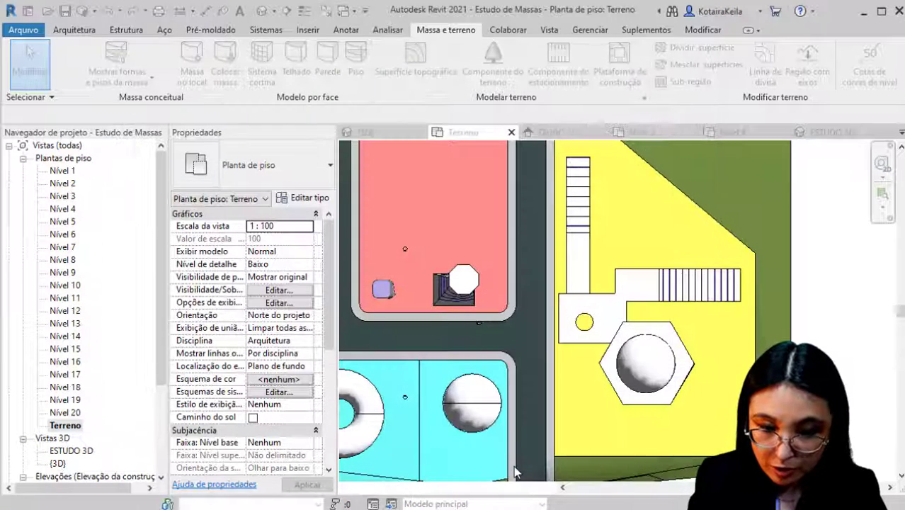
# Select the white stepped and hexagonal building on the yellow lot to inspect its element type and properties, then clear the selection.
pyautogui.click(602, 300)
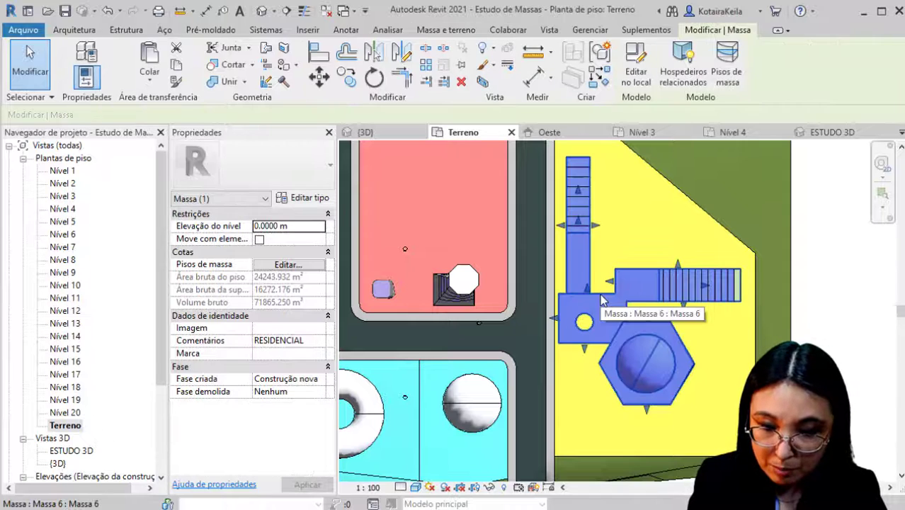
pyautogui.scroll(-3, 602, 300)
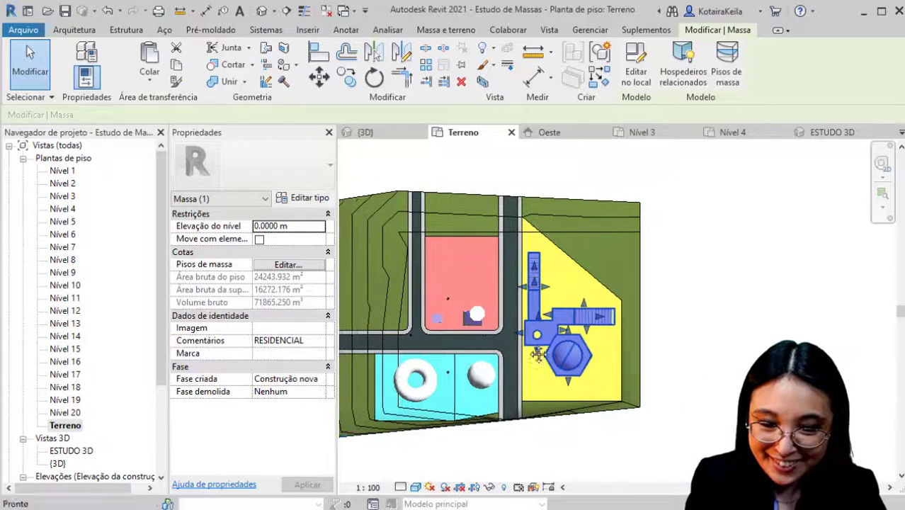
pyautogui.click(566, 172)
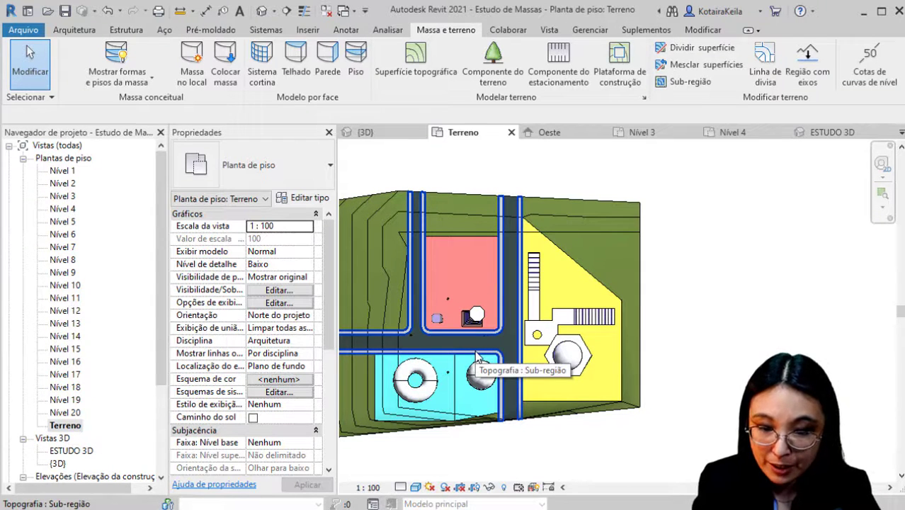
# Turn on the Massa model category in the Terreno plan's visibility overrides.
pyautogui.press('v')
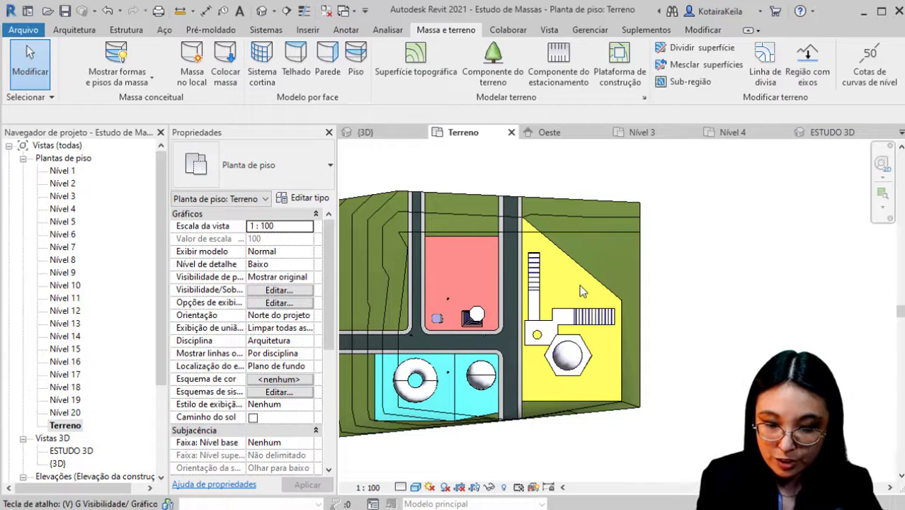
pyautogui.press('g')
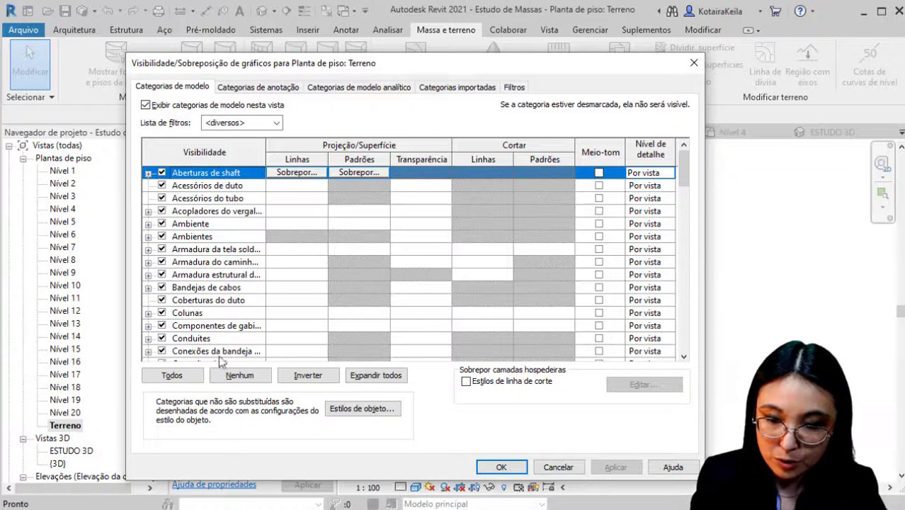
pyautogui.click(205, 287)
pyautogui.press('p')
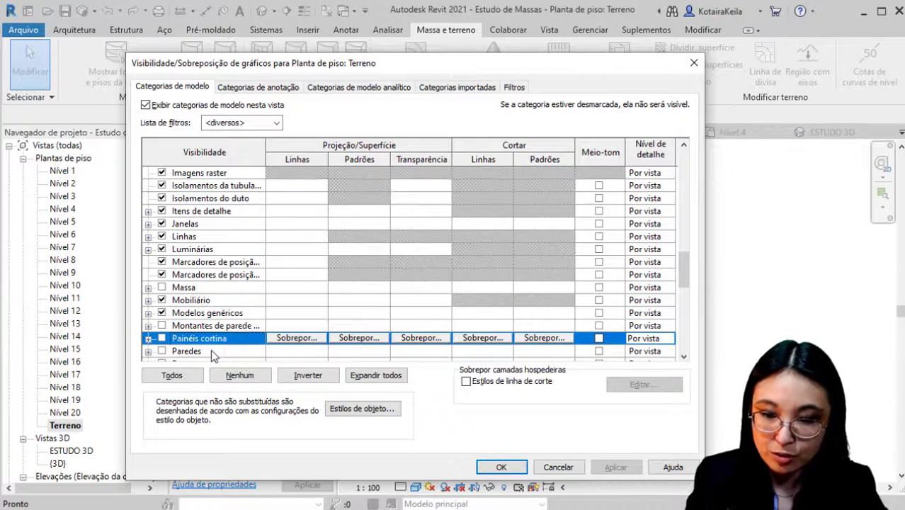
pyautogui.click(162, 287)
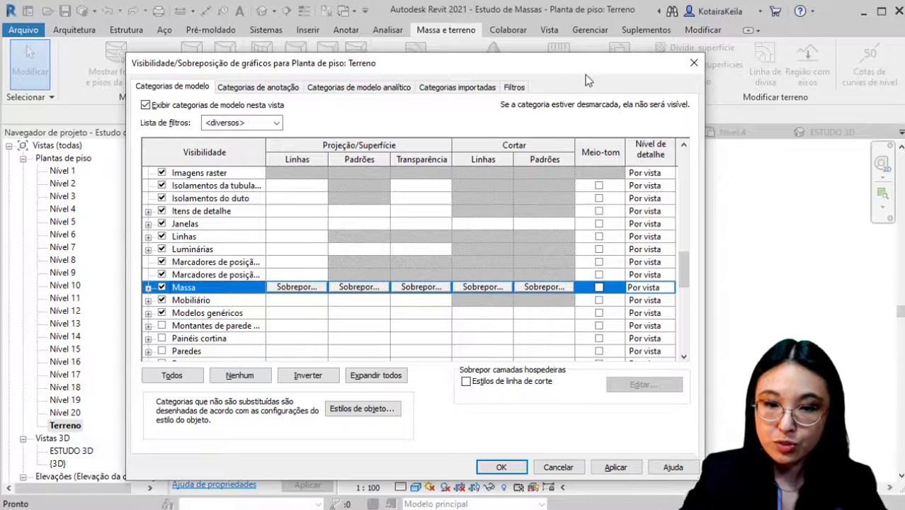
# Review the rules of the project's INSTITUCIONAL and RESIDENCIAL filters from the Terreno plan's filter settings.
pyautogui.click(514, 87)
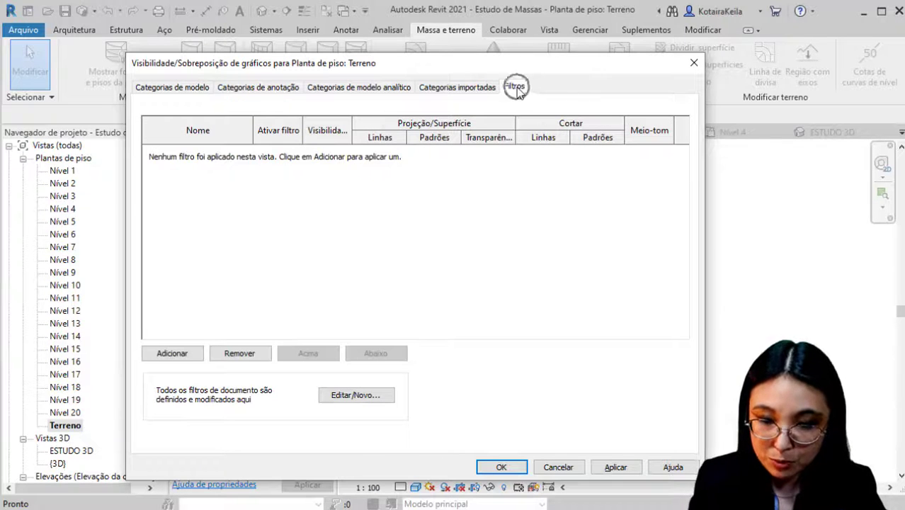
pyautogui.click(366, 401)
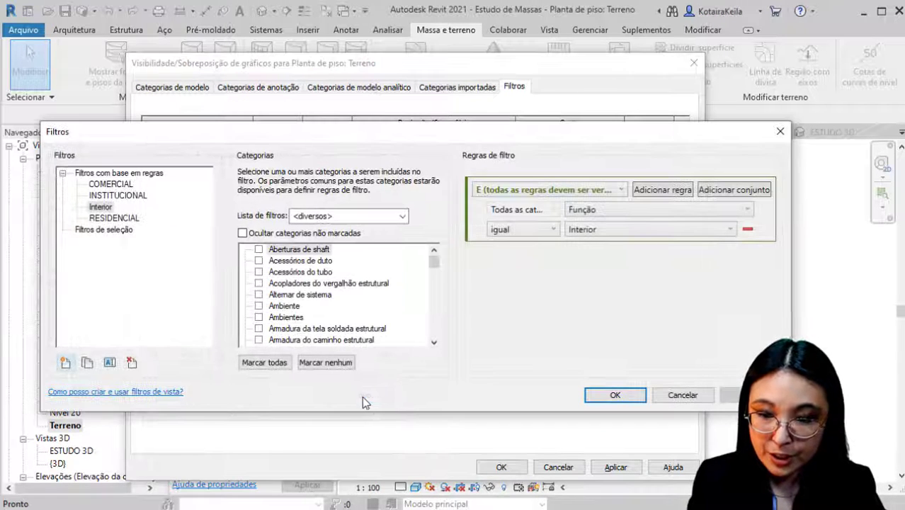
pyautogui.click(115, 195)
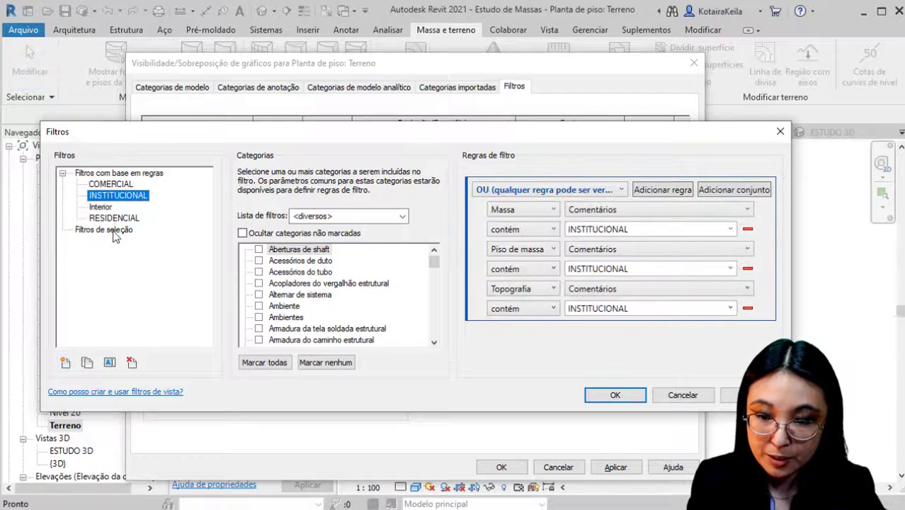
pyautogui.click(115, 218)
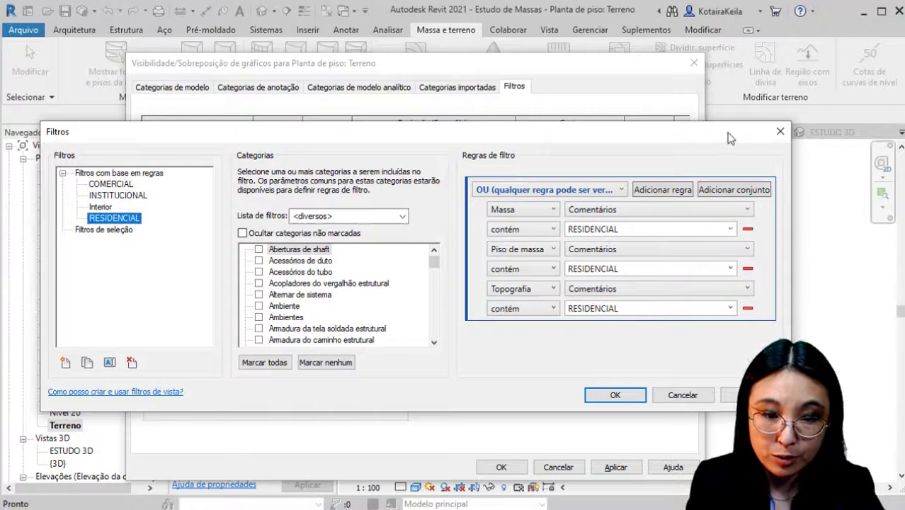
pyautogui.click(780, 133)
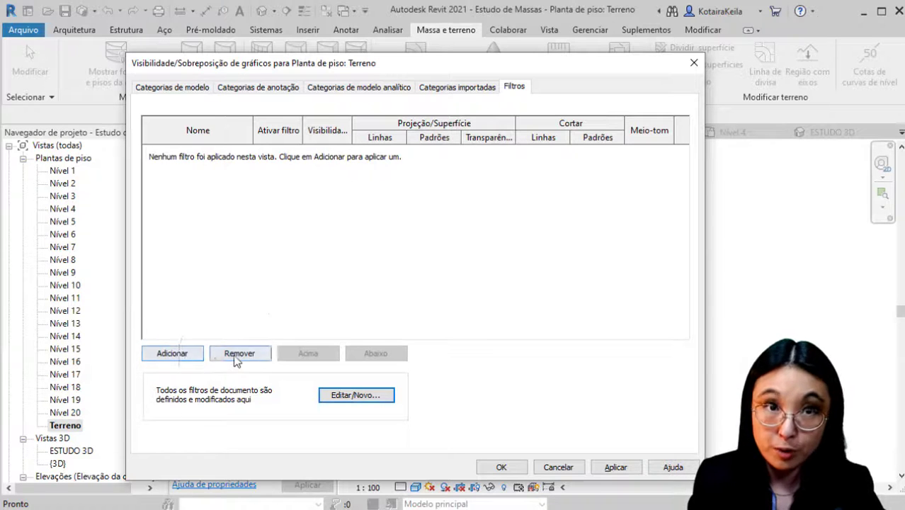
# Add the COMERCIAL filter to the Terreno plan and override its projection line colour with Vermelho.
pyautogui.press('ctrl')
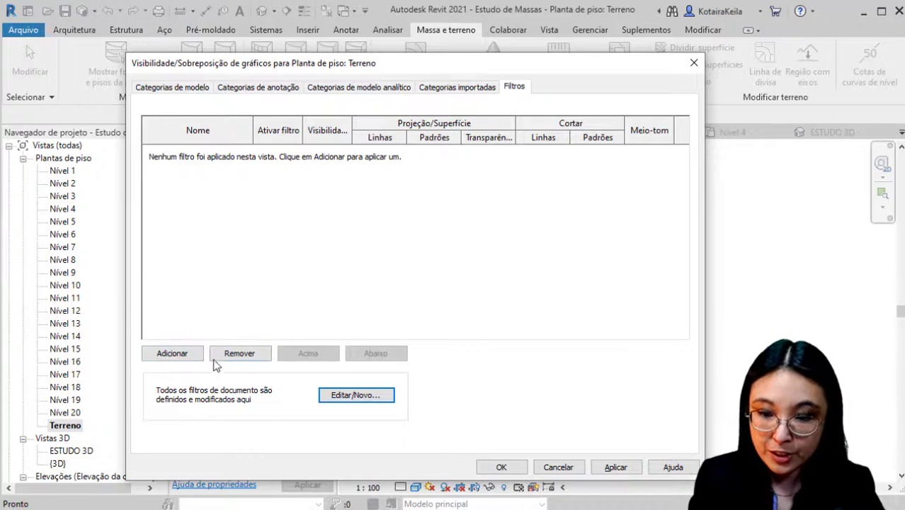
pyautogui.press('ctrl')
pyautogui.click(173, 353)
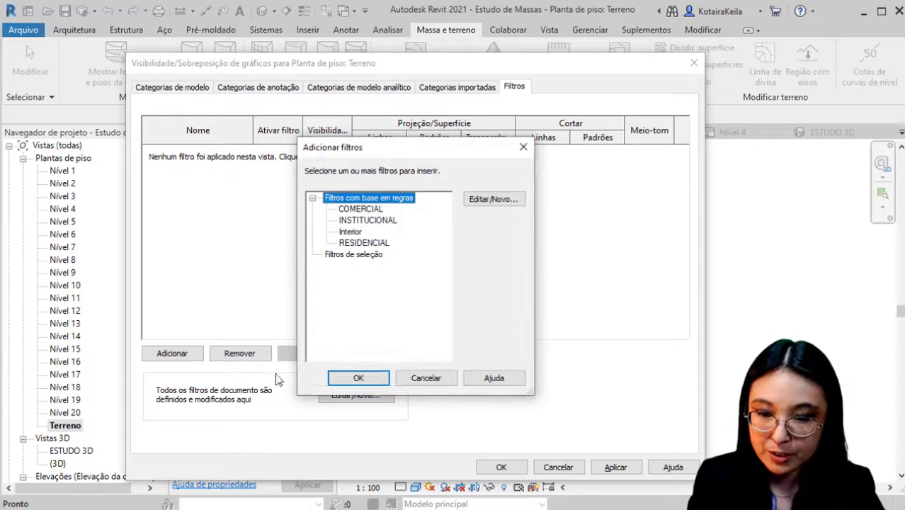
pyautogui.click(368, 209)
pyautogui.click(362, 379)
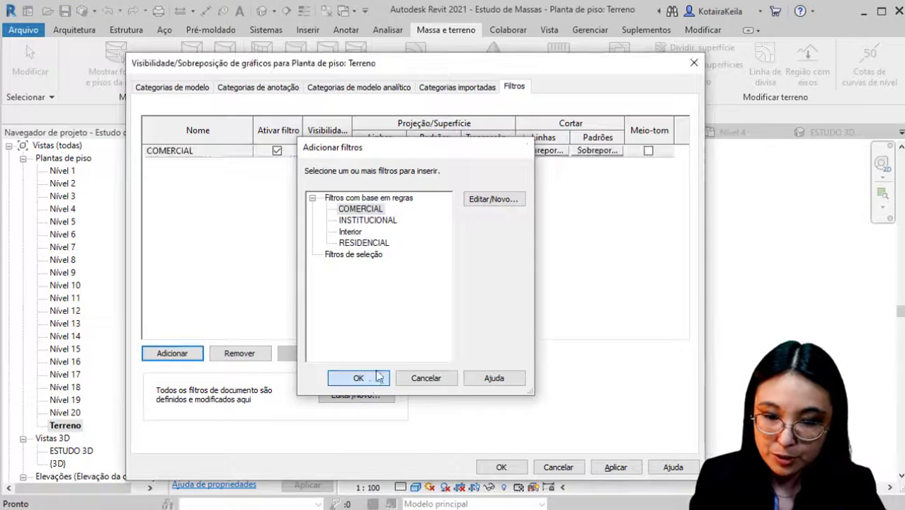
pyautogui.click(369, 151)
pyautogui.click(330, 269)
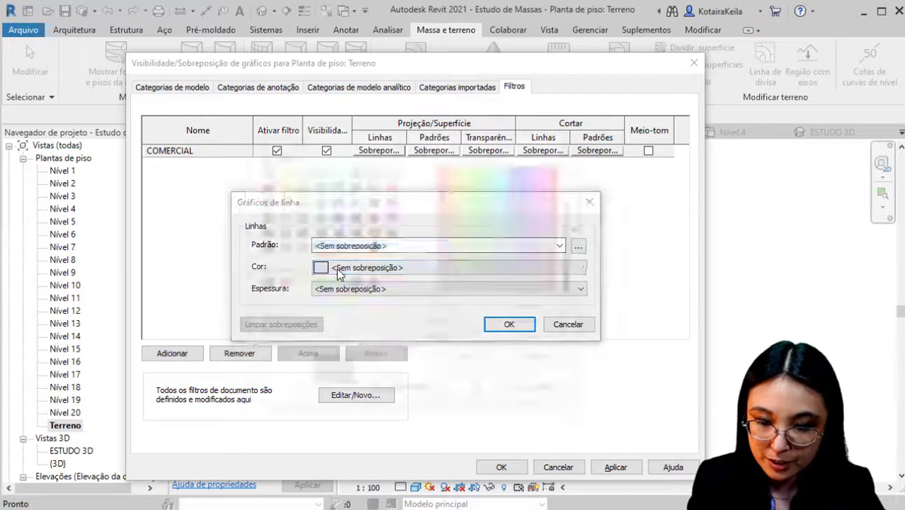
pyautogui.click(282, 285)
pyautogui.click(479, 392)
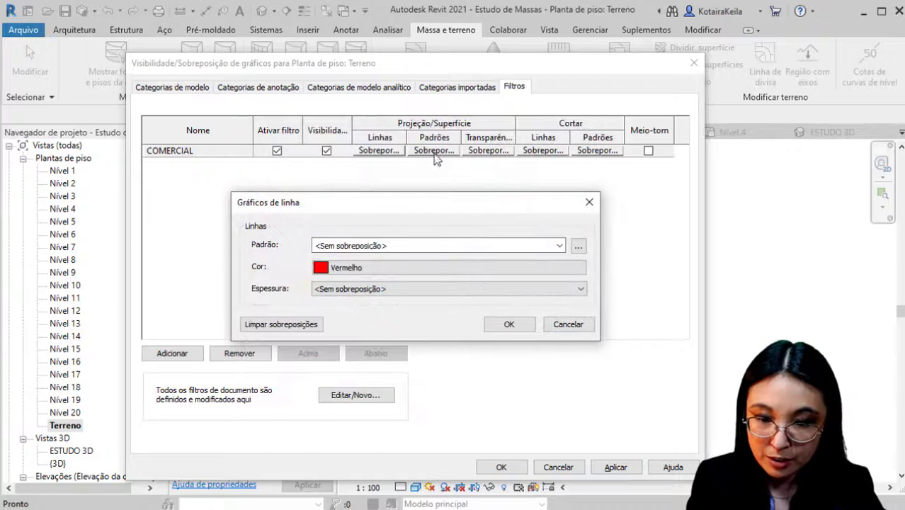
pyautogui.click(515, 327)
# Override the COMERCIAL filter's foreground surface pattern with a solid fill in red.
pyautogui.click(433, 150)
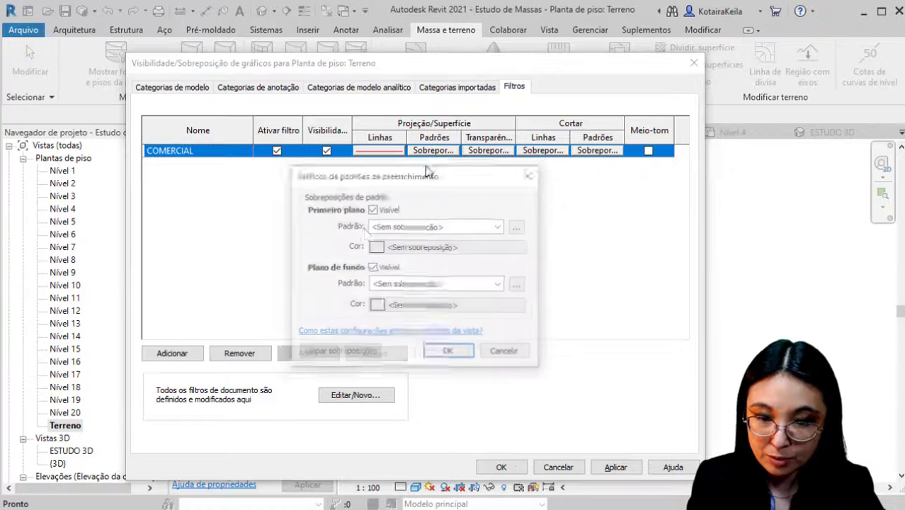
pyautogui.click(417, 246)
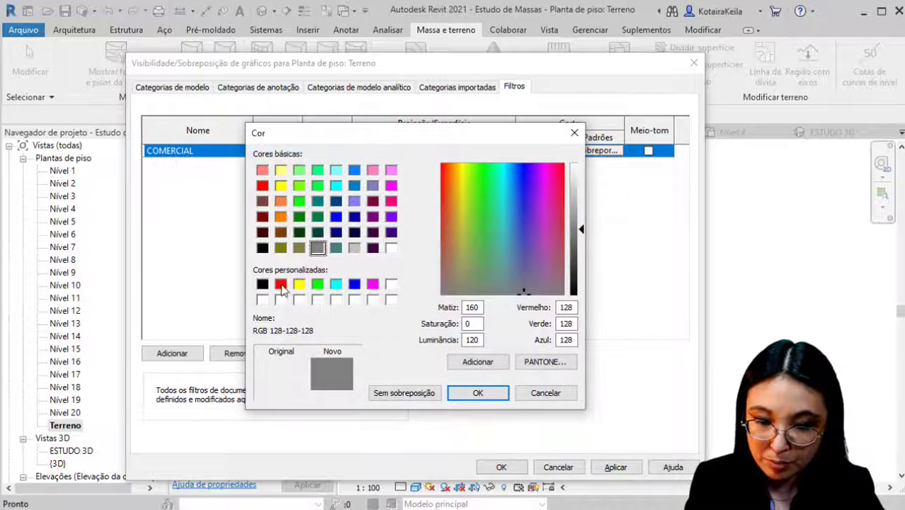
pyautogui.click(282, 285)
pyautogui.click(478, 393)
pyautogui.click(496, 225)
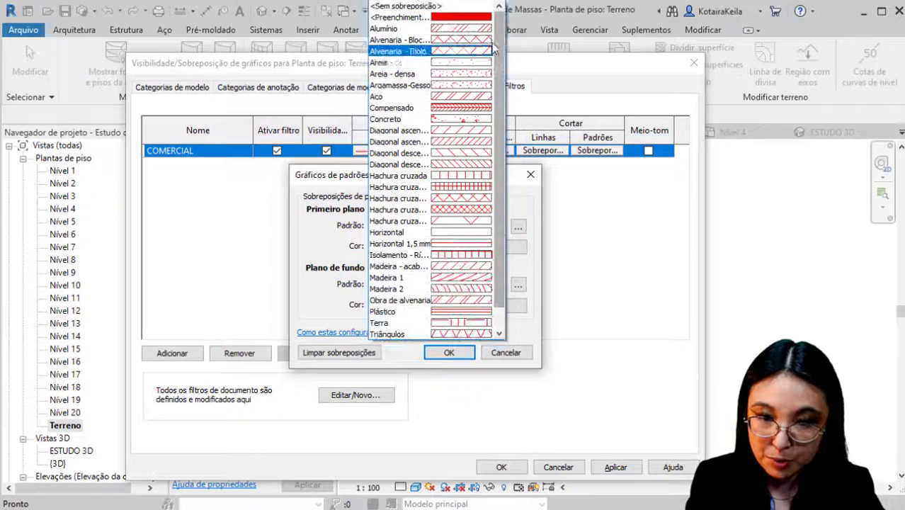
pyautogui.click(425, 17)
pyautogui.click(450, 352)
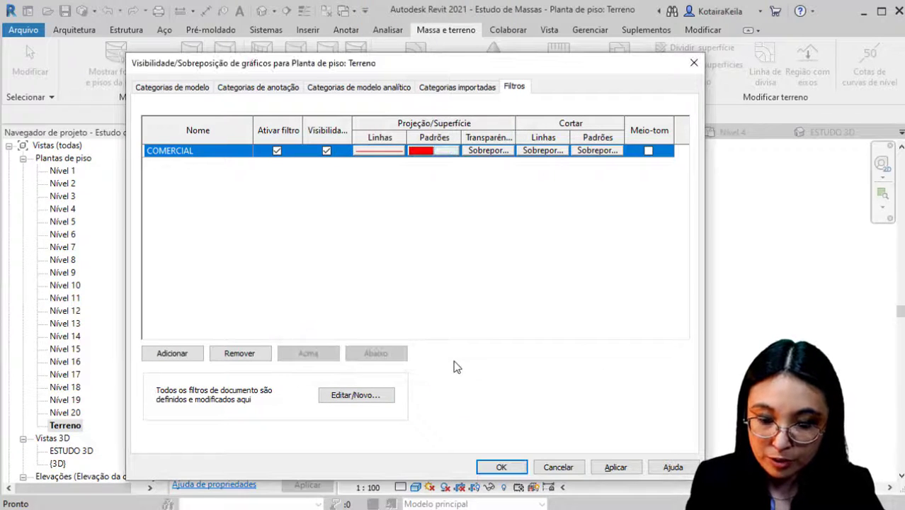
pyautogui.click(476, 154)
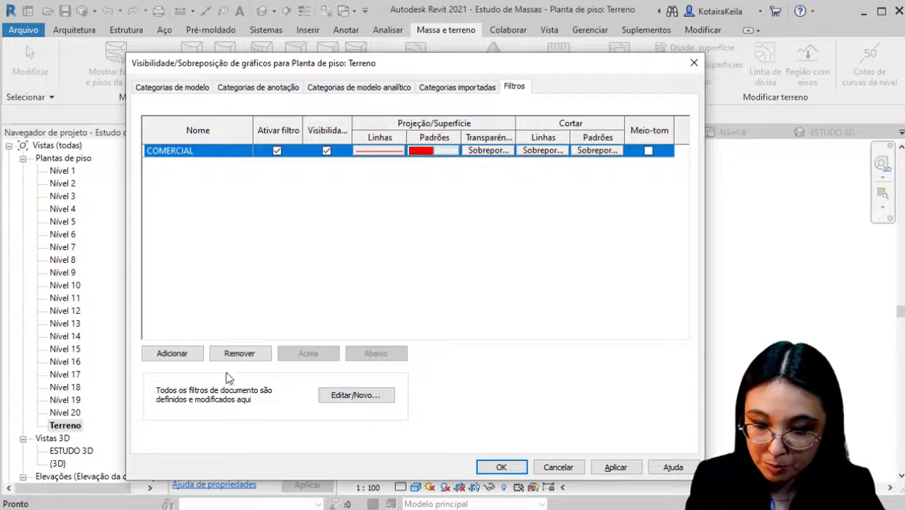
# Add the INSTITUCIONAL filter to the Terreno plan and override its projection line colour with Ciano.
pyautogui.click(178, 353)
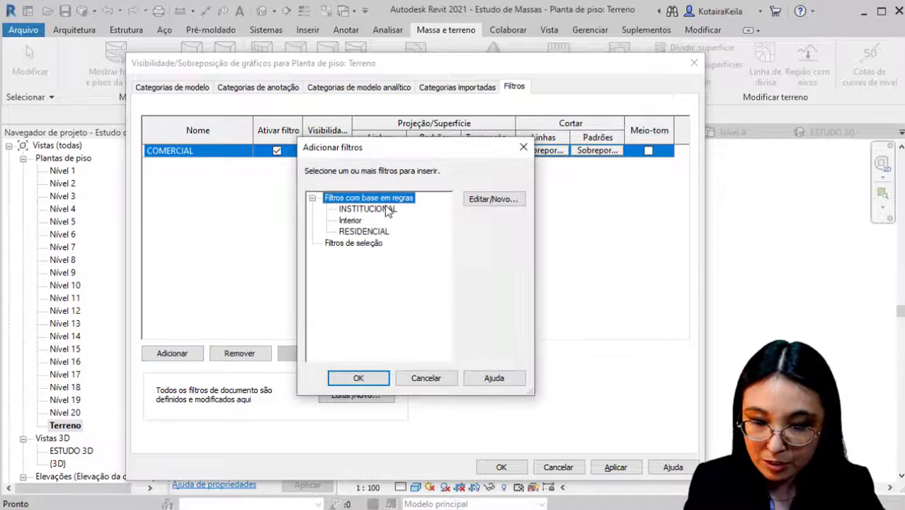
pyautogui.click(388, 210)
pyautogui.click(357, 377)
pyautogui.click(379, 166)
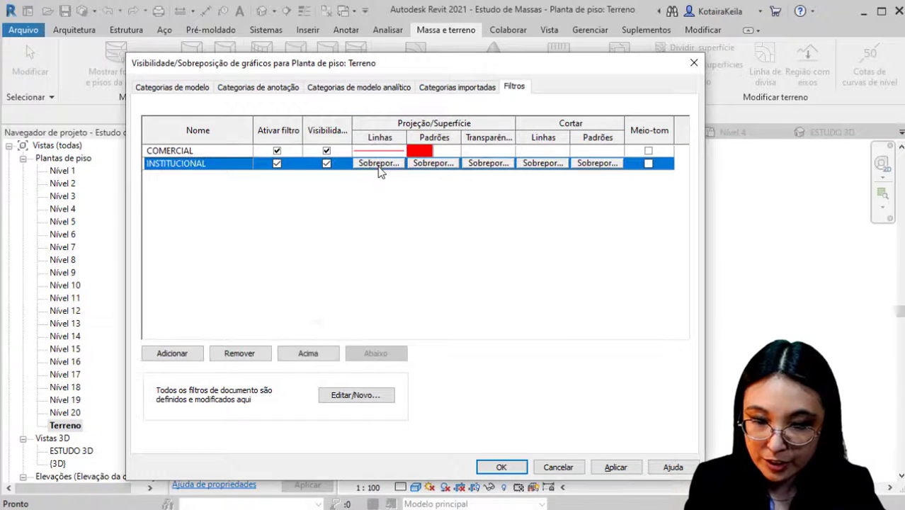
pyautogui.click(379, 164)
pyautogui.click(354, 262)
pyautogui.click(336, 284)
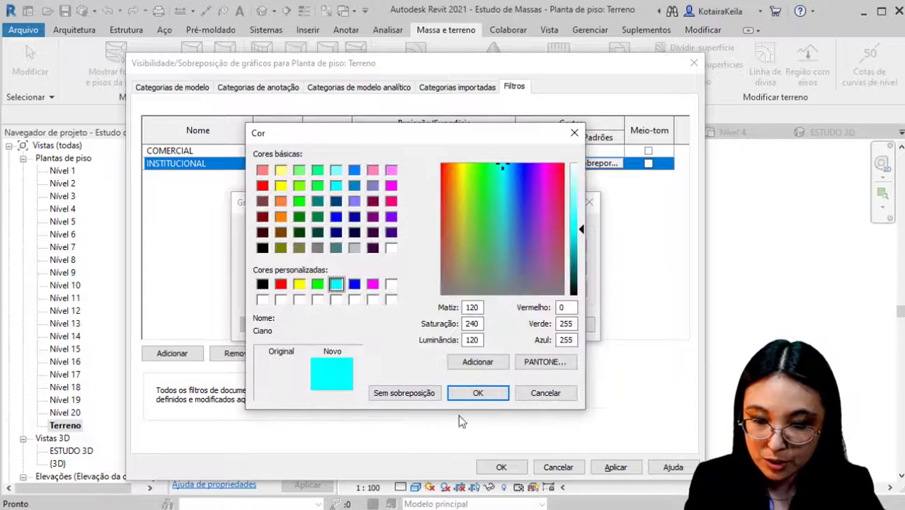
pyautogui.click(490, 394)
pyautogui.click(510, 324)
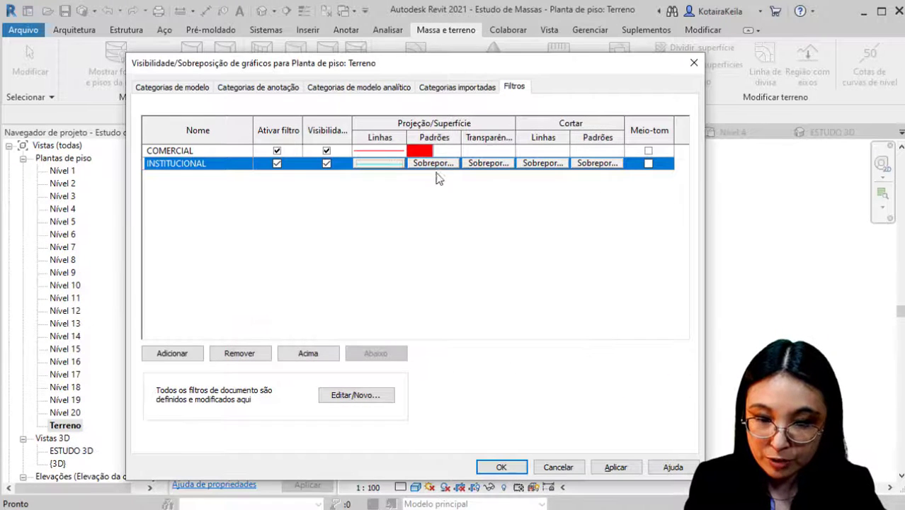
# Override the INSTITUCIONAL filter's foreground surface pattern with a solid fill in Ciano.
pyautogui.click(434, 163)
pyautogui.click(473, 227)
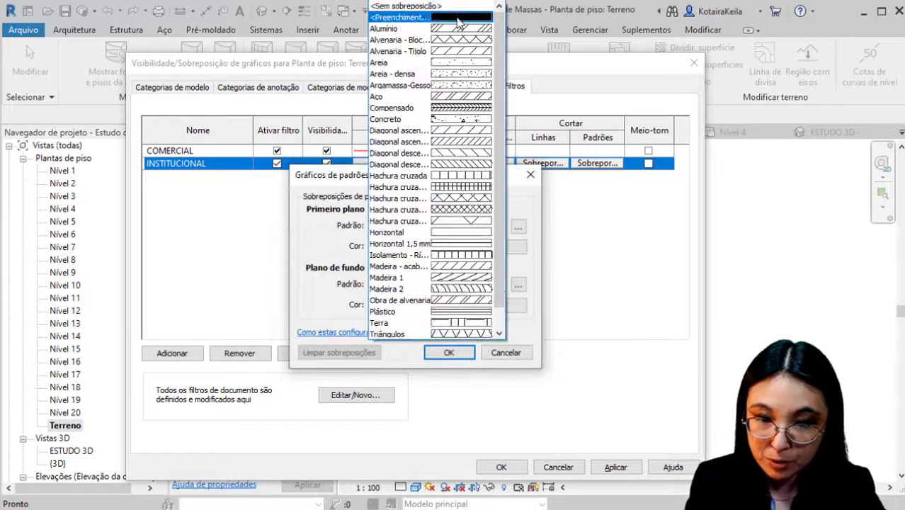
pyautogui.click(398, 17)
pyautogui.click(443, 247)
pyautogui.click(336, 284)
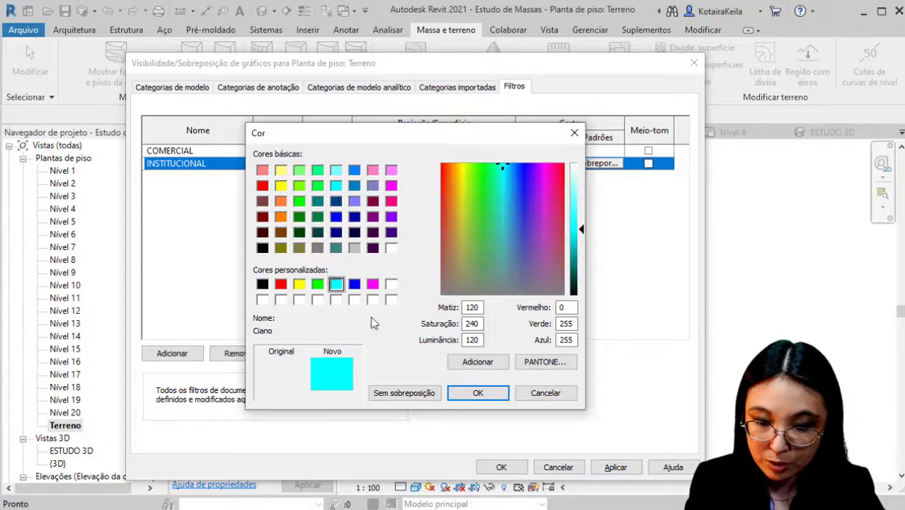
pyautogui.click(477, 392)
pyautogui.click(444, 354)
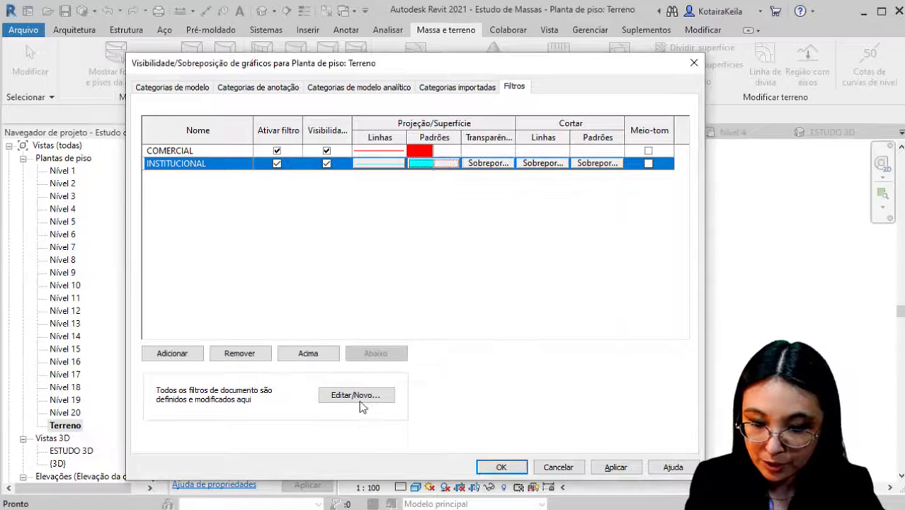
# Add the RESIDENCIAL filter to the Terreno plan and override its projection line colour with Amarelo.
pyautogui.click(179, 356)
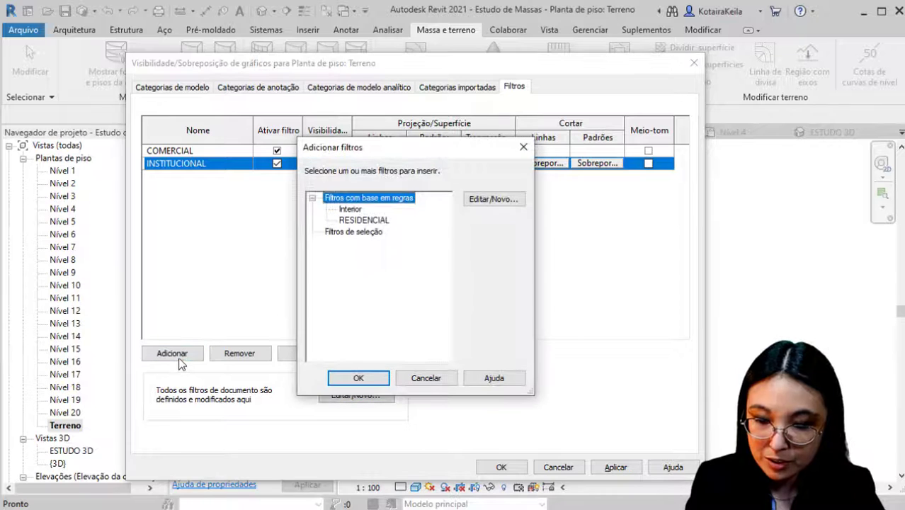
pyautogui.click(361, 220)
pyautogui.click(372, 384)
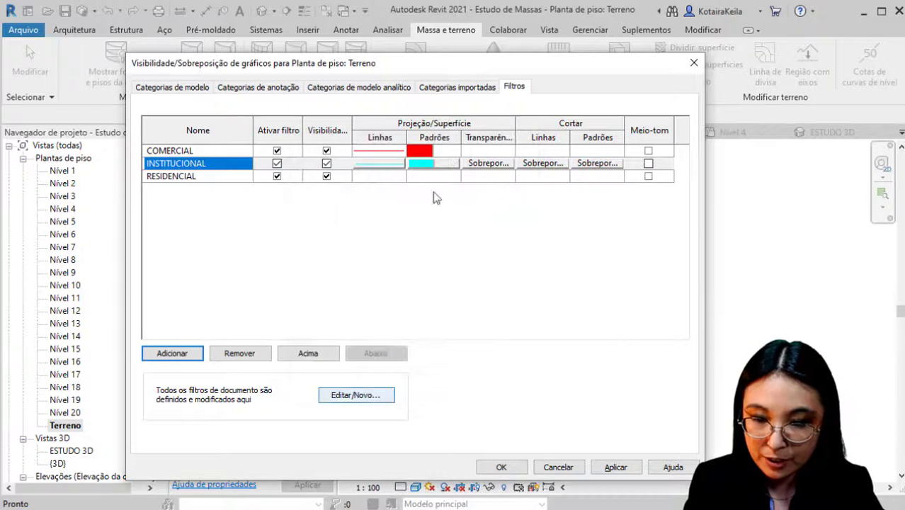
pyautogui.click(378, 177)
pyautogui.click(379, 176)
pyautogui.click(399, 267)
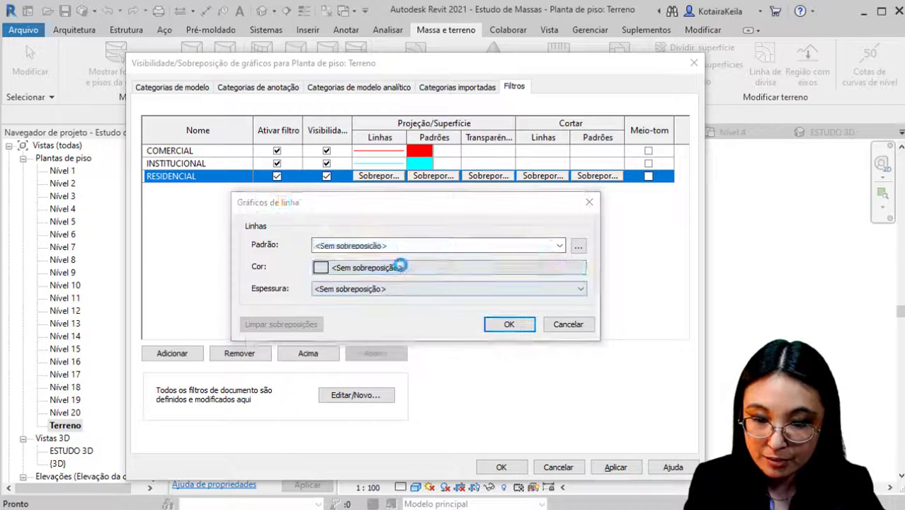
pyautogui.click(299, 284)
pyautogui.click(477, 399)
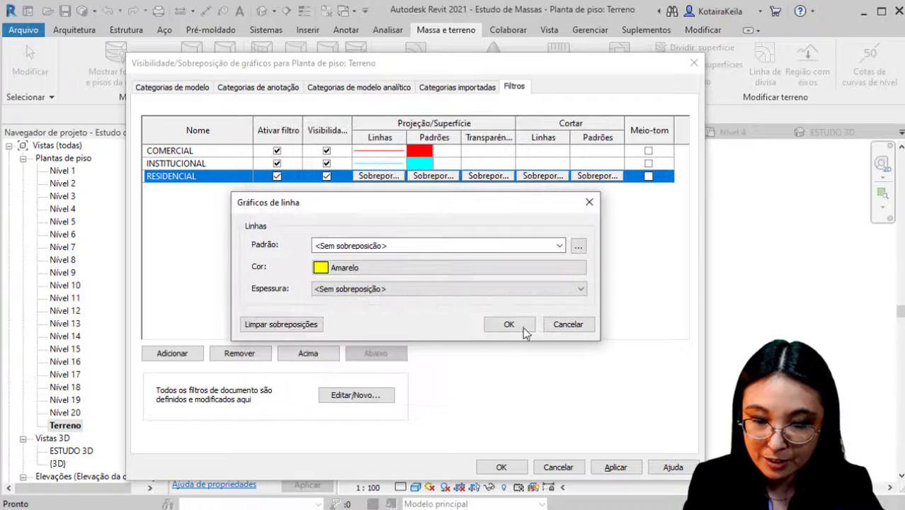
pyautogui.click(523, 327)
# Override the RESIDENCIAL filter's foreground surface pattern with a solid fill in Amarelo and apply the filter settings to the plan.
pyautogui.click(431, 177)
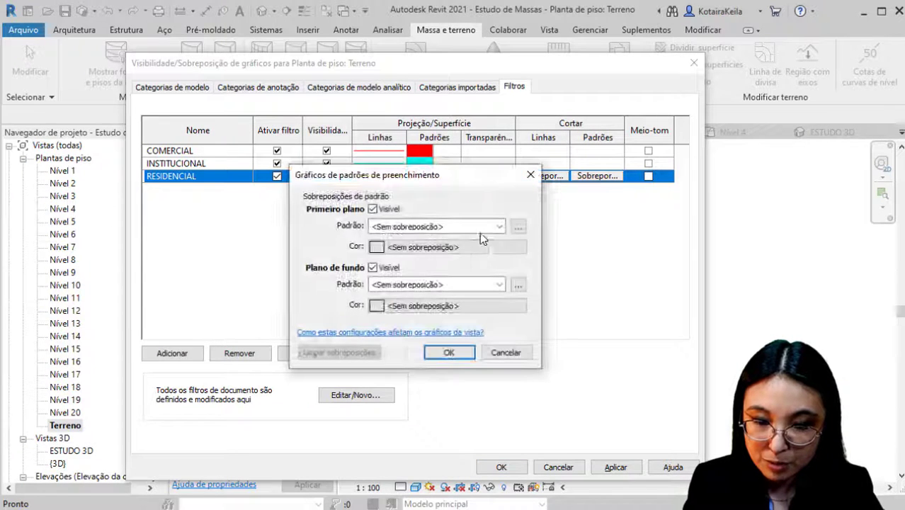
pyautogui.click(498, 227)
pyautogui.click(400, 17)
pyautogui.click(492, 250)
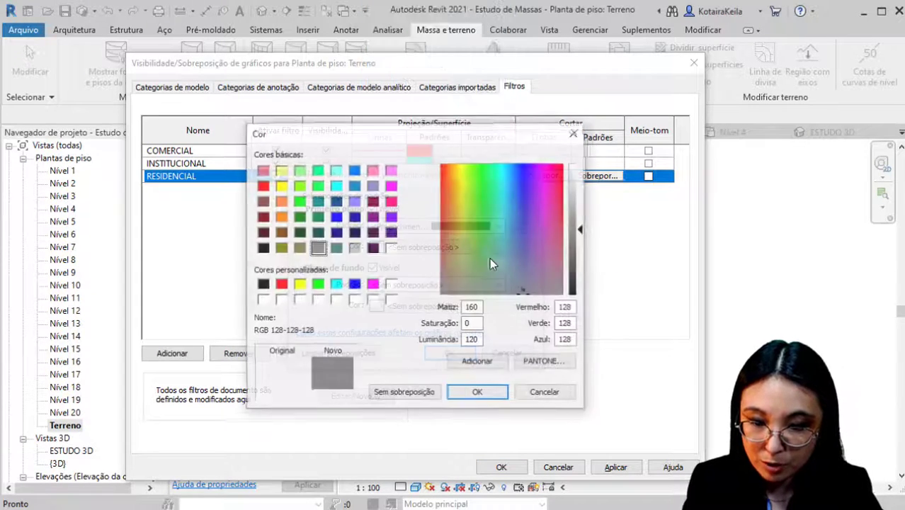
pyautogui.click(299, 284)
pyautogui.click(477, 395)
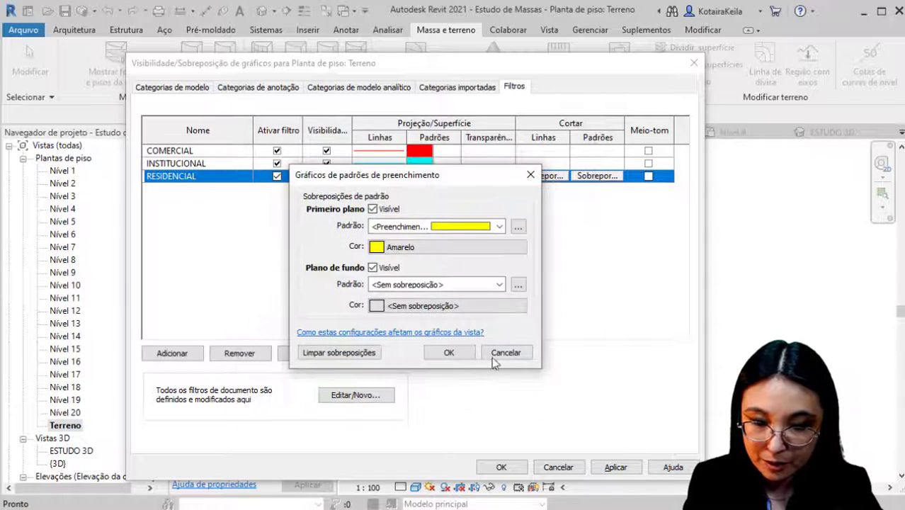
pyautogui.click(464, 352)
pyautogui.click(501, 467)
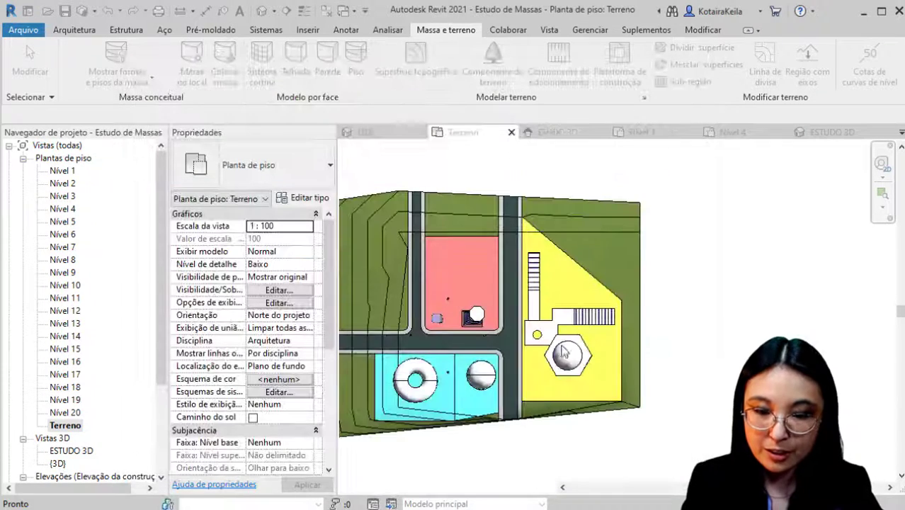
# Show the Terreno plan's crop region and tighten its four edges around the coloured lots.
pyautogui.scroll(3, 466, 361)
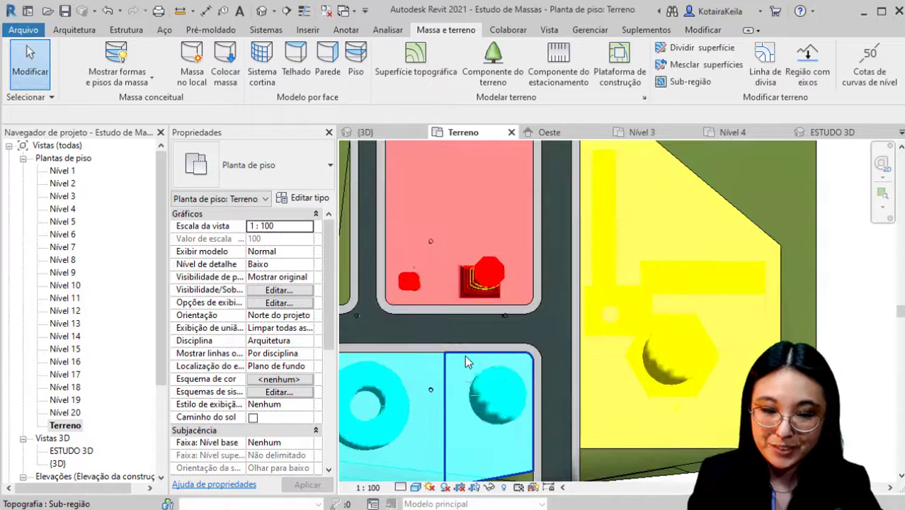
pyautogui.scroll(-5, 462, 352)
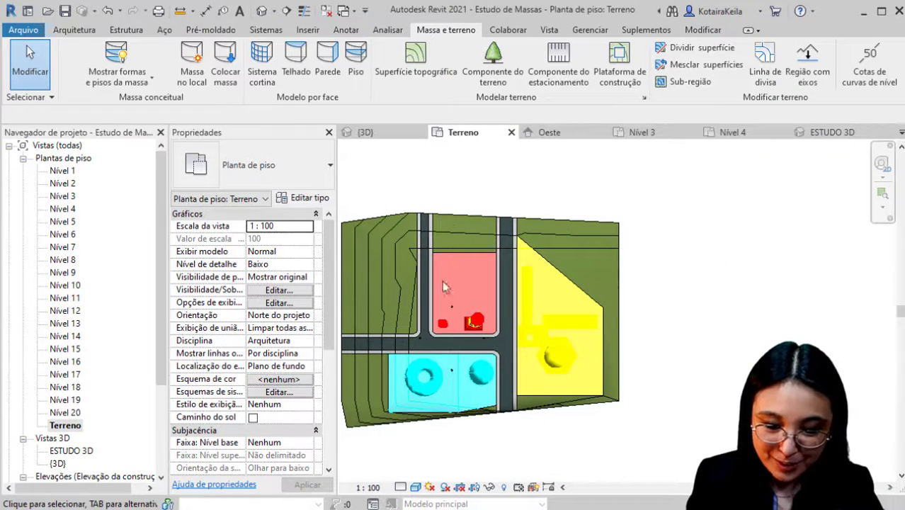
pyautogui.click(474, 488)
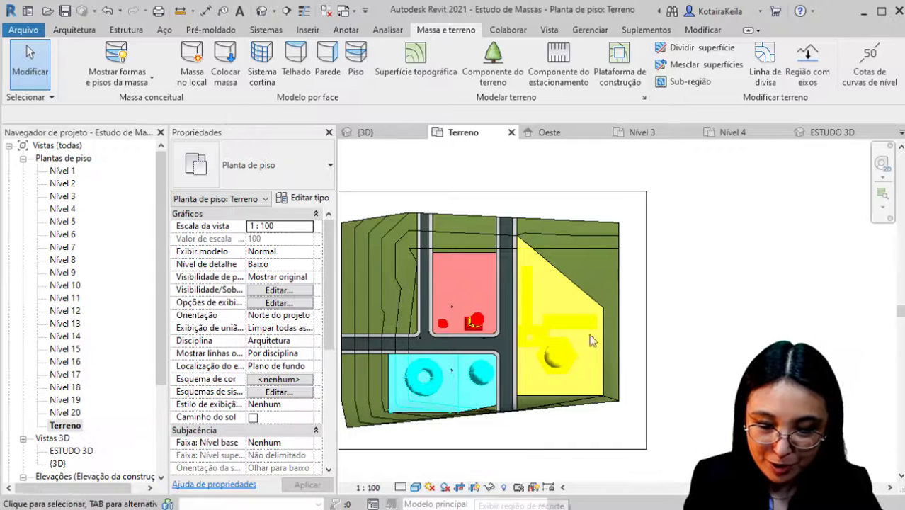
pyautogui.click(647, 284)
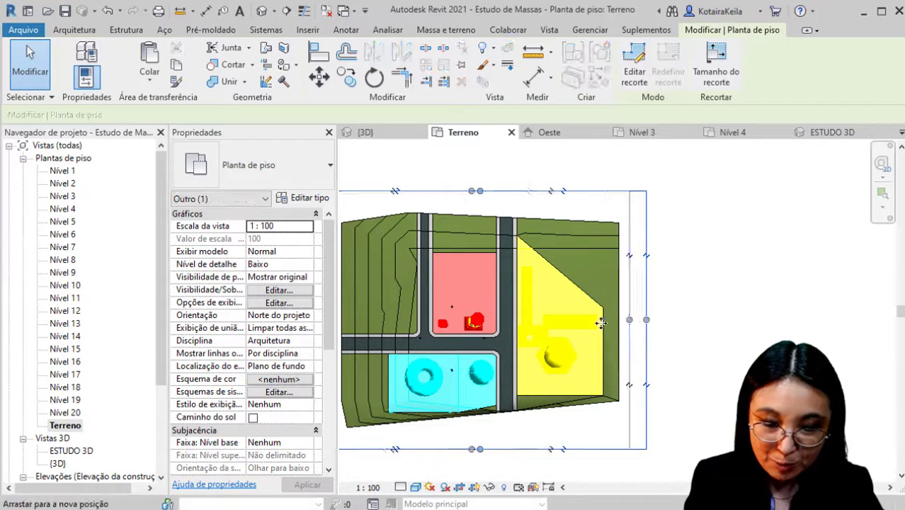
pyautogui.moveTo(601, 323); pyautogui.dragTo(605, 323)
pyautogui.moveTo(460, 456); pyautogui.dragTo(497, 389, button='middle')
pyautogui.moveTo(497, 384); pyautogui.dragTo(496, 345)
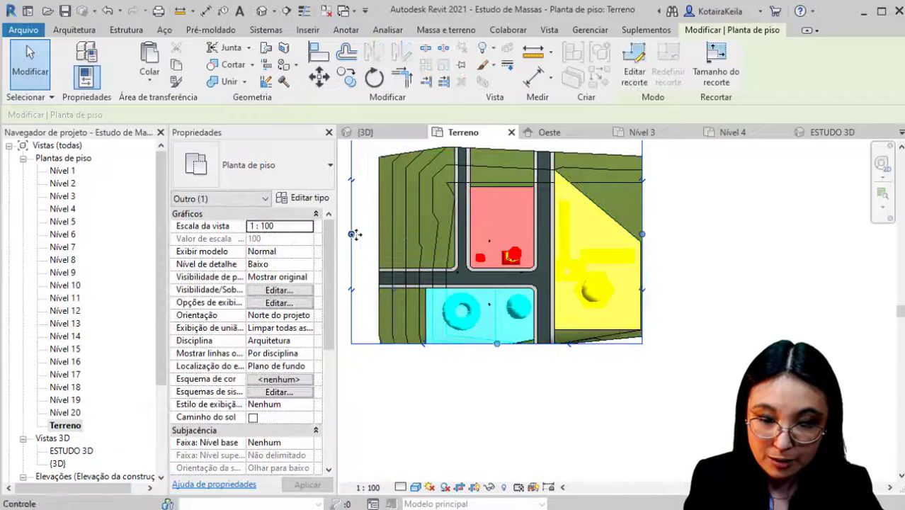
pyautogui.moveTo(356, 235); pyautogui.dragTo(402, 235)
pyautogui.moveTo(525, 212); pyautogui.dragTo(494, 282, button='middle')
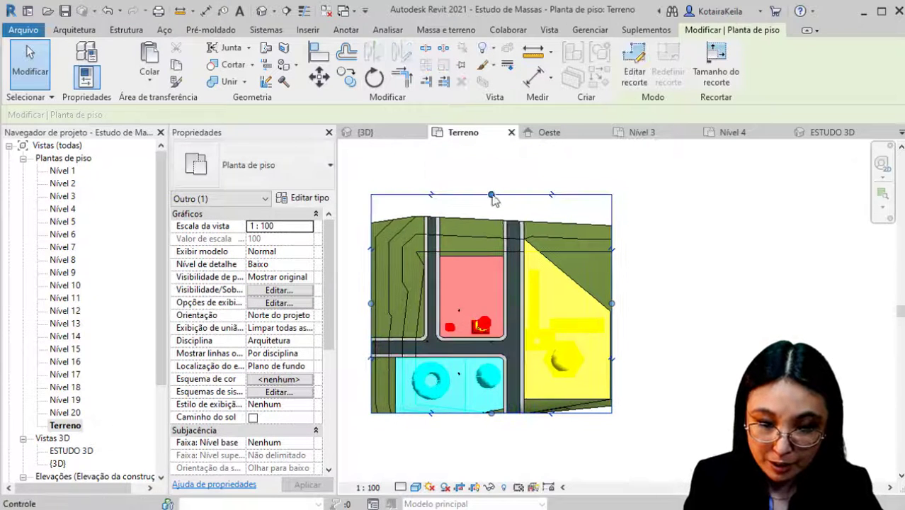
pyautogui.moveTo(492, 195); pyautogui.dragTo(491, 236)
pyautogui.click(666, 238)
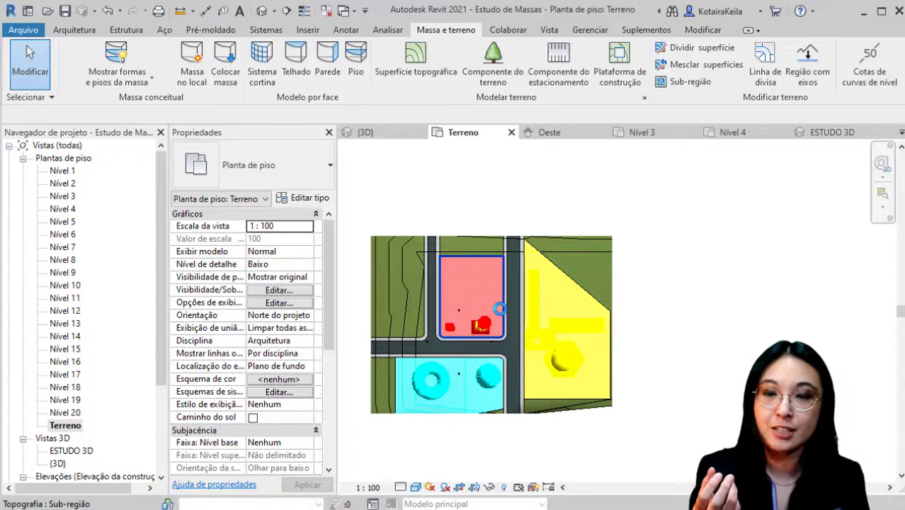
# Save the project.
pyautogui.click(290, 290)
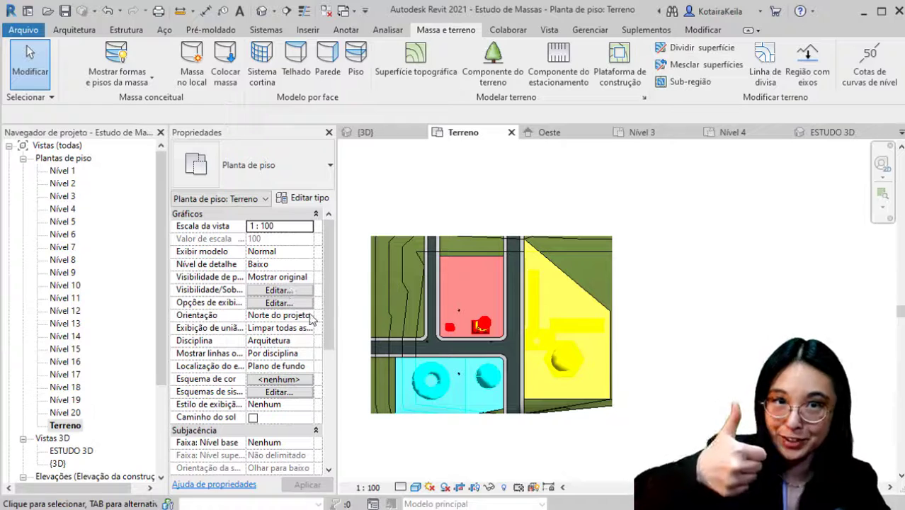
pyautogui.click(66, 13)
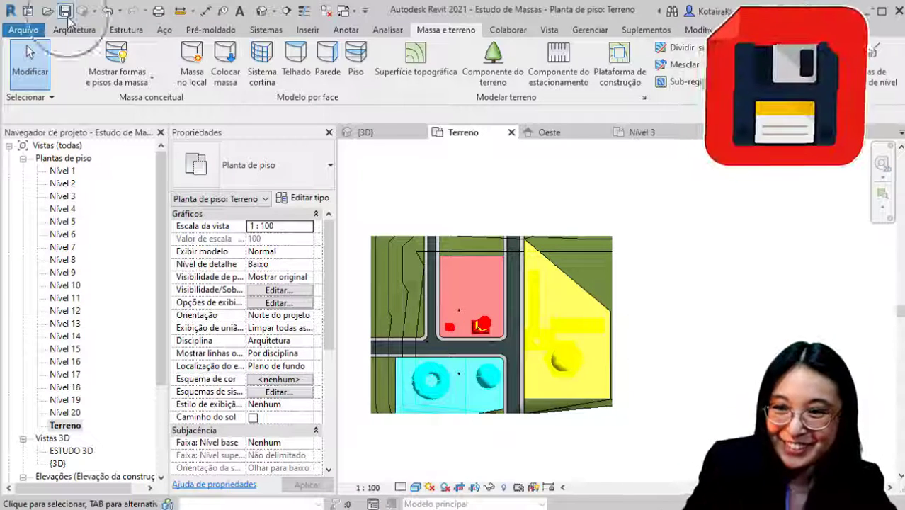